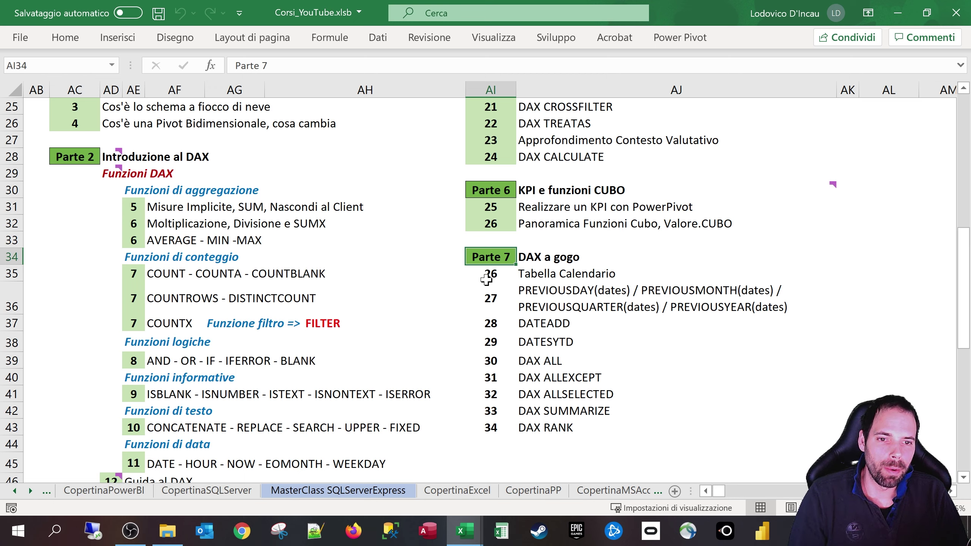
Step: Examine the "DAX a gogo" section of the course index, from Parte 7 to the Tabella Calendario lesson
click(487, 281)
click(536, 280)
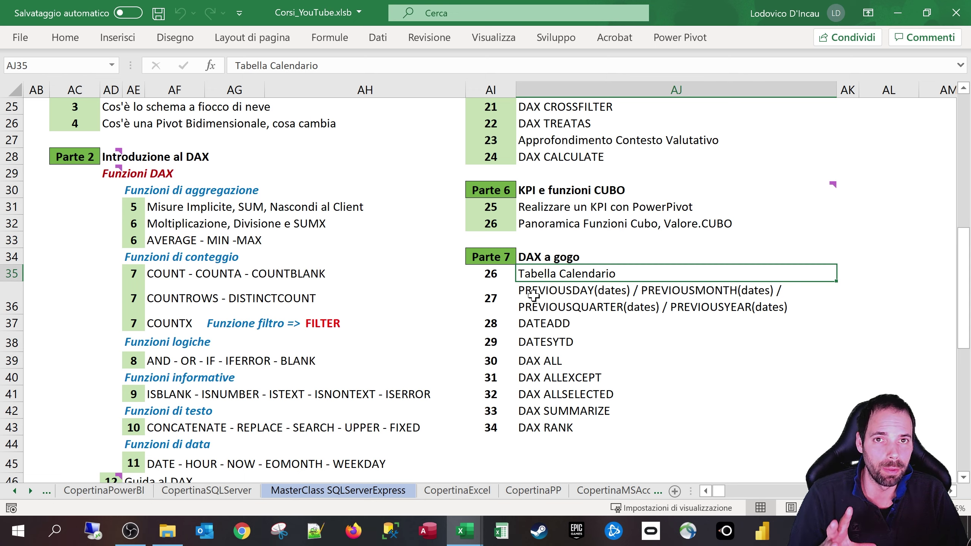
click(491, 274)
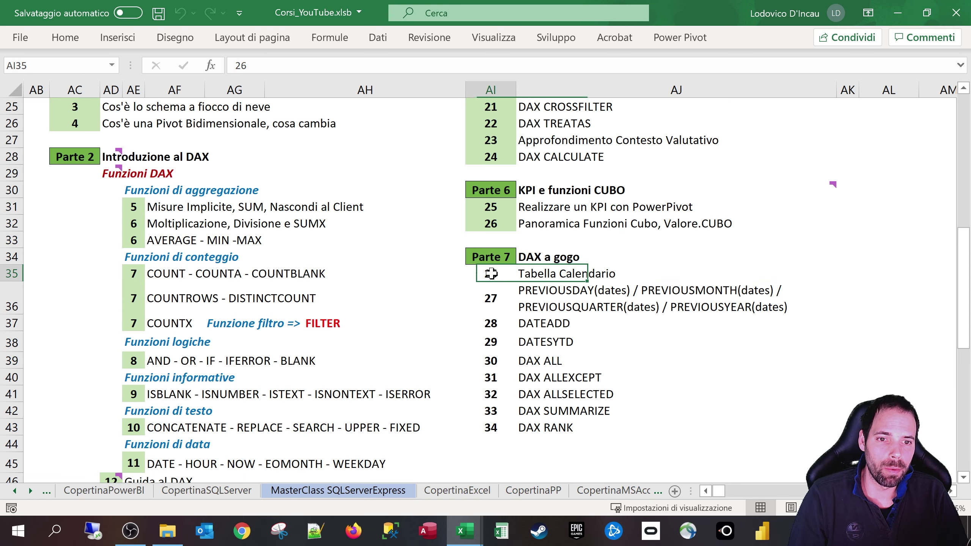
click(542, 271)
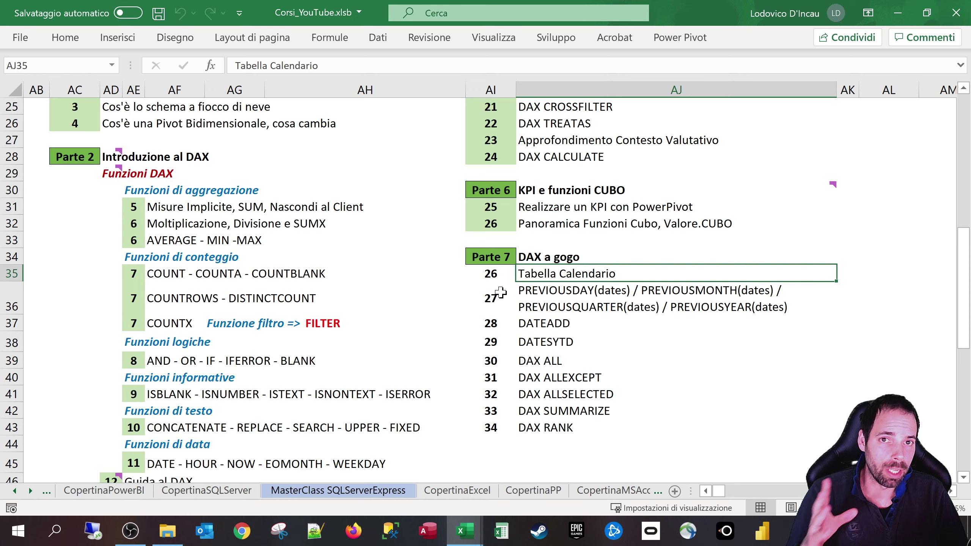
click(491, 259)
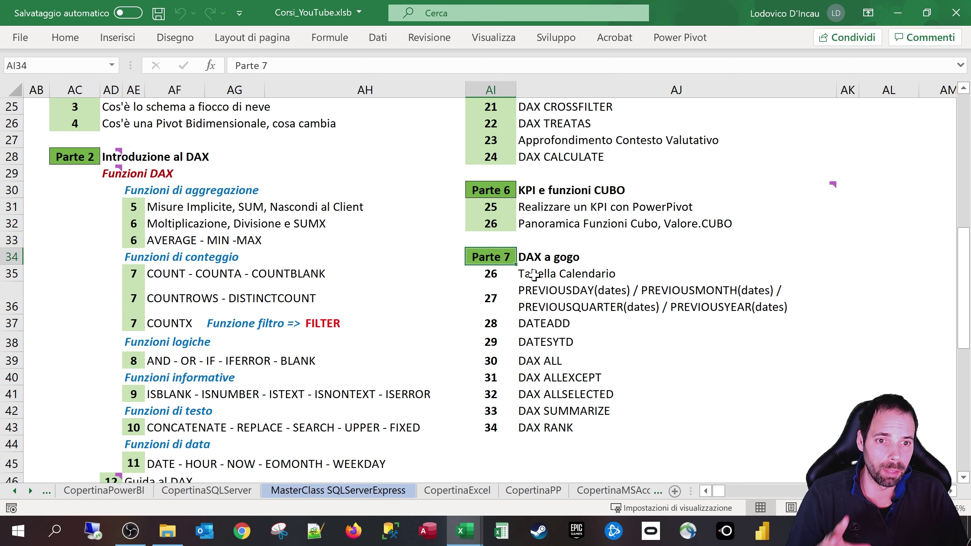
click(513, 276)
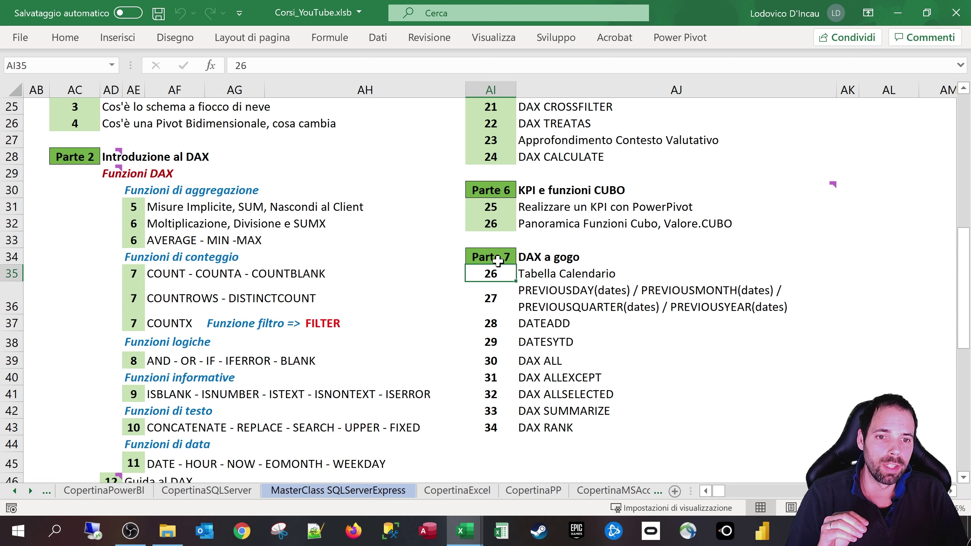
click(498, 260)
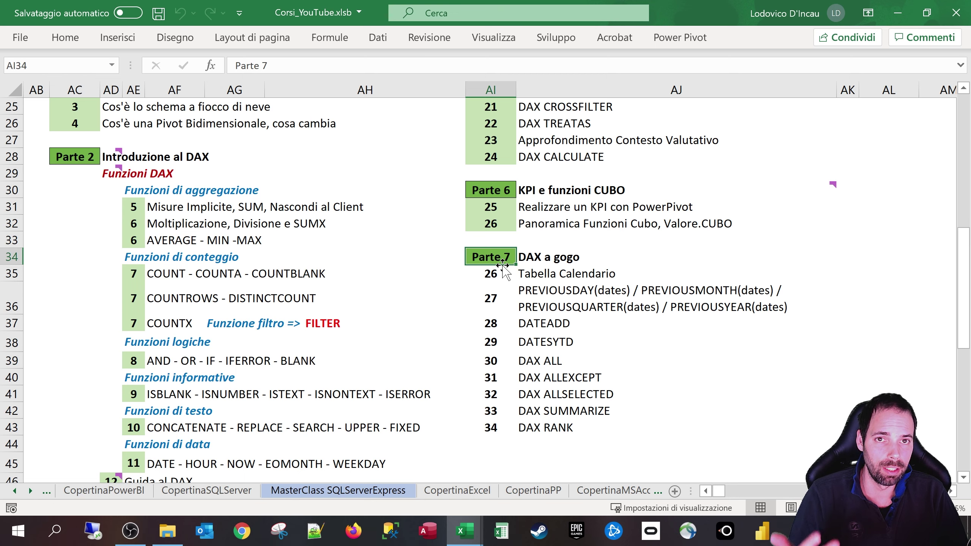
click(513, 282)
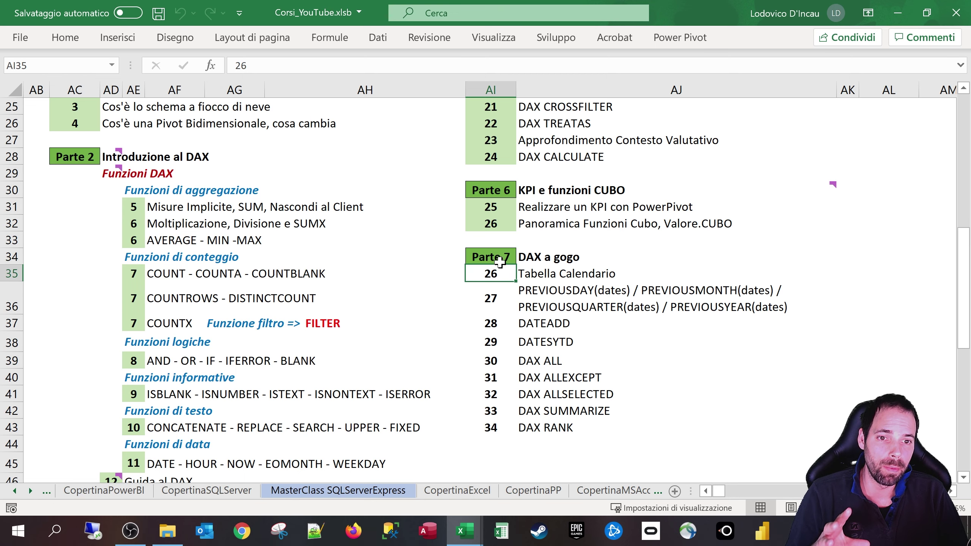
click(498, 260)
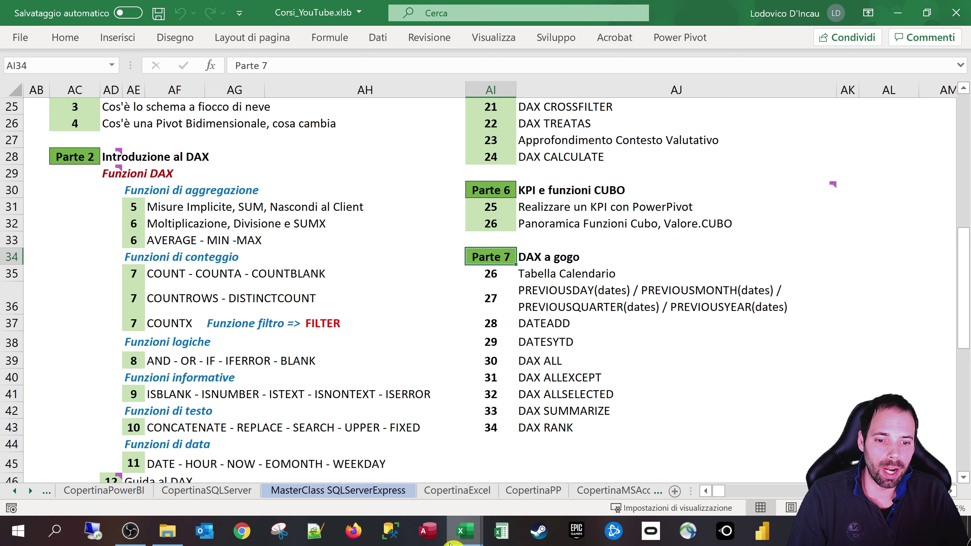
Step: Switch to the L27_Calendario.xlsb workbook and launch its Power Query editor
click(504, 471)
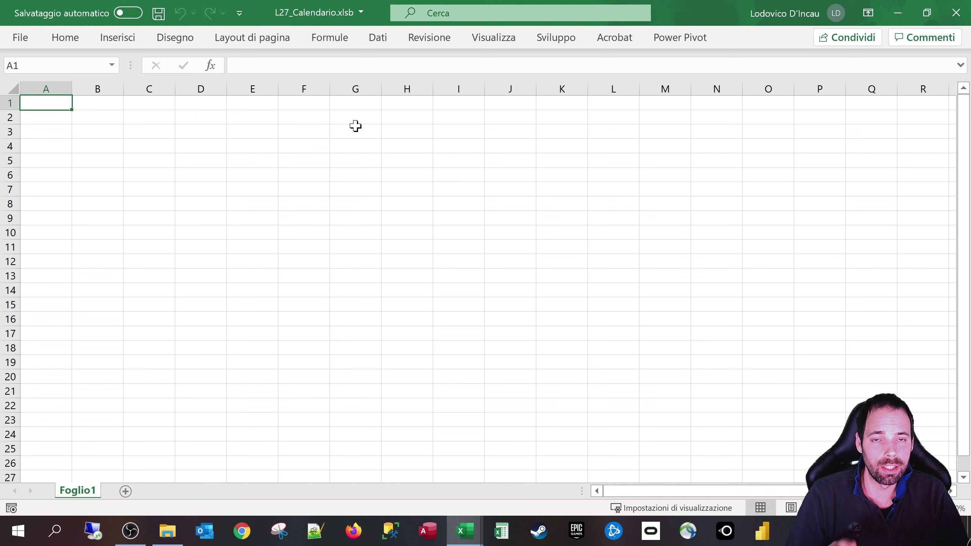
click(384, 41)
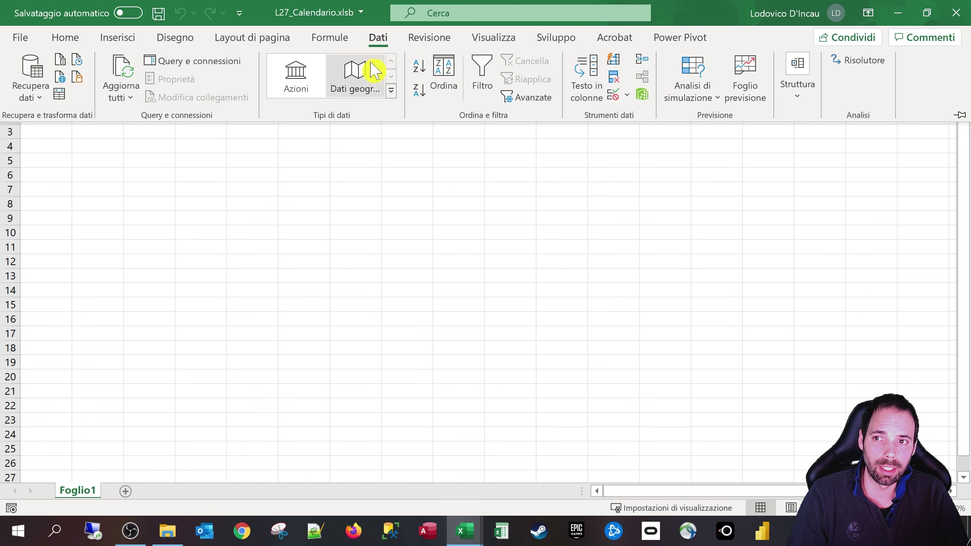
click(38, 97)
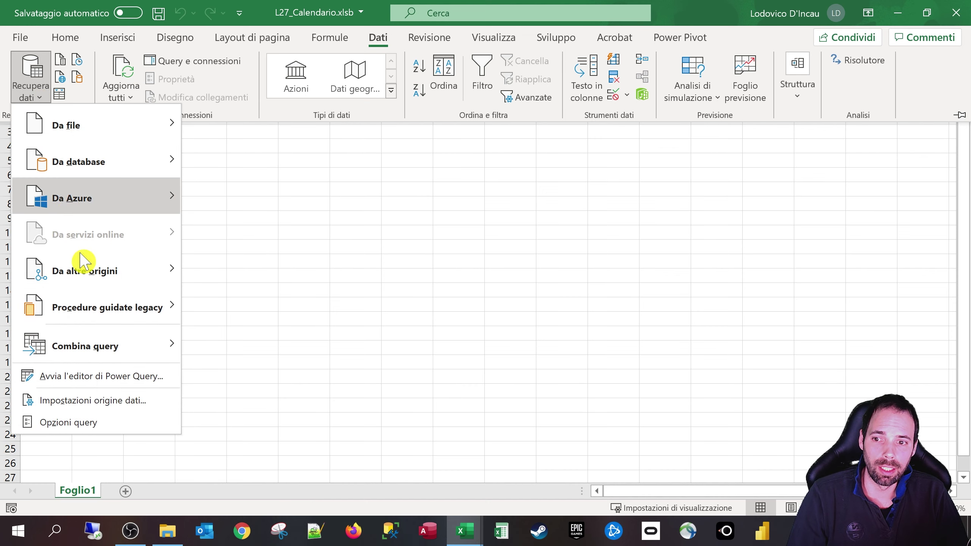
click(80, 376)
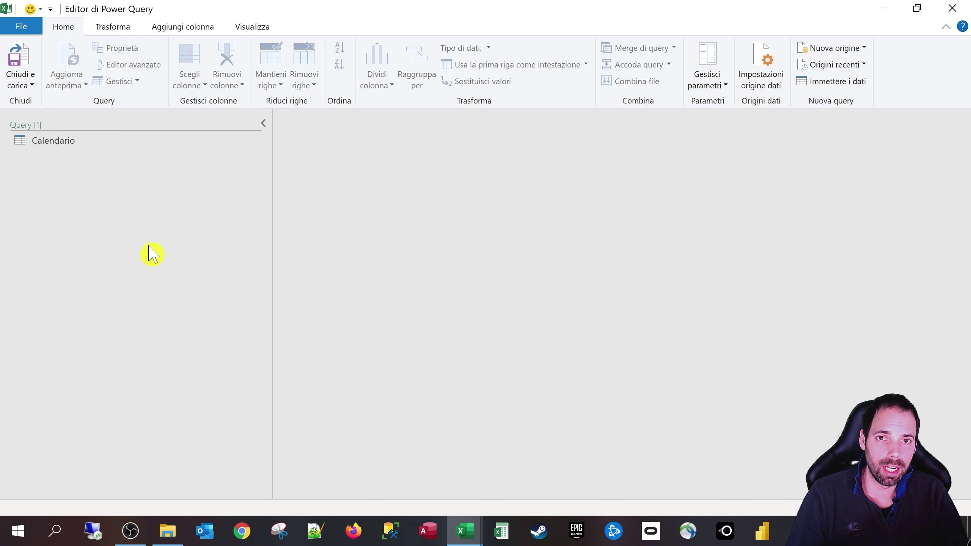
Step: Display the data of the Calendario query and narrow the query list to give the preview more room
click(64, 146)
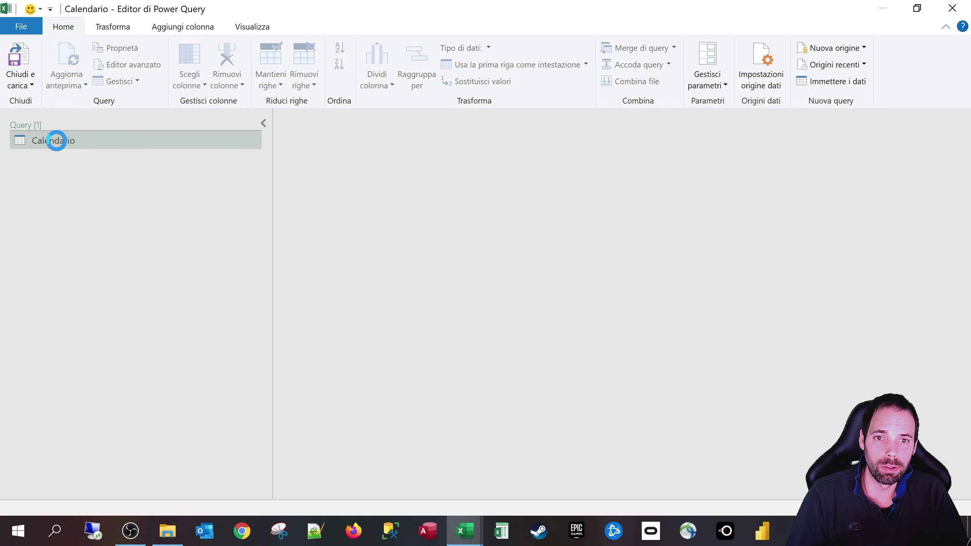
drag(168, 182, 138, 183)
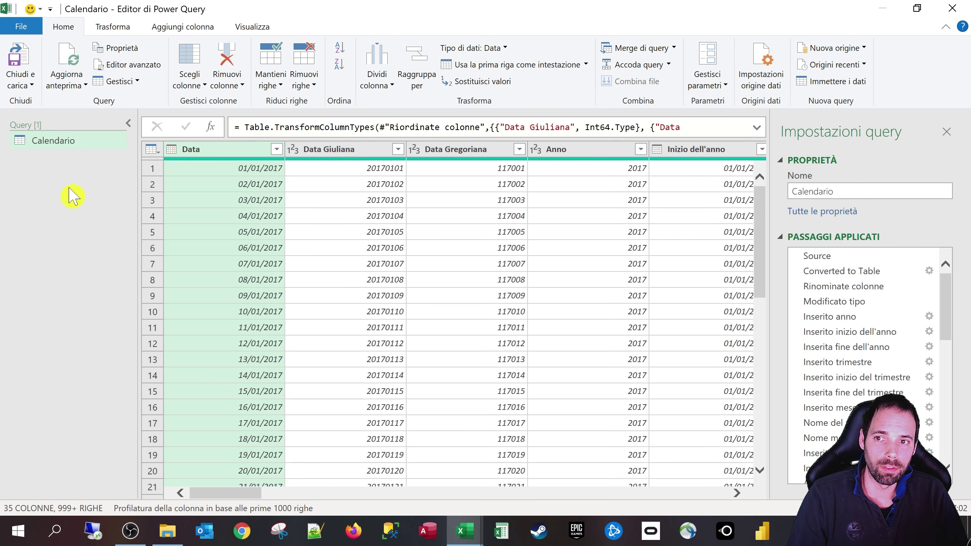
click(57, 144)
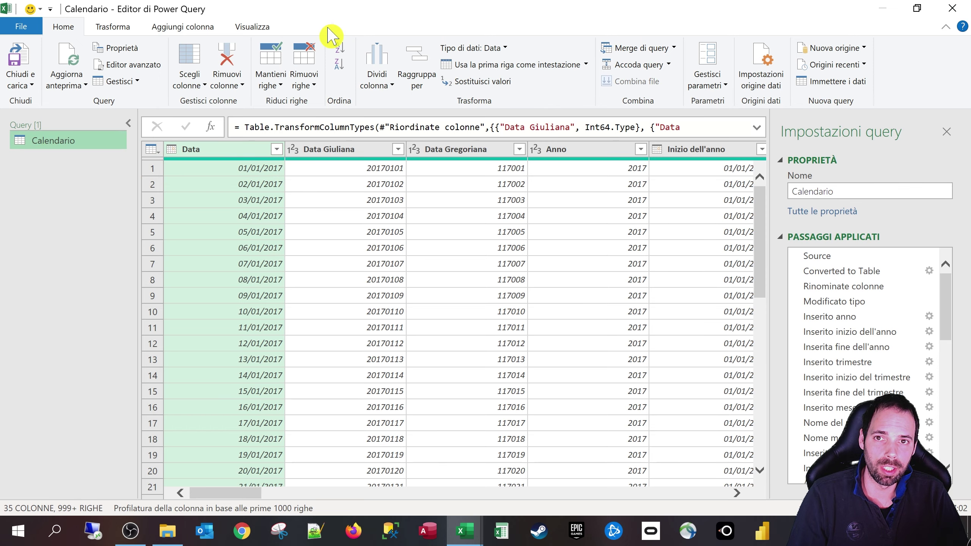
Step: Open the Calendario query in the advanced editor and select its entire code
click(263, 25)
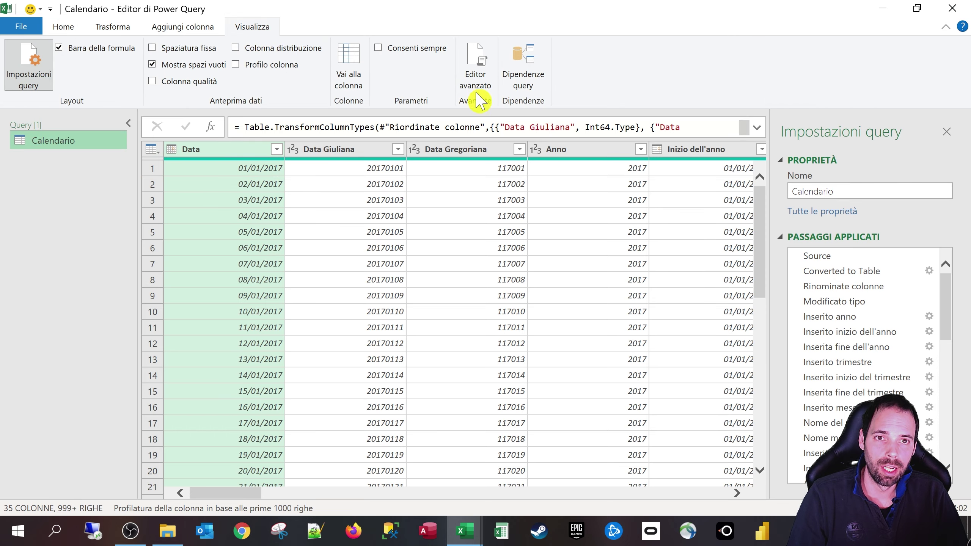
click(476, 67)
click(313, 206)
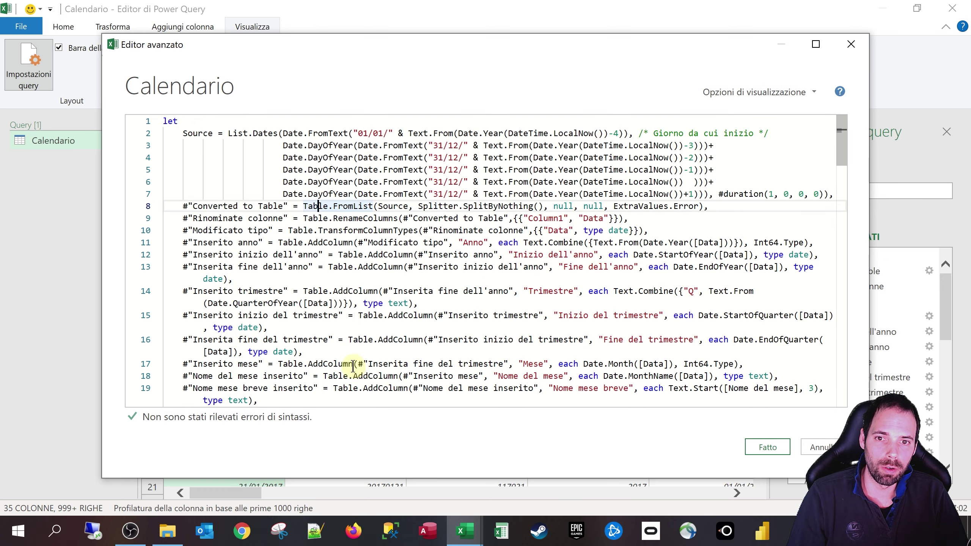
key(ctrl+a)
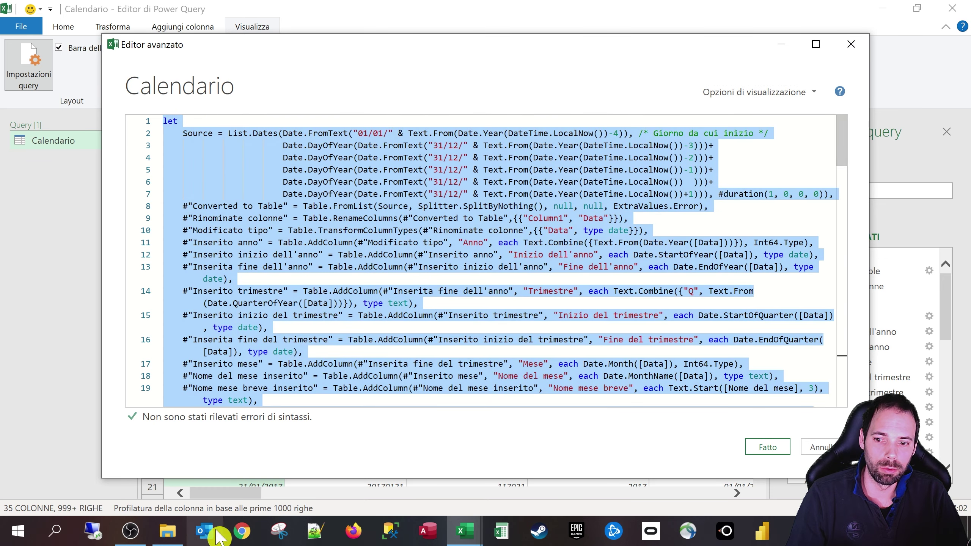
Step: Demonstrate the select-all key combination on the Windows on-screen keyboard and close that keyboard
click(61, 537)
text(tas)
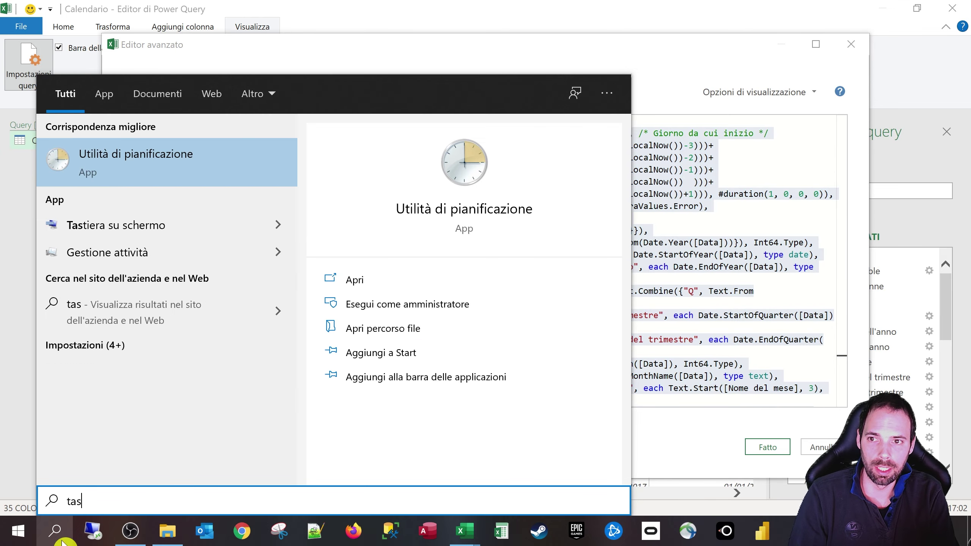
click(214, 225)
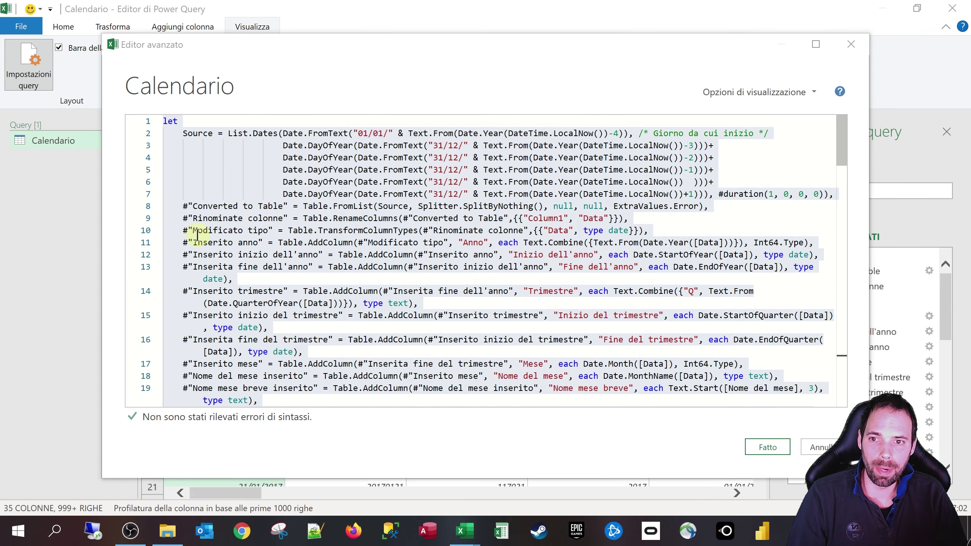
click(377, 382)
click(407, 288)
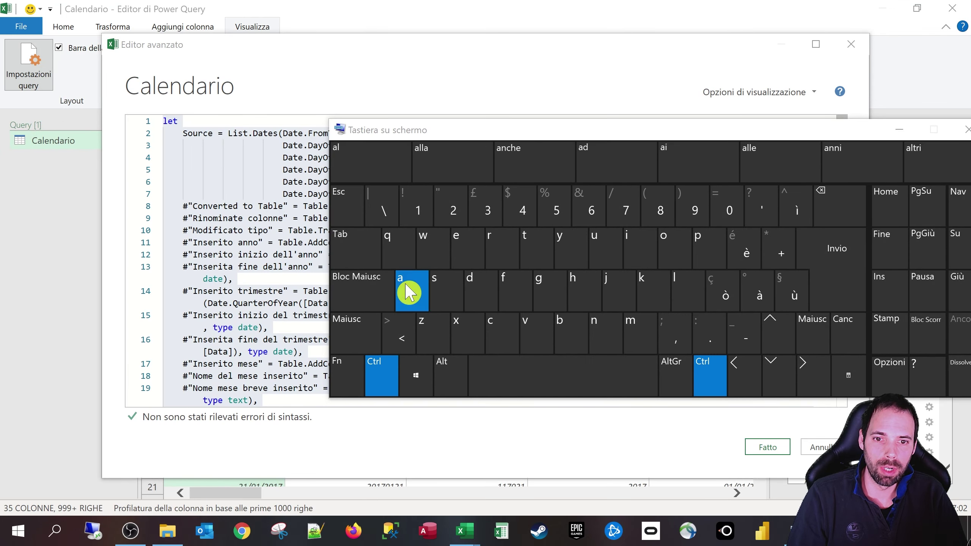
click(384, 386)
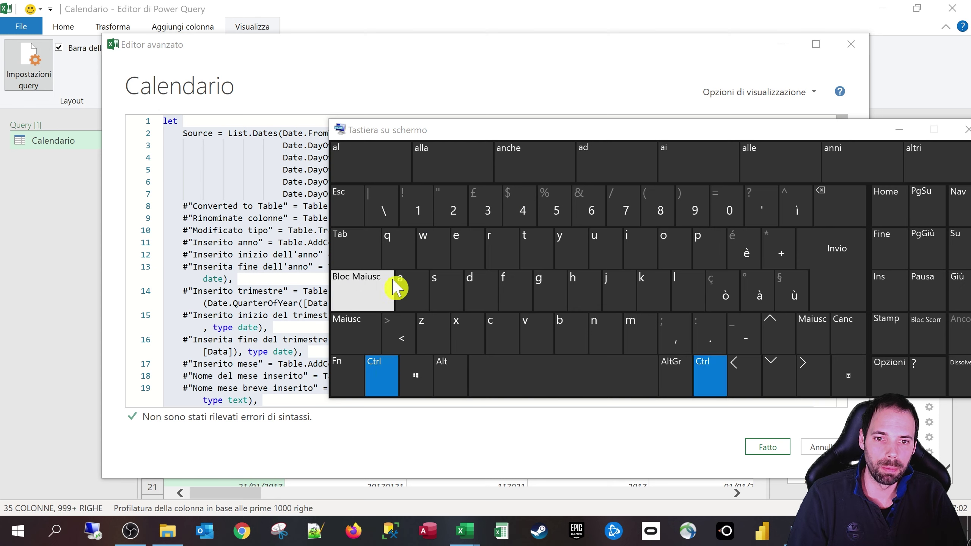
click(399, 290)
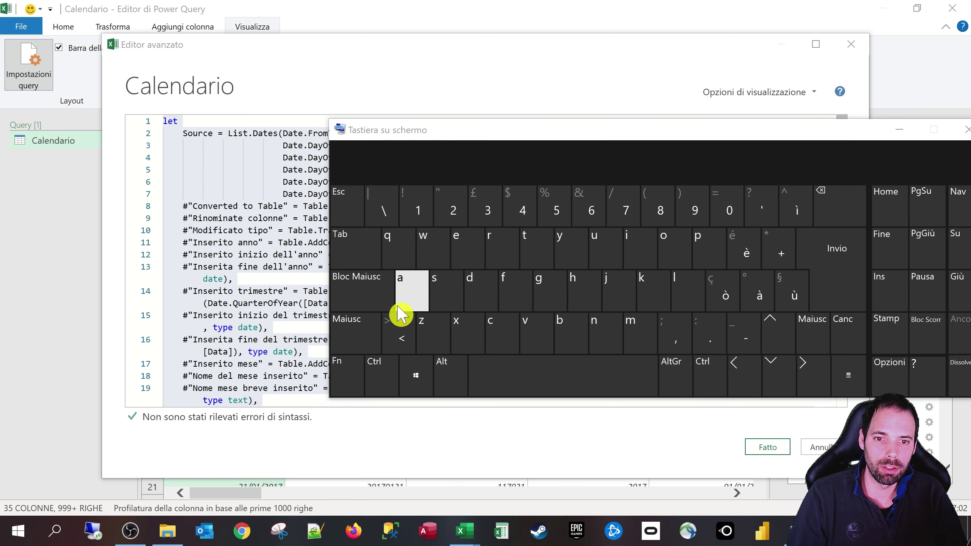
click(256, 256)
click(258, 182)
drag(849, 136, 720, 156)
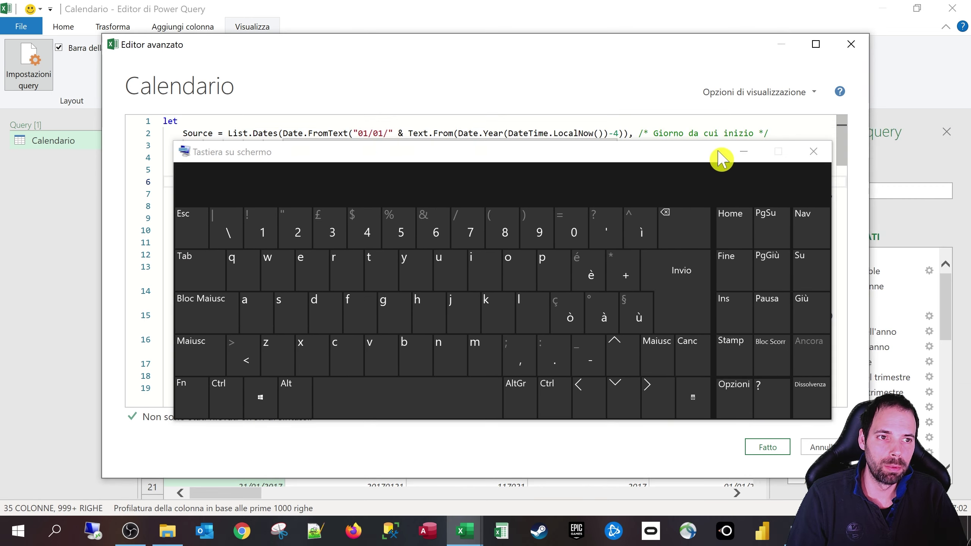
click(815, 149)
Step: Select all of the Calendario code once more, accept the advanced editor and close the Power Query editor
key(ctrl+a)
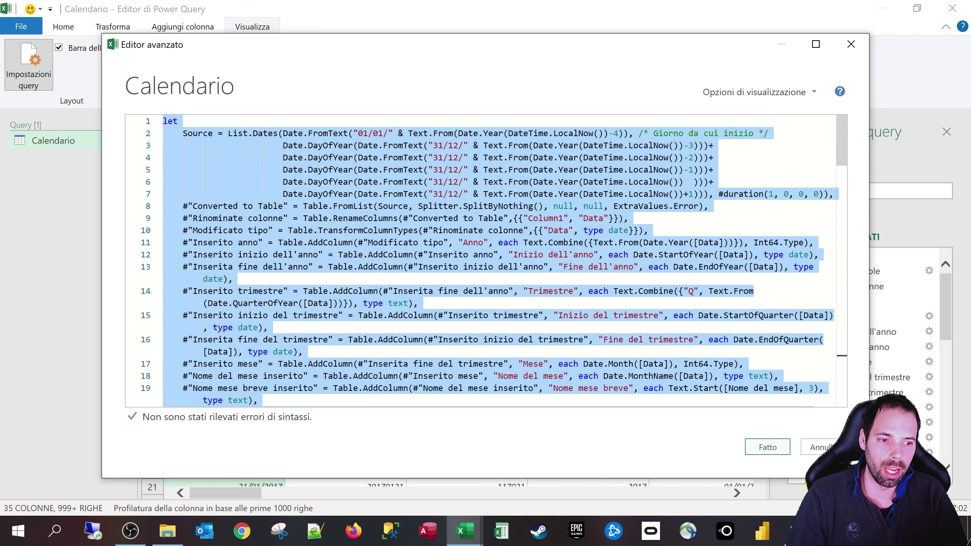
click(768, 446)
click(965, 7)
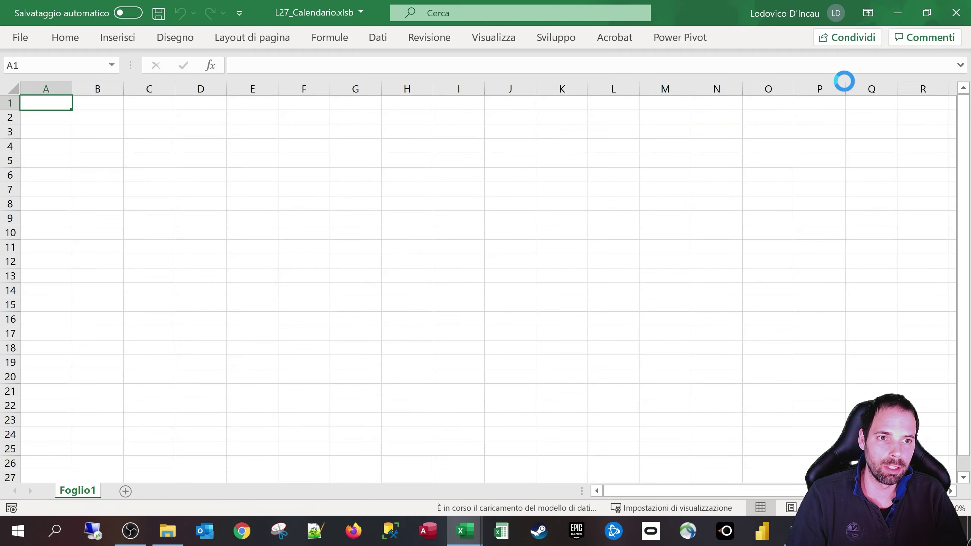
click(460, 211)
click(398, 283)
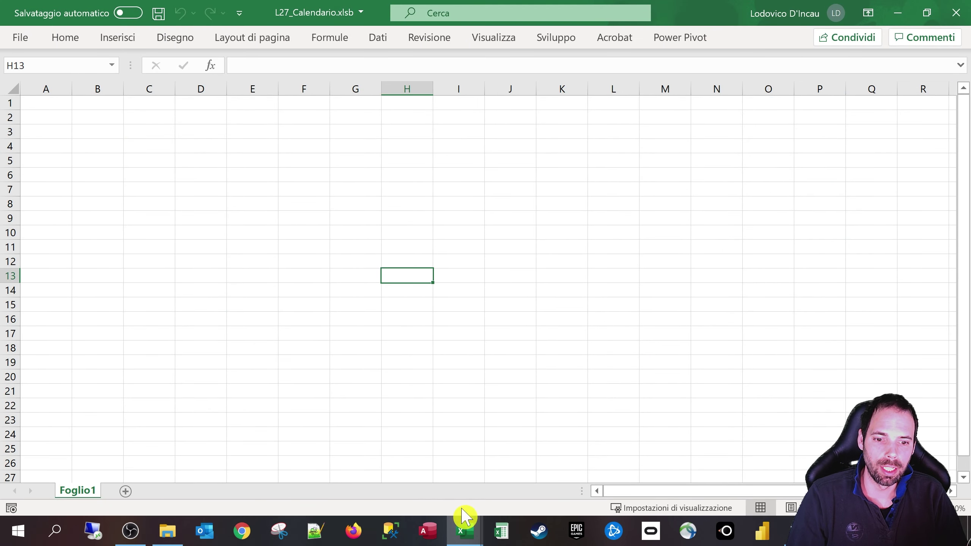
Step: Create a blank workbook in a new Excel window and launch its Power Query editor
right_click(465, 530)
click(502, 536)
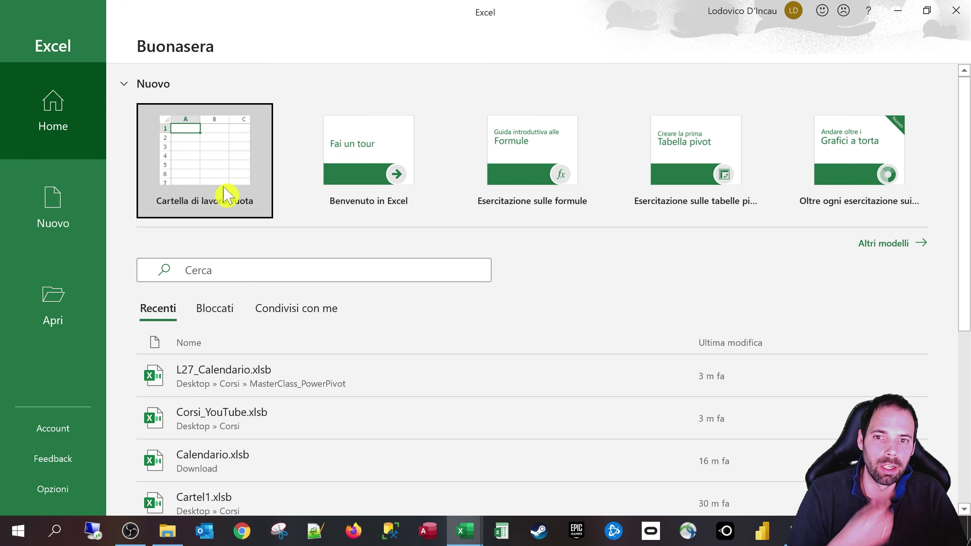
click(226, 195)
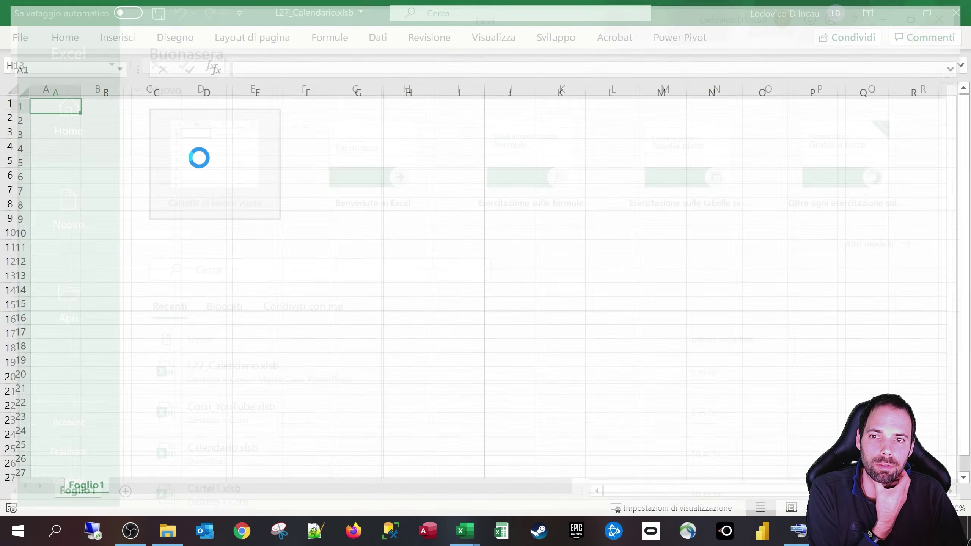
click(379, 37)
click(31, 83)
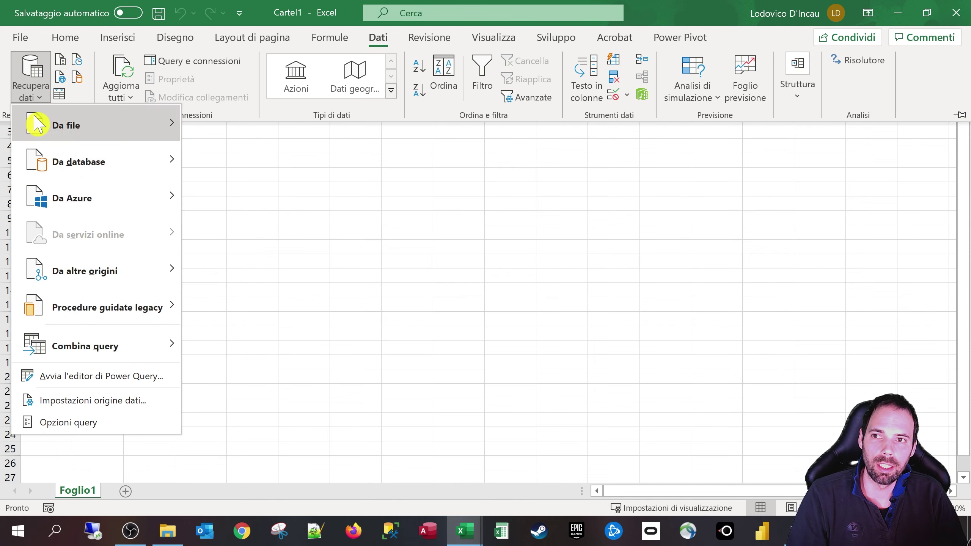
click(101, 375)
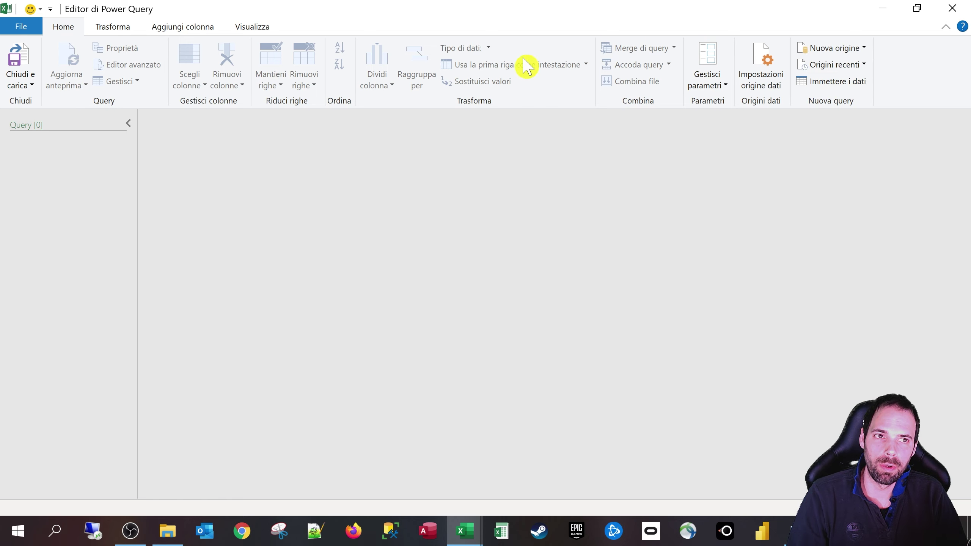
Step: Add a blank query as a new source in the empty Power Query editor
click(865, 48)
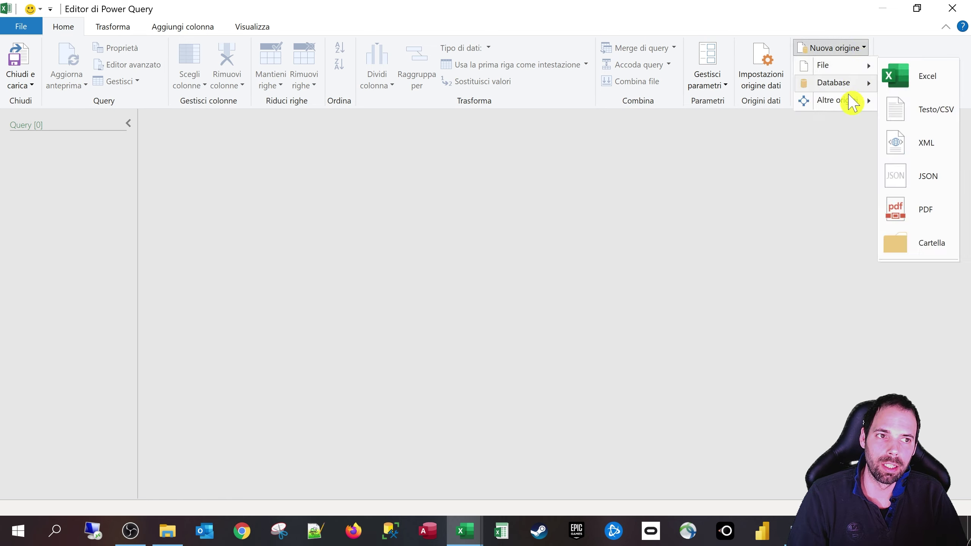
mouse_move(852, 100)
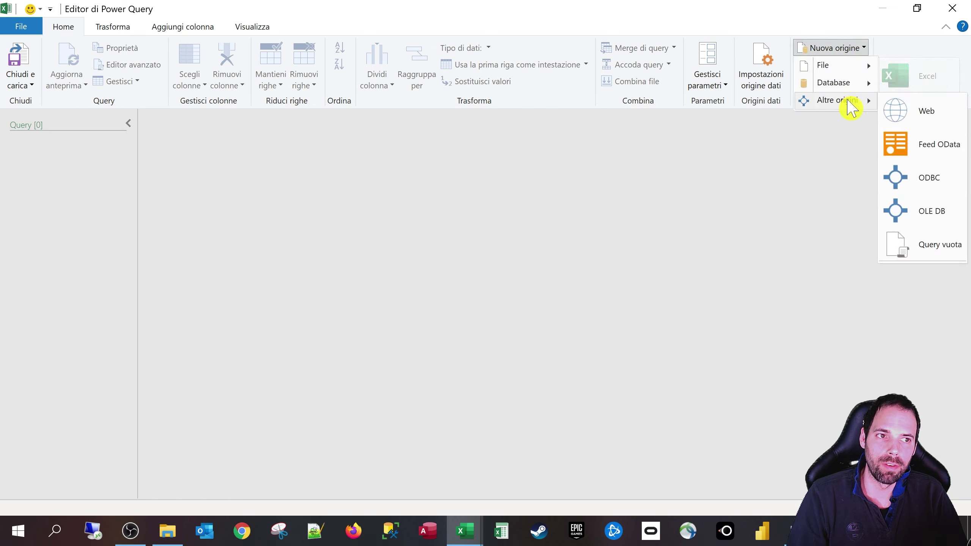
click(927, 245)
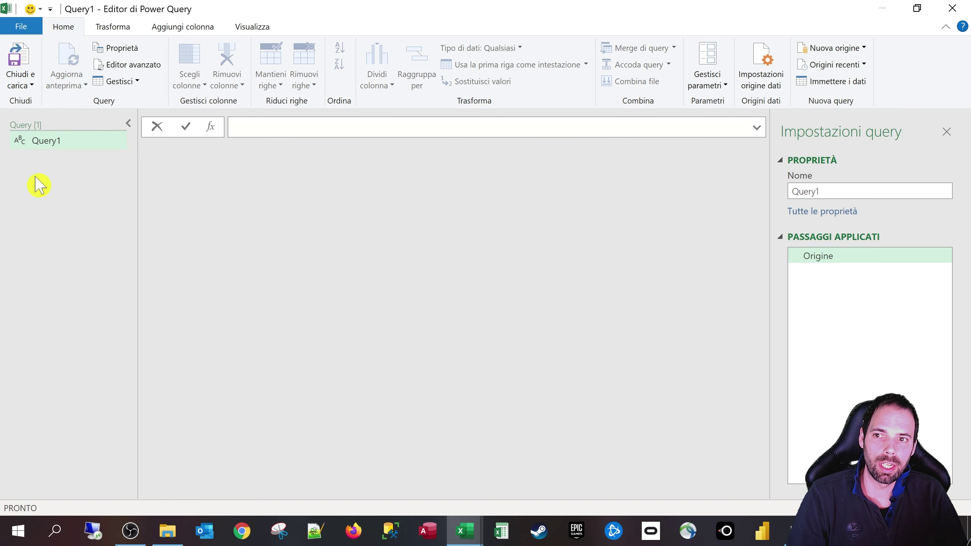
Step: Replace all of Query1's code in the advanced editor with the copied Calendario code and accept it
click(264, 25)
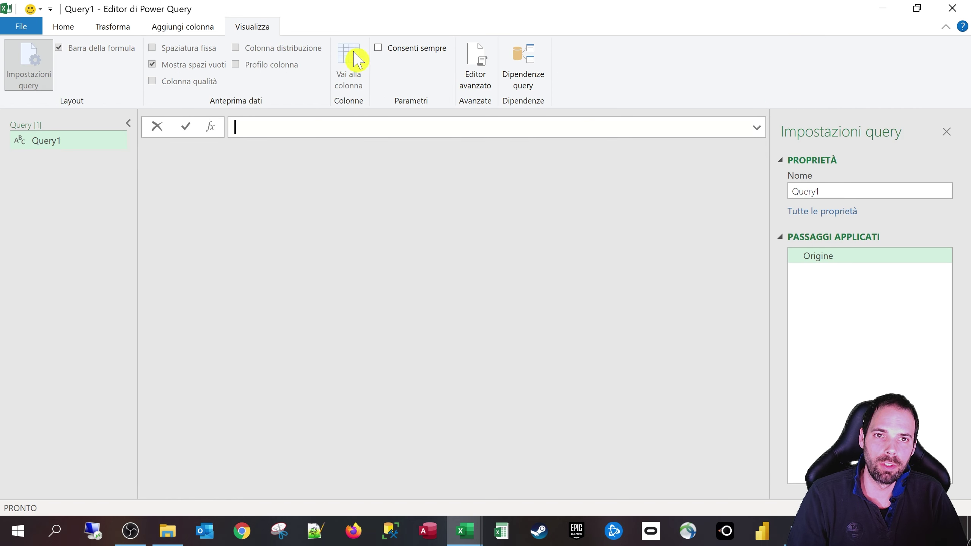
click(484, 79)
click(273, 145)
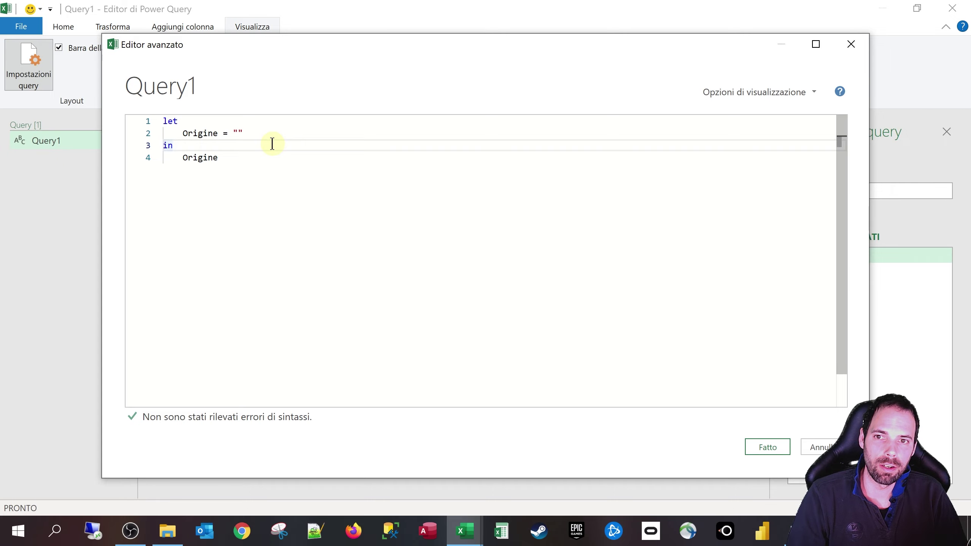
key(ctrl+a)
key(ctrl+v)
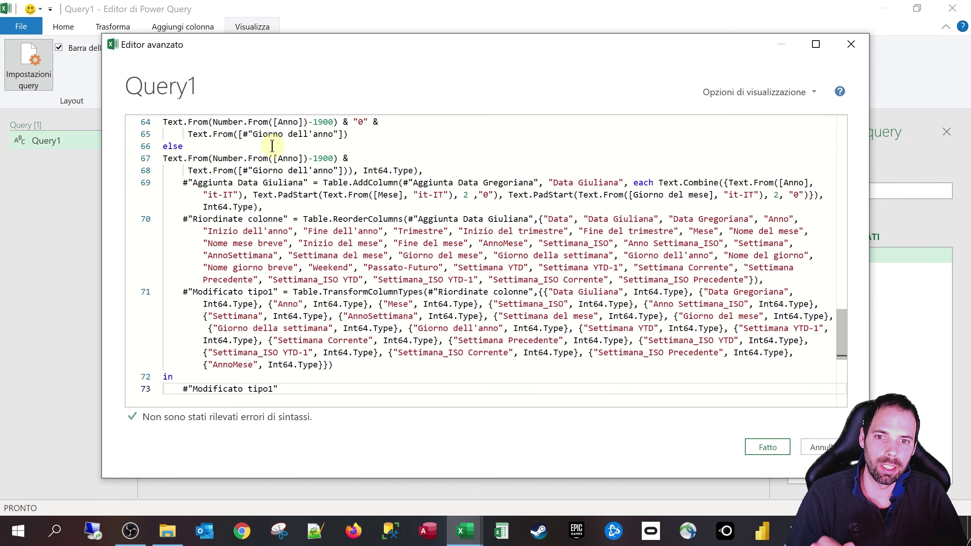
scroll(305, 229, up, 9)
scroll(306, 229, up, 10)
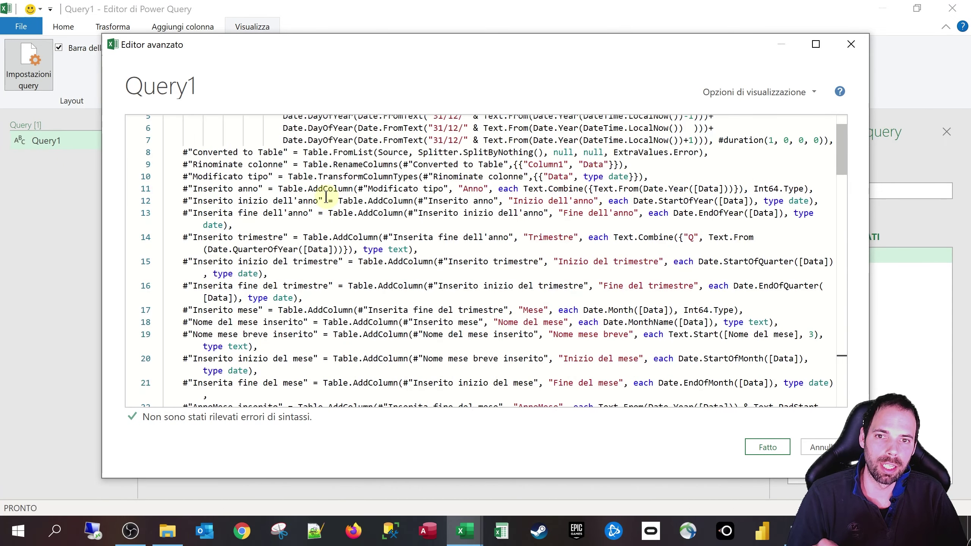
click(776, 451)
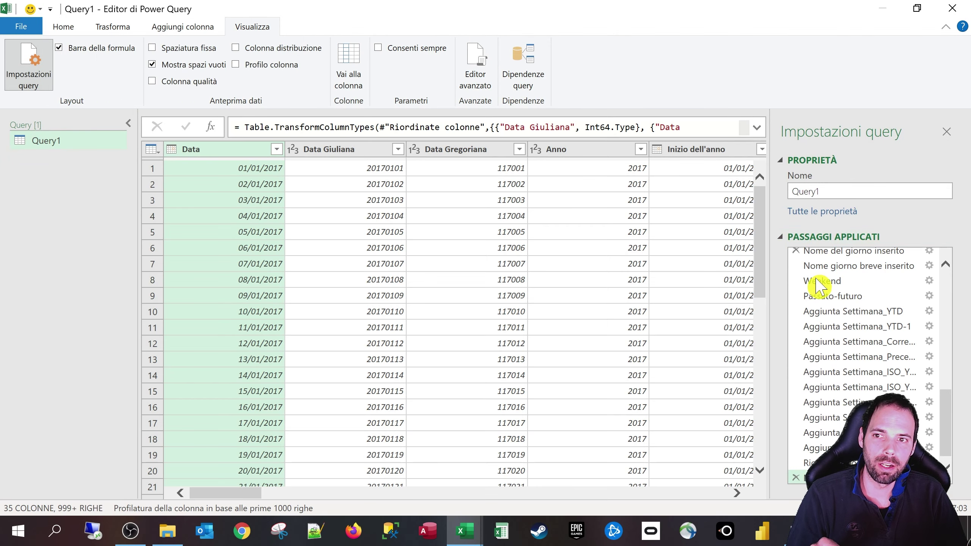
Step: Rename the query Query1 as Calendario
mouse_move(228, 495)
mouse_down()
mouse_move(386, 509)
mouse_move(683, 501)
mouse_move(230, 498)
mouse_up()
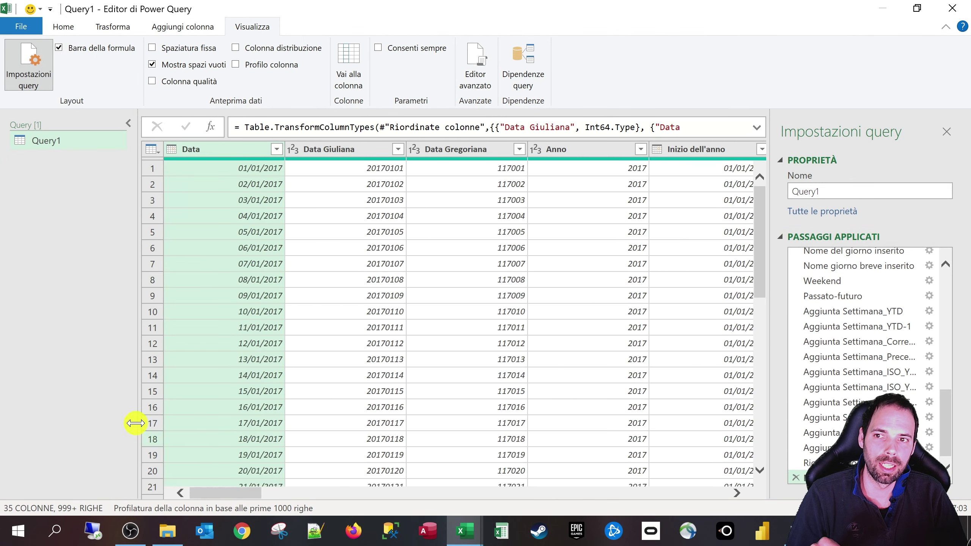
click(849, 198)
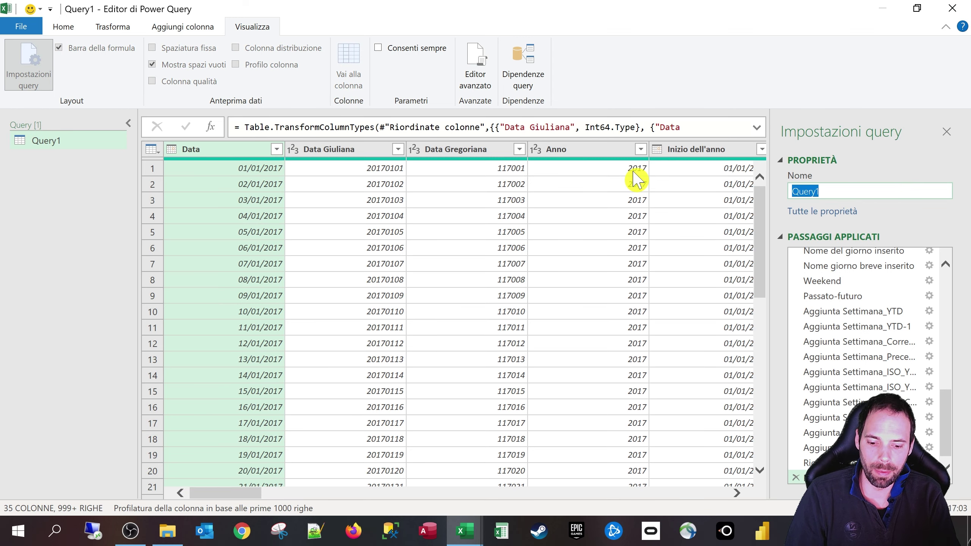
text(Calendario)
key(Return)
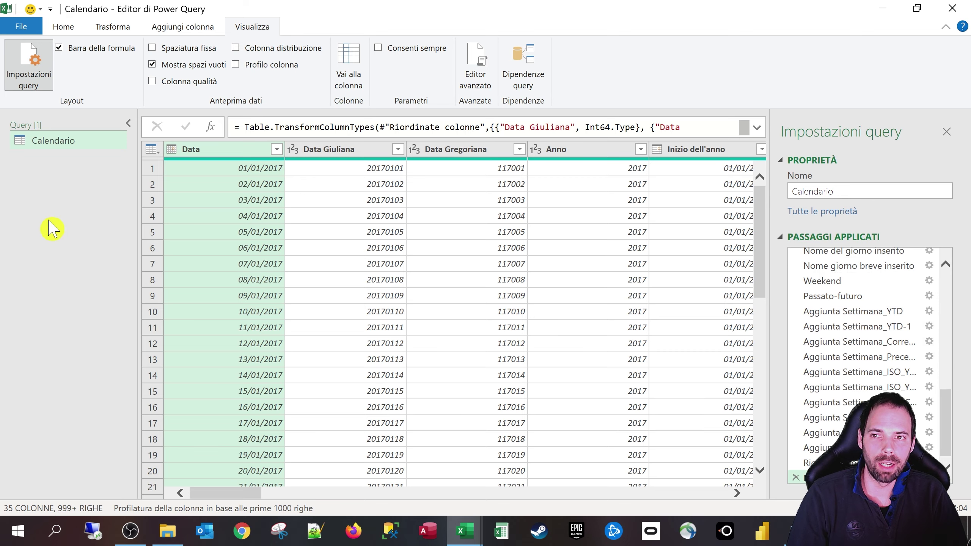
Step: Close the Power Query editor discarding its changes, and launch it again from the blank workbook
click(550, 289)
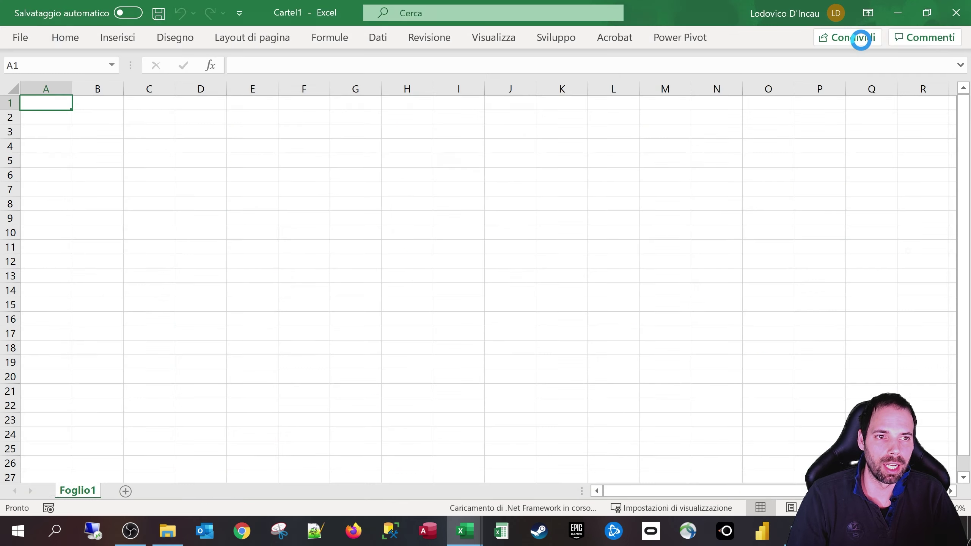
click(373, 37)
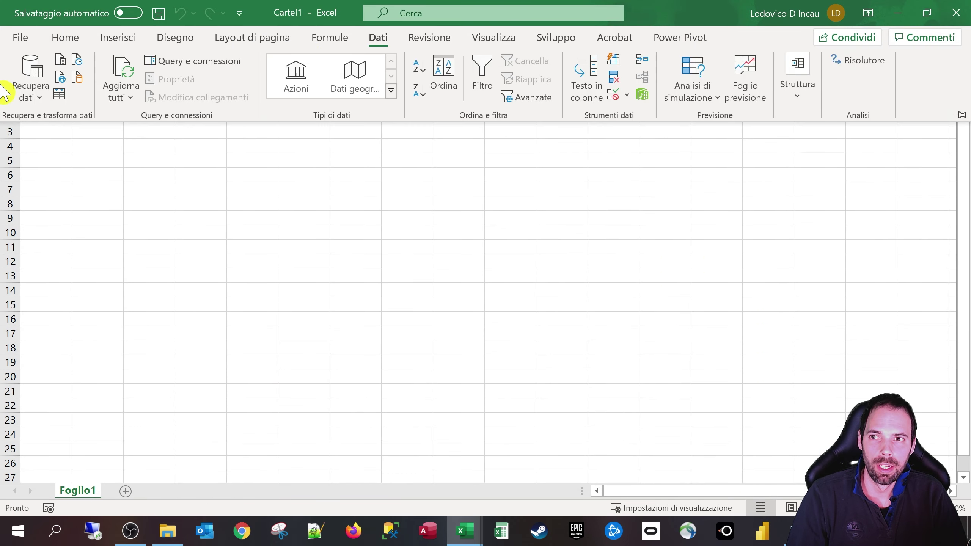
click(23, 79)
click(65, 373)
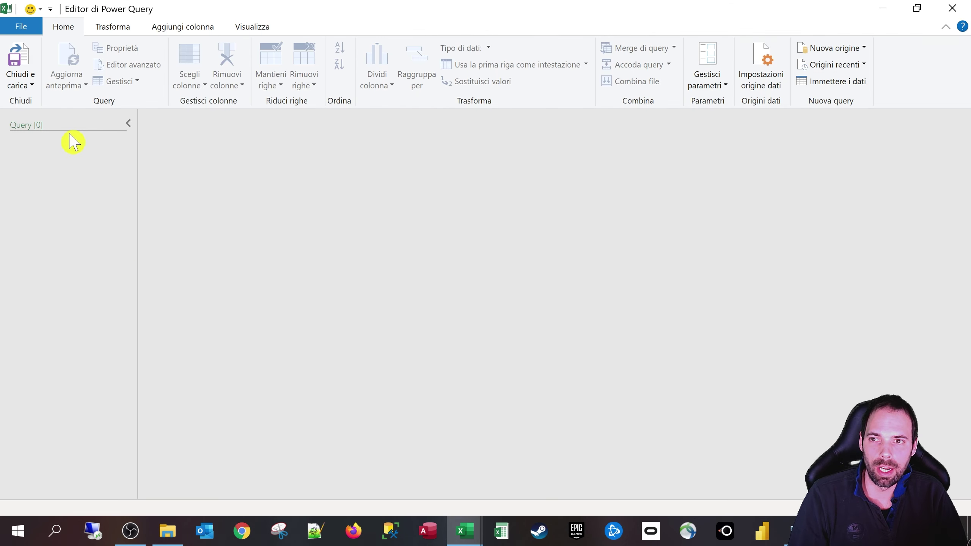
Step: Close the empty Power Query editor and the new workbook without saving
click(953, 8)
click(956, 12)
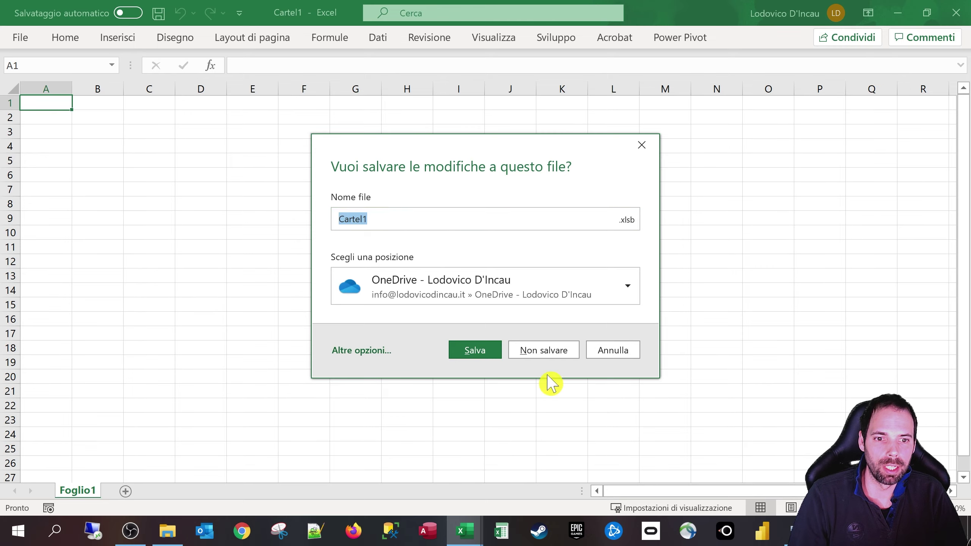
click(544, 350)
Step: Launch the Power Query editor from L27_Calendario.xlsb, show the Calendario query and widen its query settings pane
click(378, 37)
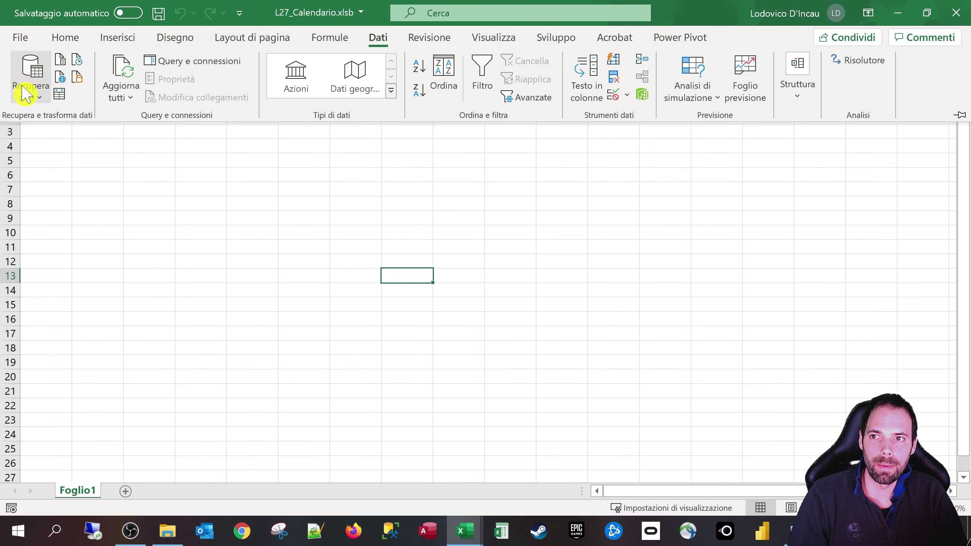
click(25, 94)
click(80, 377)
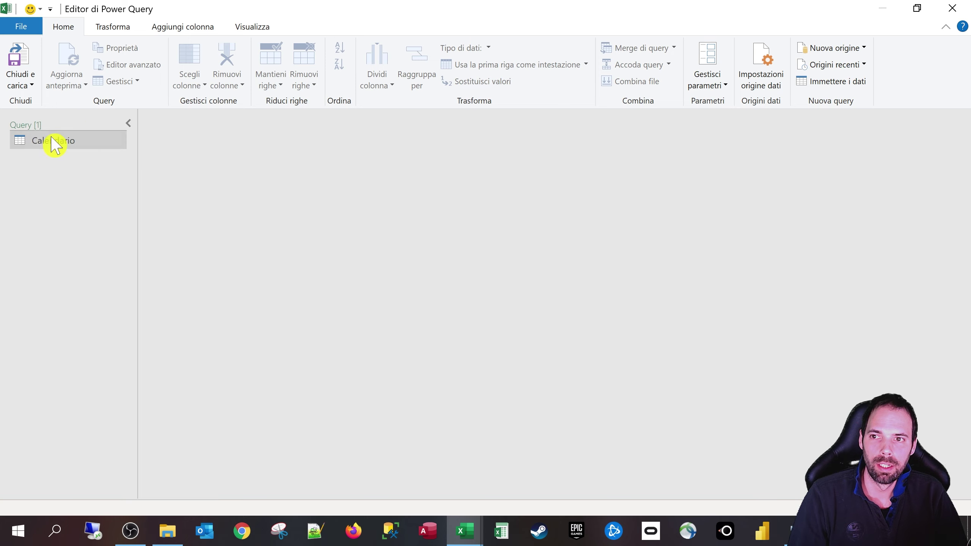
click(52, 141)
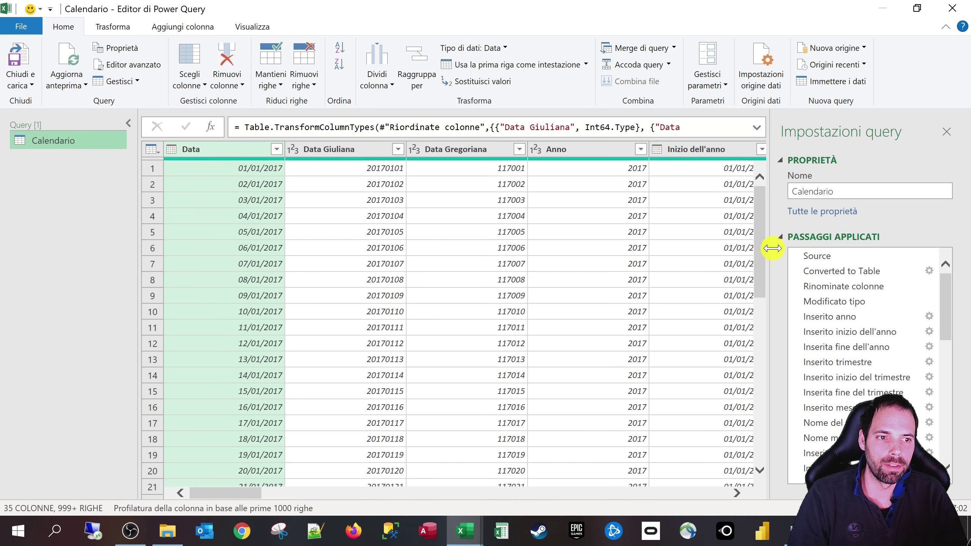
drag(773, 248, 698, 247)
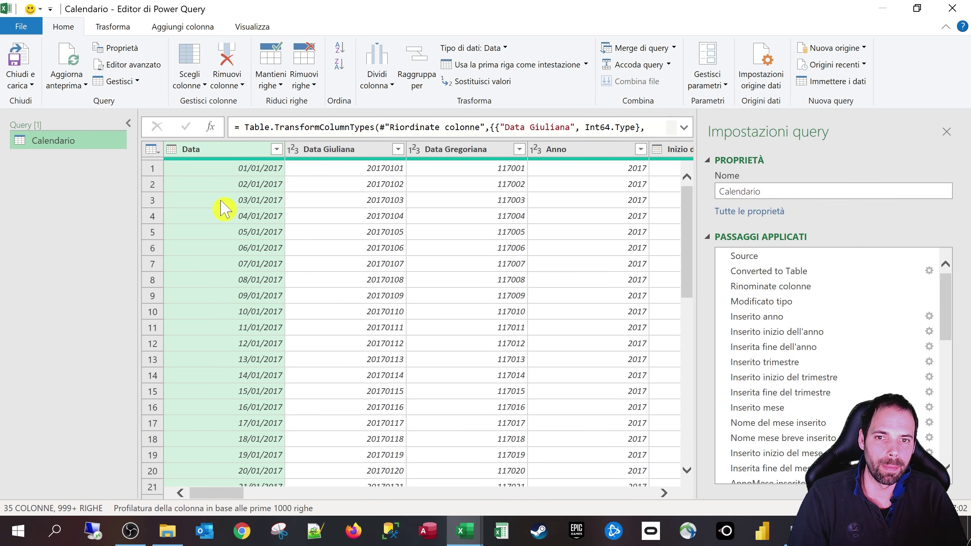
Step: Examine the Source step's full formula in the Calendario query and the first date in its list
click(738, 257)
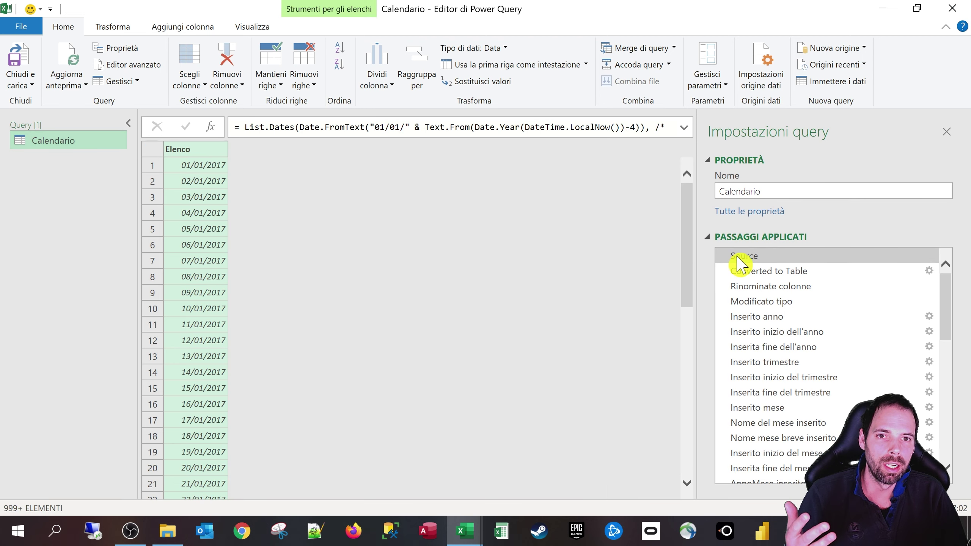
click(683, 128)
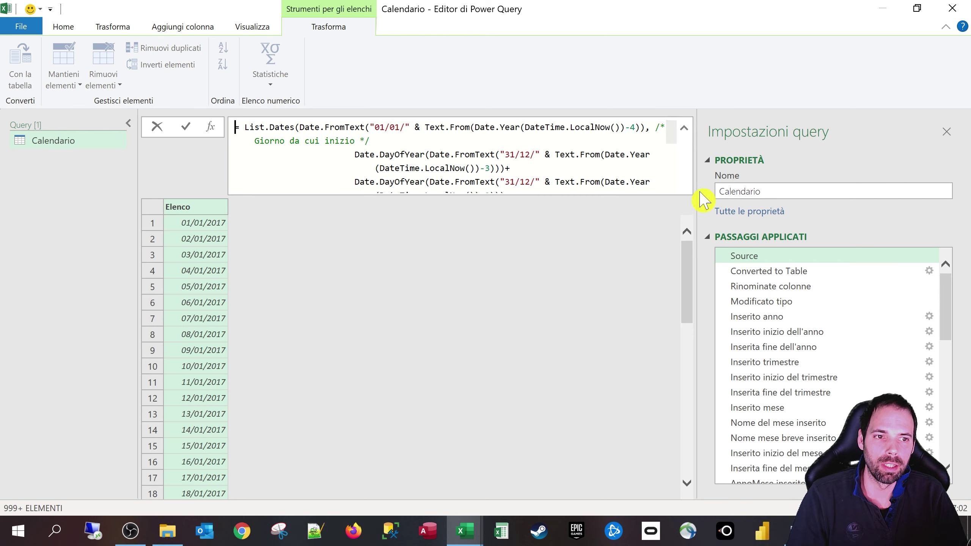
click(684, 129)
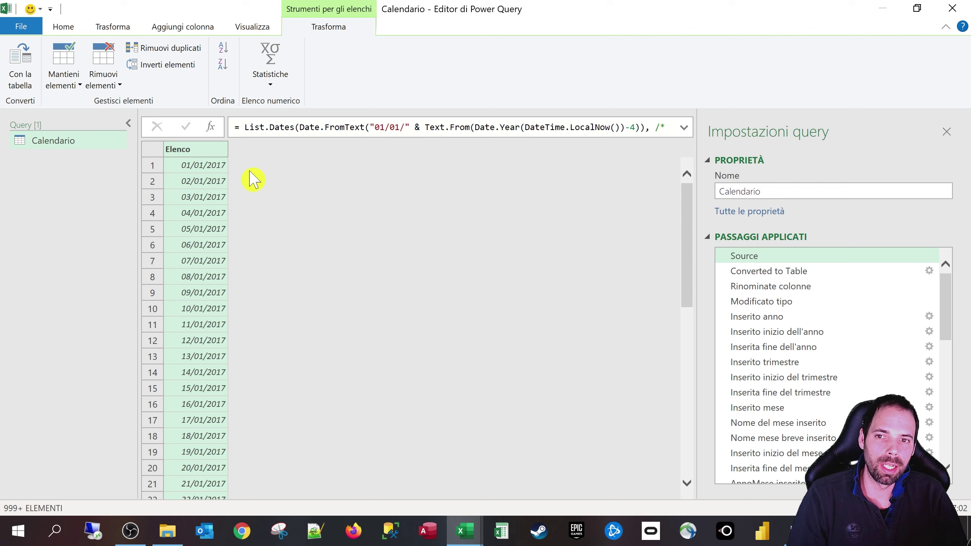
click(214, 169)
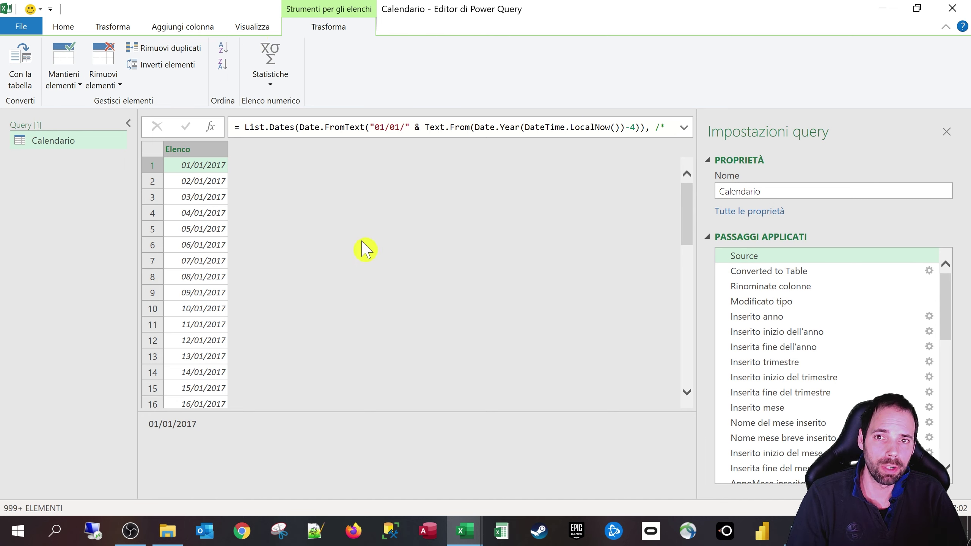
Step: Add a blank query as a new source alongside Calendario and select it
click(64, 27)
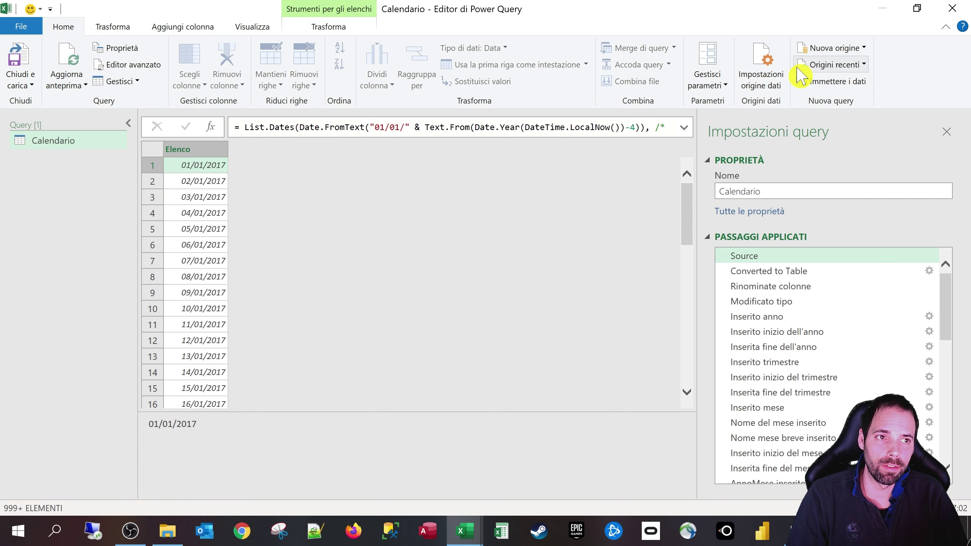
click(852, 49)
mouse_move(857, 101)
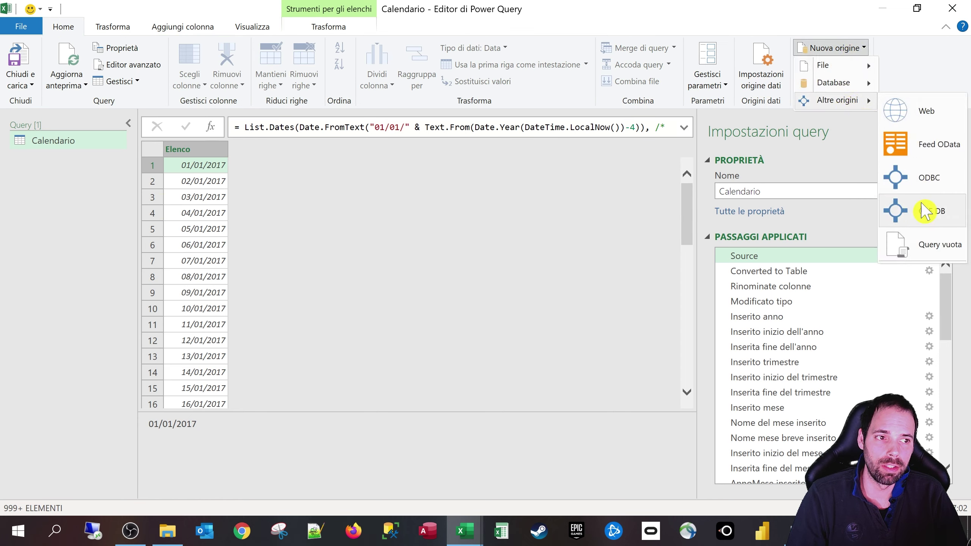
click(897, 246)
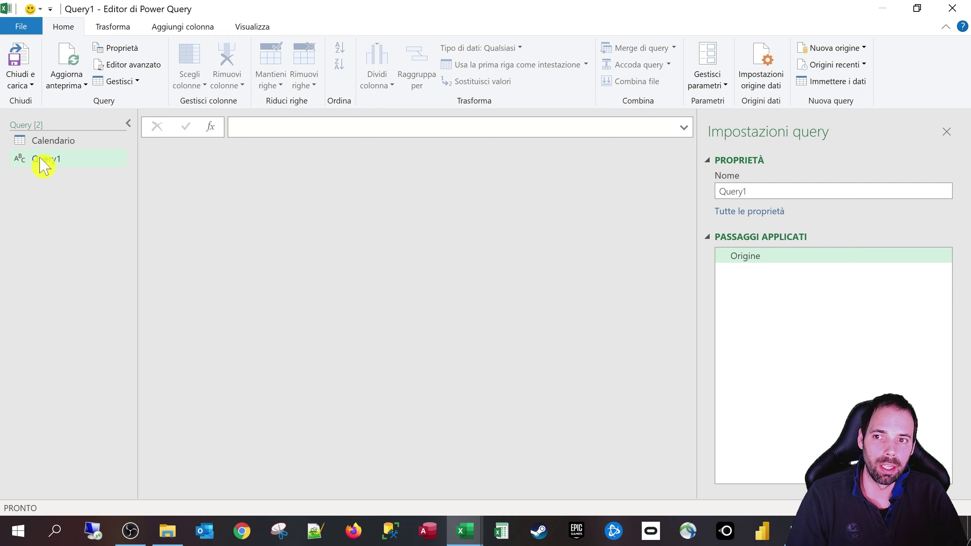
click(43, 160)
Step: Show the Calendario query's code in the advanced editor and highlight the whole Source definition on lines 2 to 7
click(77, 142)
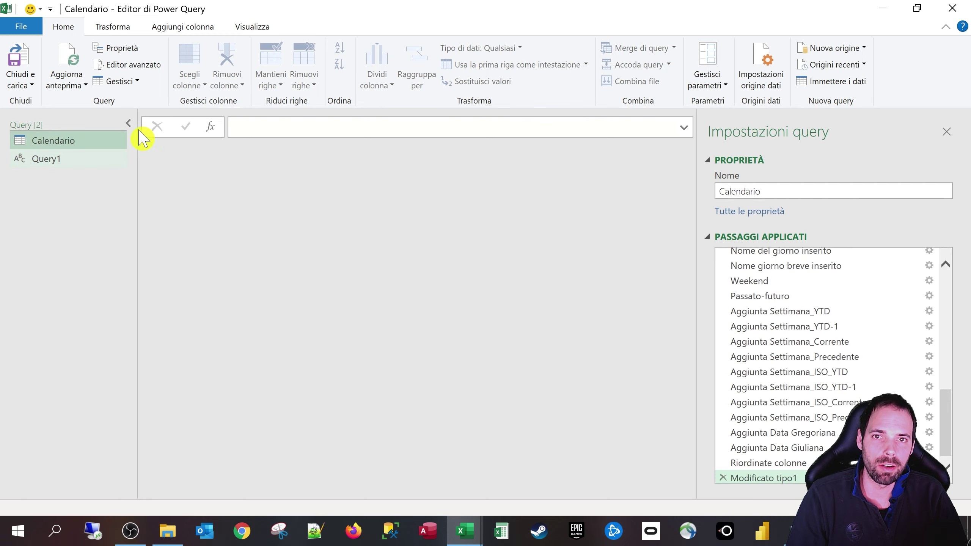
click(260, 27)
click(477, 83)
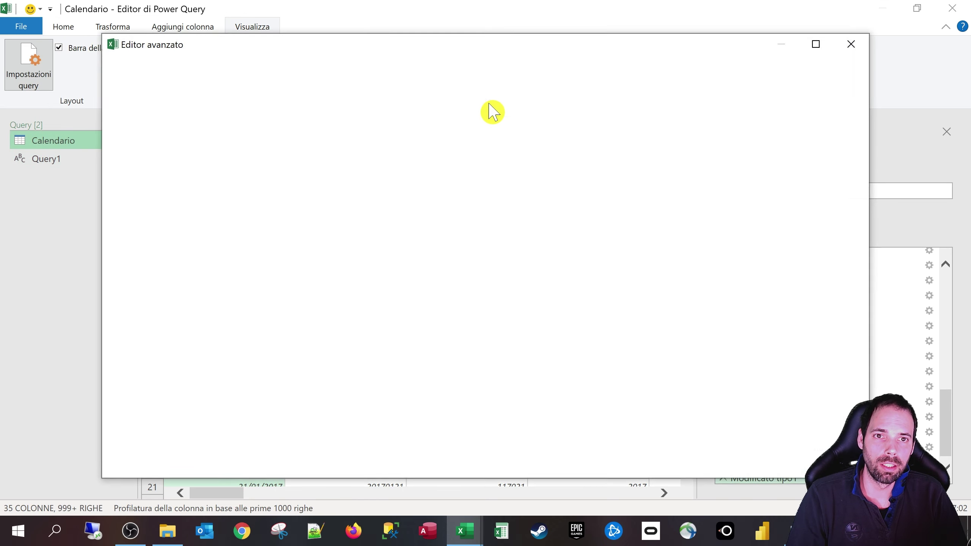
click(323, 196)
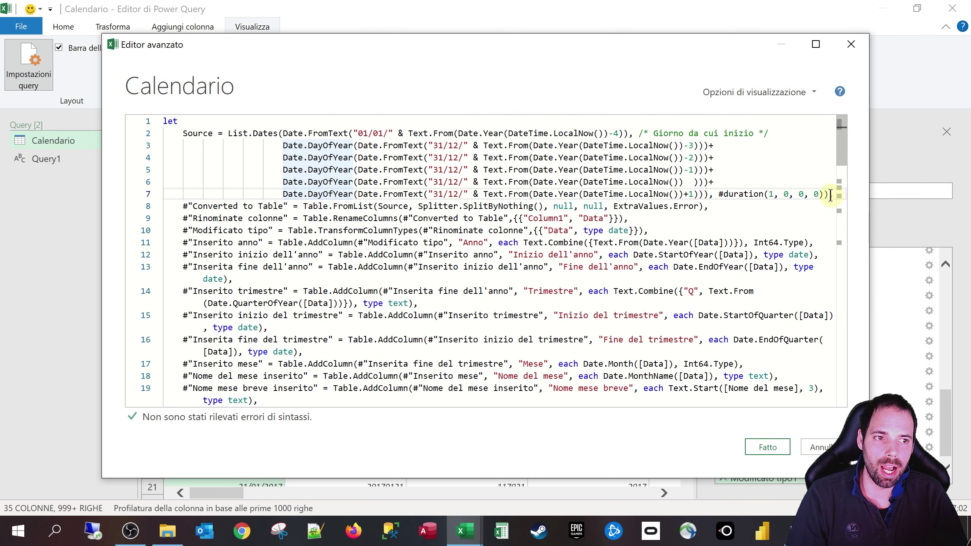
drag(830, 195, 153, 136)
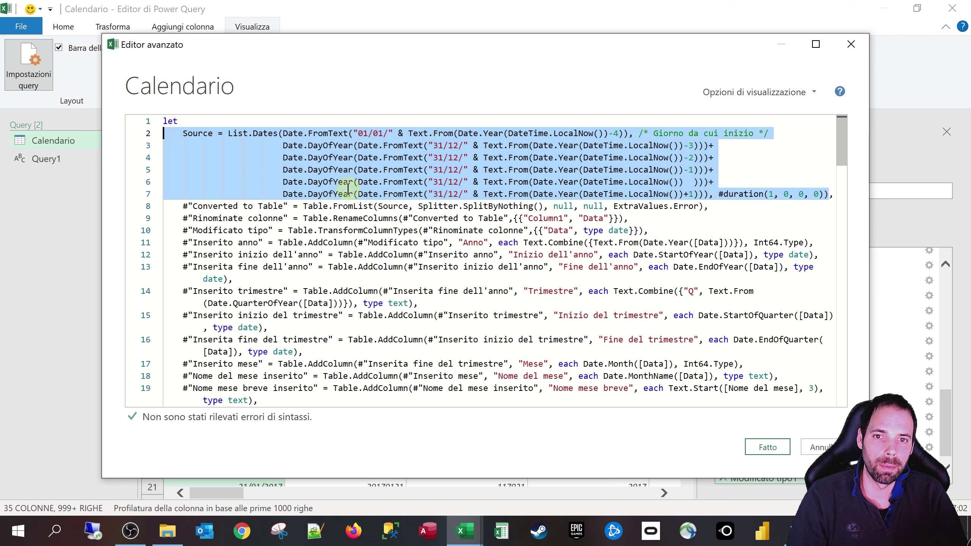
click(346, 169)
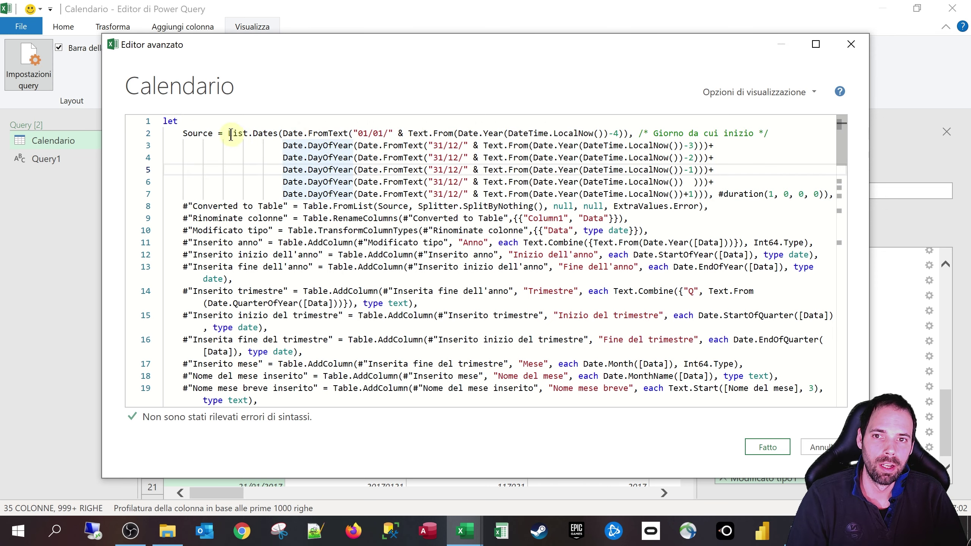
Step: Examine the start date expression on line 2, highlighting Date.FromText, "01/01/", Date.Year, DateTime.LocalNow and the -4 offset in turn
drag(230, 134, 340, 134)
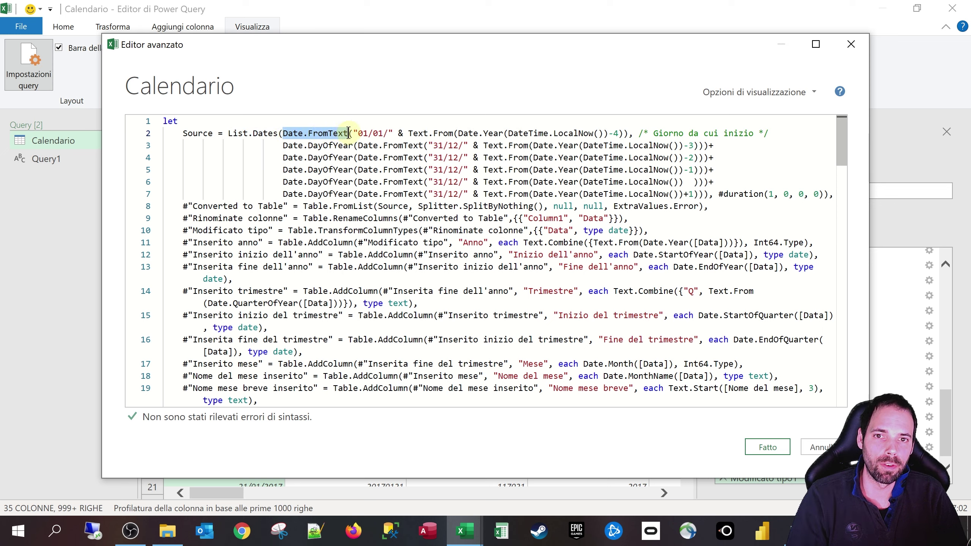
click(363, 135)
drag(359, 134, 373, 135)
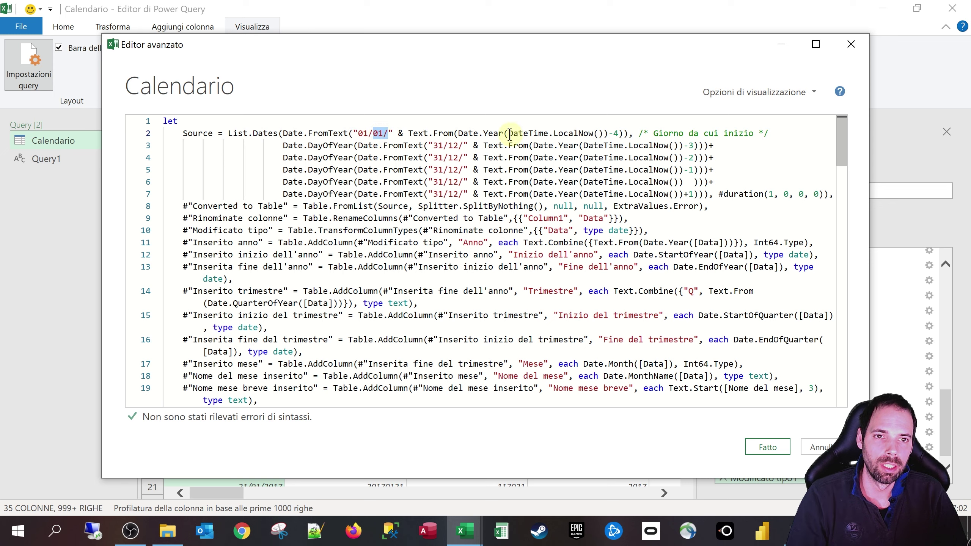
drag(510, 135, 549, 136)
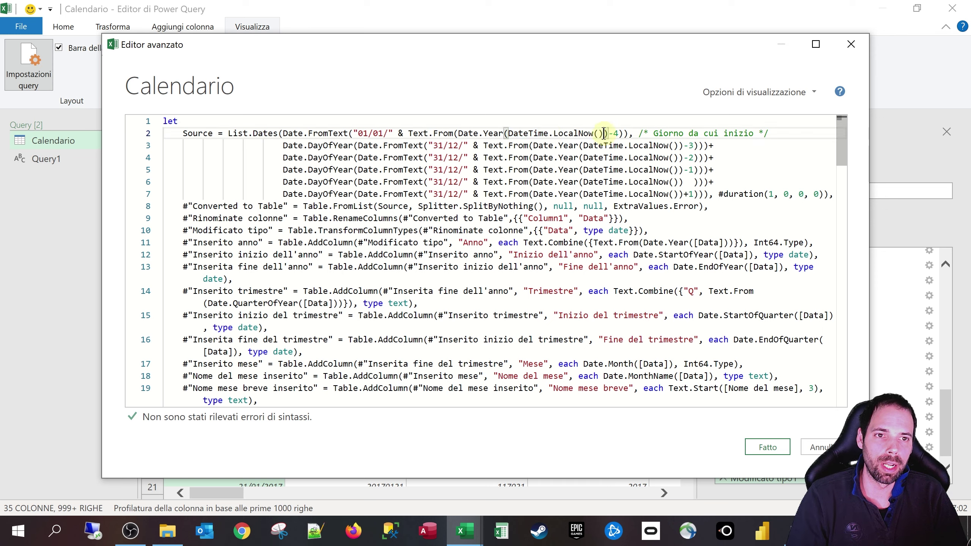
drag(604, 136, 507, 135)
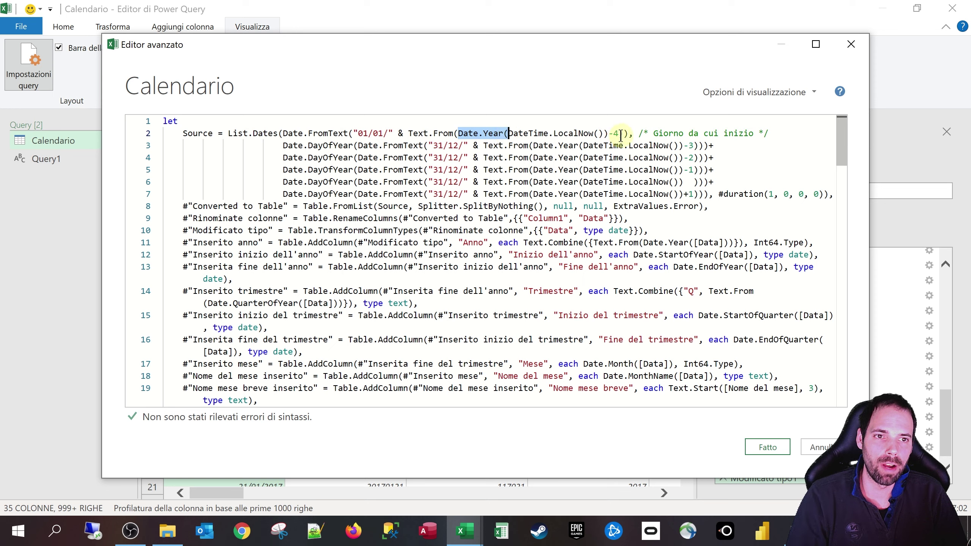
drag(621, 135, 594, 136)
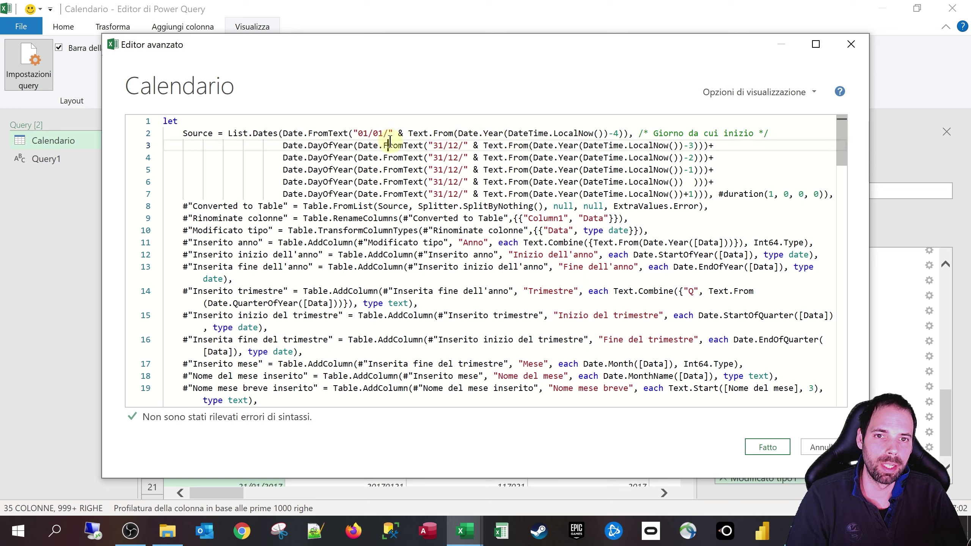
drag(358, 133, 369, 133)
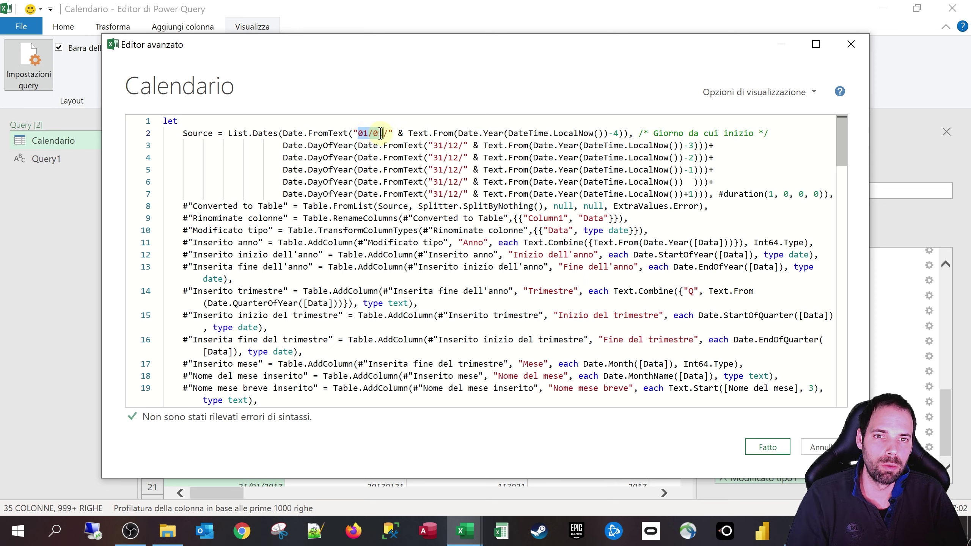
drag(622, 134, 399, 130)
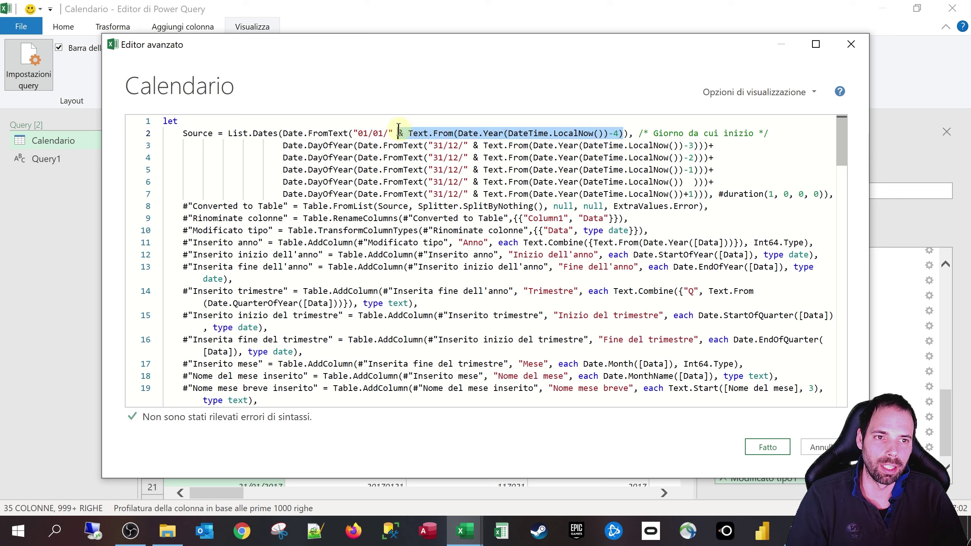
Step: Examine the start-day comment on line 2 and line 3's Date.DayOfYear expression, highlighting "31/12/" and the Text.From year expression with the -3 offset
drag(654, 134, 757, 137)
click(475, 146)
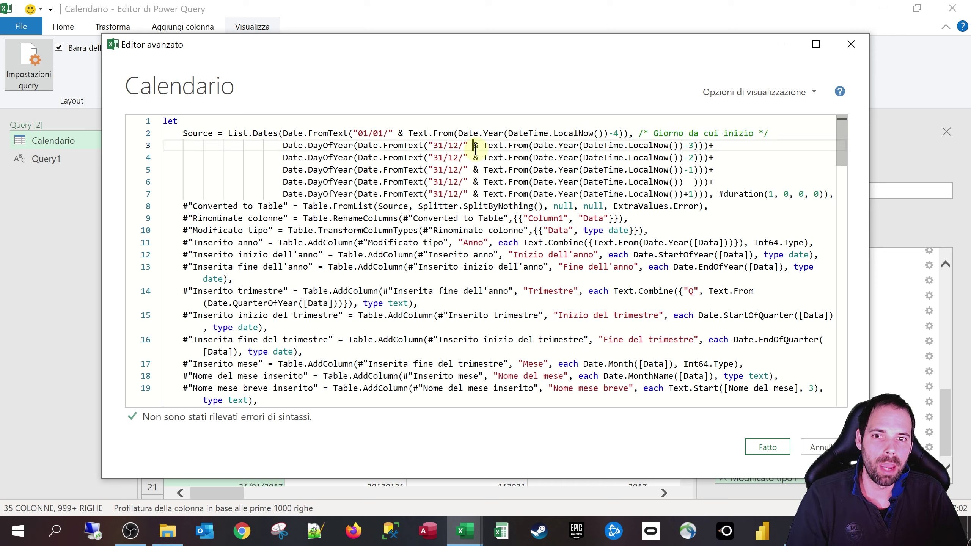
drag(284, 147, 369, 149)
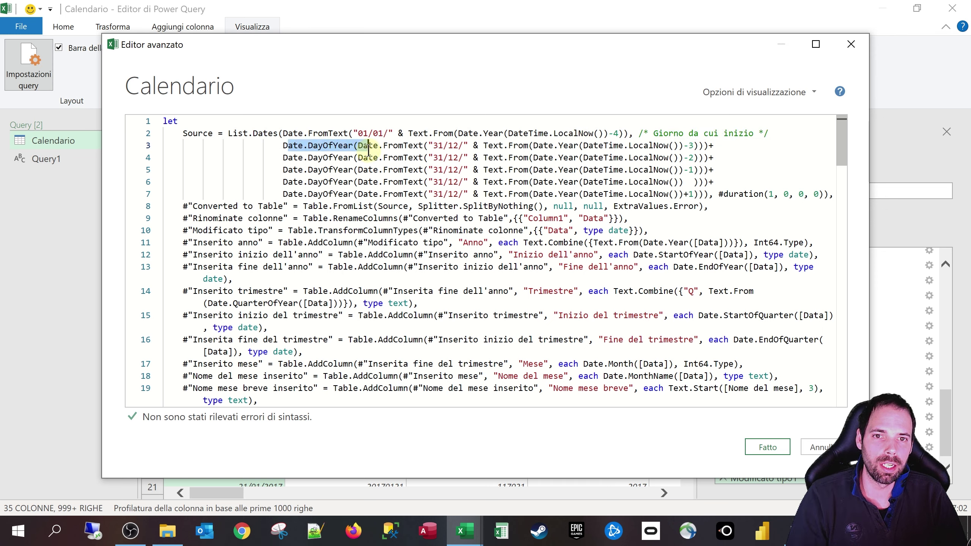
drag(434, 146, 464, 148)
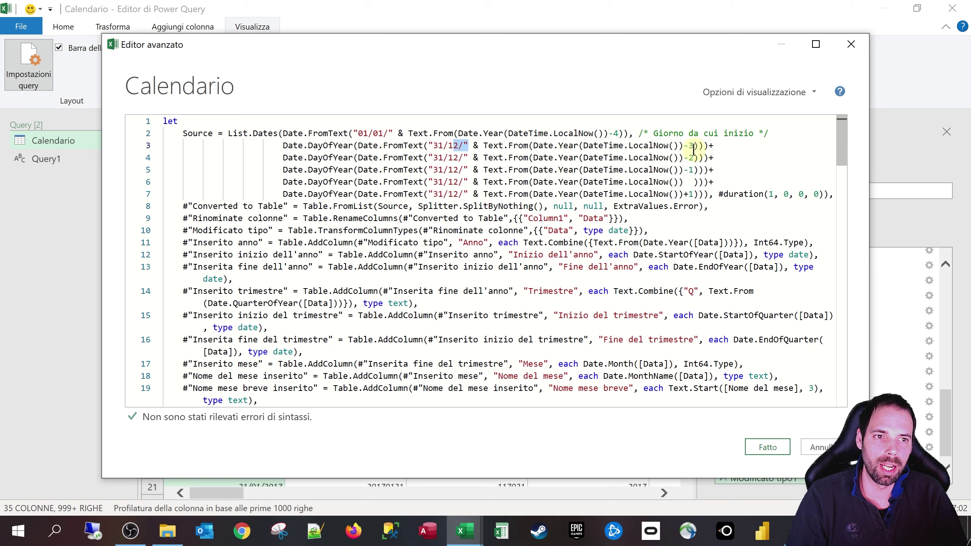
drag(694, 147, 508, 145)
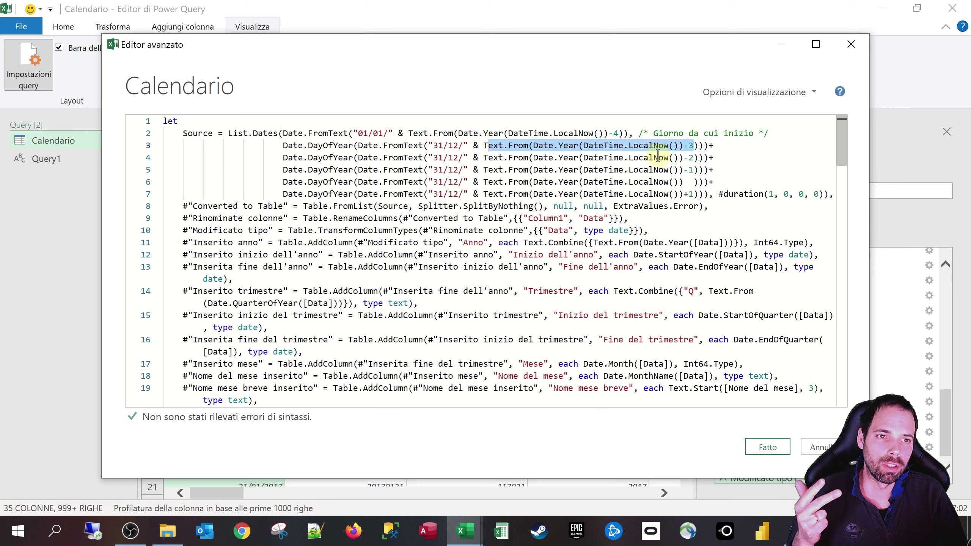
click(696, 146)
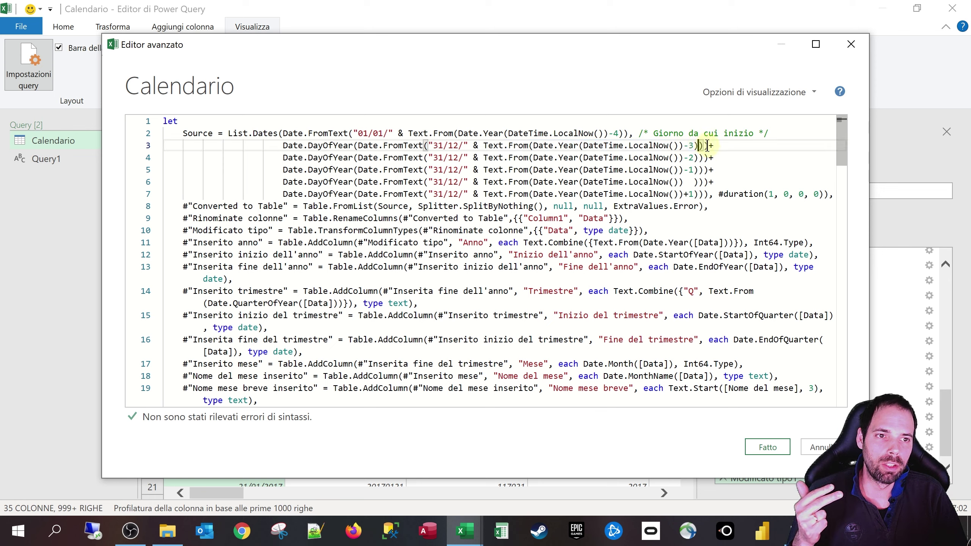
Step: Examine the year offsets in the Date.DayOfYear terms on lines 4 to 7 and the plus signs that add the terms together
click(685, 158)
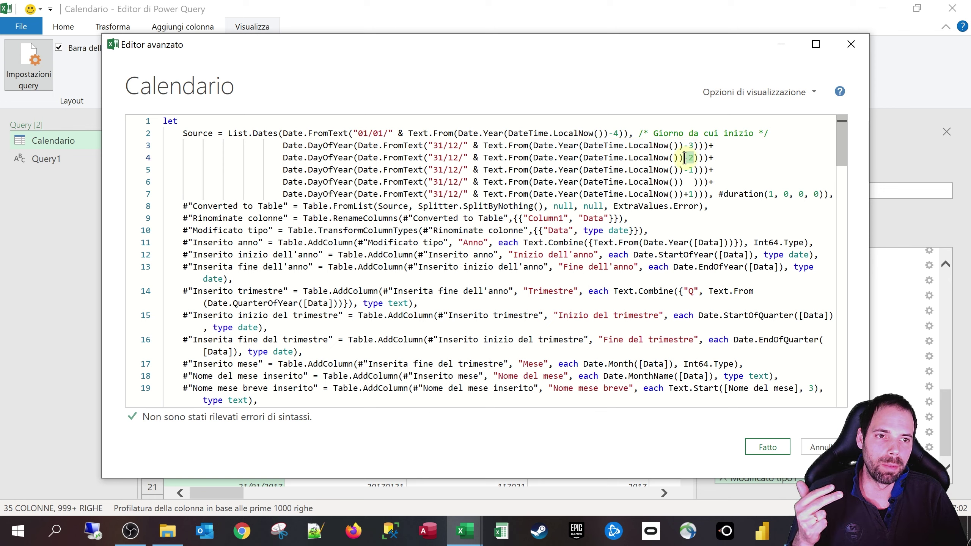
click(683, 170)
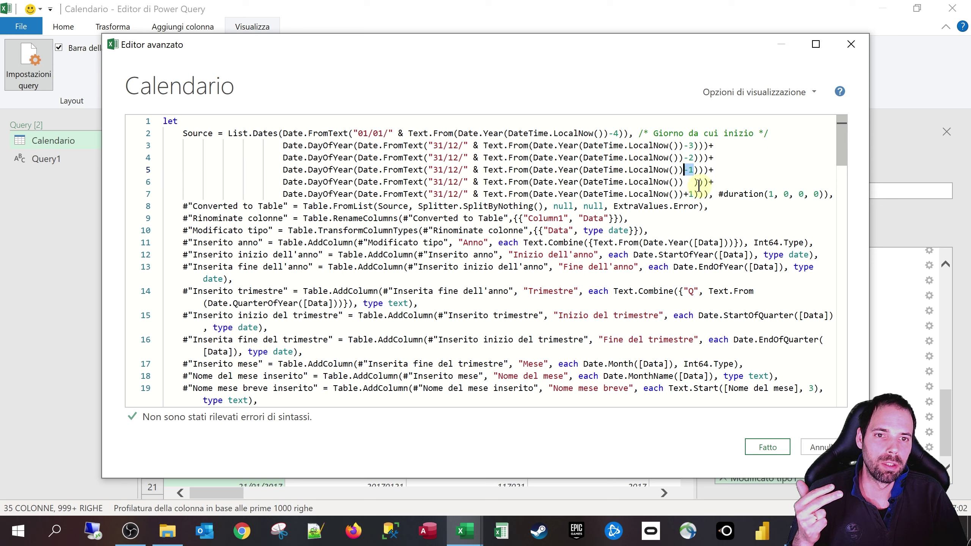
click(690, 183)
drag(284, 182, 714, 183)
drag(282, 195, 684, 195)
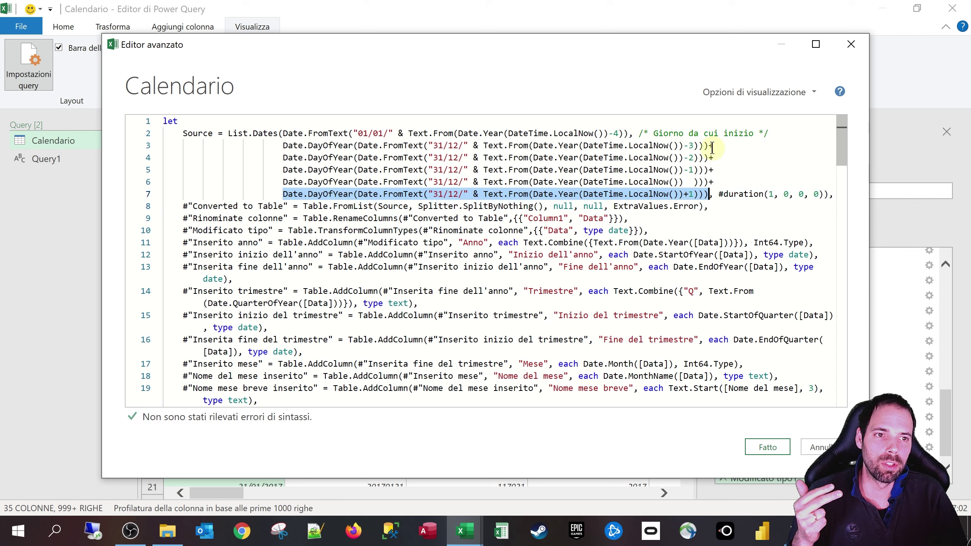
mouse_move(712, 147)
mouse_down()
mouse_move(293, 146)
mouse_move(721, 161)
mouse_up()
click(717, 179)
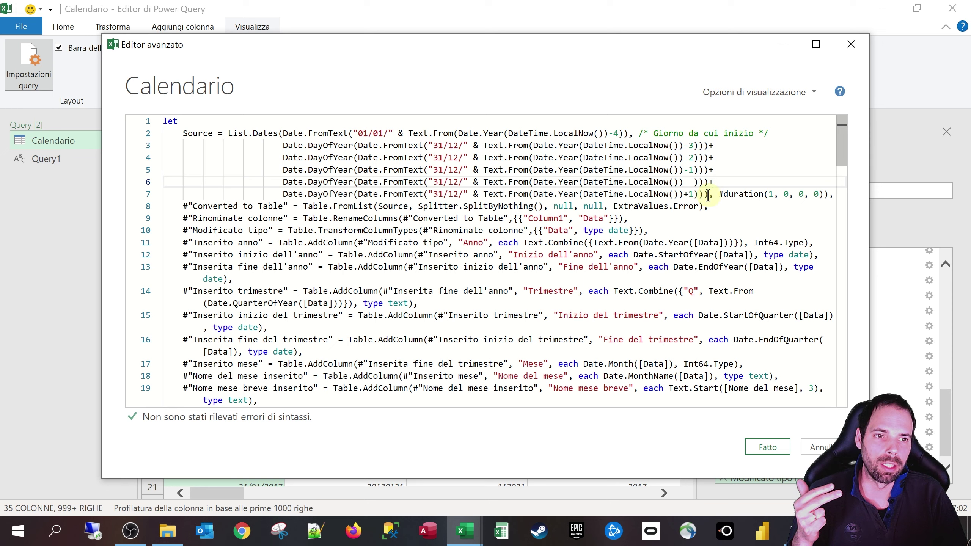
Step: Highlight the start date and day-count arguments of List.Dates, and examine the #duration(1, 0, 0, 0) argument on line 7
drag(708, 195, 294, 133)
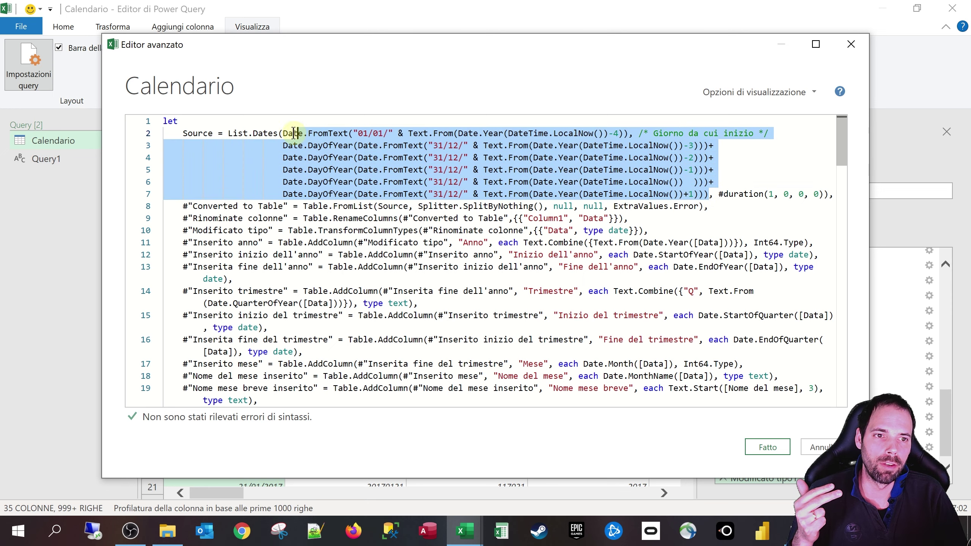
click(714, 198)
click(708, 195)
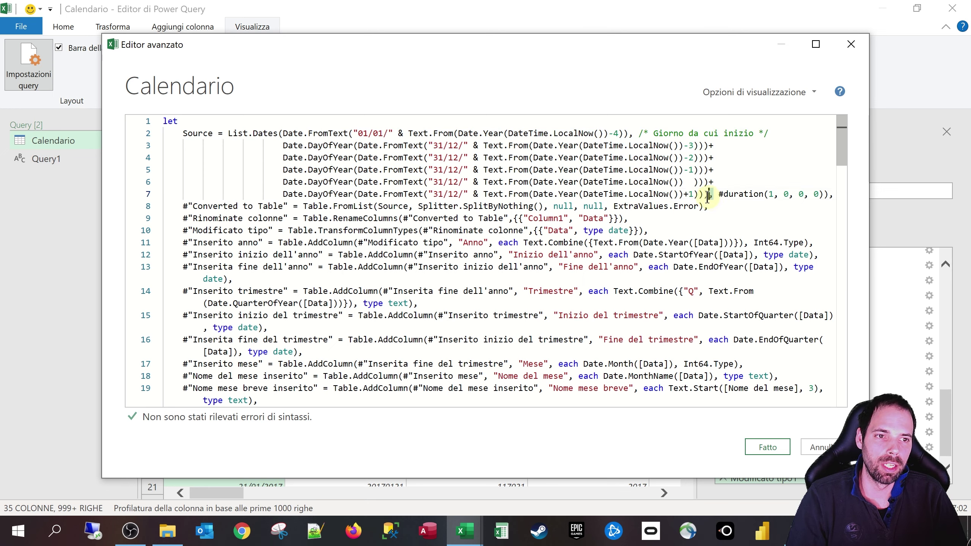
drag(719, 194, 745, 195)
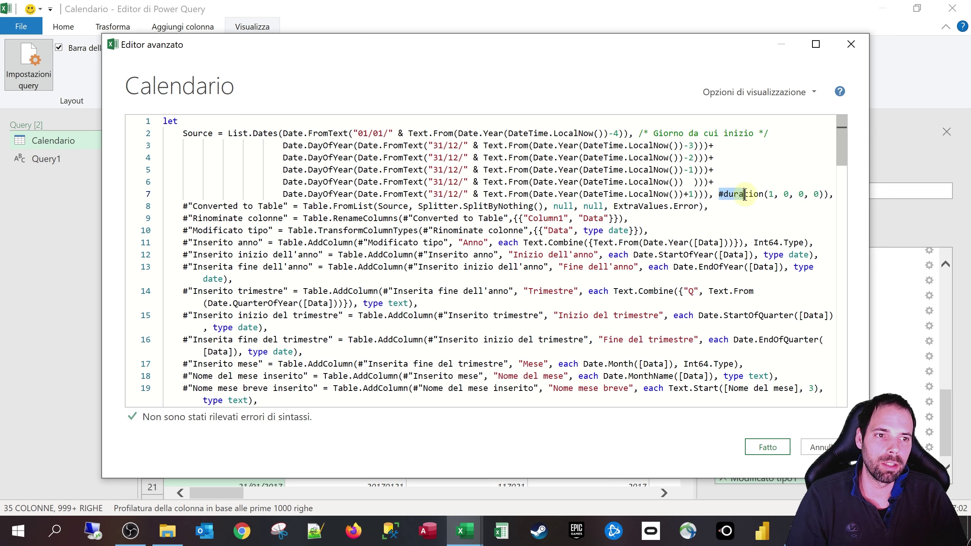
click(783, 195)
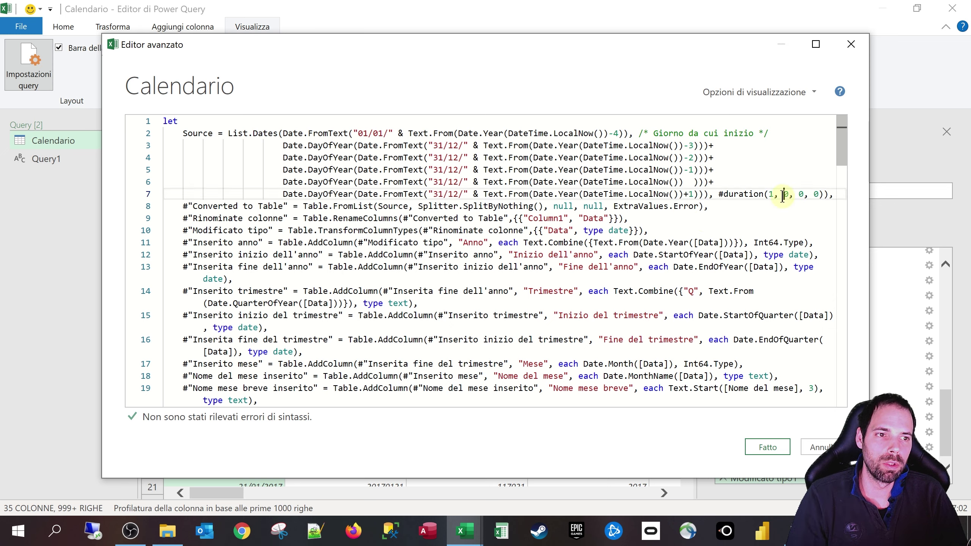
triple_click(823, 207)
click(817, 213)
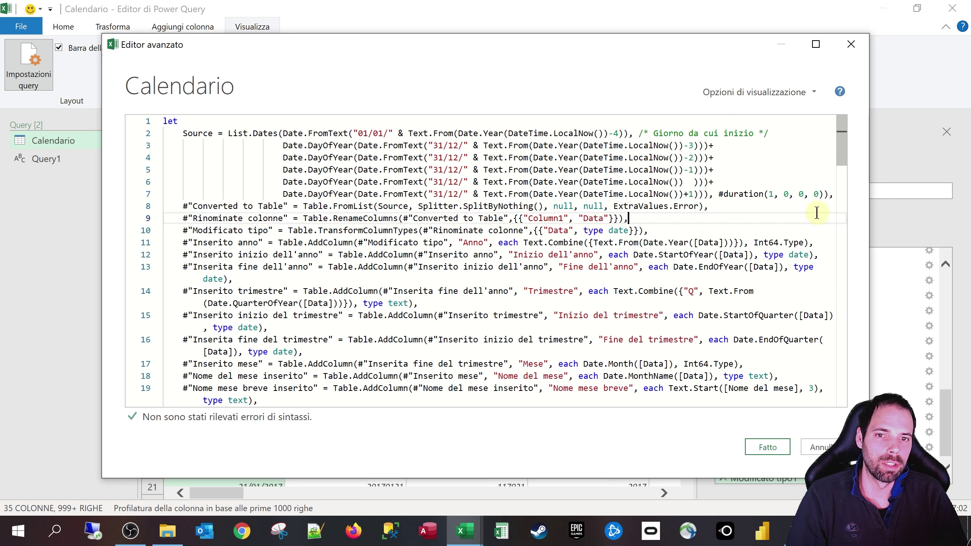
Step: Copy Calendario's Source definition from lines 2 to 7 and paste it over the Origine = "" line in Query1's advanced editor
drag(830, 195, 158, 134)
key(ctrl+c)
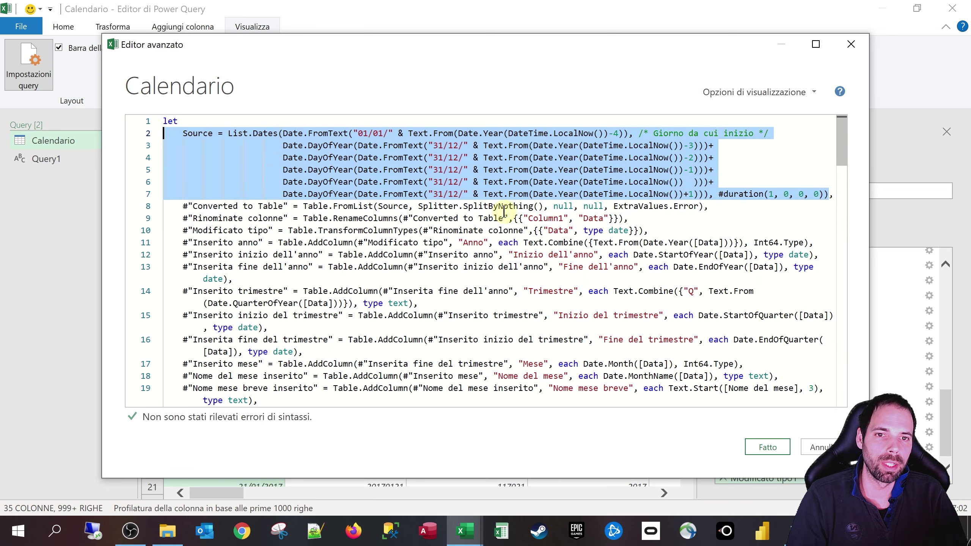
click(768, 447)
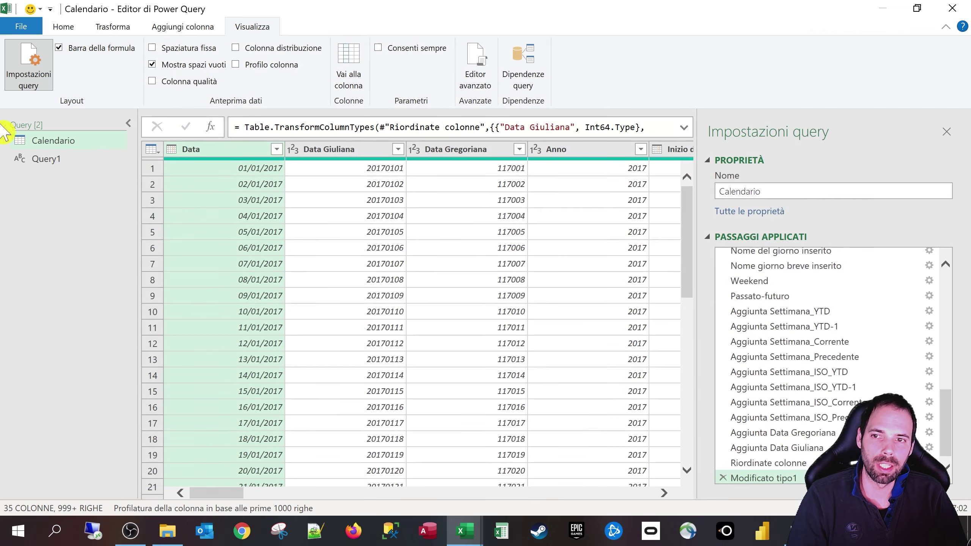
click(23, 159)
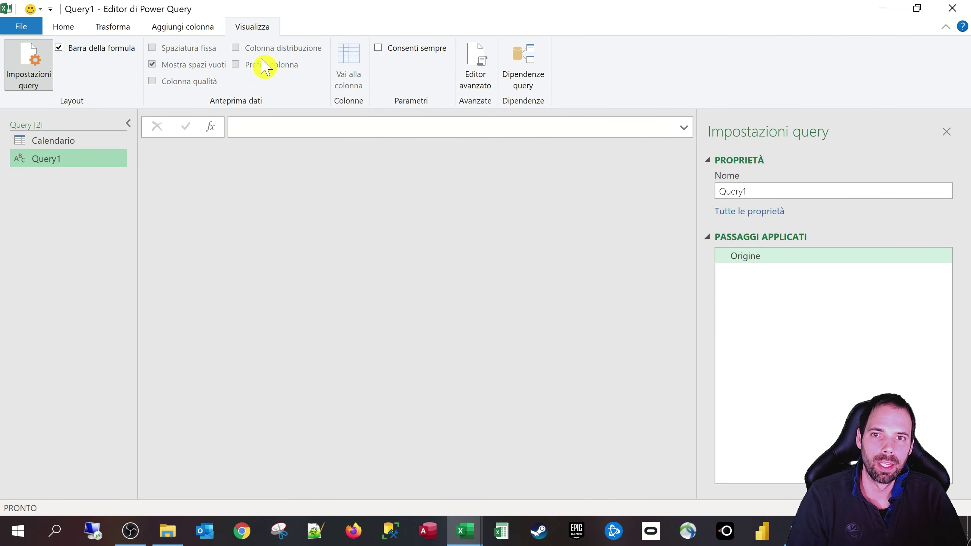
click(477, 75)
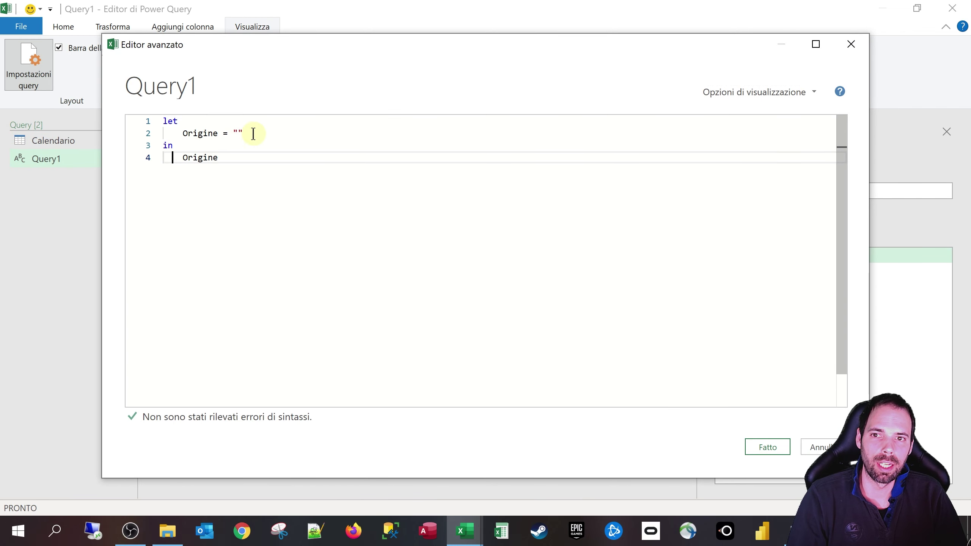
drag(251, 133, 162, 135)
key(ctrl+v)
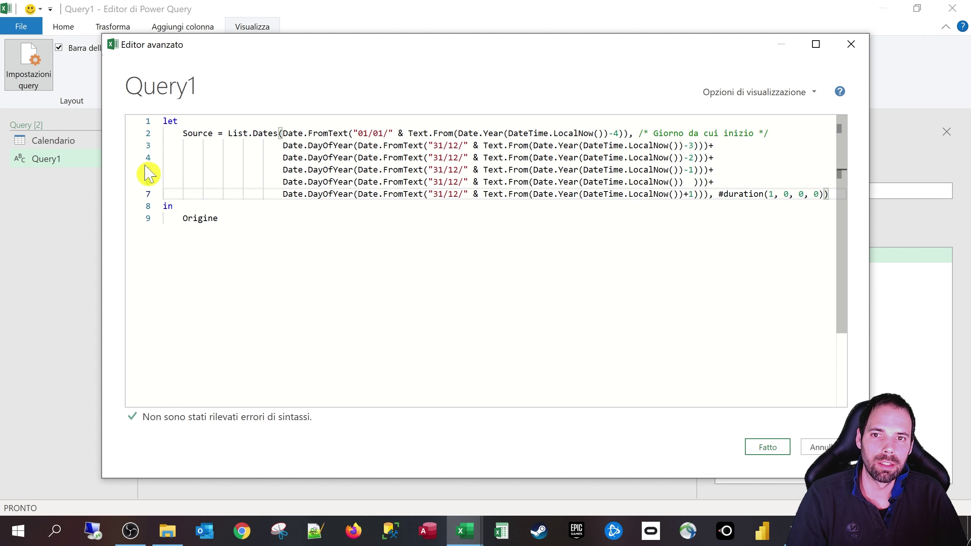
Step: Replace Origine after the in keyword with Source, copied from the step name on line 2
double_click(209, 132)
key(ctrl+c)
double_click(199, 219)
key(ctrl+v)
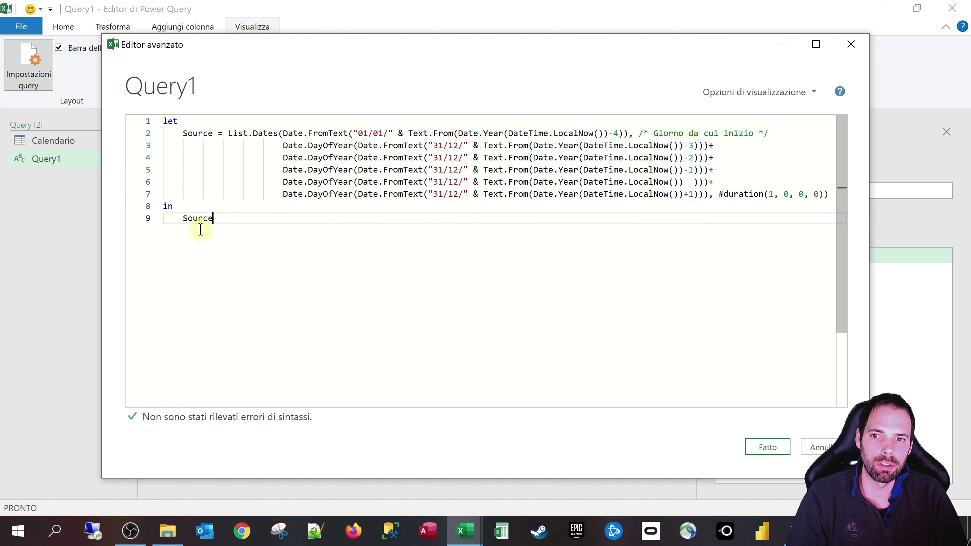
Step: Review the Source definition and its reference after in, and apply the code to Query1
double_click(200, 134)
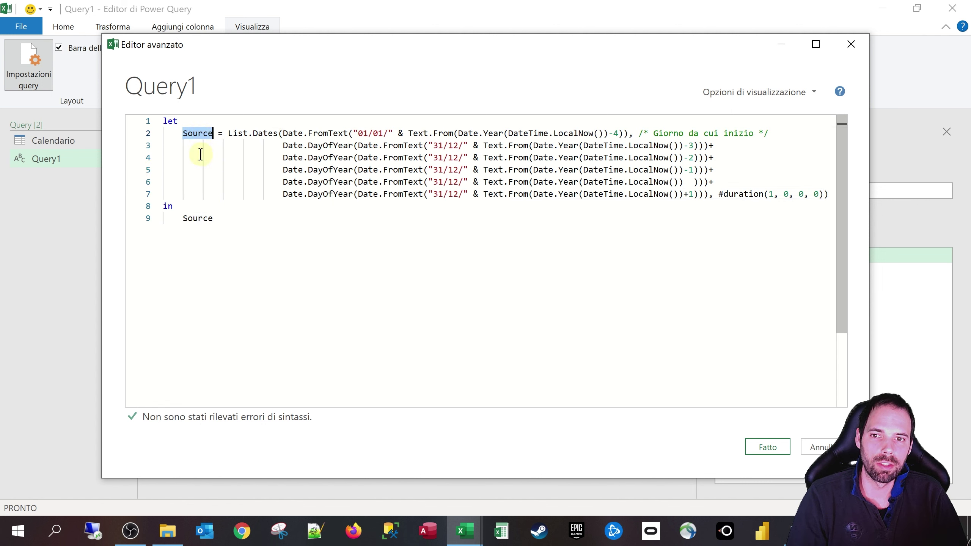
click(197, 219)
drag(183, 137, 220, 204)
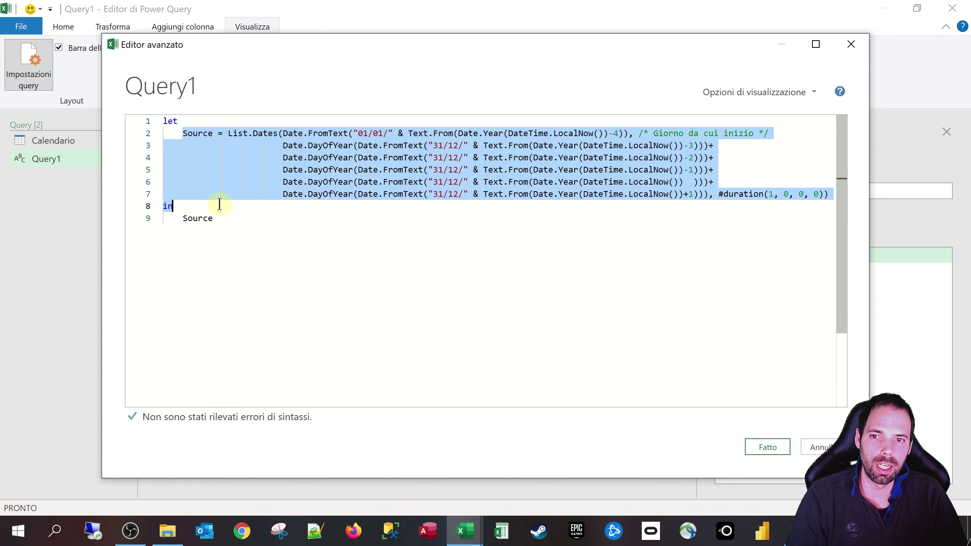
double_click(197, 219)
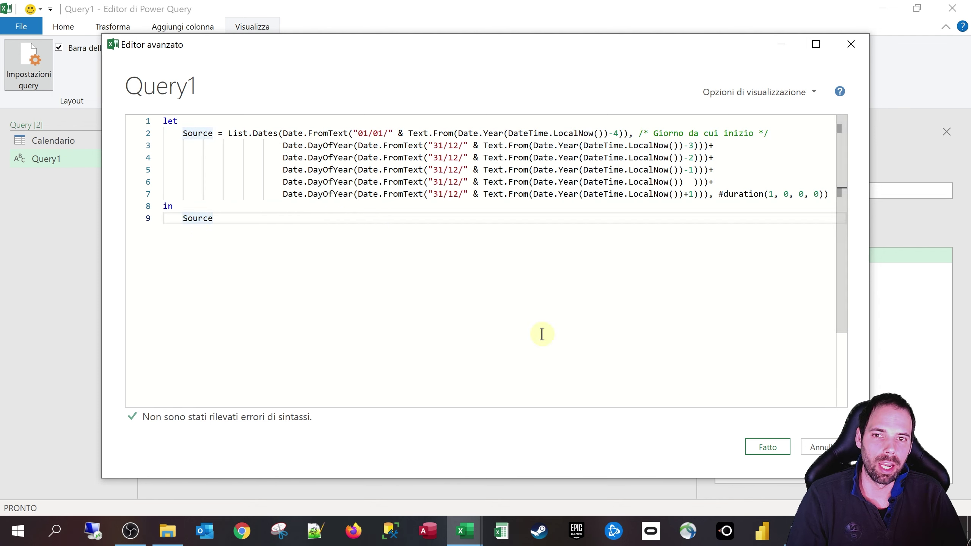
drag(540, 334, 8, 47)
click(300, 249)
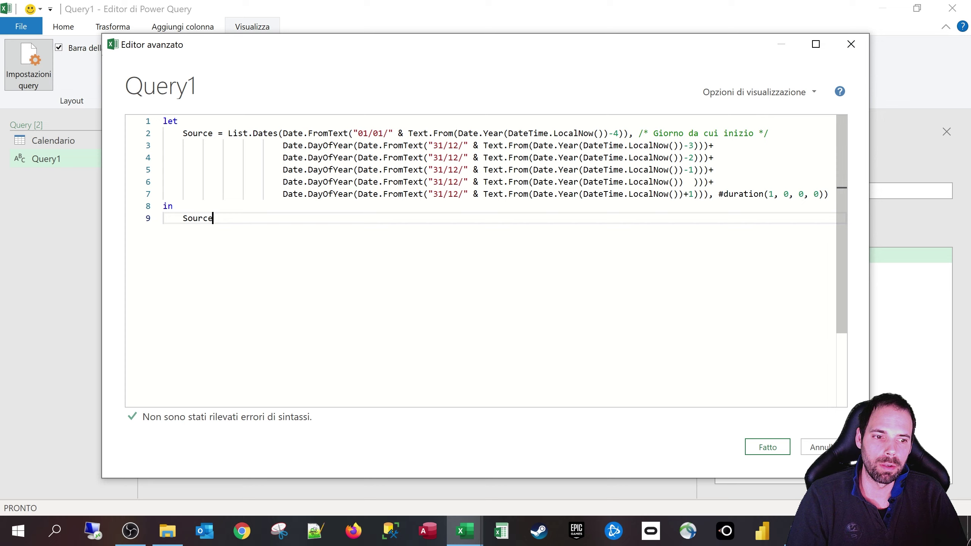
click(768, 448)
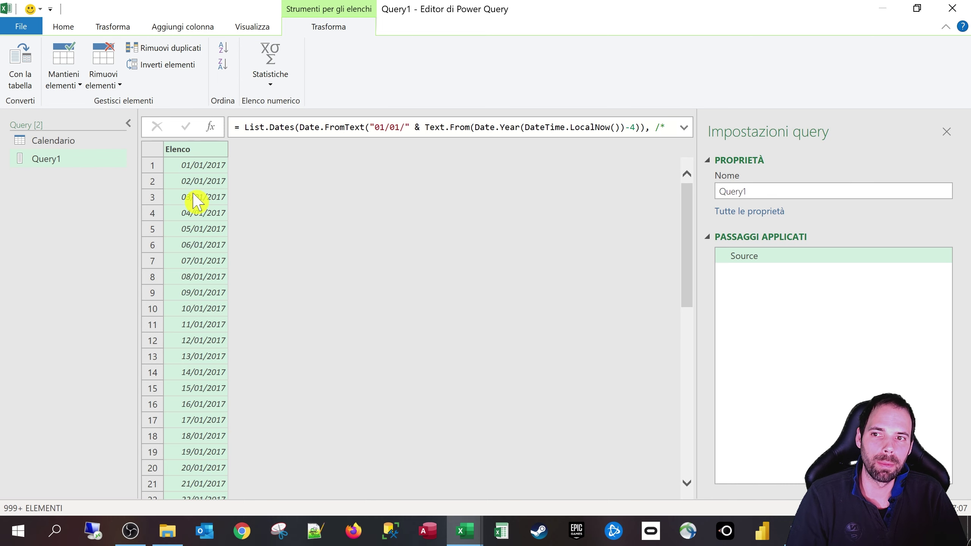
Step: Compare the Source and Converted to Table steps of the Calendario query
click(40, 142)
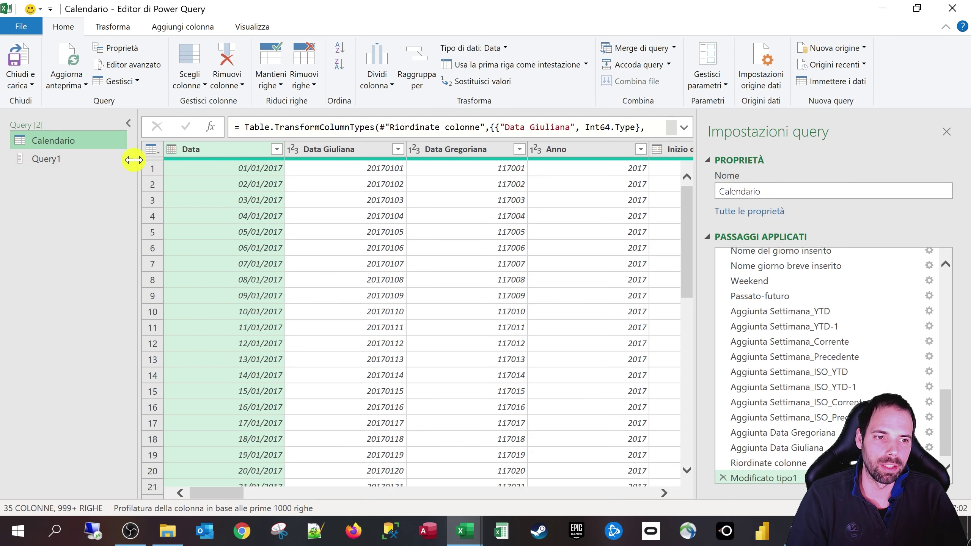
scroll(860, 325, up, 3)
scroll(861, 325, up, 5)
click(765, 272)
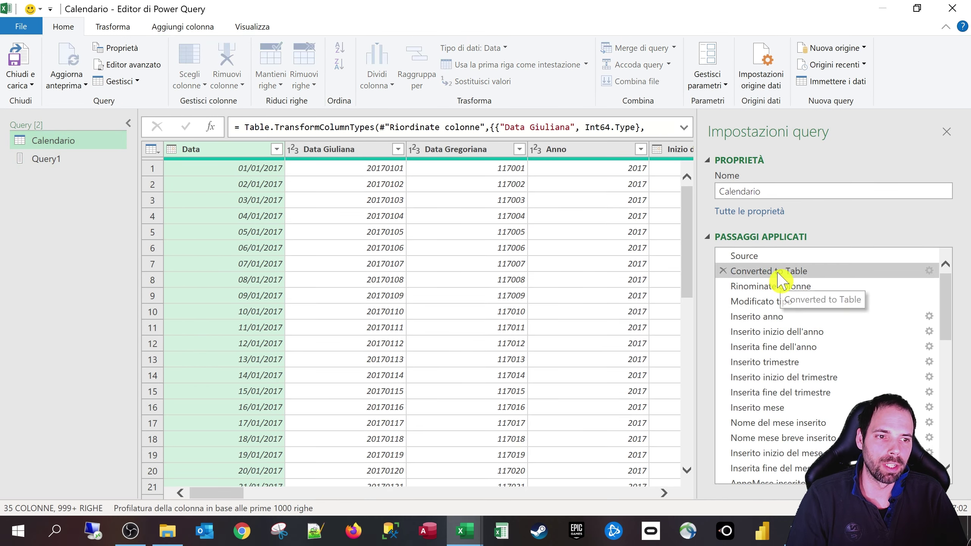
click(750, 256)
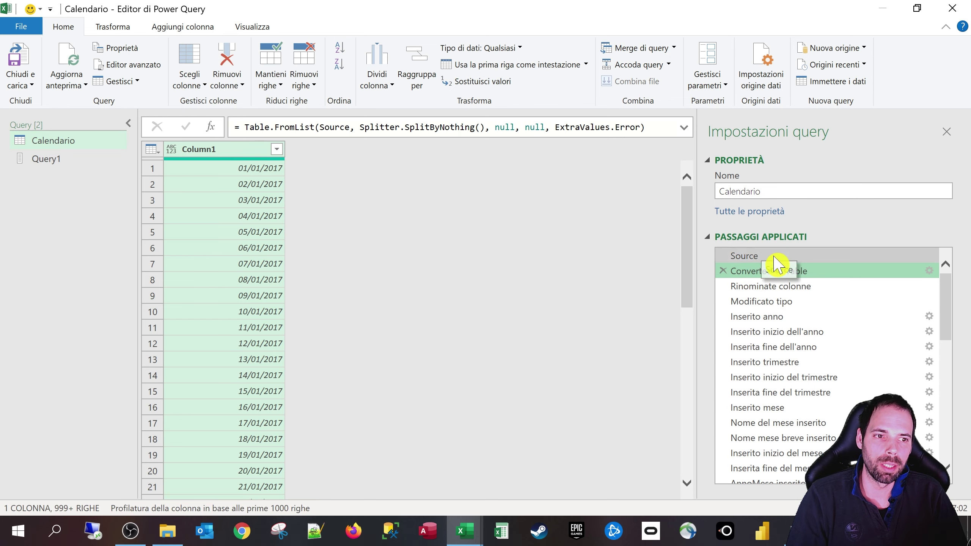
click(763, 272)
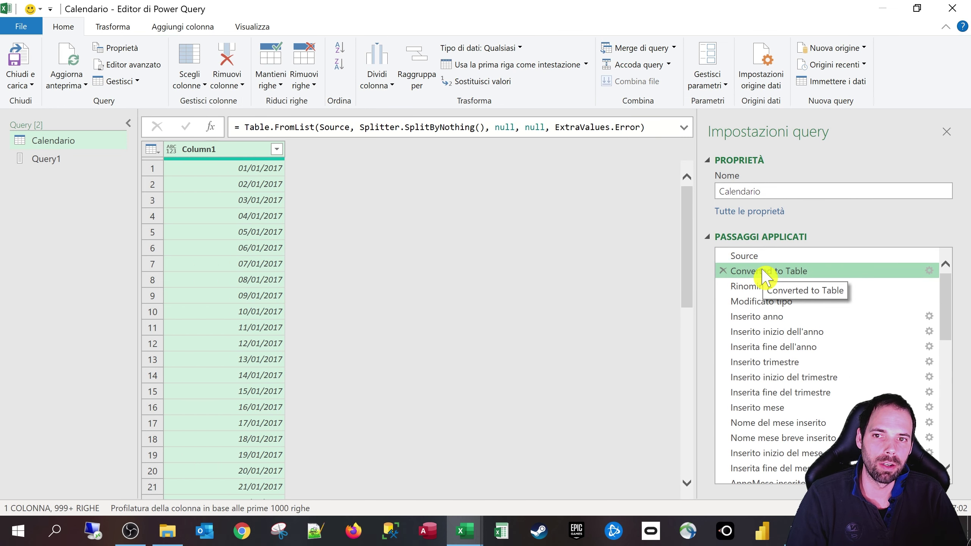
click(728, 256)
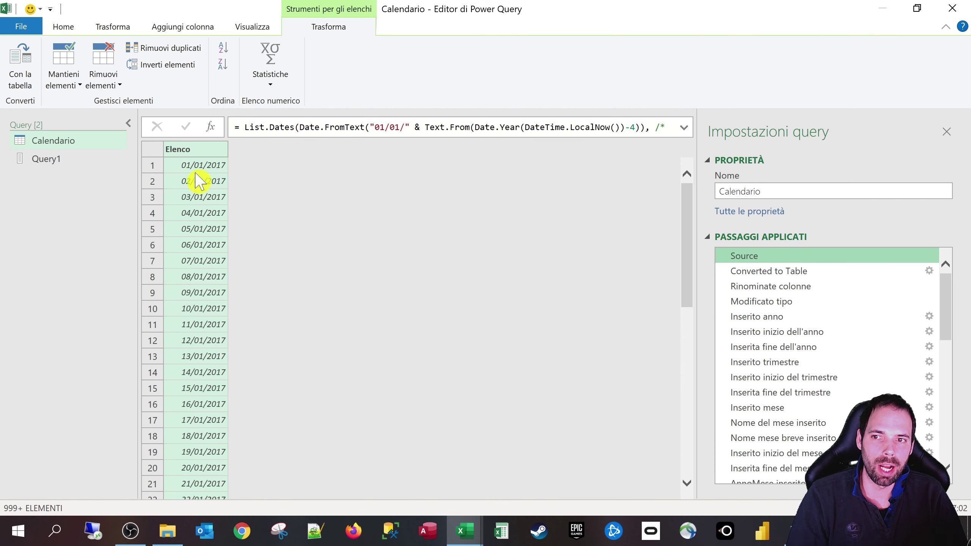
Step: Convert Query1's date list to a table with delimiter Nessuno and extra columns set to Mostra come errori, and return to the Calendario query
click(31, 164)
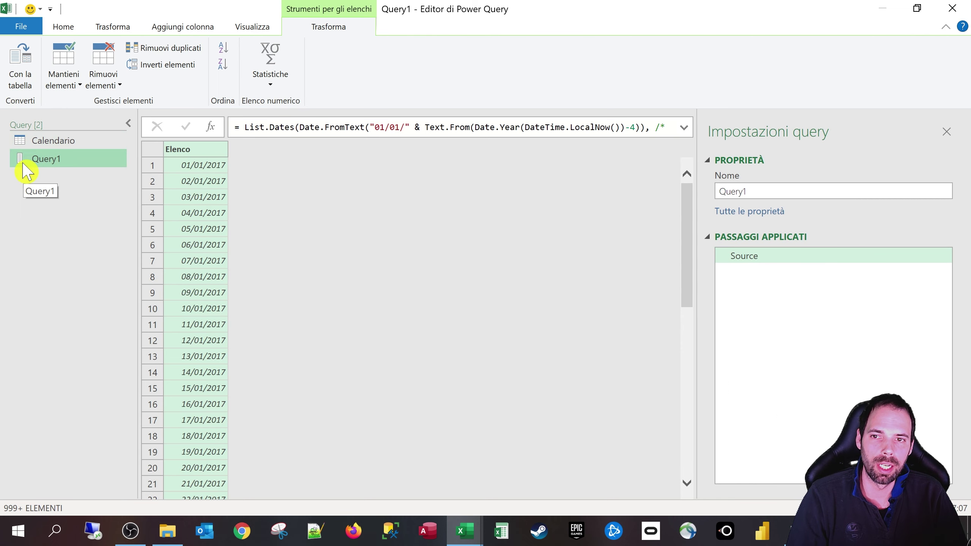
right_click(199, 156)
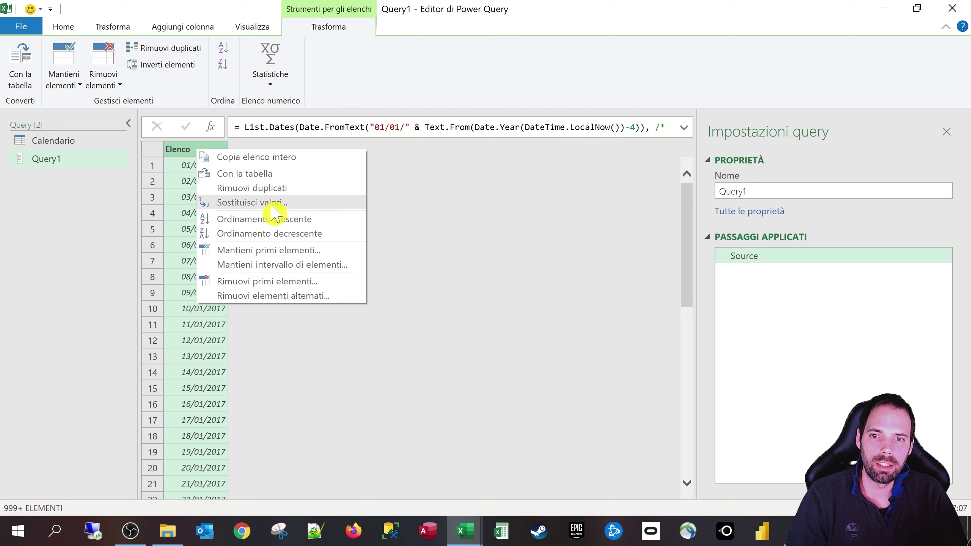
click(278, 178)
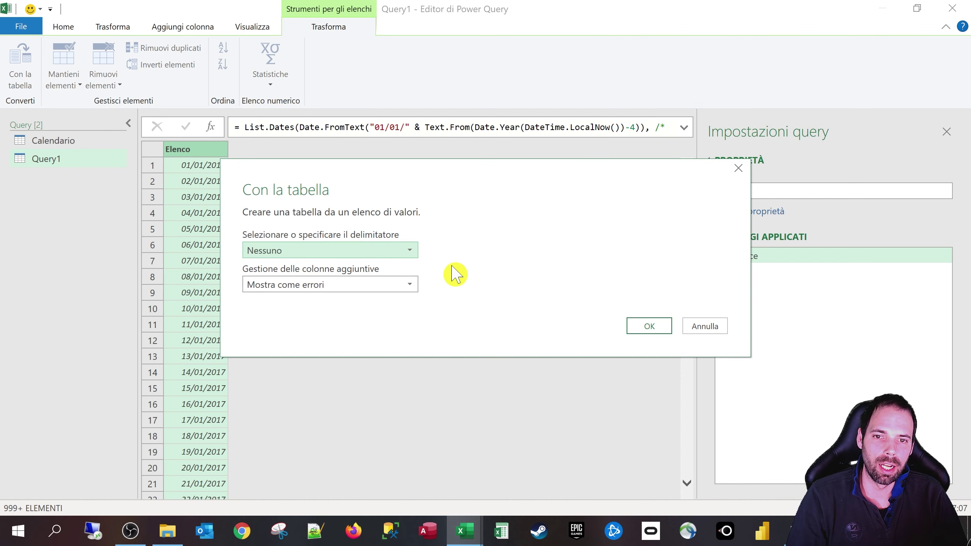
click(654, 331)
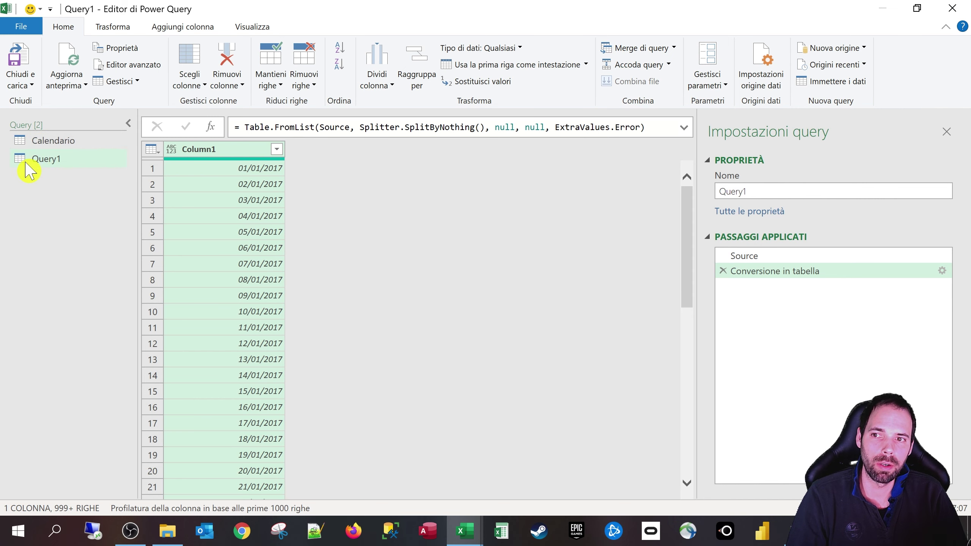
click(49, 143)
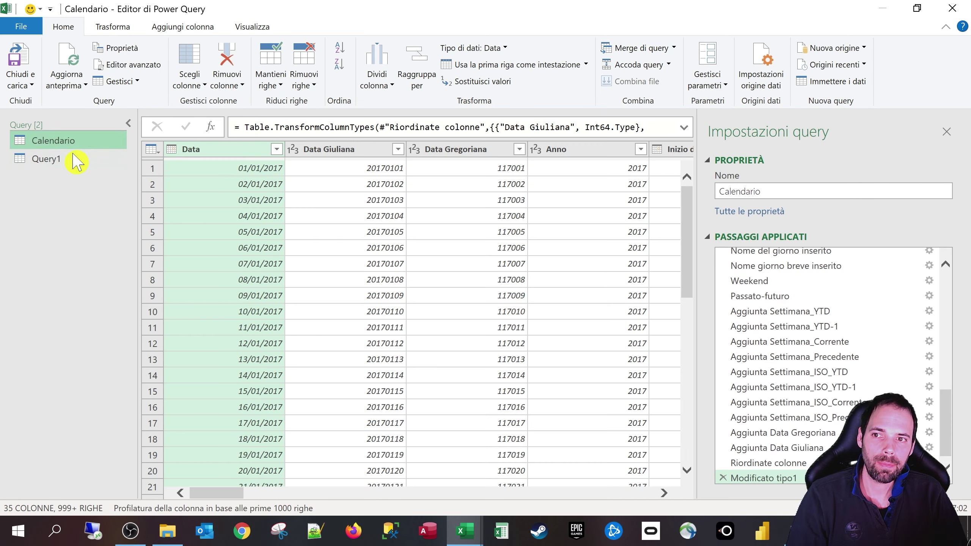
Step: Review the Converted to Table, Rinominate colonne and Modificato tipo steps of Calendario, including the data type choices for the Data column
scroll(846, 348, up, 10)
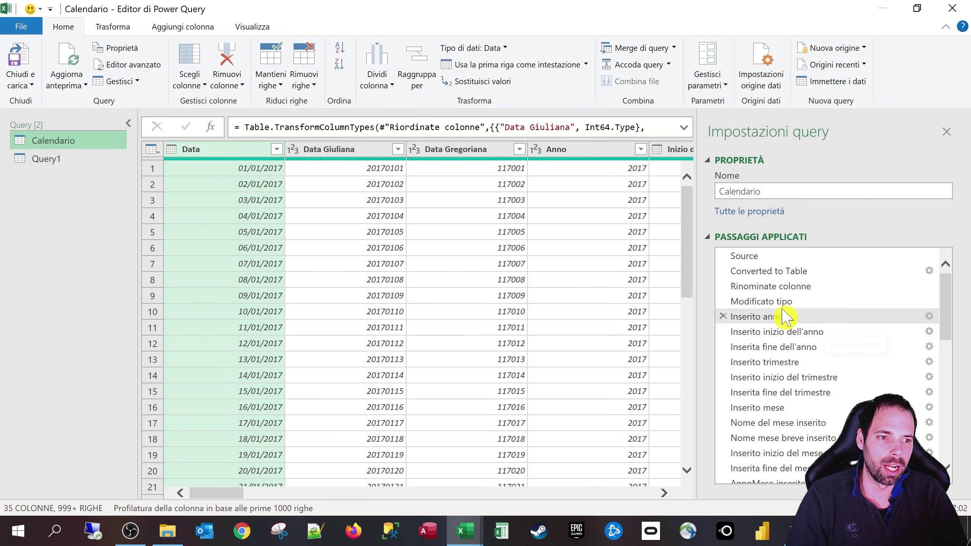
click(803, 271)
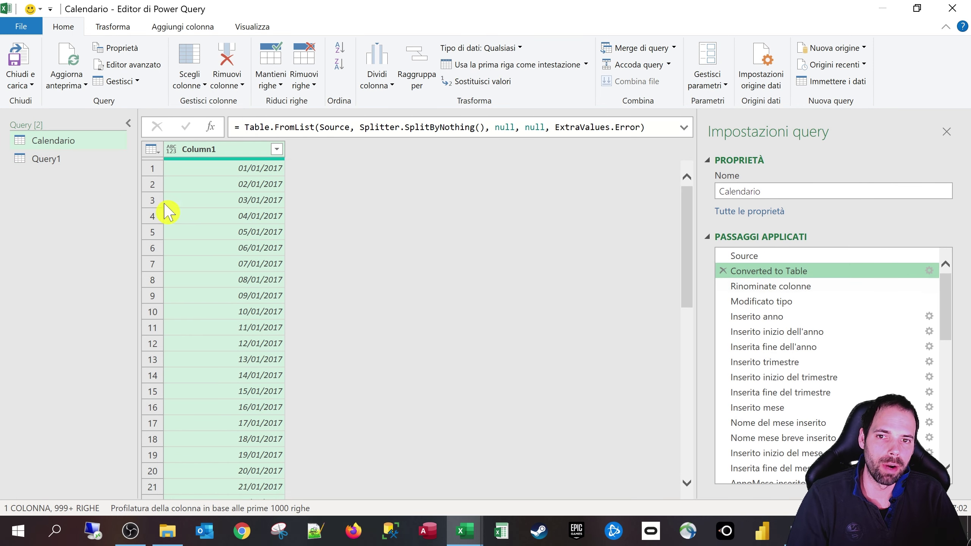
click(199, 153)
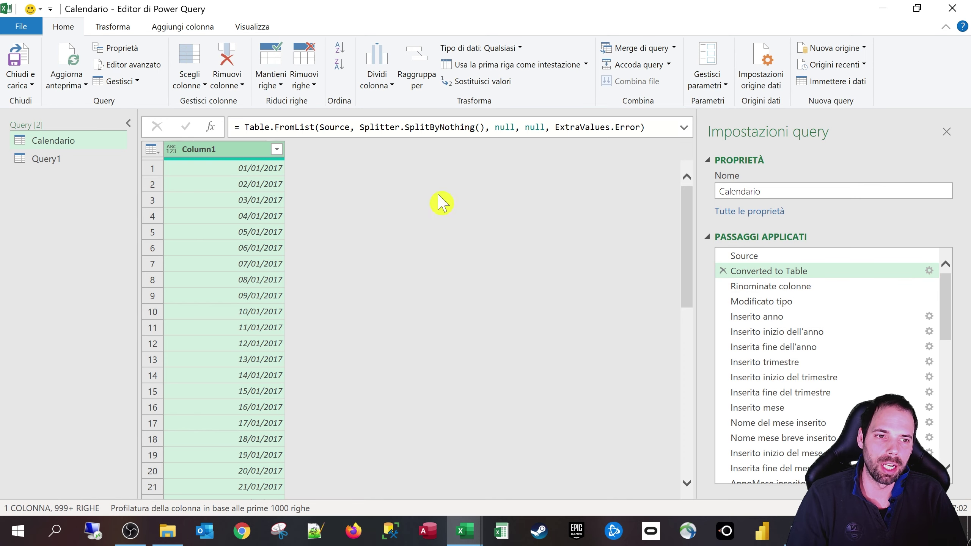
click(801, 290)
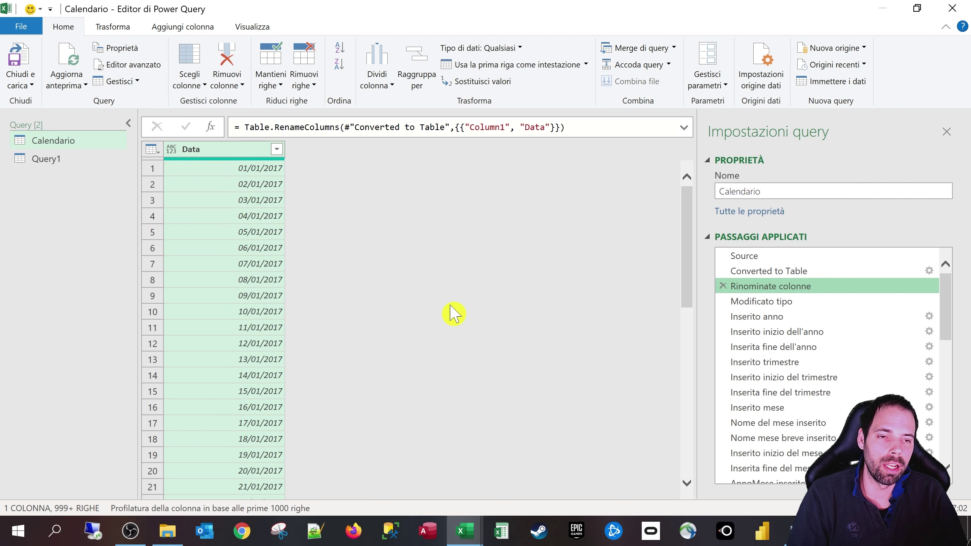
click(172, 149)
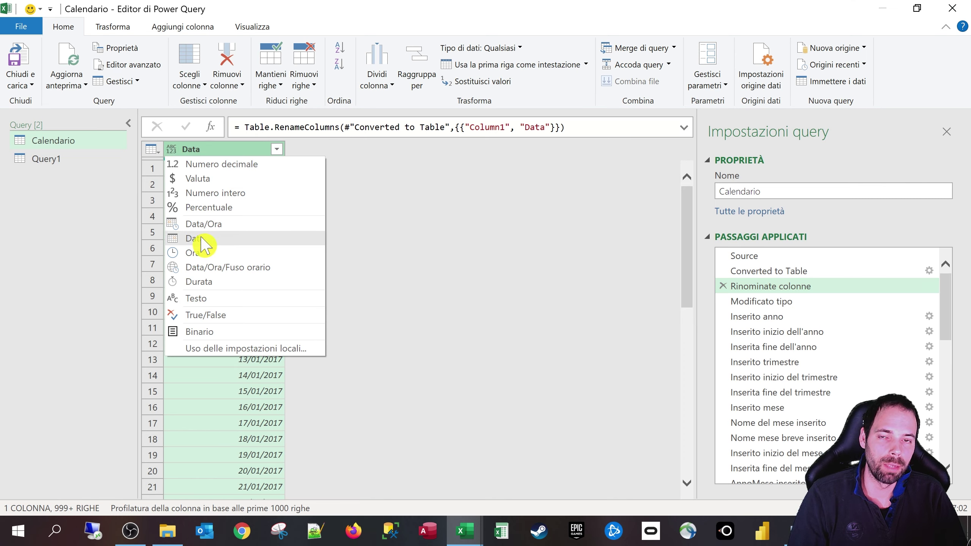
click(247, 241)
click(731, 302)
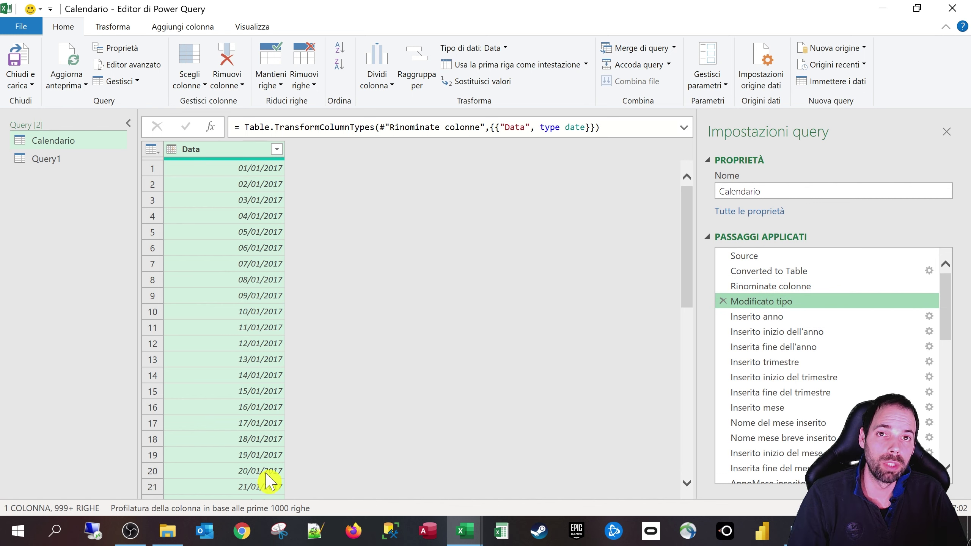
click(450, 297)
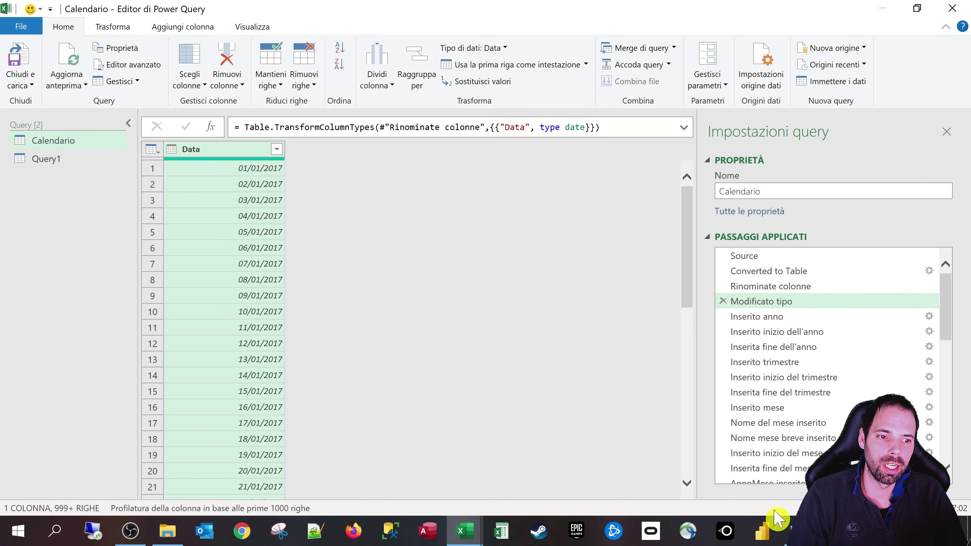
click(160, 30)
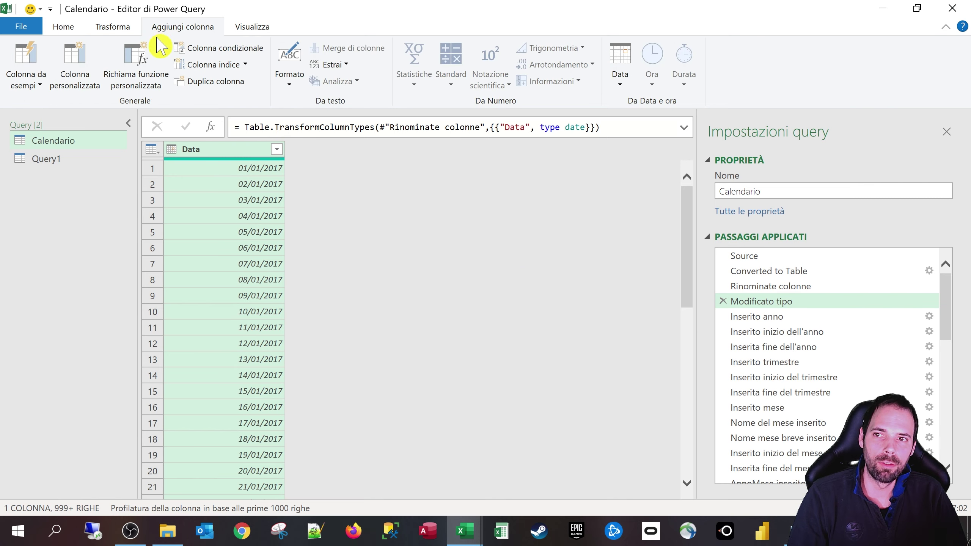
click(72, 75)
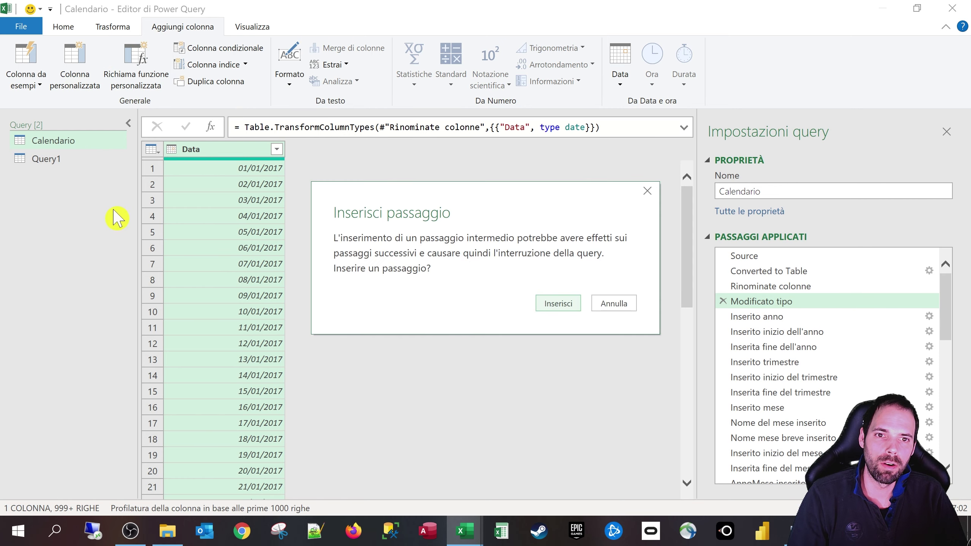
click(555, 304)
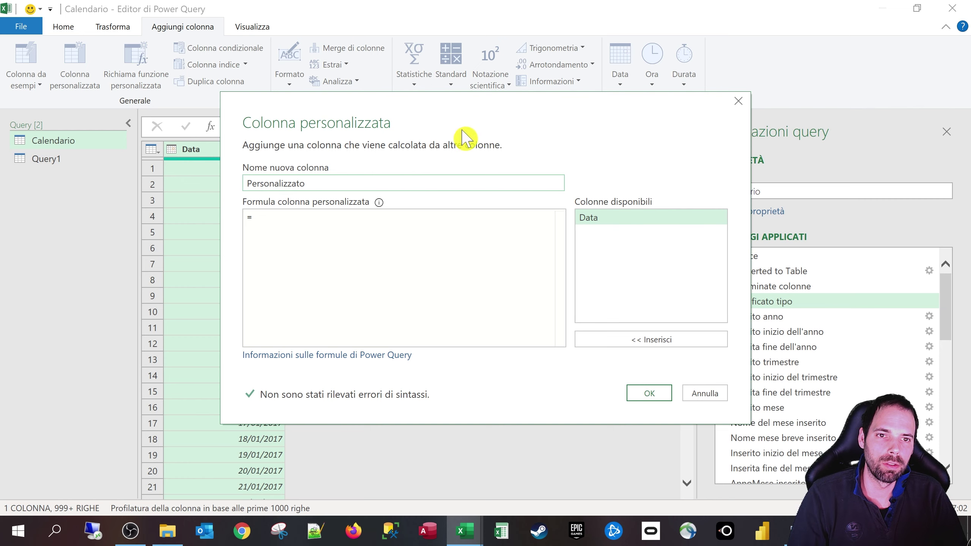
drag(561, 115, 507, 105)
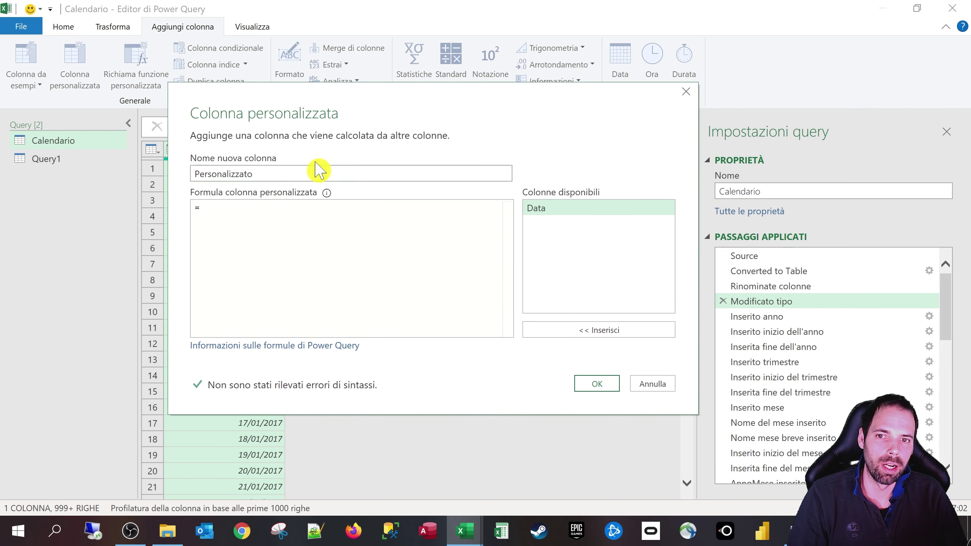
double_click(297, 174)
click(304, 243)
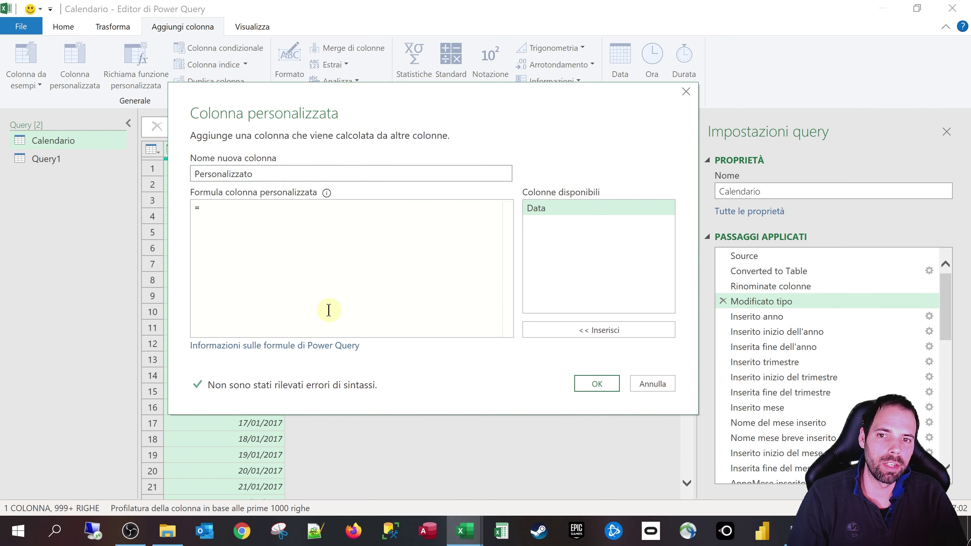
click(653, 384)
Step: Open the custom column formula of the Inserito anno step and examine its Text.Combine function
click(755, 316)
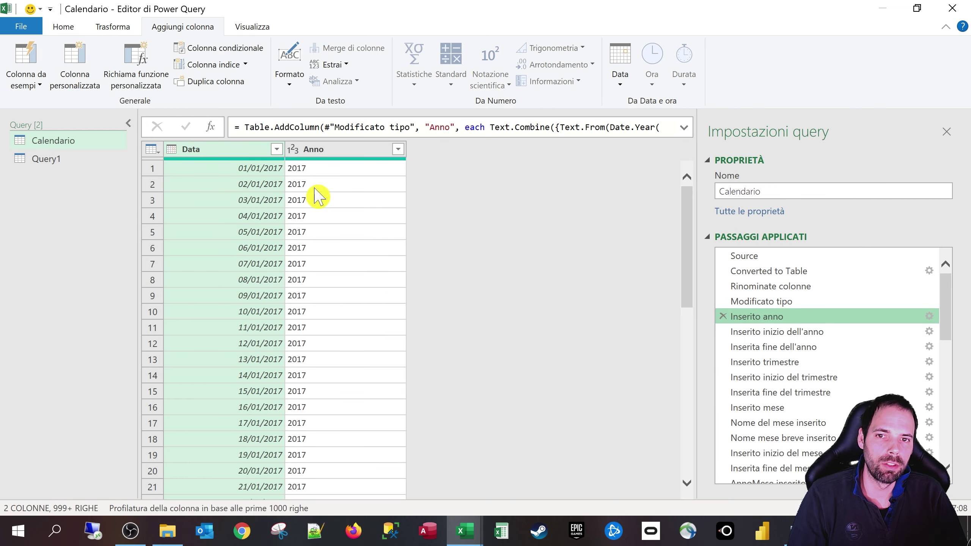
click(929, 316)
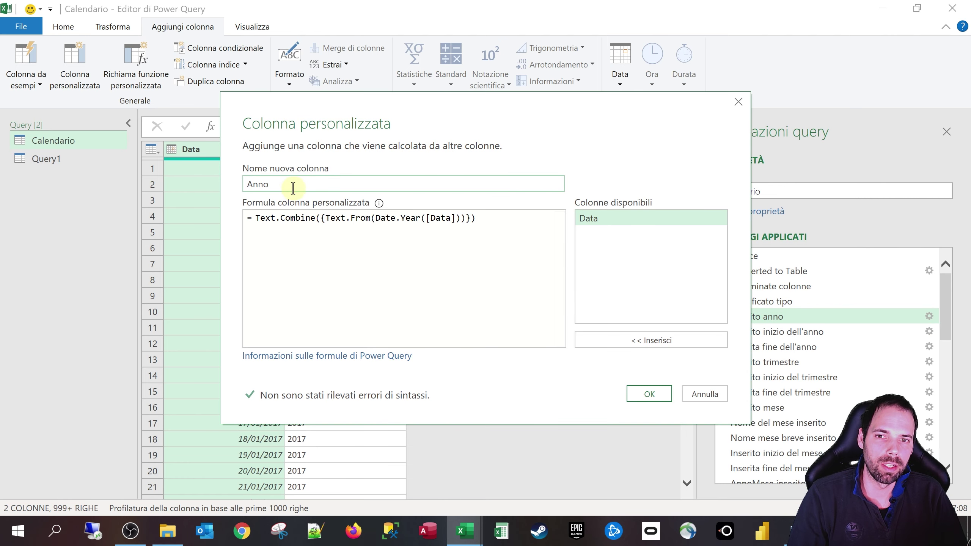
click(267, 224)
drag(257, 219, 295, 222)
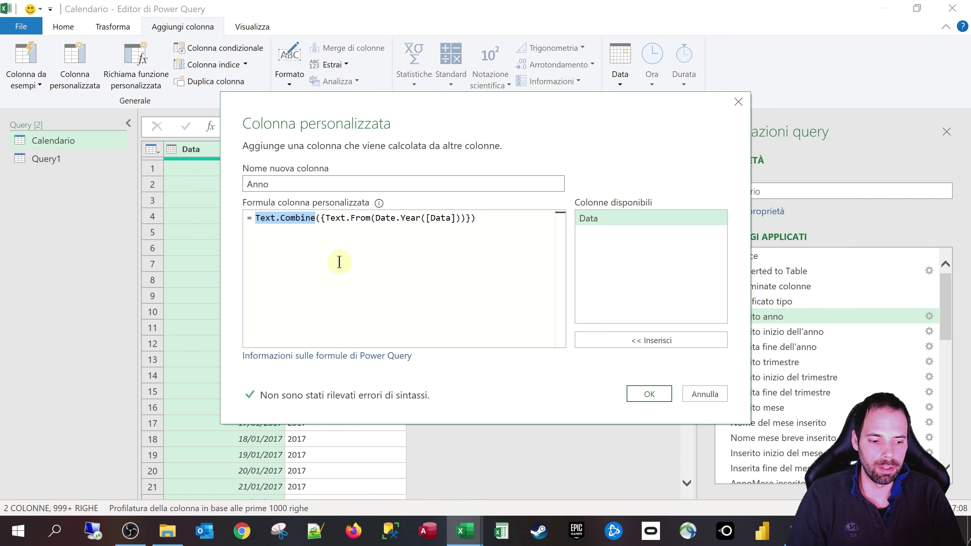
click(325, 224)
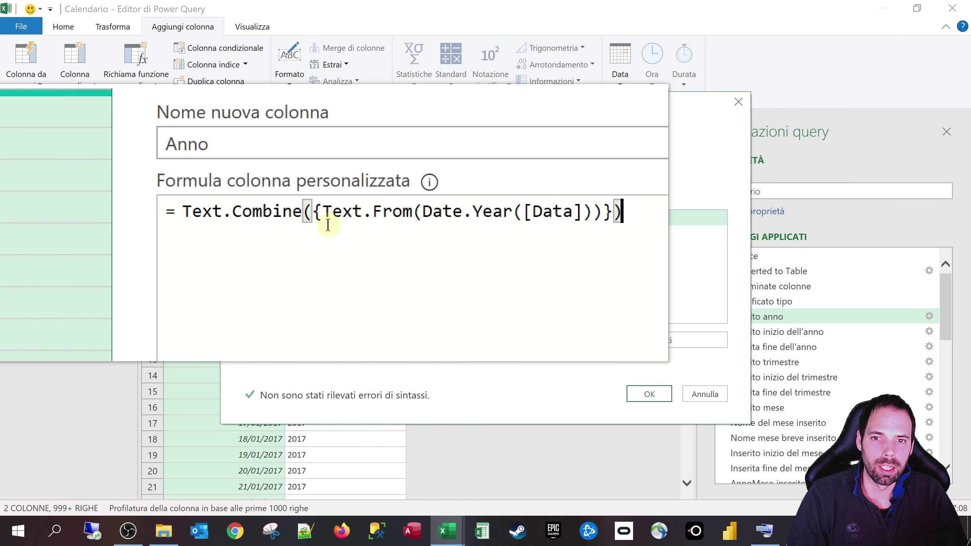
click(313, 217)
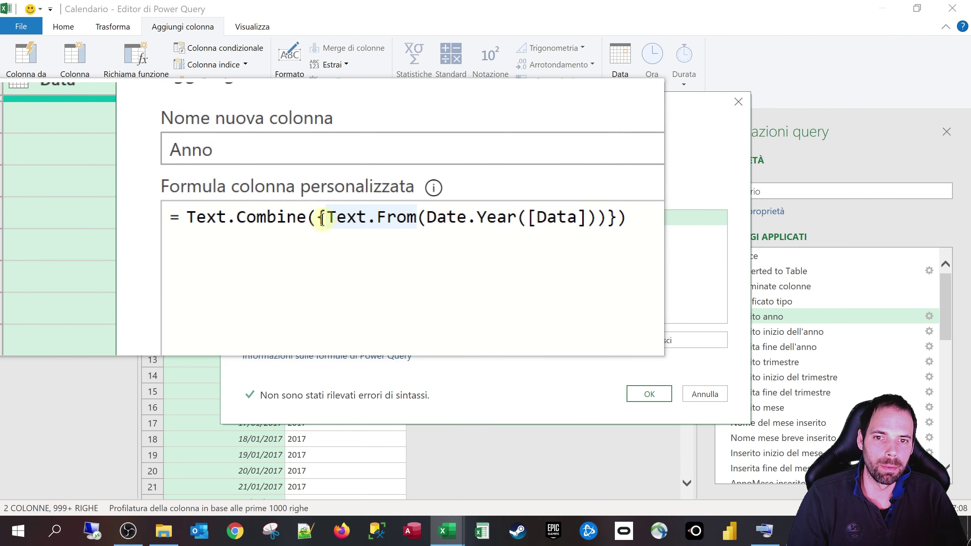
Step: Examine the nested Text.From and Date.Year functions applied to [Data] in the Anno formula, and close its definition
key(shift+End)
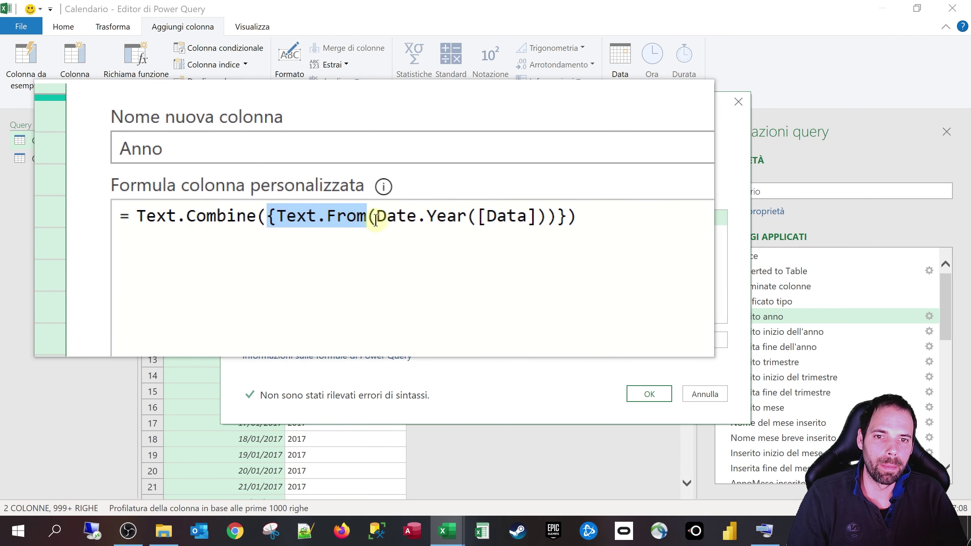
drag(398, 214, 425, 218)
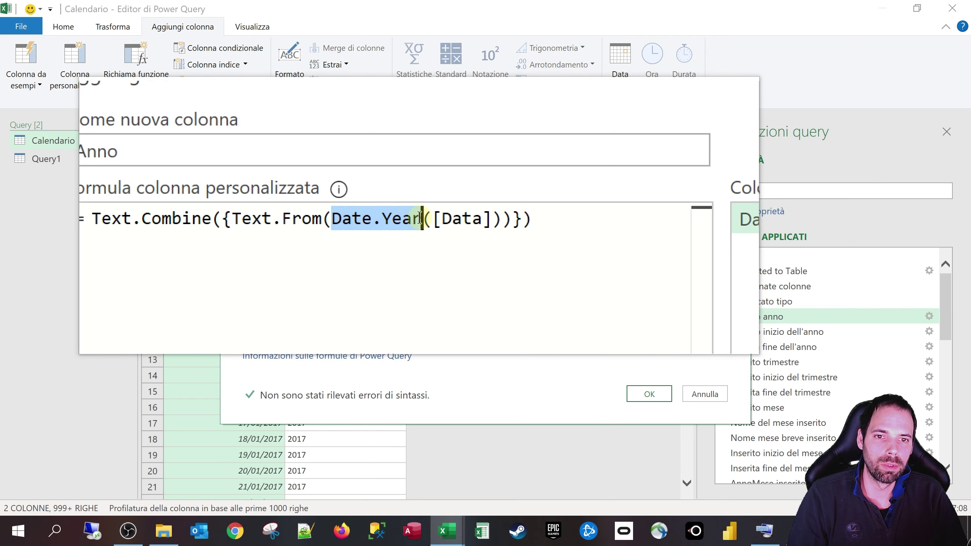
double_click(447, 218)
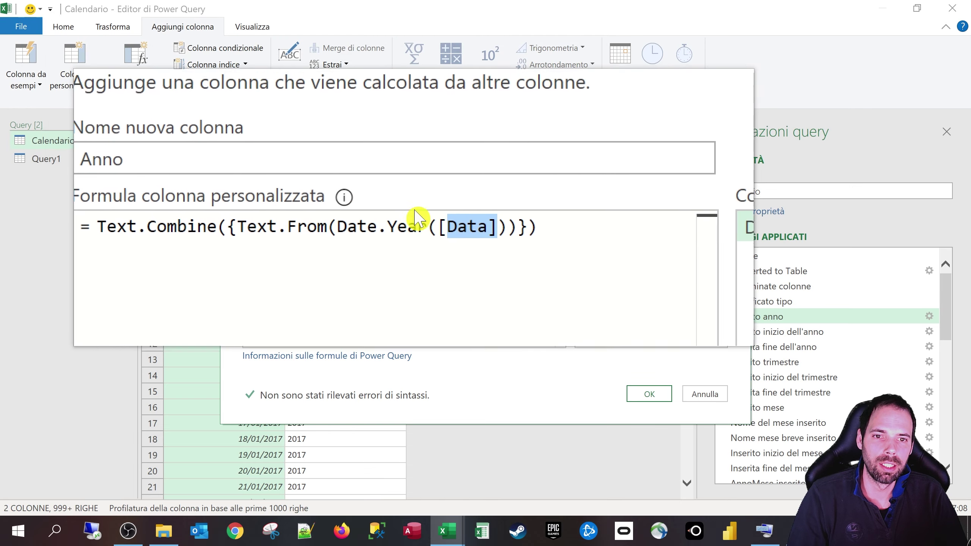
double_click(399, 221)
click(367, 218)
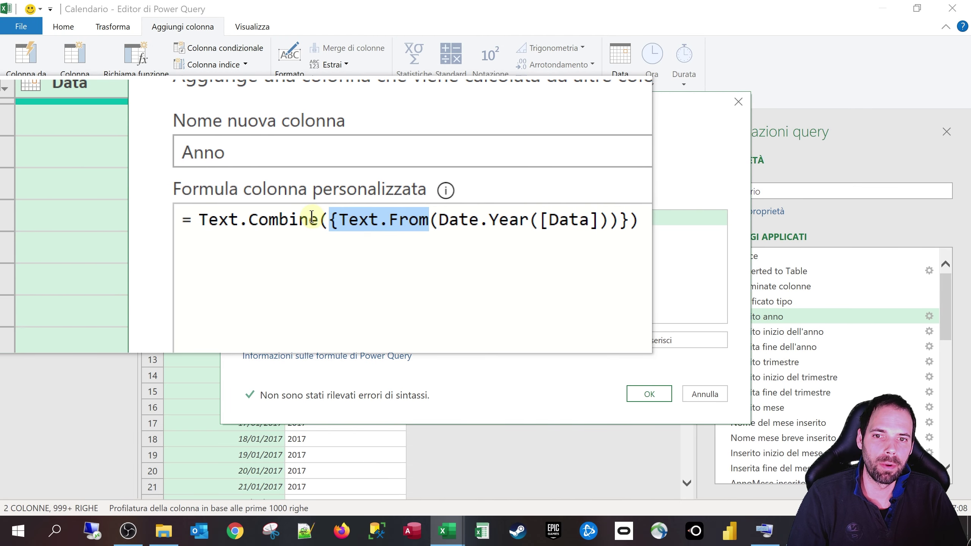
drag(325, 218, 257, 218)
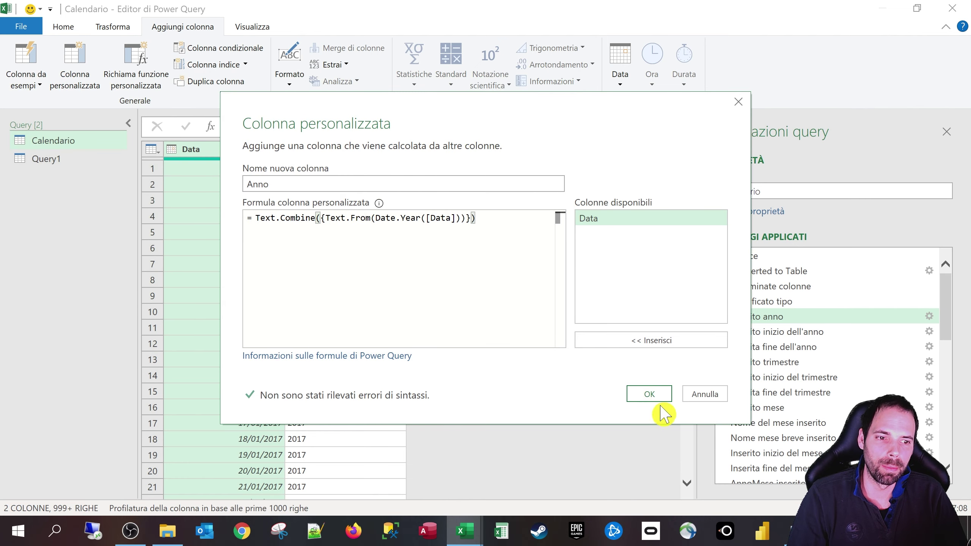
click(658, 394)
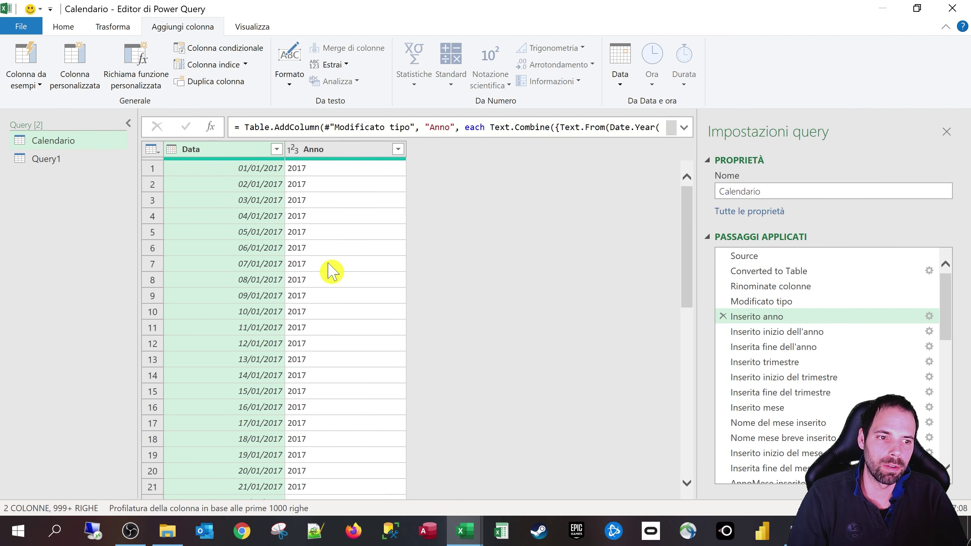
Step: Examine the Date.StartOfYear([Data]) formula of the Inserito inizio dell'anno step and check the column's values
click(822, 334)
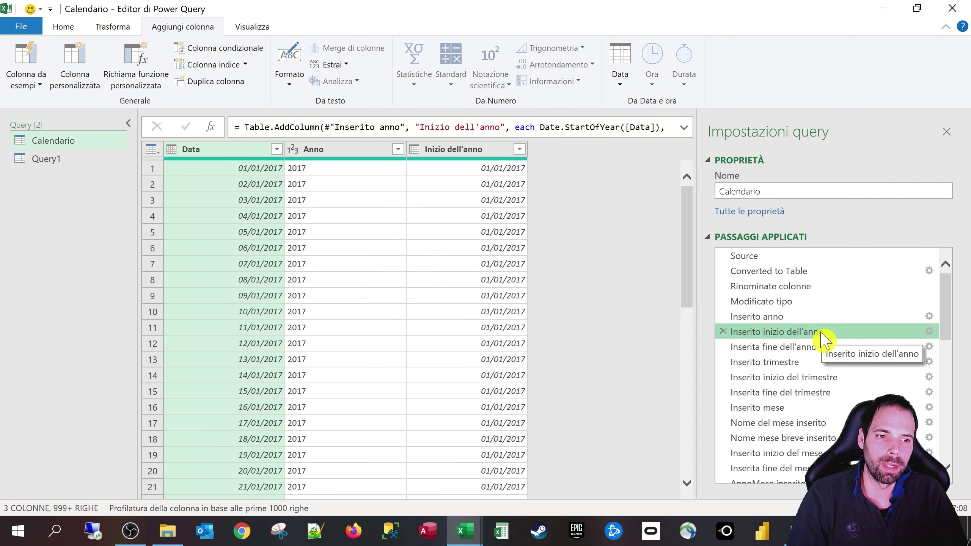
click(929, 332)
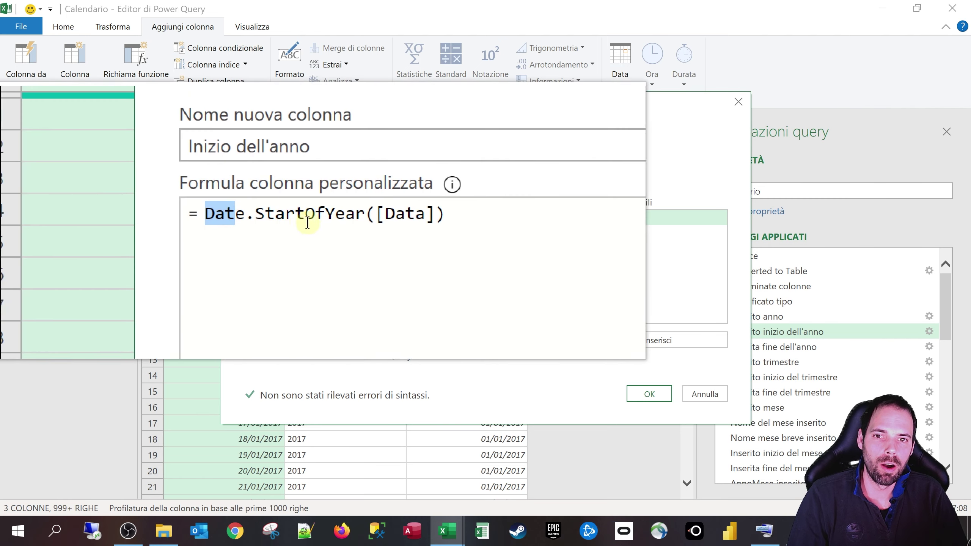
drag(367, 218, 340, 222)
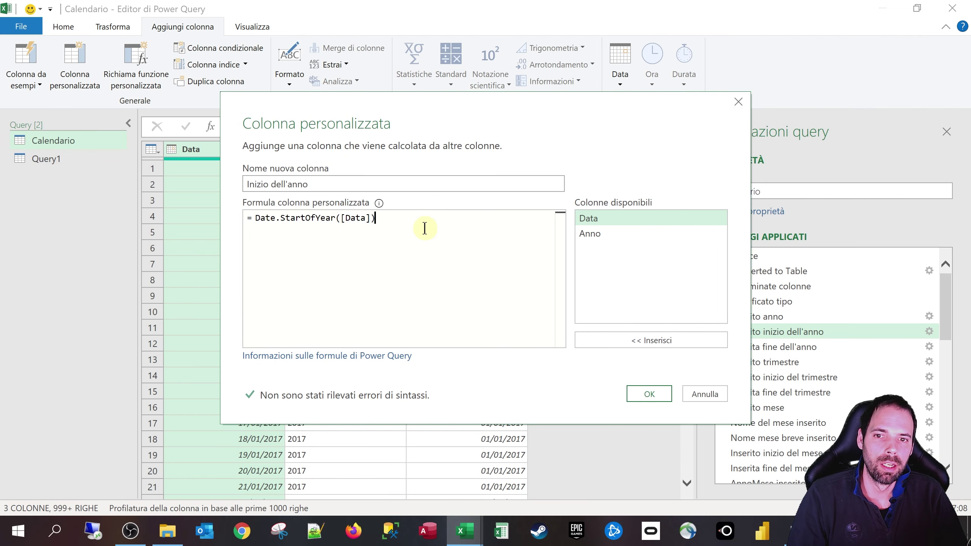
click(705, 395)
click(474, 222)
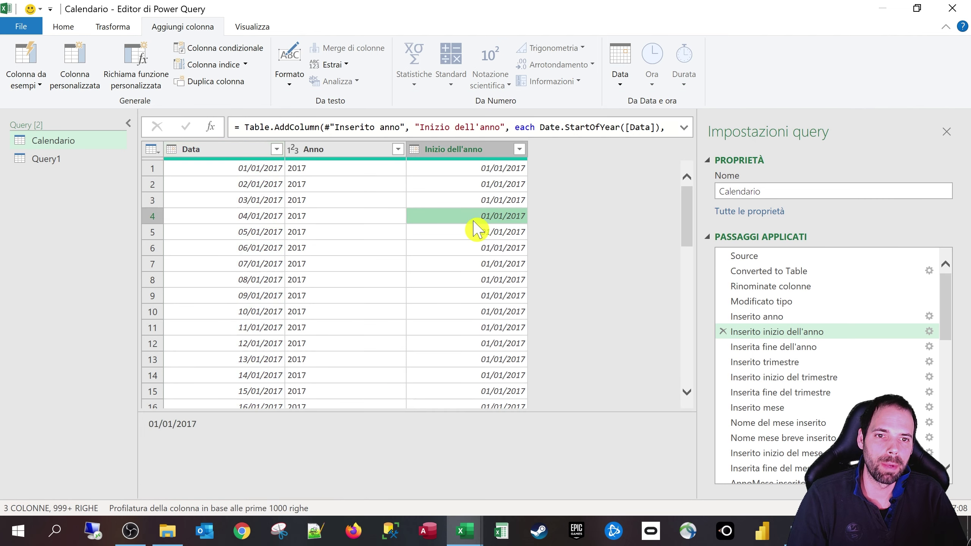
scroll(463, 248, down, 10)
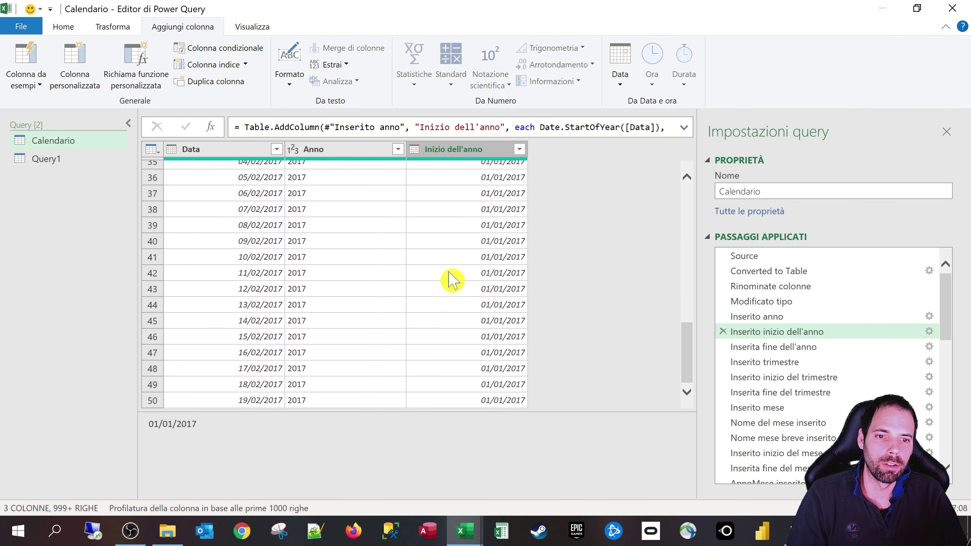
scroll(450, 282, up, 10)
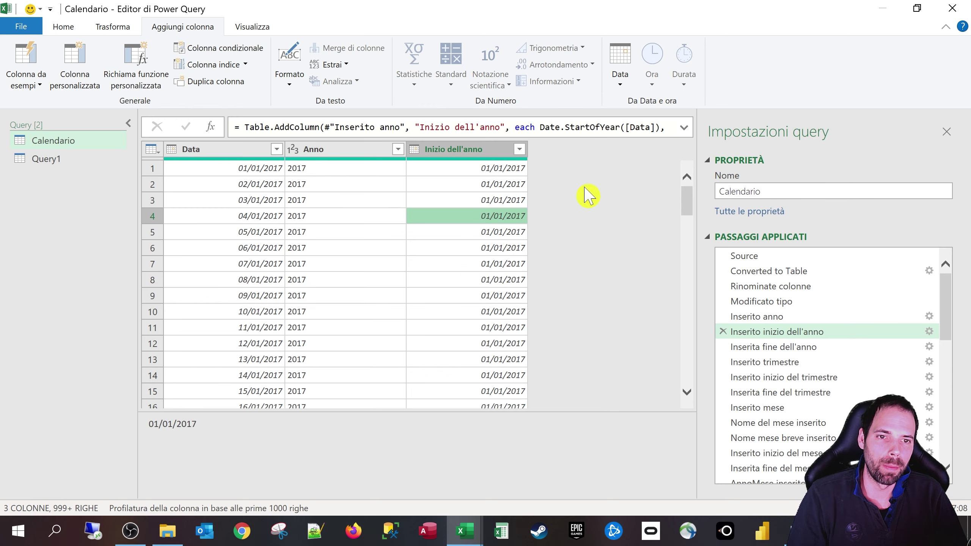
click(492, 184)
Step: Compare the formulas of the Inserito inizio dell'anno and Inserita fine dell'anno steps
click(766, 347)
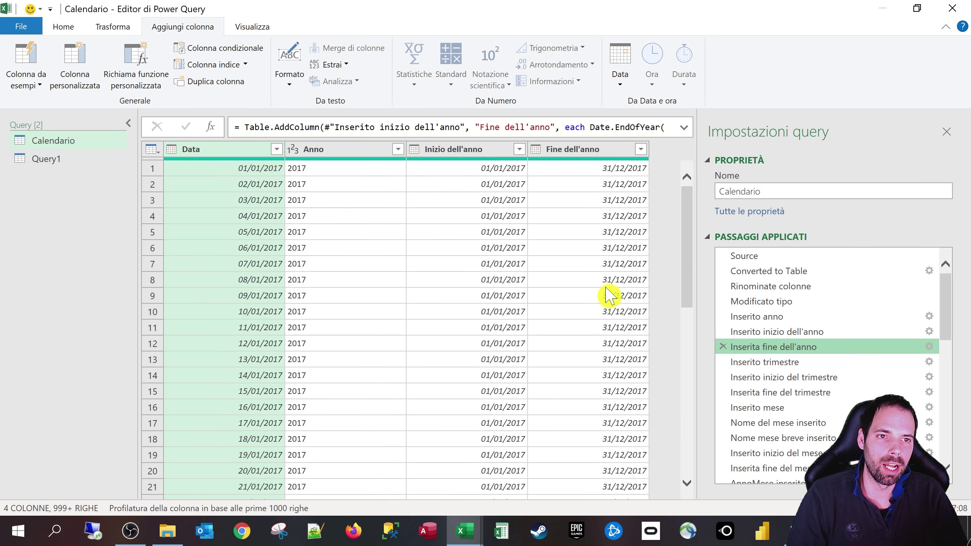
click(790, 332)
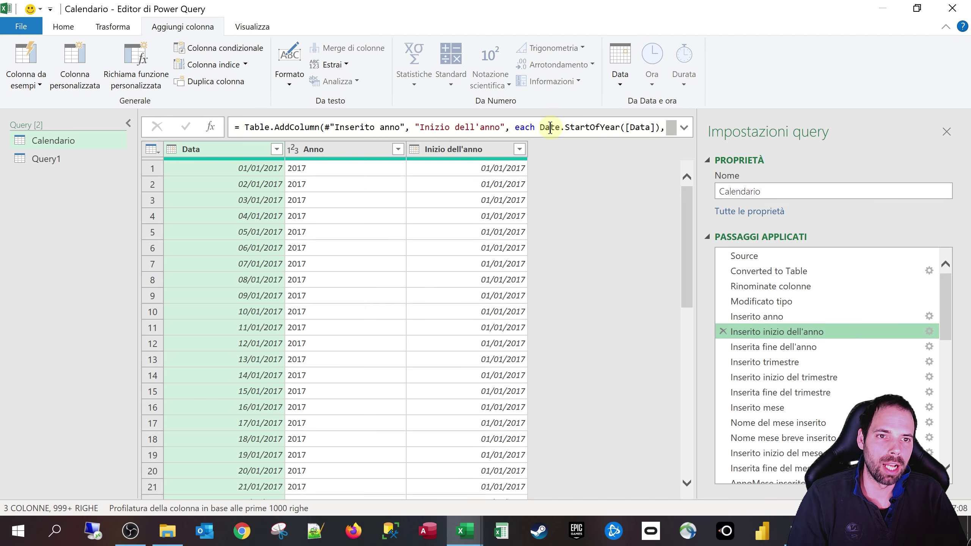
click(807, 348)
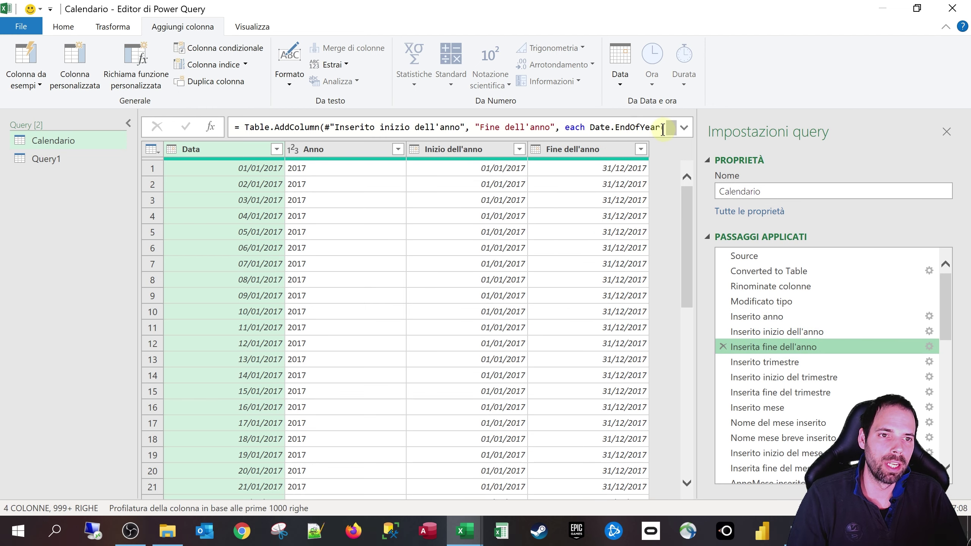
Step: Open the custom column formula of the Inserito trimestre step and examine its Date.QuarterOfYear([Data]) function
click(746, 362)
click(929, 362)
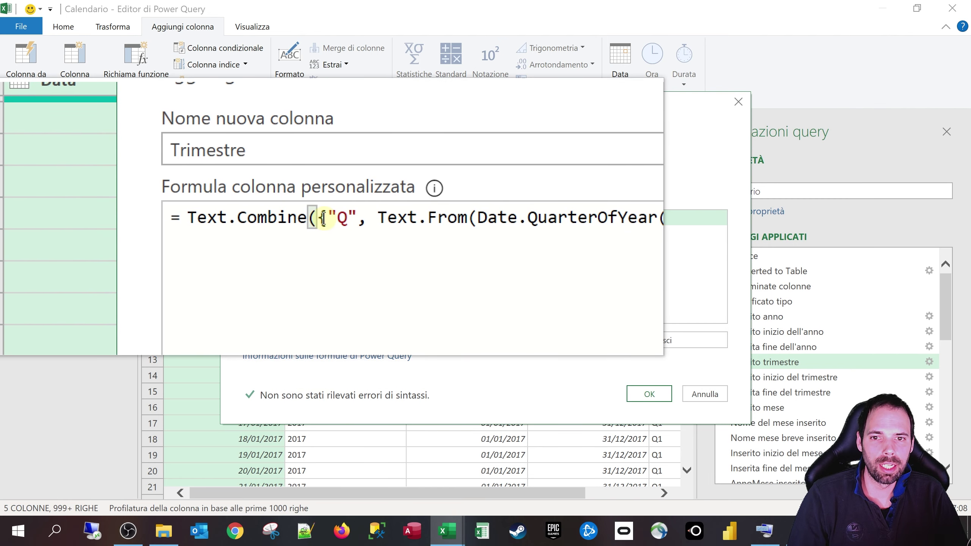
click(323, 220)
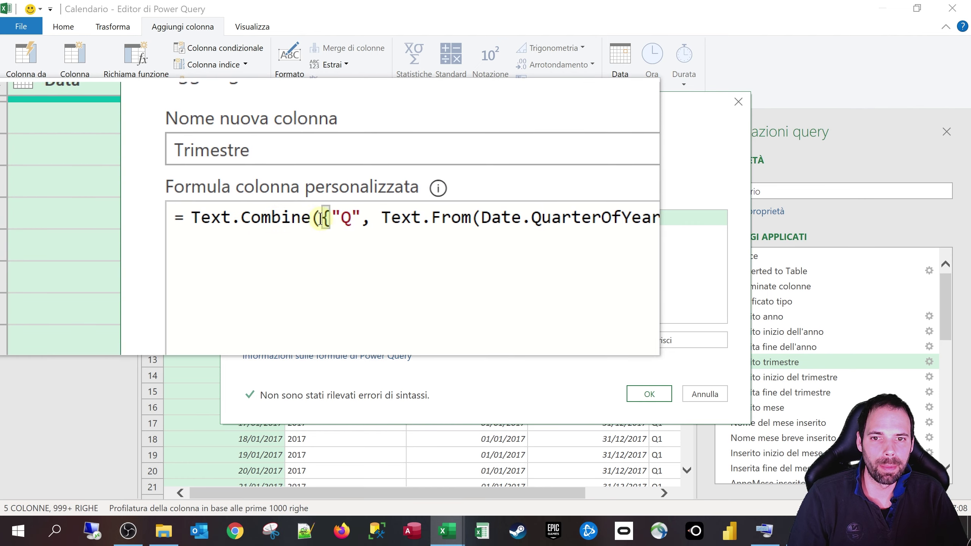
drag(330, 219, 400, 219)
click(400, 219)
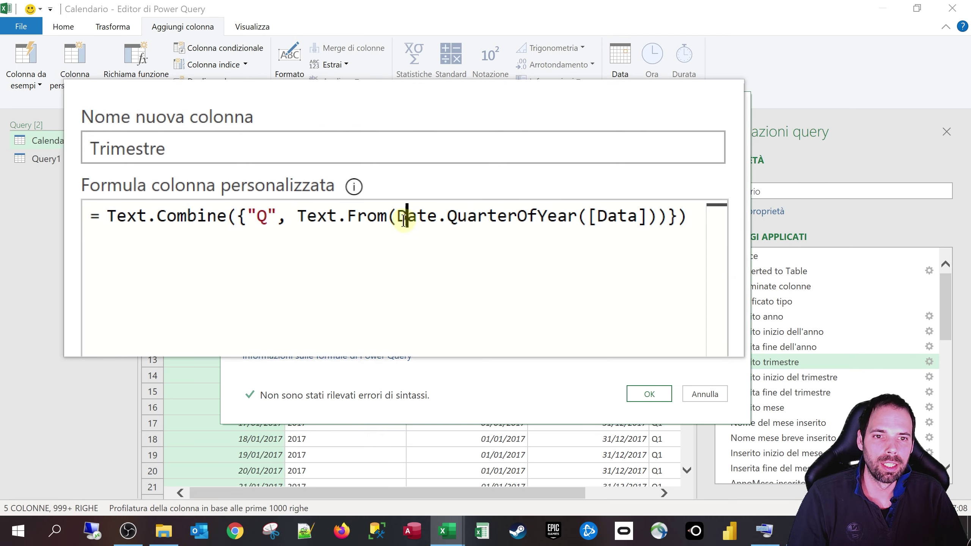
mouse_move(464, 219)
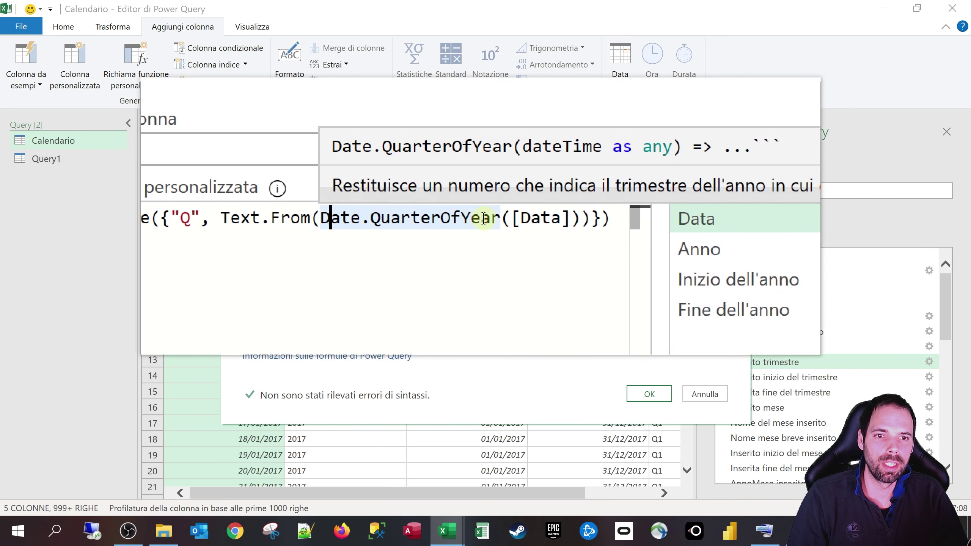
drag(548, 217, 629, 217)
drag(488, 219, 401, 218)
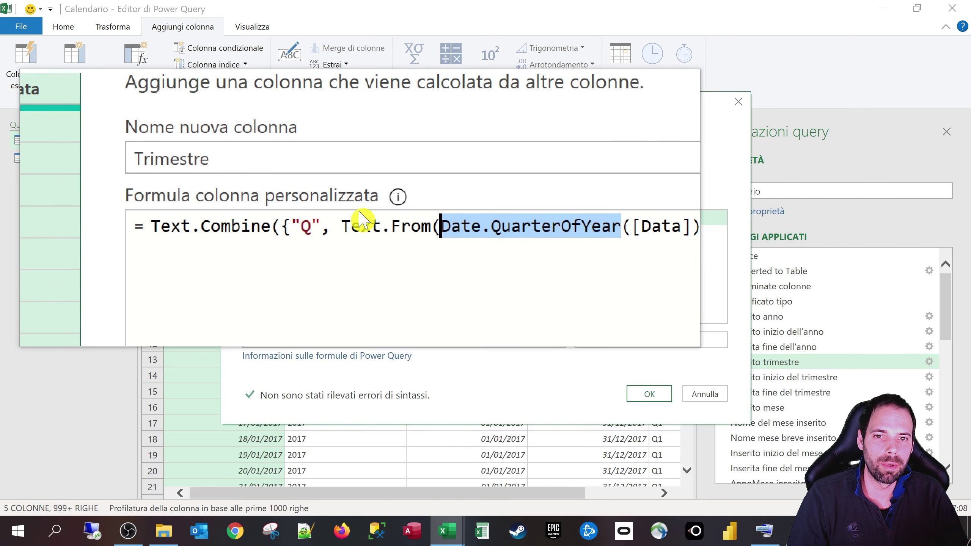
Step: Examine how Text.Combine joins "Q" with the Text.From quarter number in the Trimestre formula, and close its definition
mouse_move(304, 219)
mouse_down()
mouse_move(392, 220)
mouse_move(309, 218)
mouse_up()
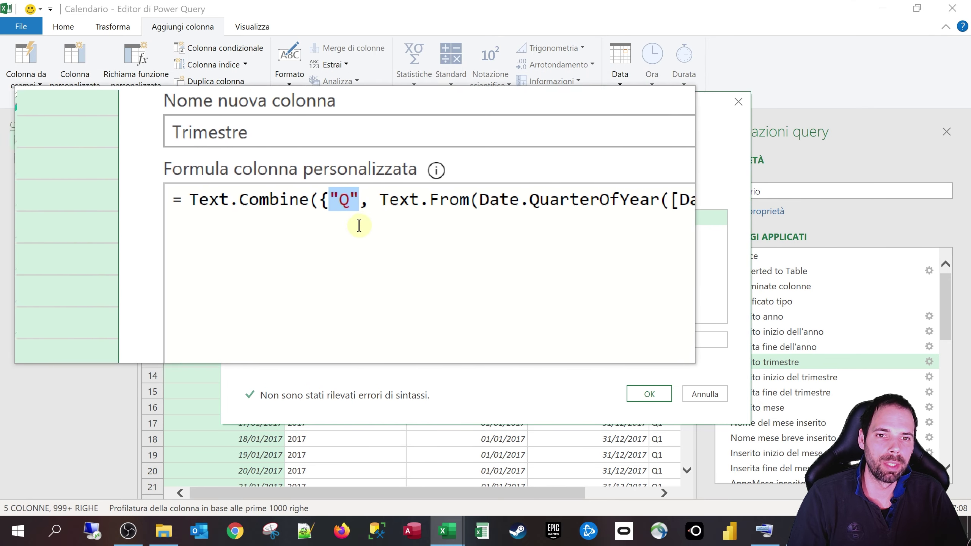
drag(400, 219, 644, 219)
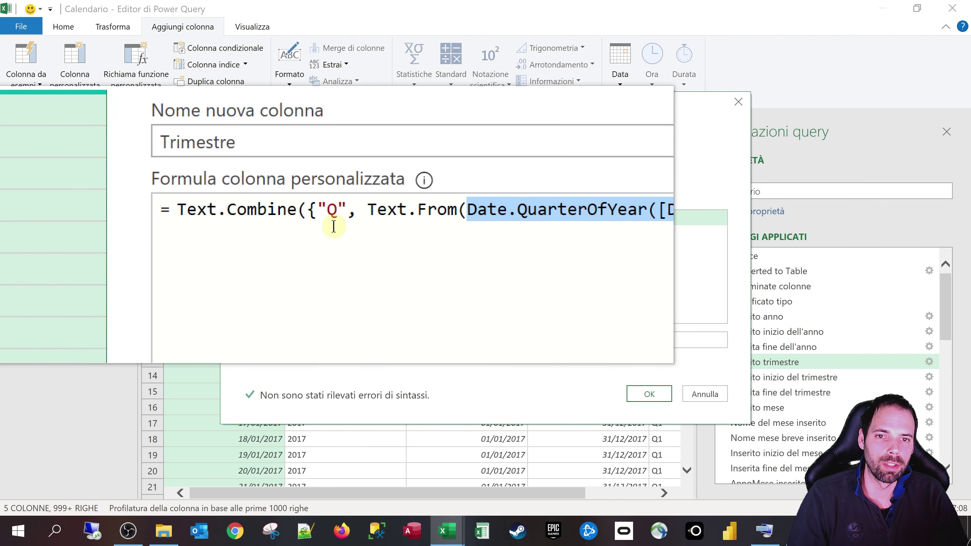
drag(356, 219, 446, 219)
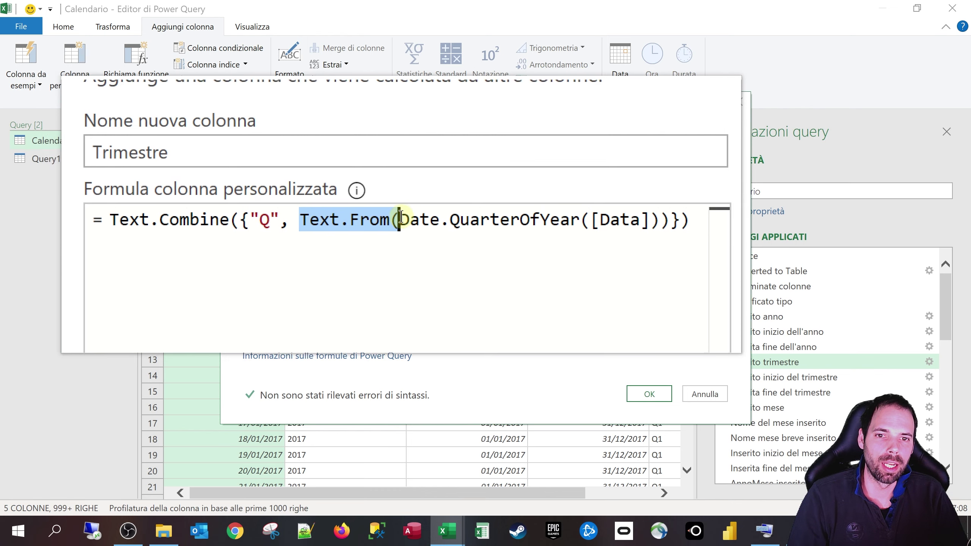
mouse_move(387, 220)
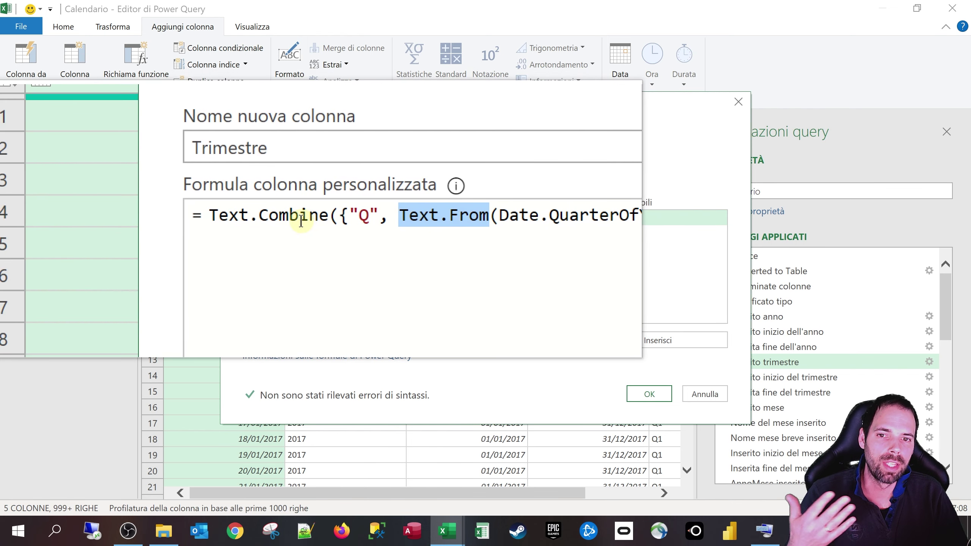
mouse_move(313, 219)
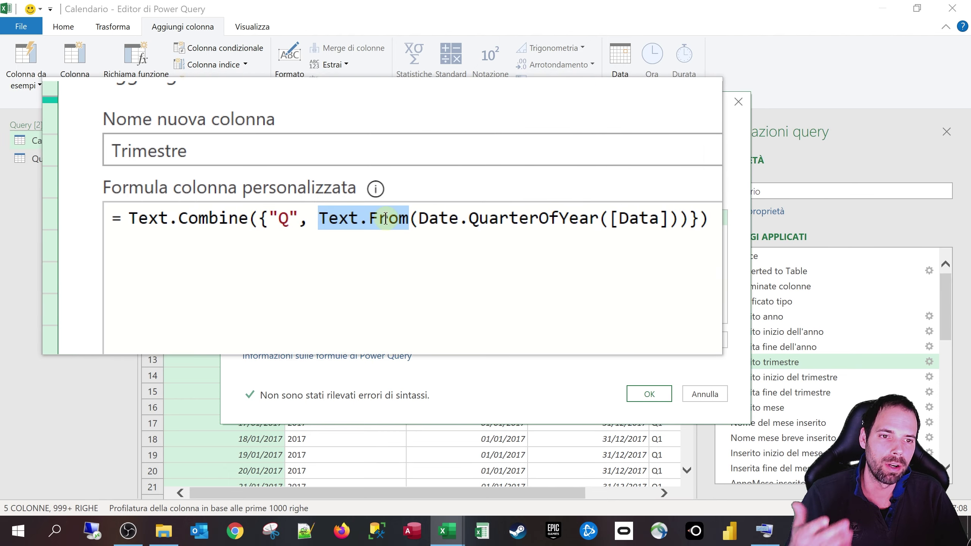
key(End)
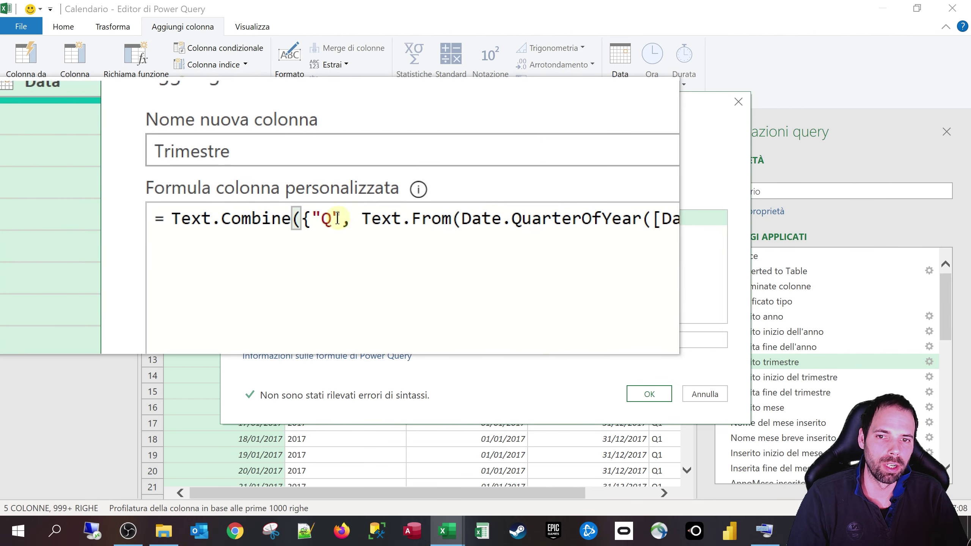
shift+click(260, 218)
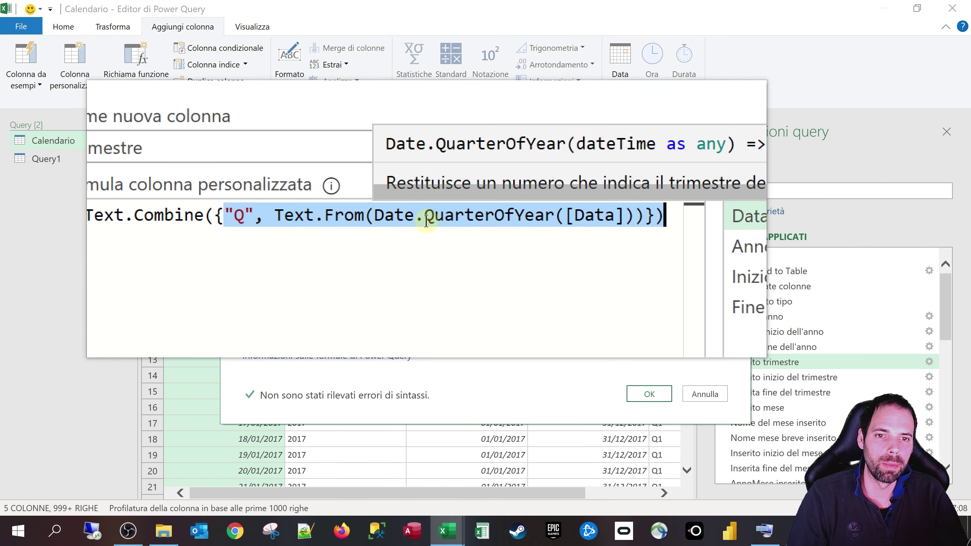
key(super+Escape)
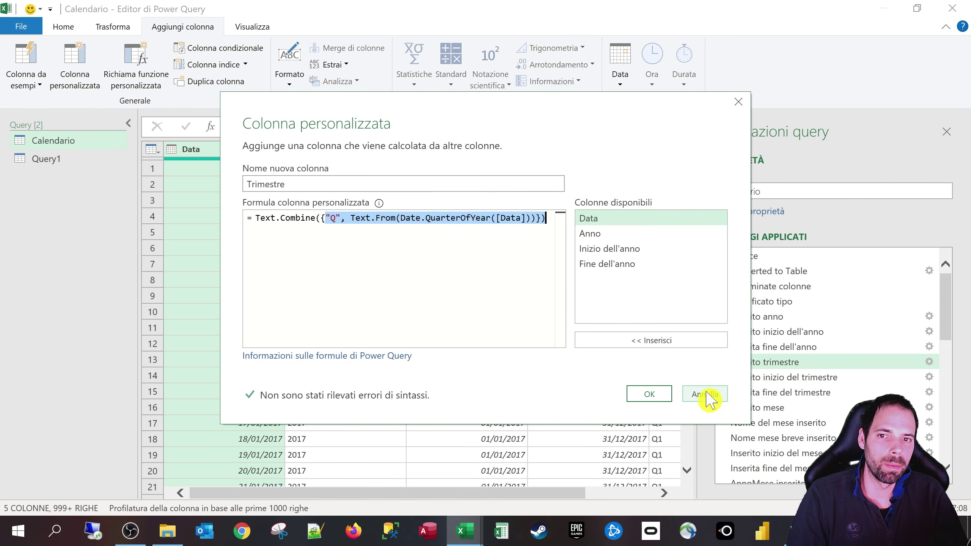
click(708, 398)
Step: Check the Inizio del trimestre column and examine the Date.StartOfQuarter([Data]) formula of its step
click(765, 378)
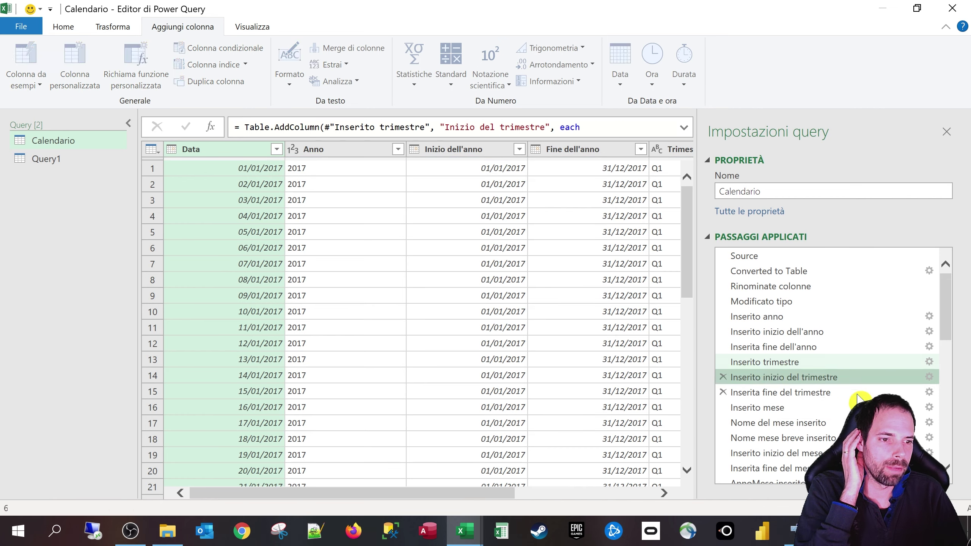
drag(511, 494, 651, 493)
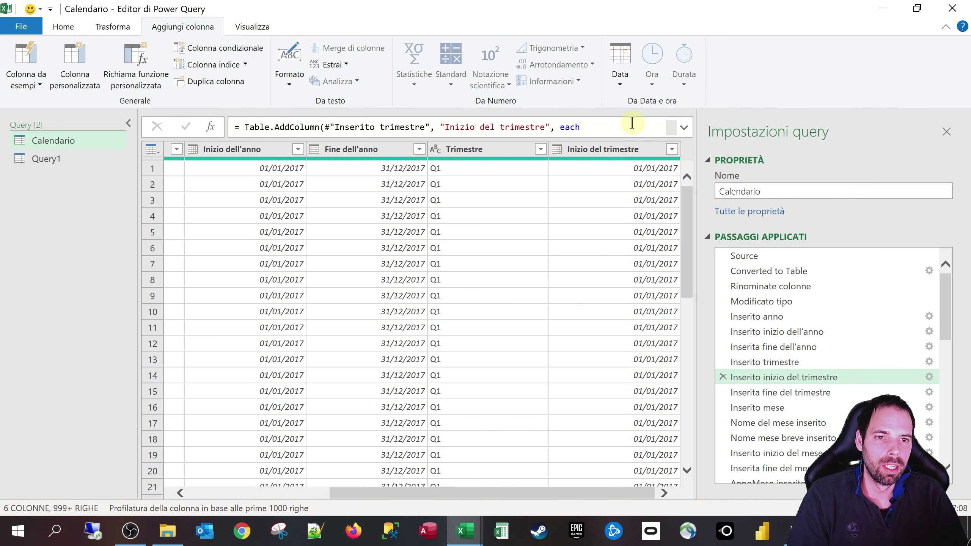
click(929, 378)
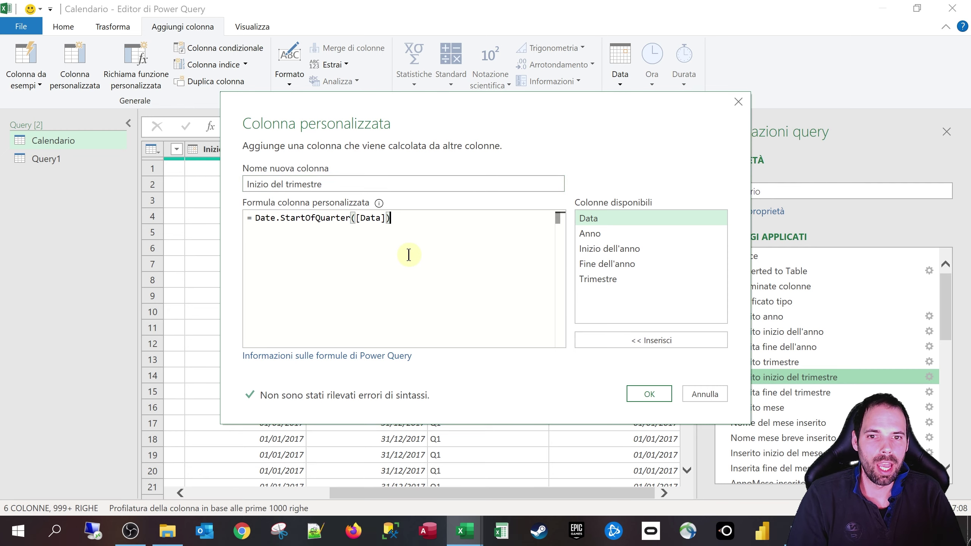
key(super+plus)
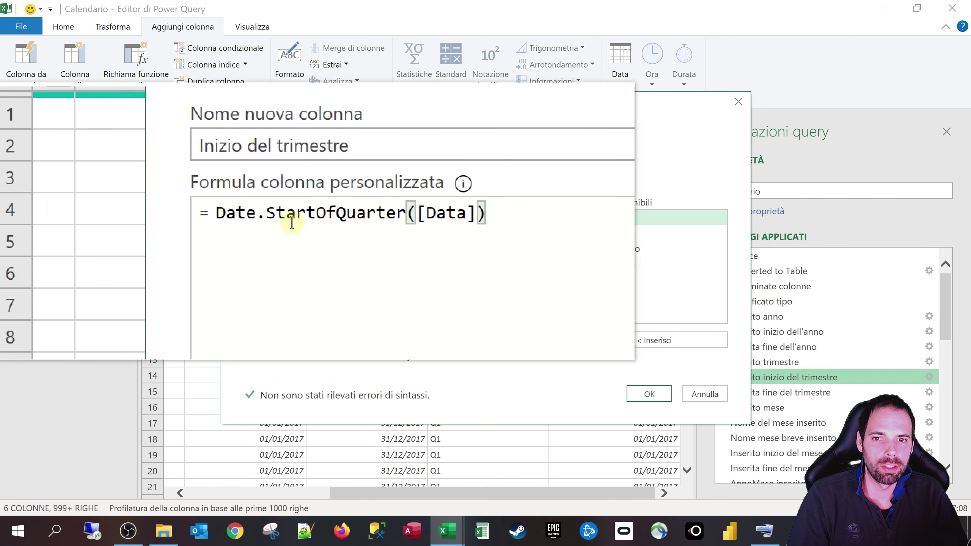
drag(285, 217, 356, 220)
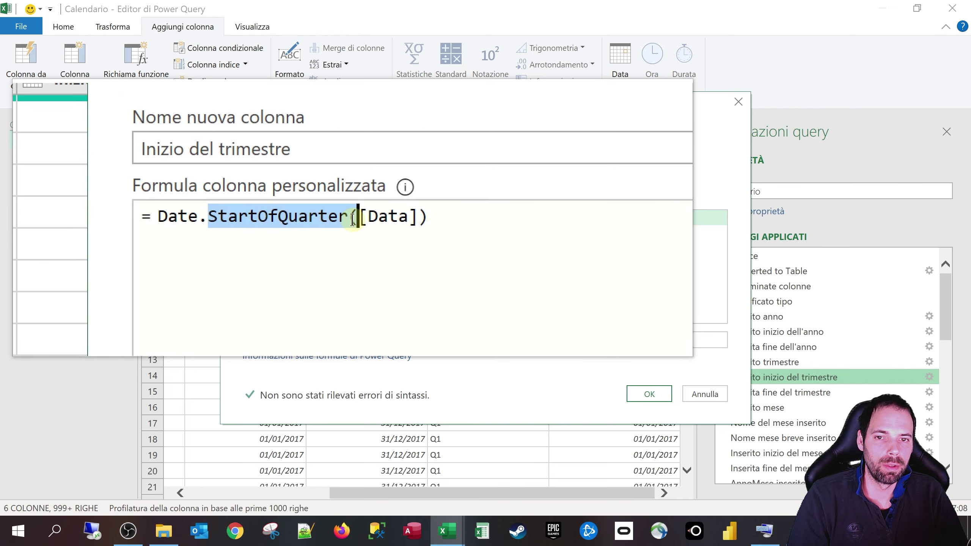
click(356, 220)
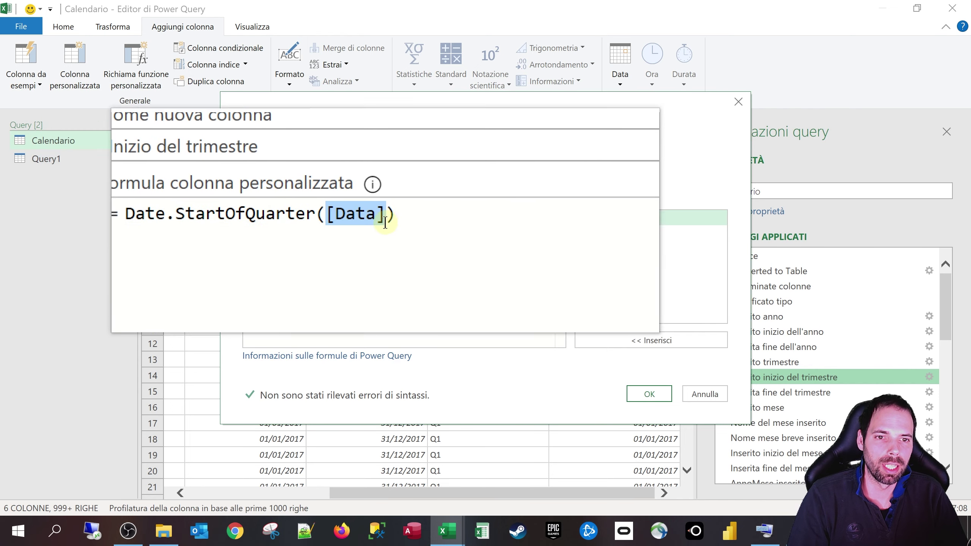
click(721, 394)
Step: Examine the full Table.AddColumn formula with Date.EndOfQuarter([Data]) in the Inserita fine del trimestre step
click(747, 394)
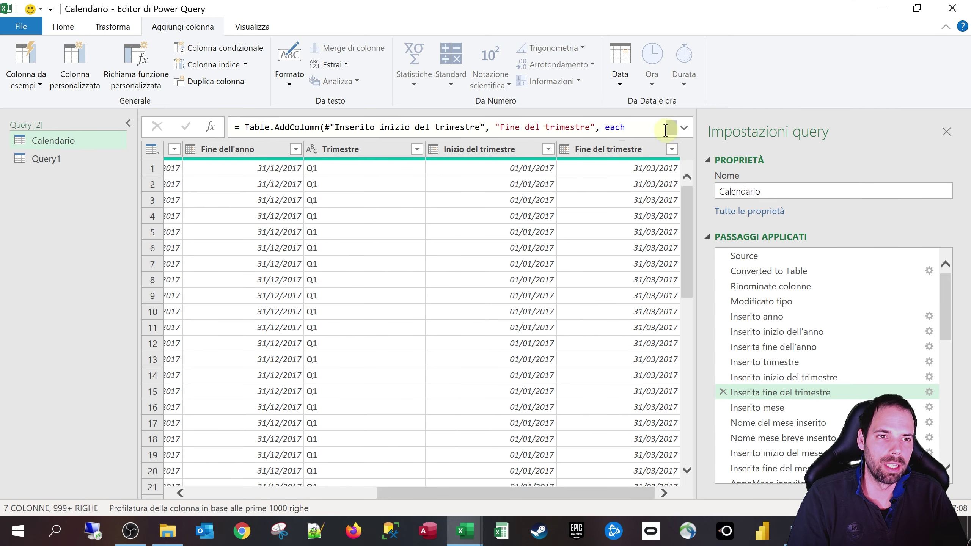
click(685, 128)
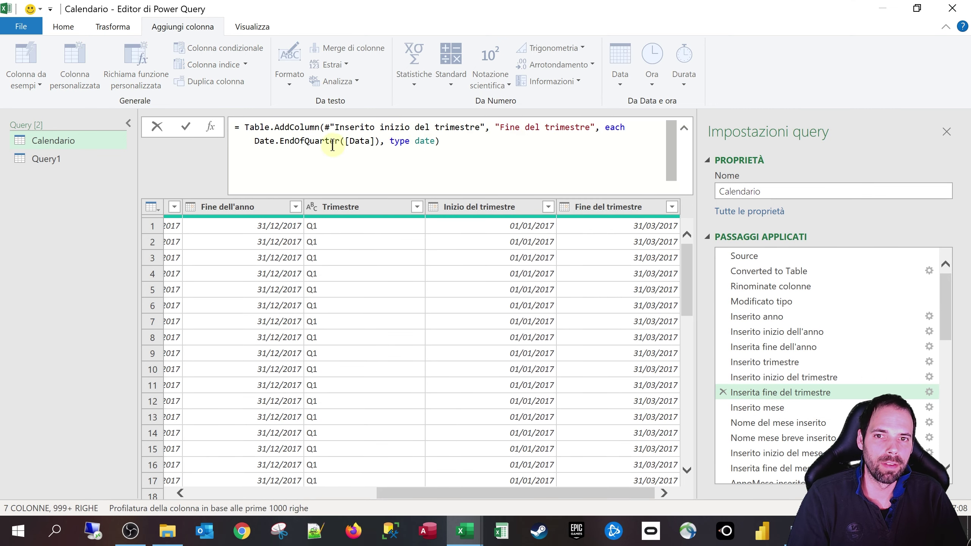
mouse_move(260, 132)
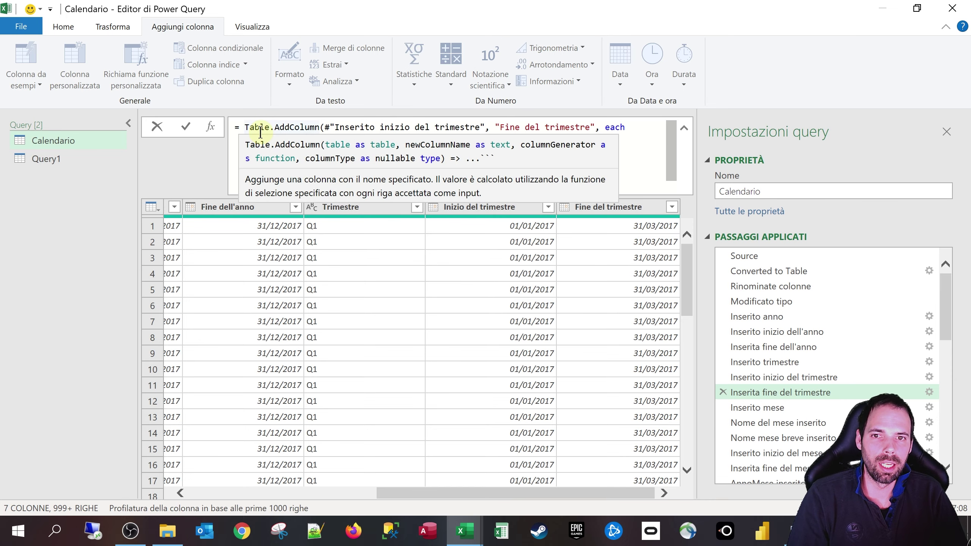
mouse_move(302, 143)
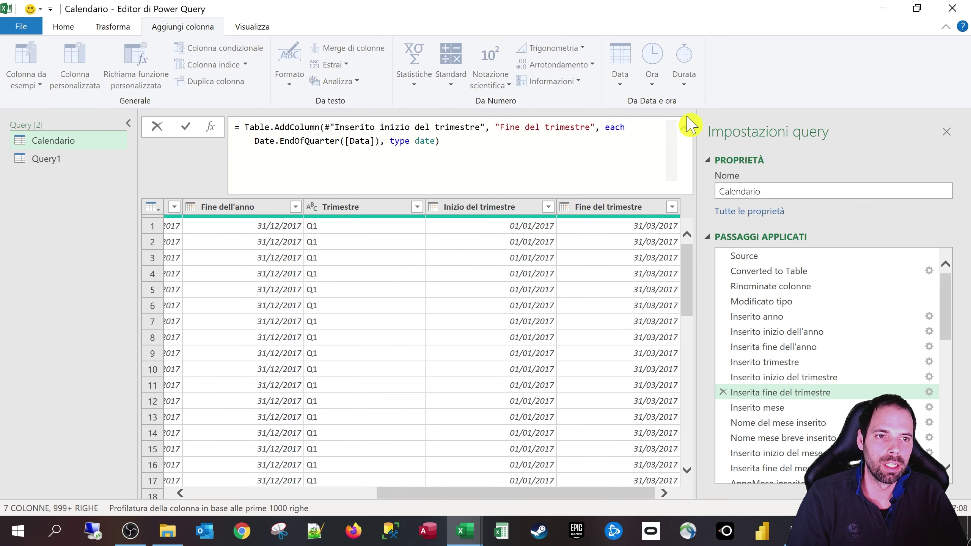
click(684, 129)
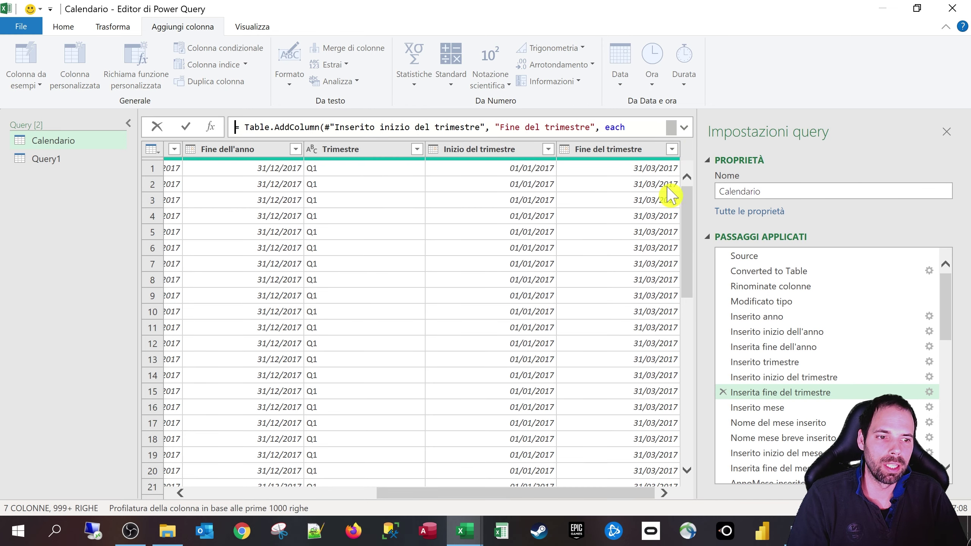
Step: Open the Mese column definition of the Inserito mese step and examine its Date.Month([Data]) formula
click(773, 409)
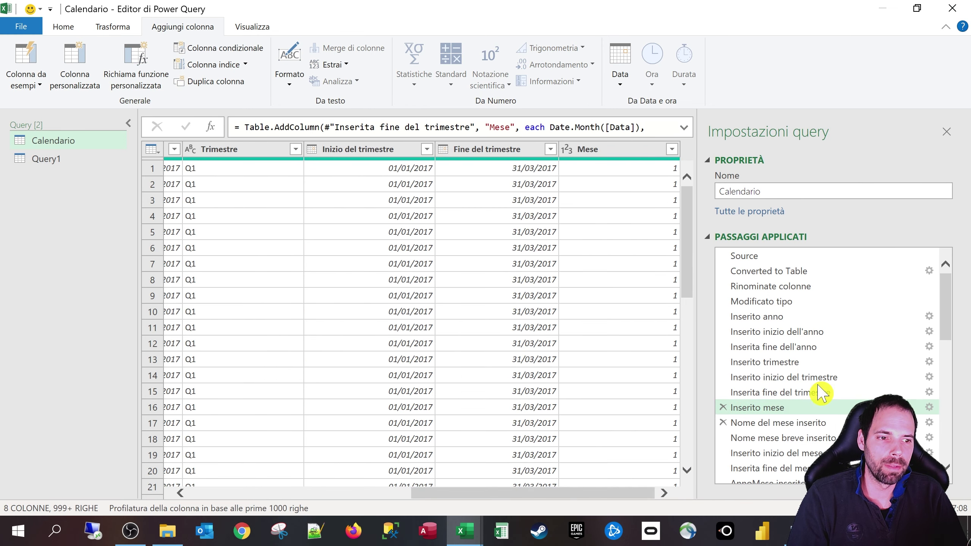
scroll(821, 393, down, 3)
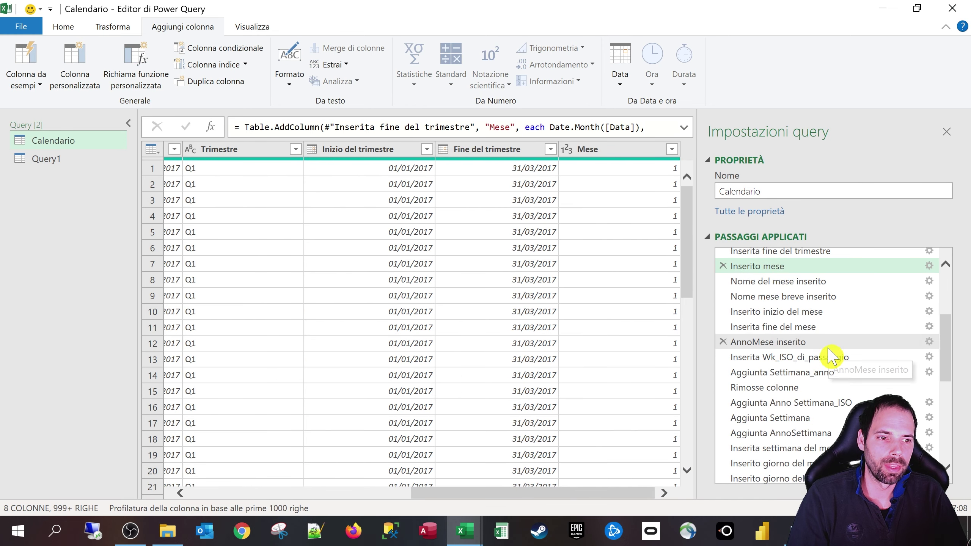
click(930, 266)
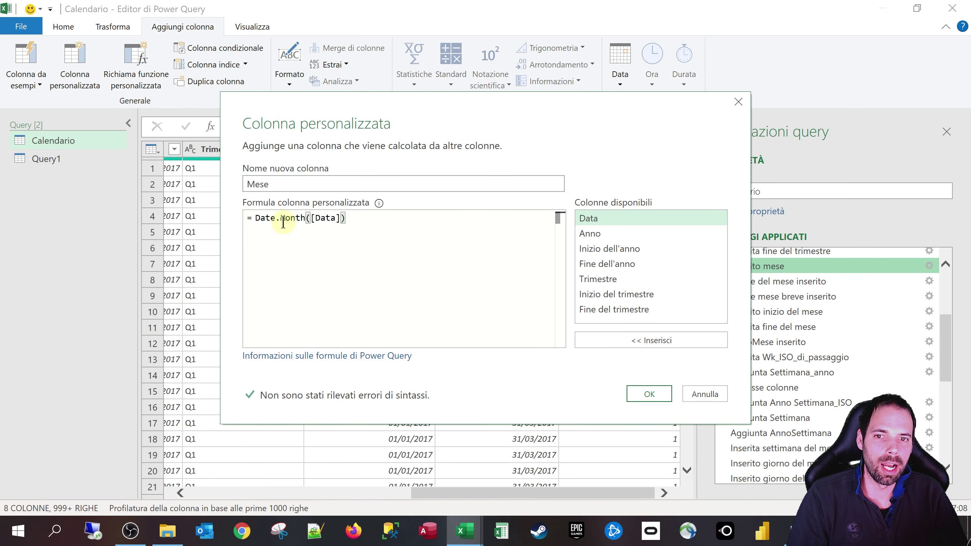
drag(282, 222, 342, 222)
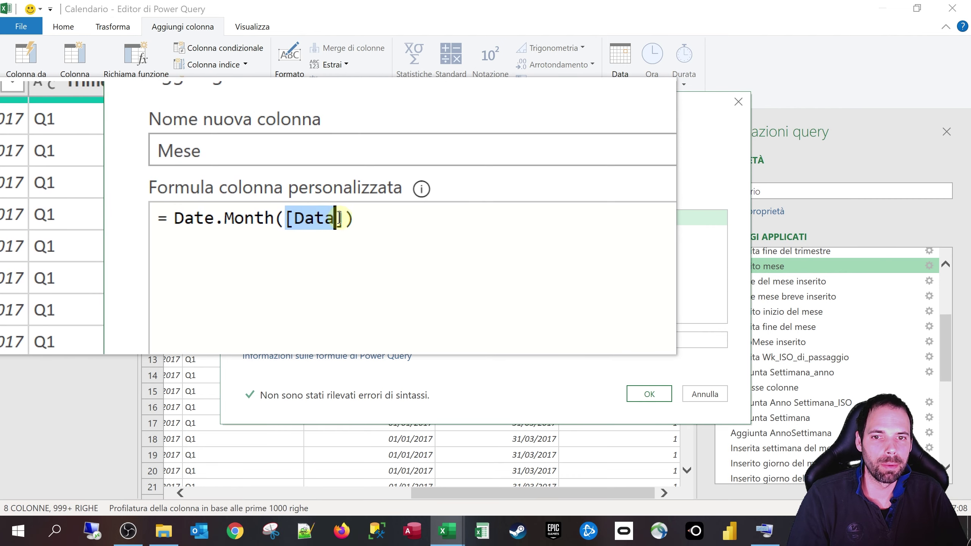
click(706, 395)
Step: Check the locale setting of the Nome del mese inserito step and close it without changes
click(788, 281)
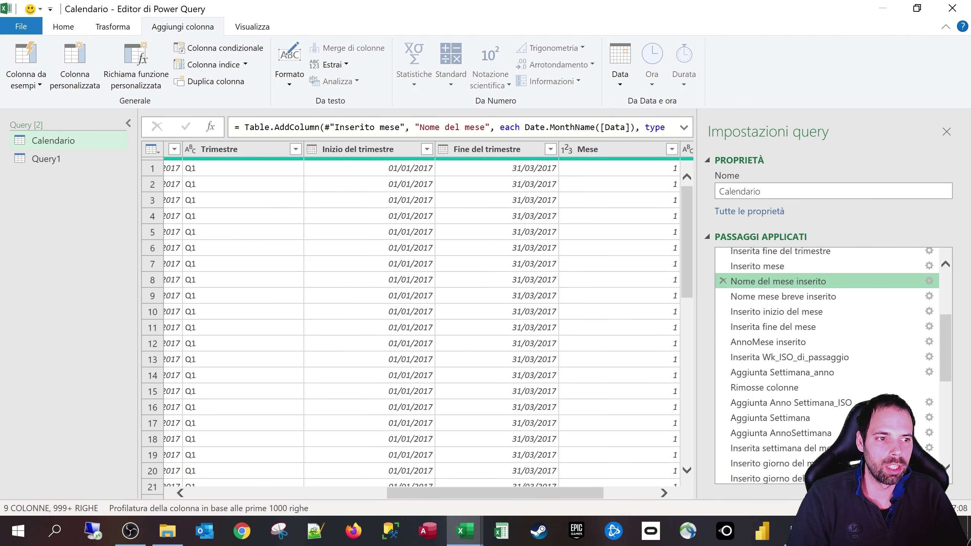
click(929, 281)
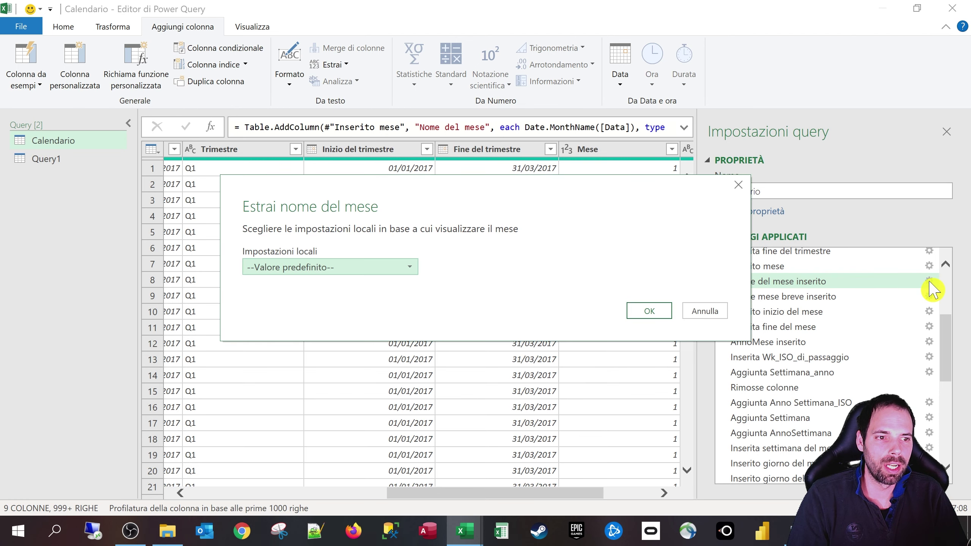
click(707, 312)
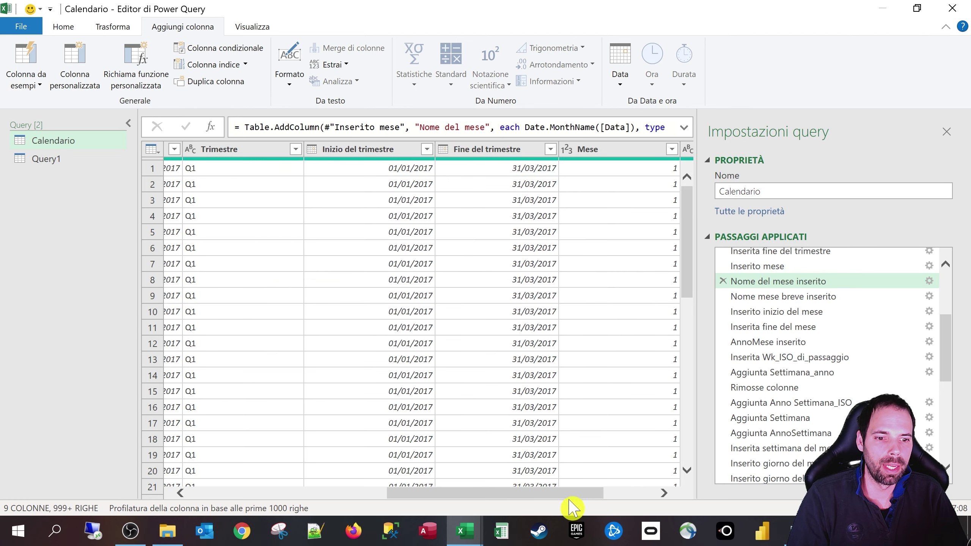
Step: Check the Nome del mese column and examine the Date.MonthName([Data]) function in its full formula
drag(574, 495, 624, 495)
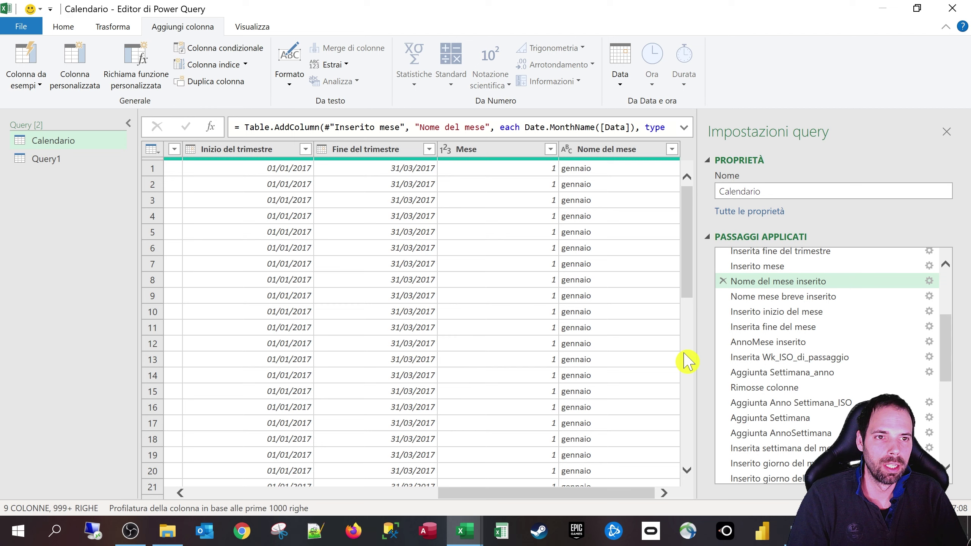
click(685, 128)
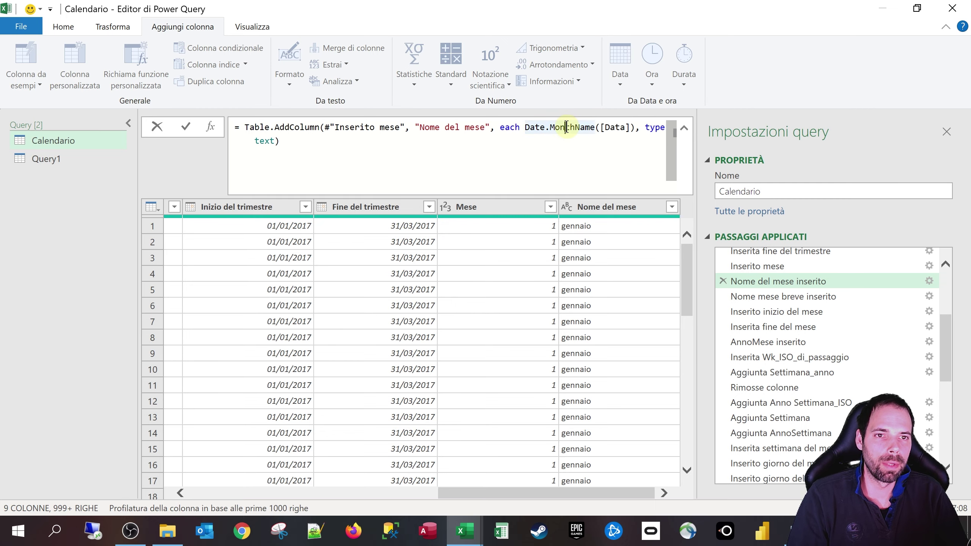
mouse_move(567, 127)
key(super+plus)
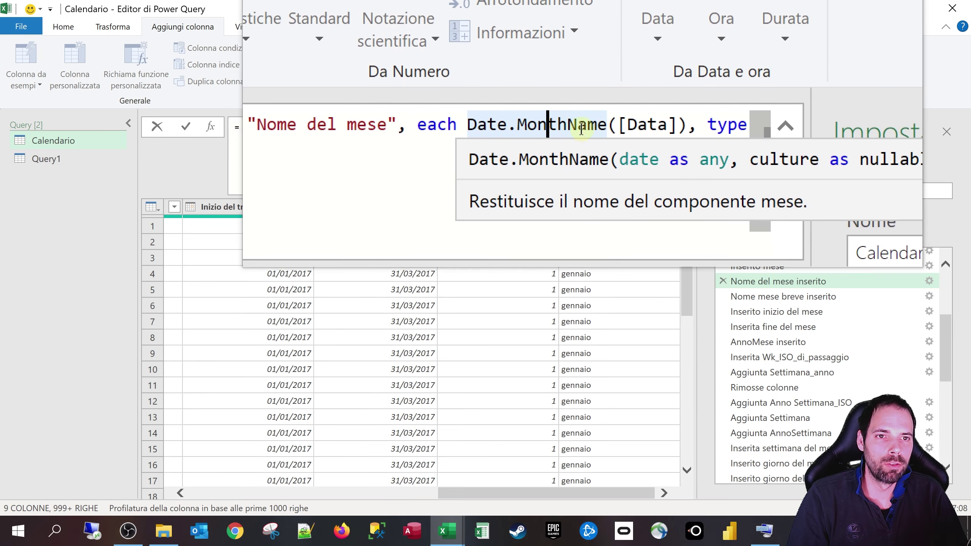
drag(575, 127, 591, 128)
key(super+Escape)
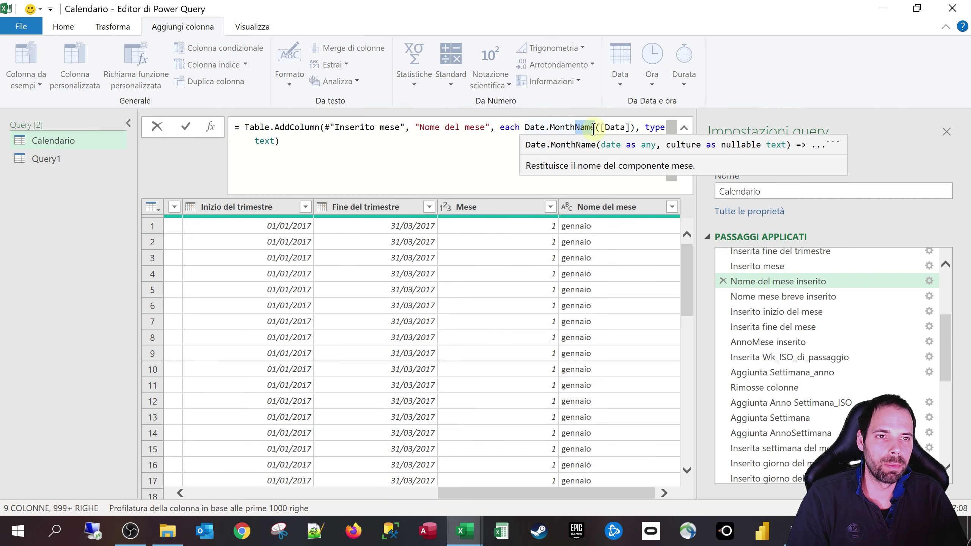
Step: Compare the first-row values of the Mese and Nome del mese columns in the table preview
key(Escape)
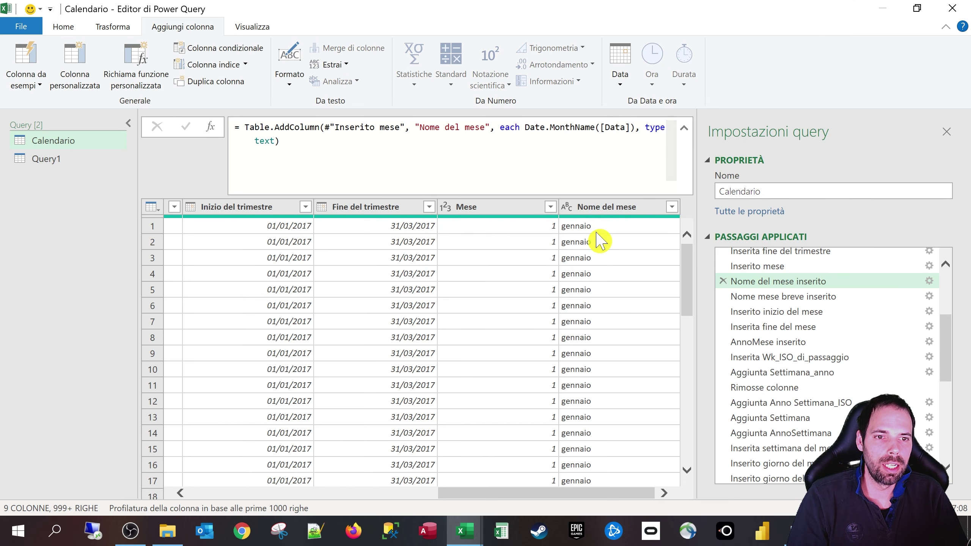
click(597, 232)
click(542, 237)
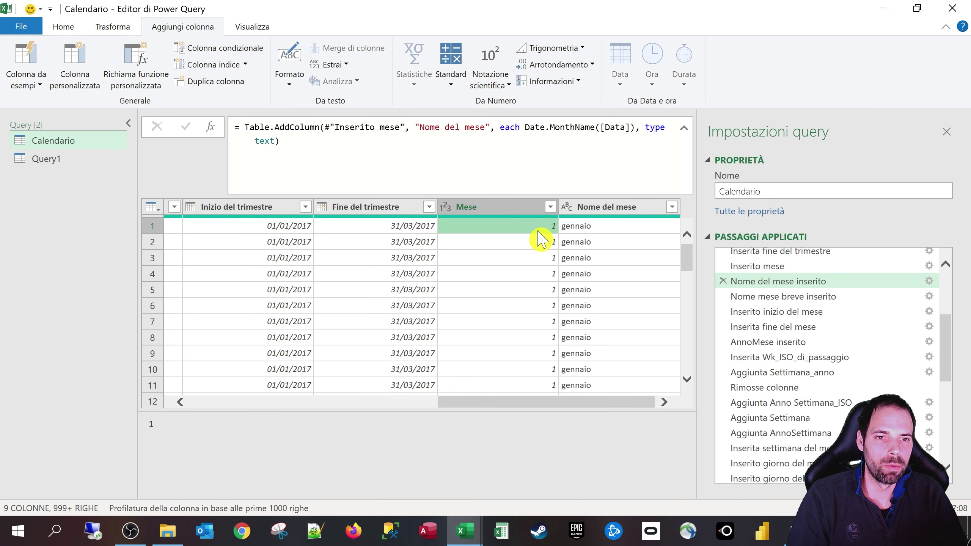
click(595, 229)
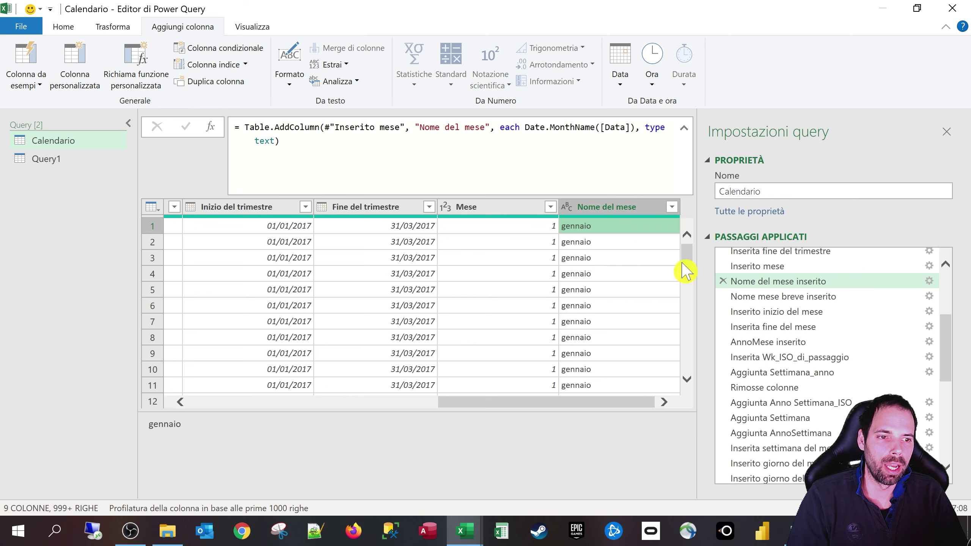
click(643, 403)
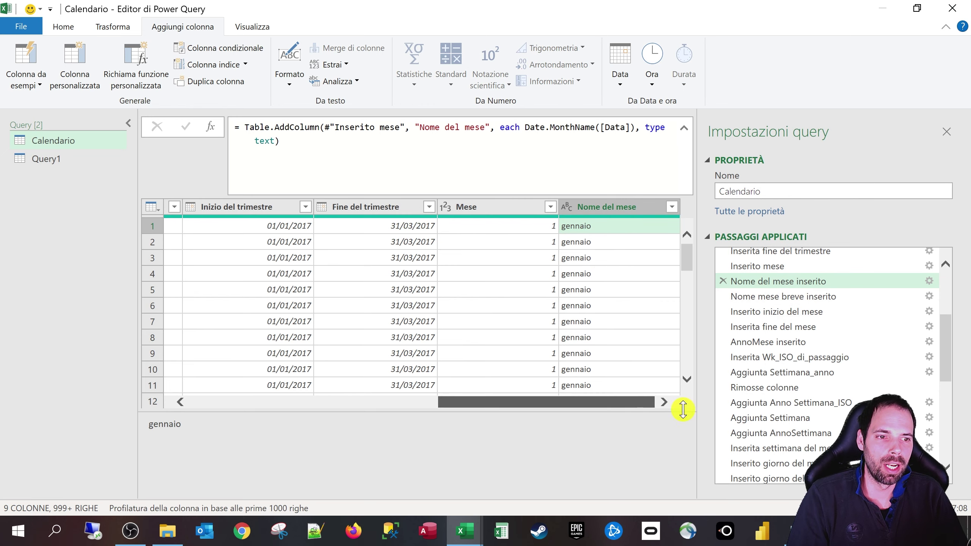
Step: Check the initial character count set in the Nome mese breve inserito step and close it without changes
click(806, 301)
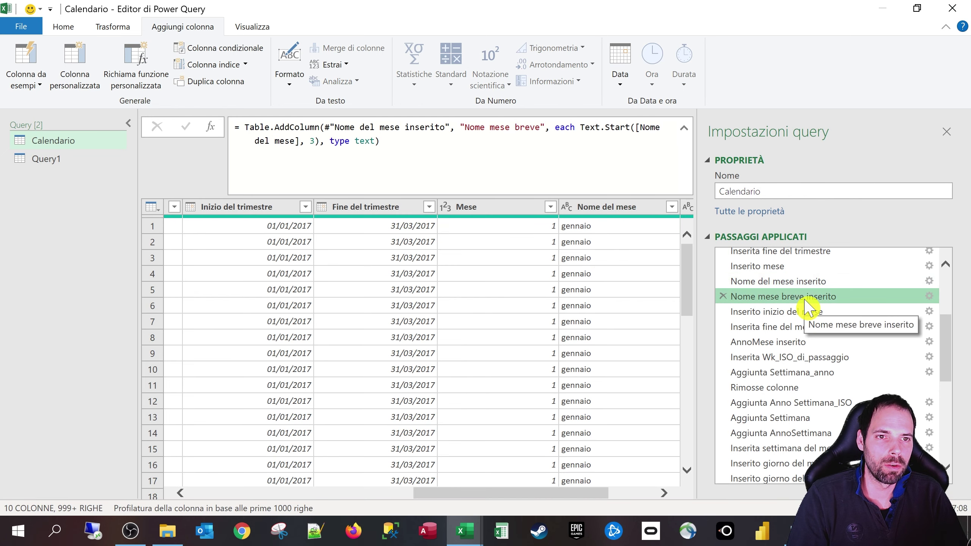
click(929, 298)
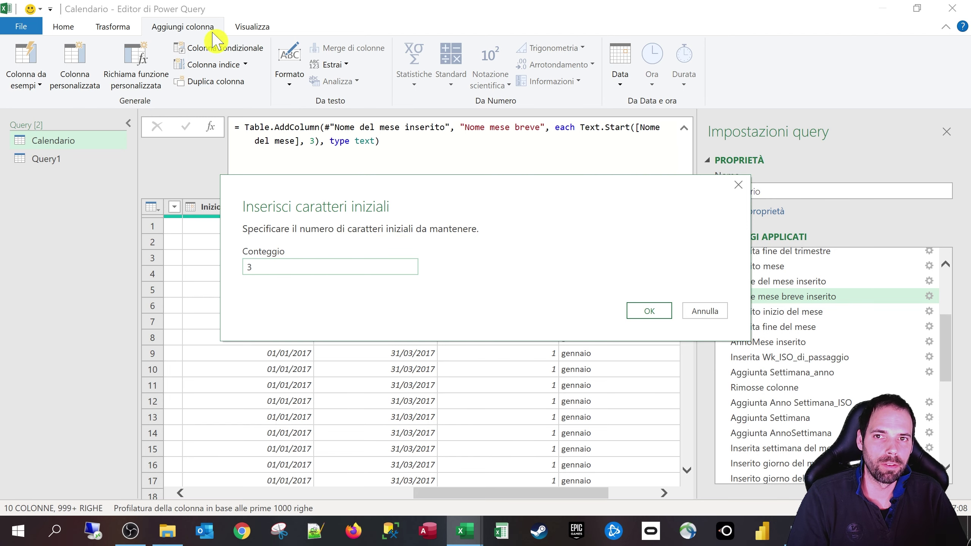
click(705, 312)
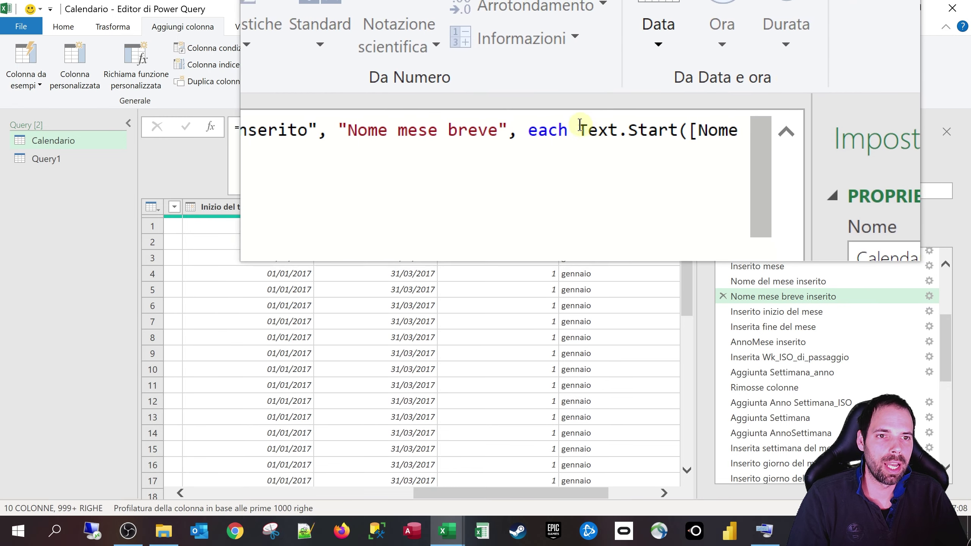
Step: Examine the Text.Start function in the Nome mese breve formula and check its first value in the table
drag(580, 128, 631, 129)
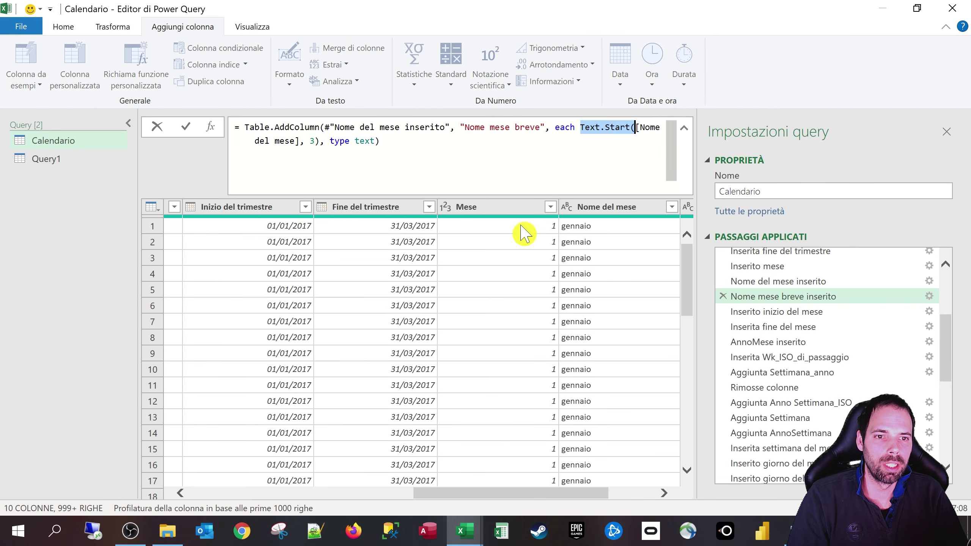
key(Escape)
drag(591, 497, 639, 498)
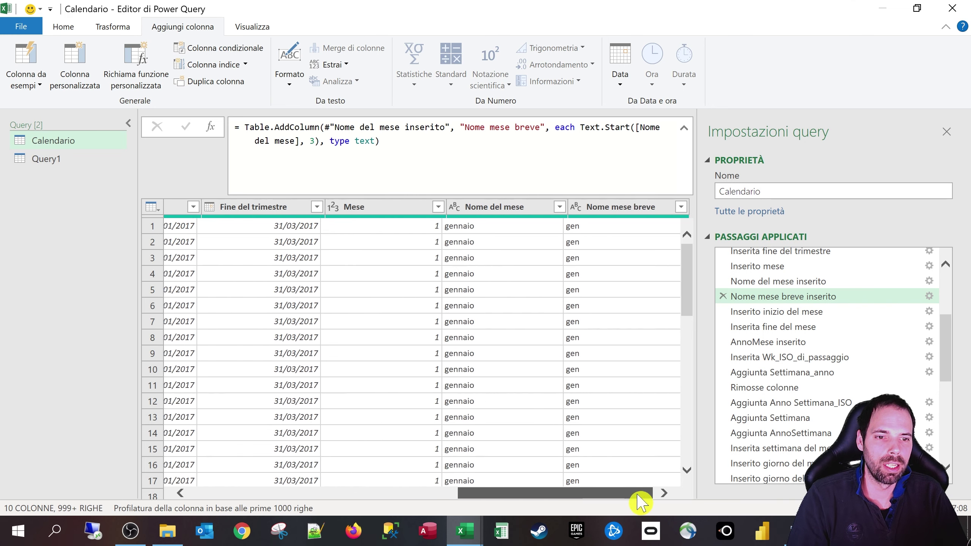
click(605, 229)
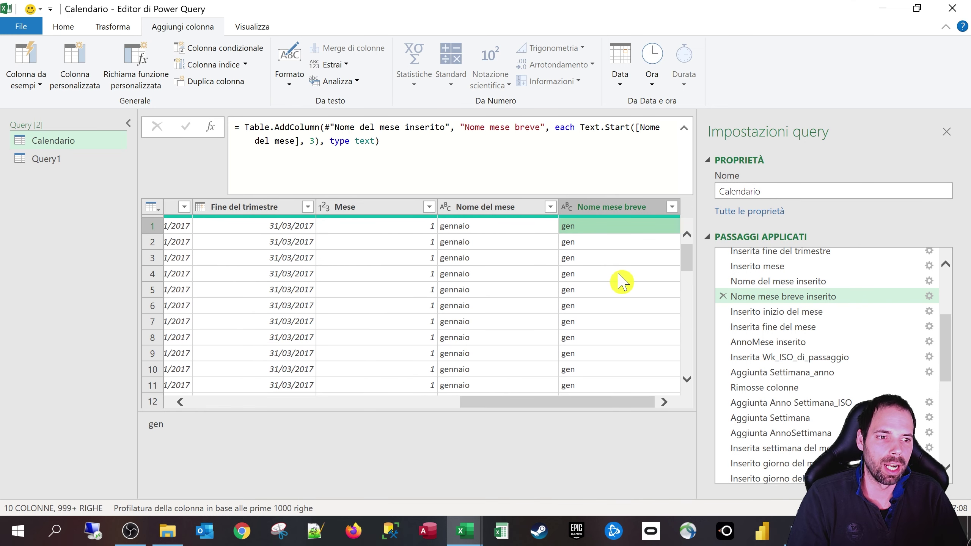
Step: Examine the Inizio del mese column from the Inserito inizio del mese step and the Date.EndOfMonth([Data]) formula of the Inserita fine del mese step
click(816, 317)
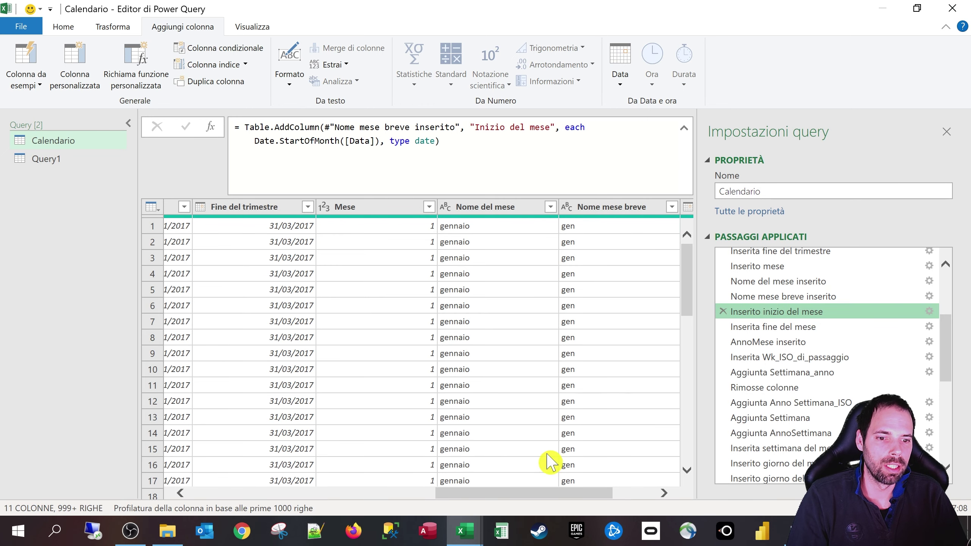
drag(556, 494, 649, 408)
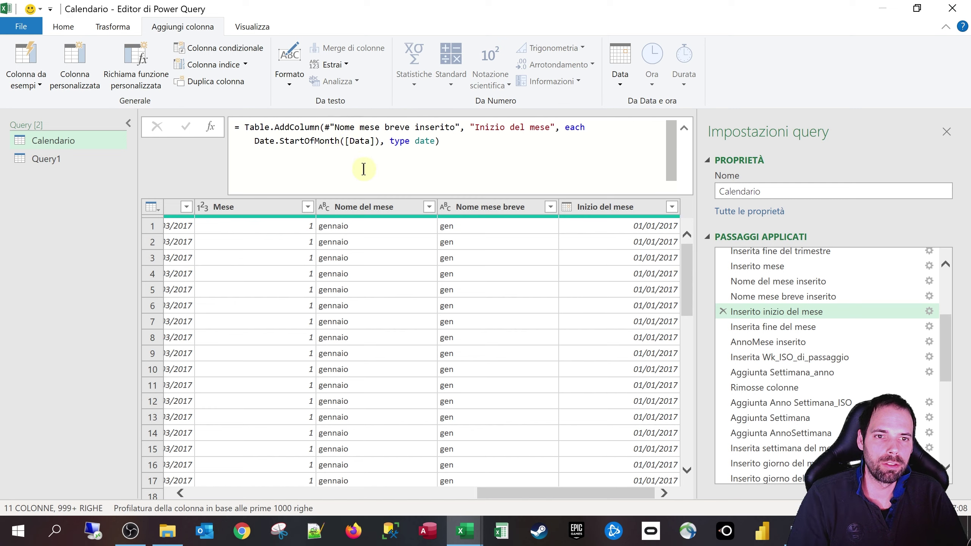
click(650, 230)
click(628, 336)
scroll(626, 304, down, 6)
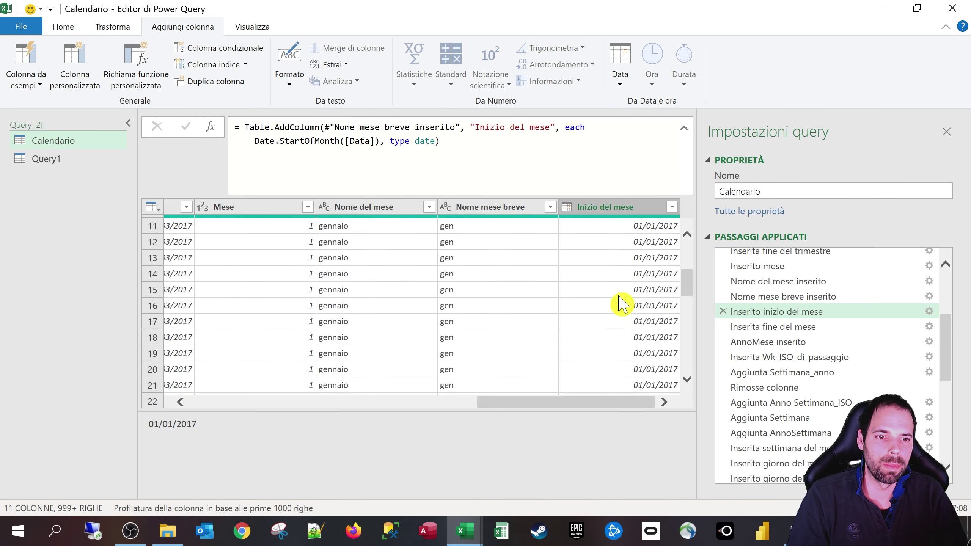
scroll(636, 282, down, 4)
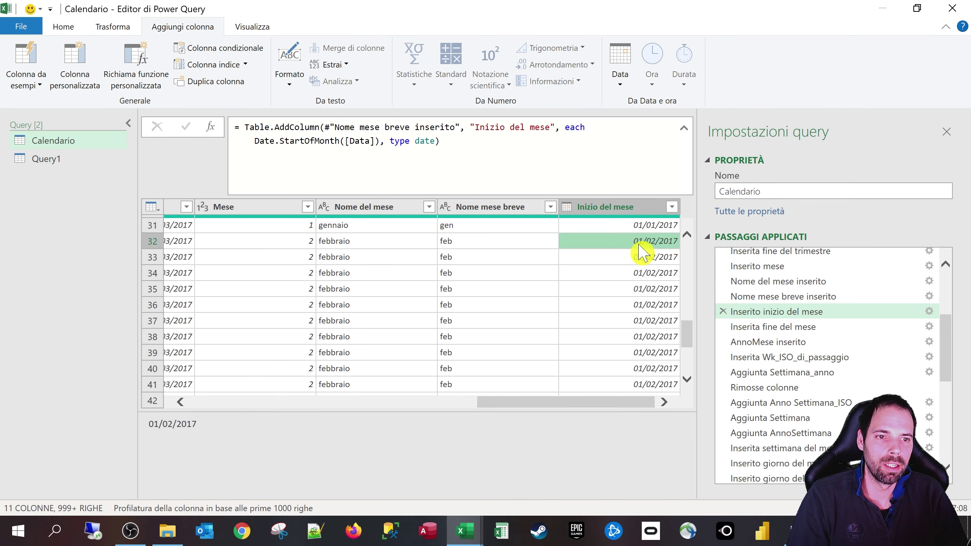
scroll(637, 283, down, 3)
click(740, 327)
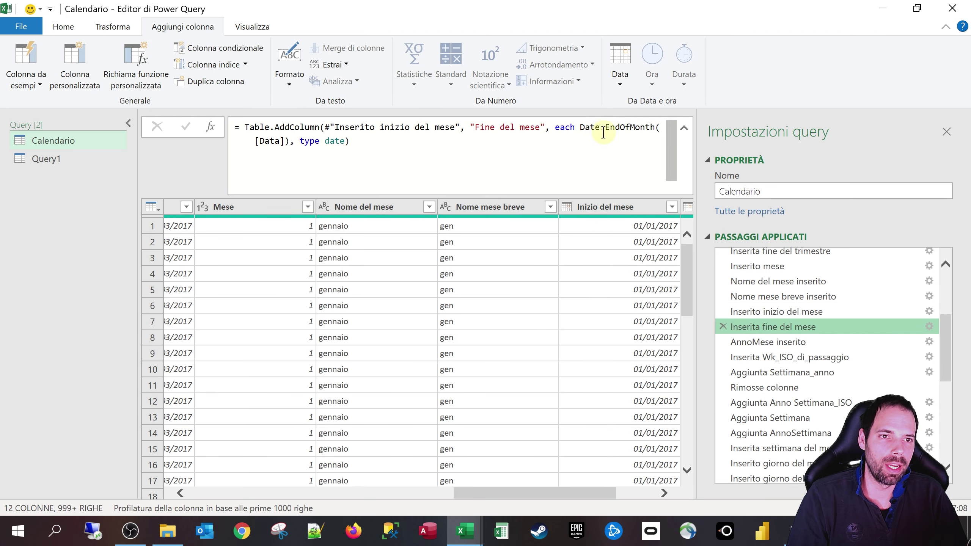
Step: View the AnnoMese inserito step's formula and its AnnoMese column at the end of the table
click(797, 343)
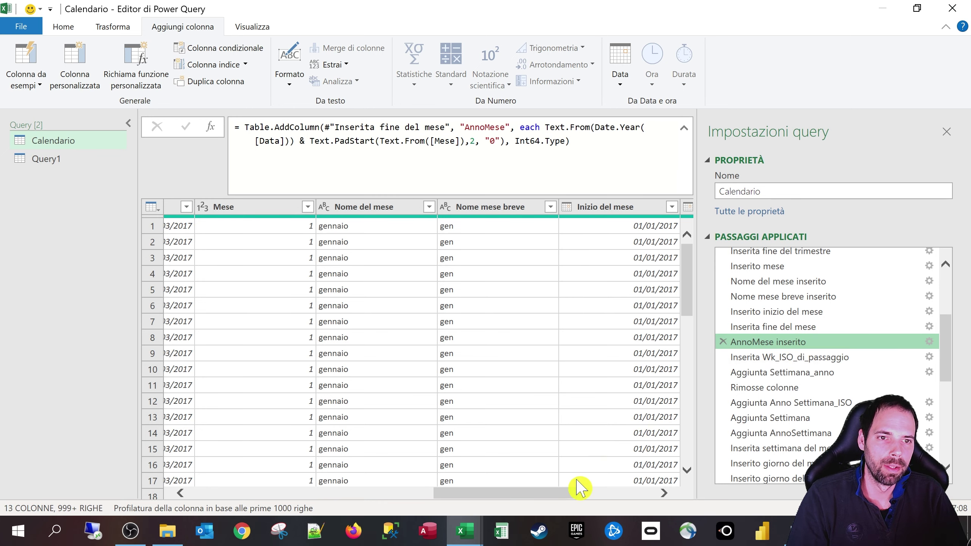
drag(556, 493, 654, 494)
scroll(809, 384, down, 4)
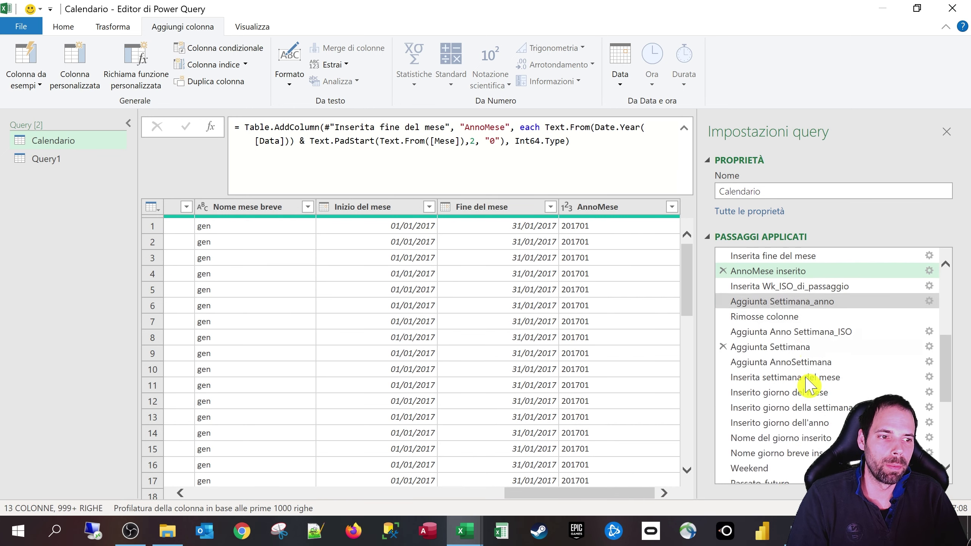
scroll(809, 373, up, 3)
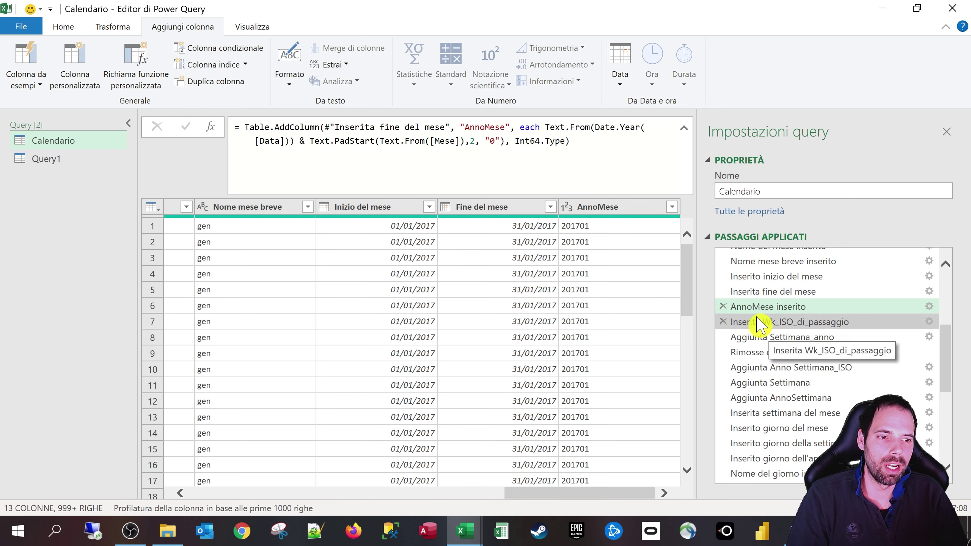
Step: Open the AnnoMese custom column definition and examine its Text.From(Date.Year([Data])) part and the & operator
click(929, 307)
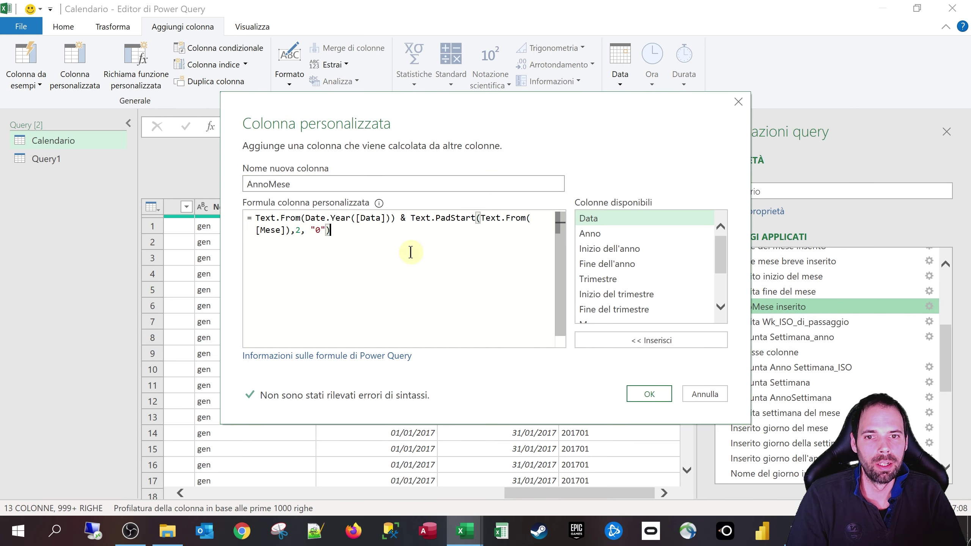
key(super+plus)
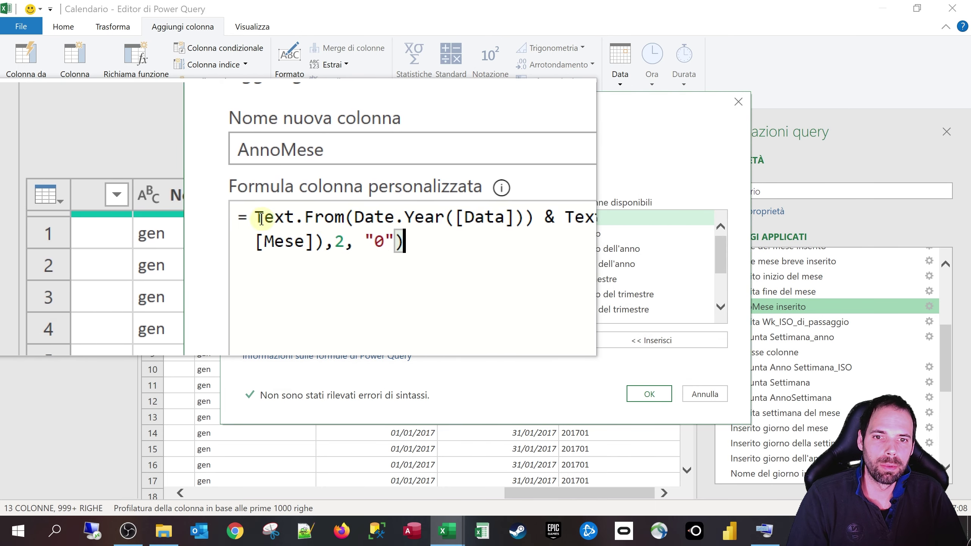
drag(306, 217, 405, 213)
click(371, 225)
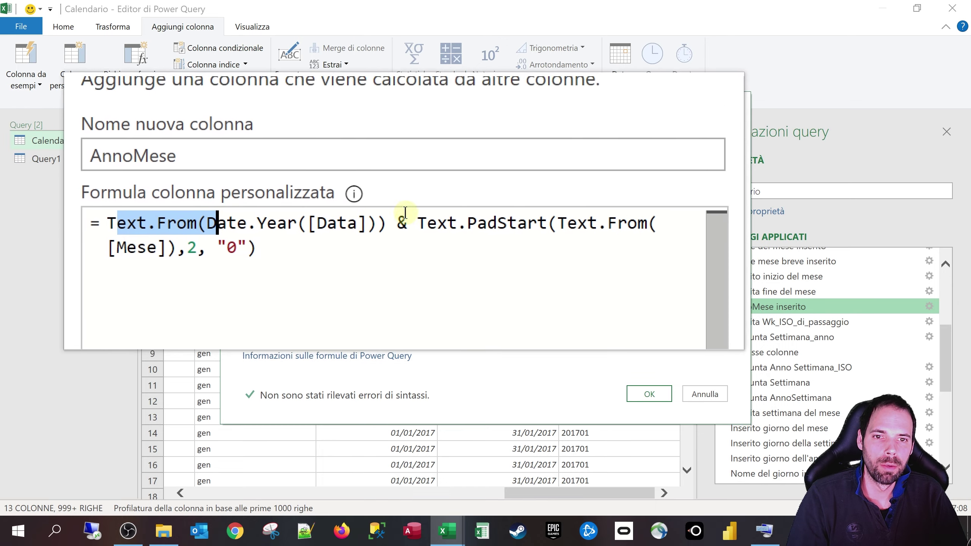
double_click(402, 222)
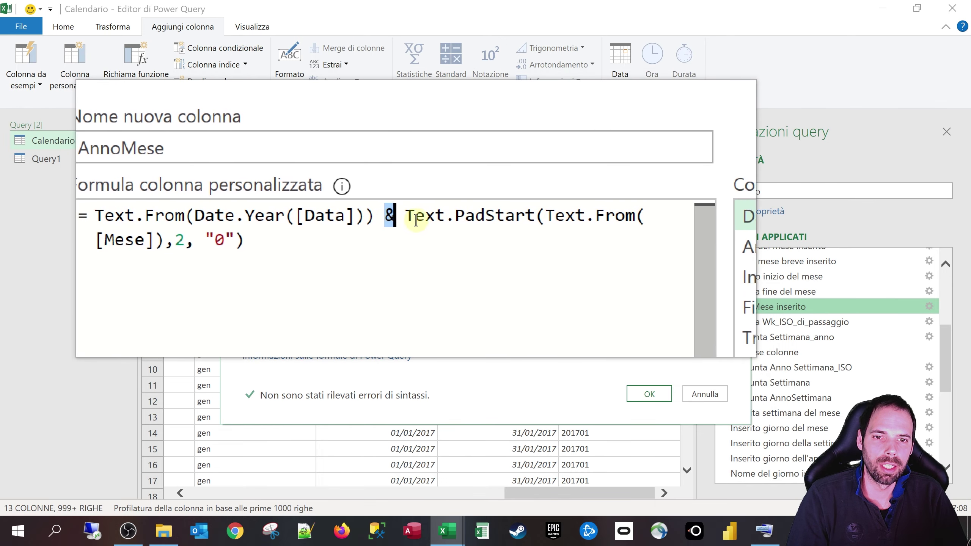
Step: Examine the Text.PadStart function in the AnnoMese formula, with its nested Text.From([Mese]) and length argument 2
drag(406, 218, 431, 218)
click(439, 217)
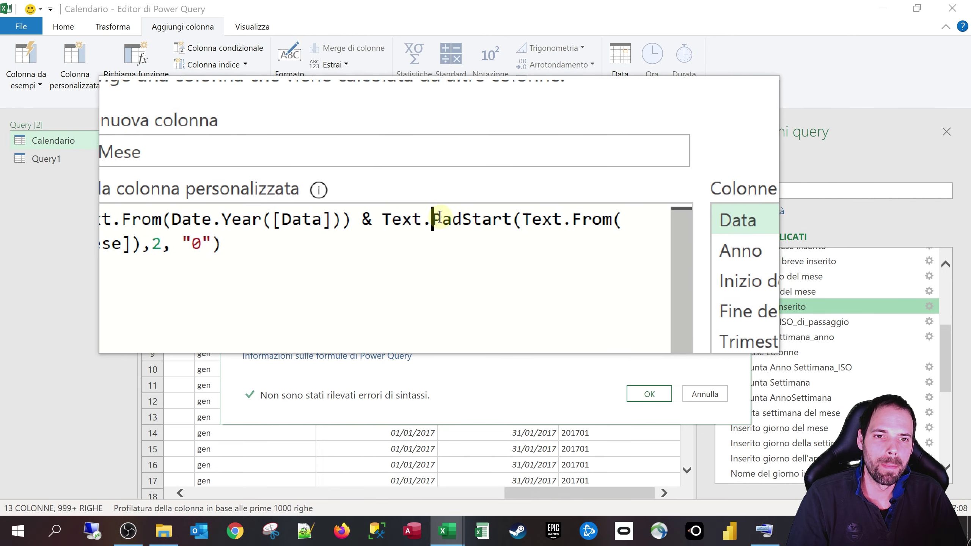
double_click(440, 218)
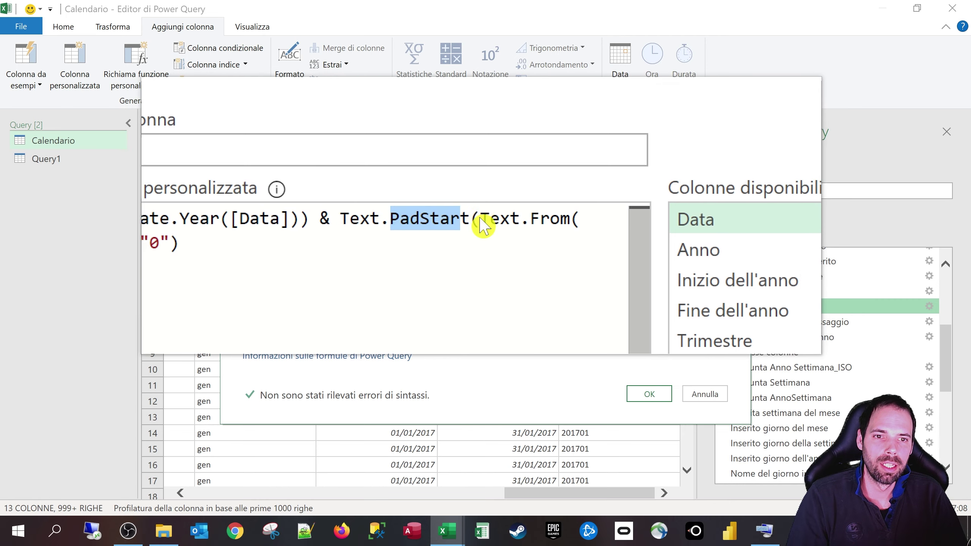
drag(481, 219, 572, 219)
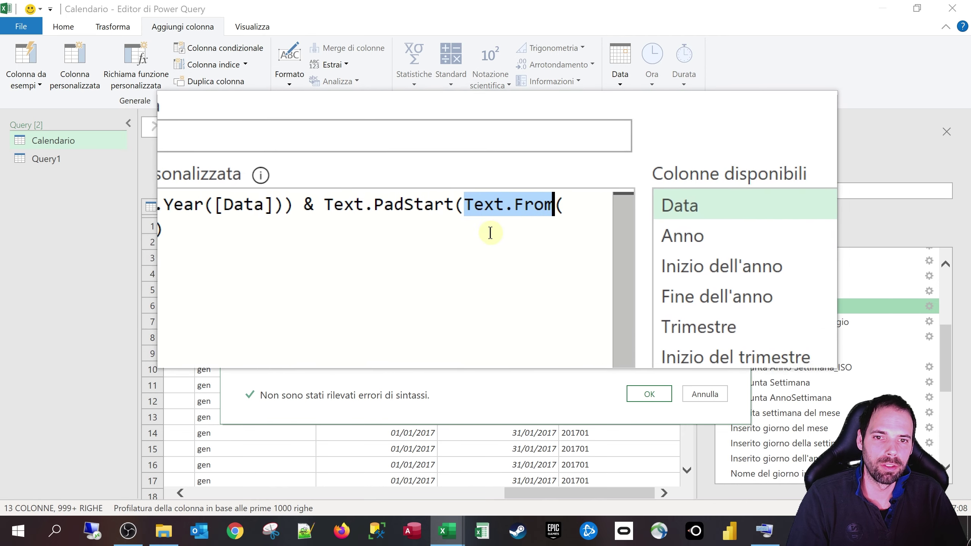
drag(291, 228, 281, 228)
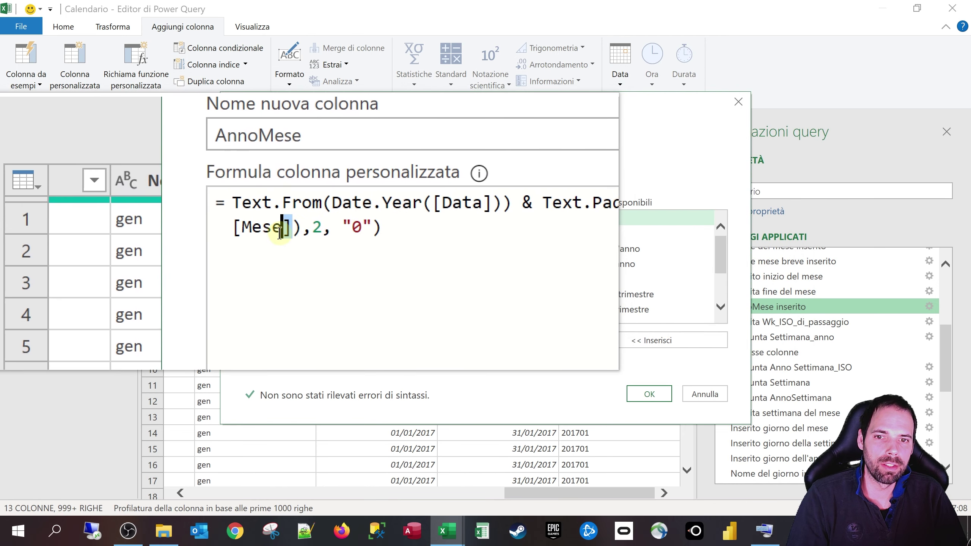
double_click(317, 226)
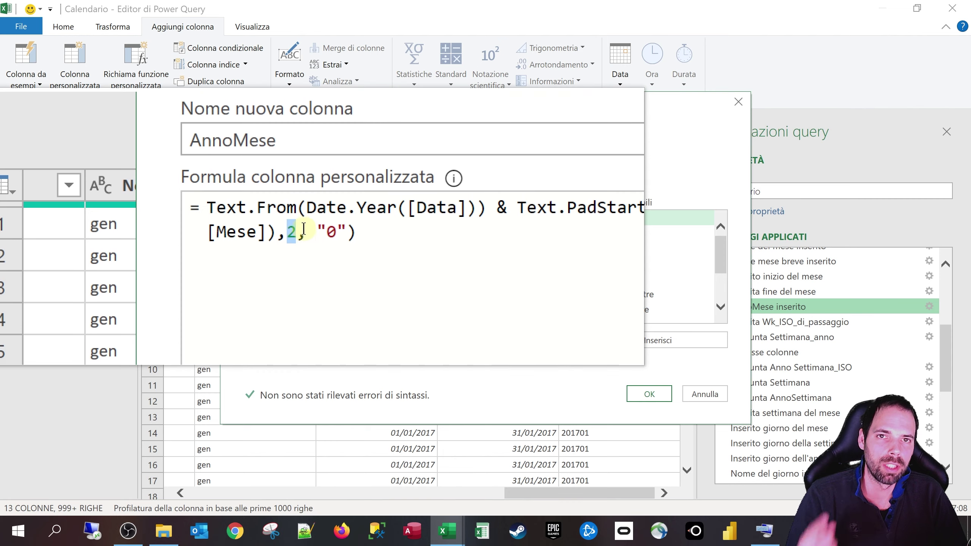
double_click(321, 231)
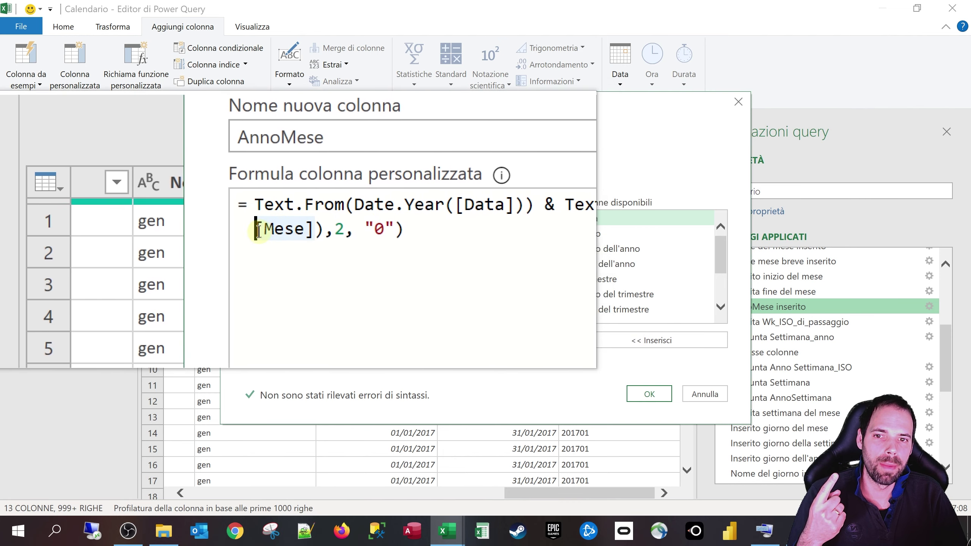
Step: Review how Text.PadStart combines the [Mese] value with the "0" padding character in the AnnoMese formula
drag(228, 228, 286, 233)
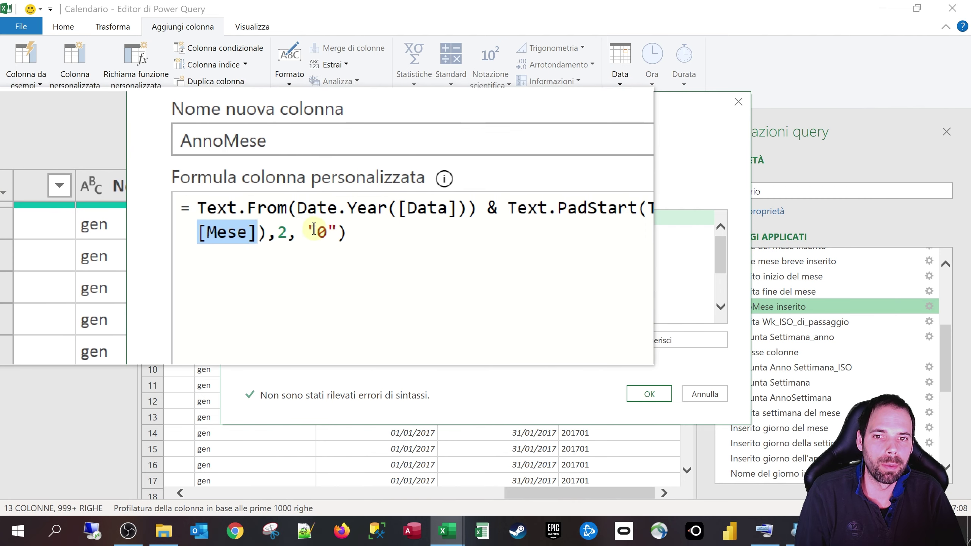
double_click(280, 239)
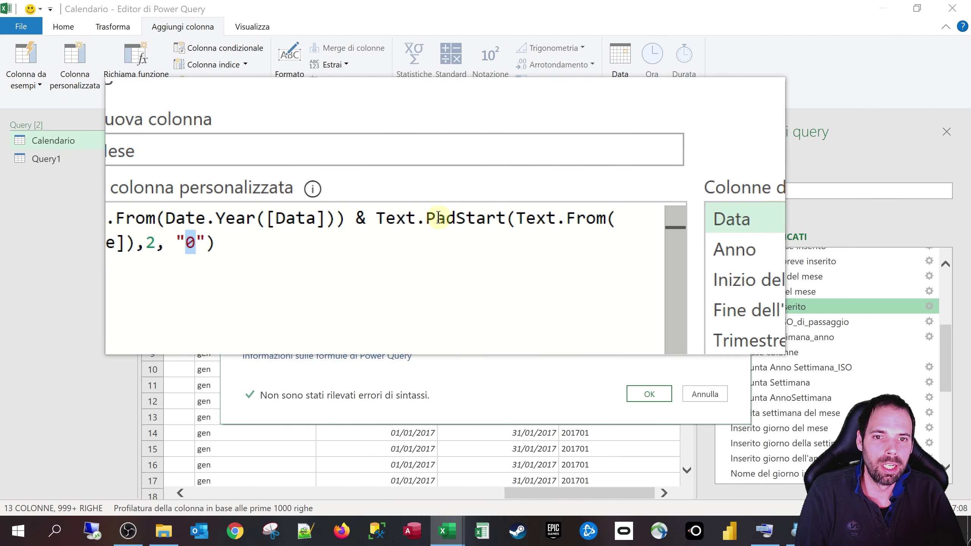
drag(422, 218, 479, 221)
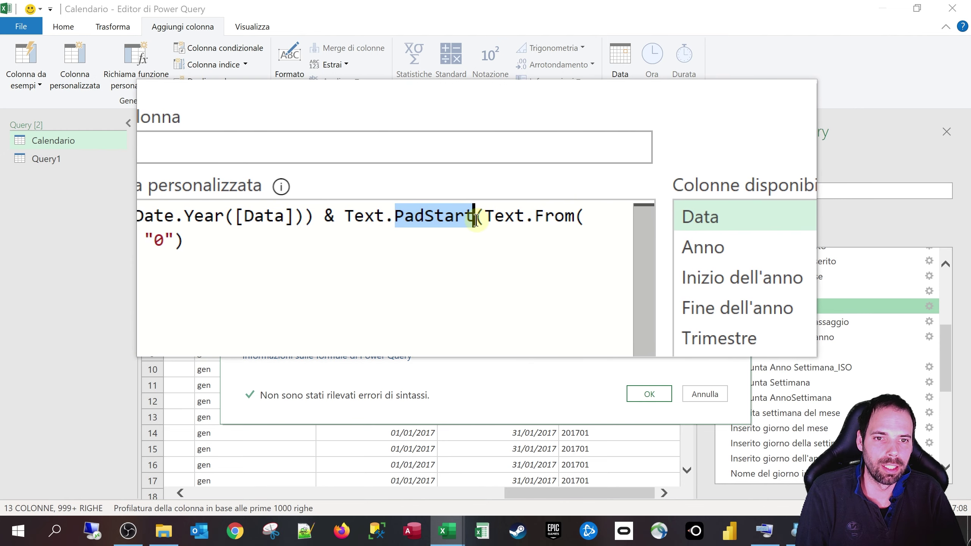
key(super+minus)
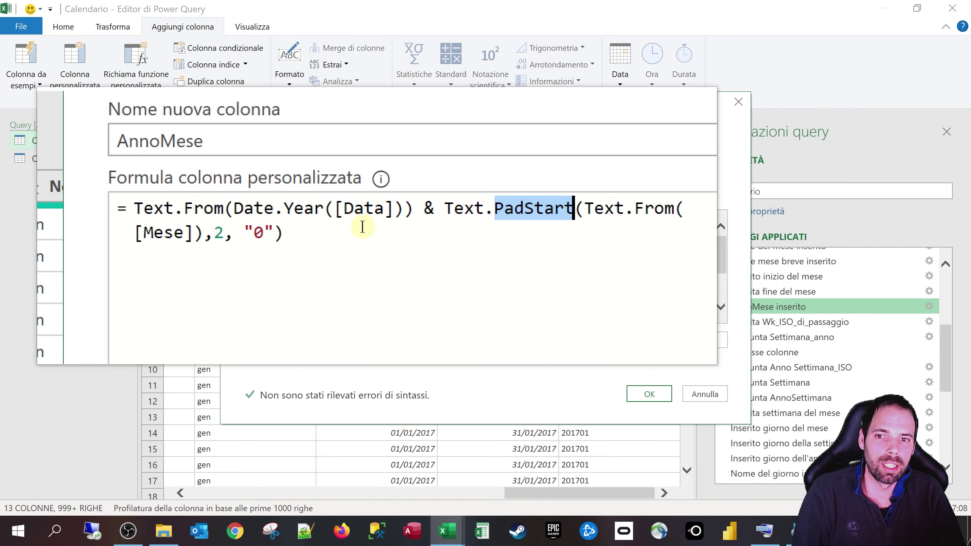
click(278, 232)
drag(278, 232, 234, 231)
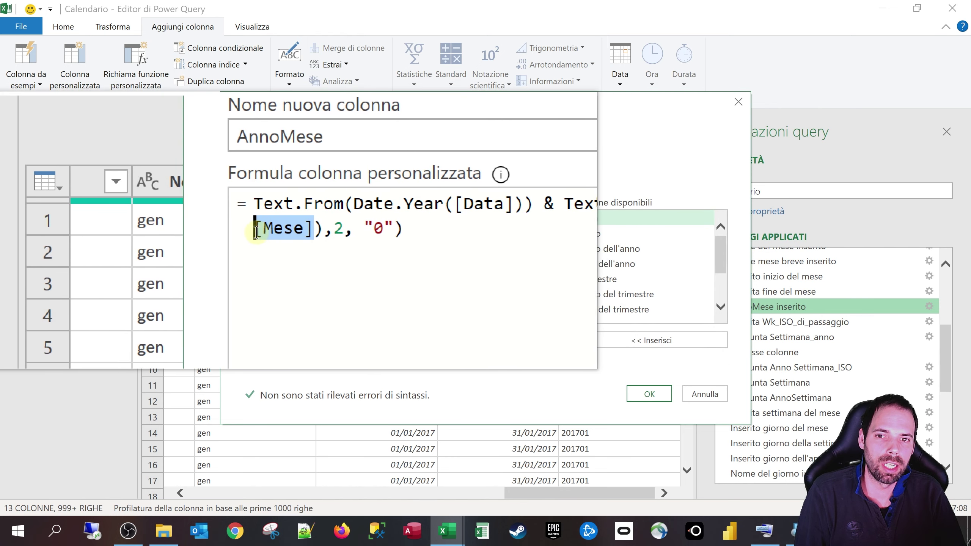
double_click(340, 229)
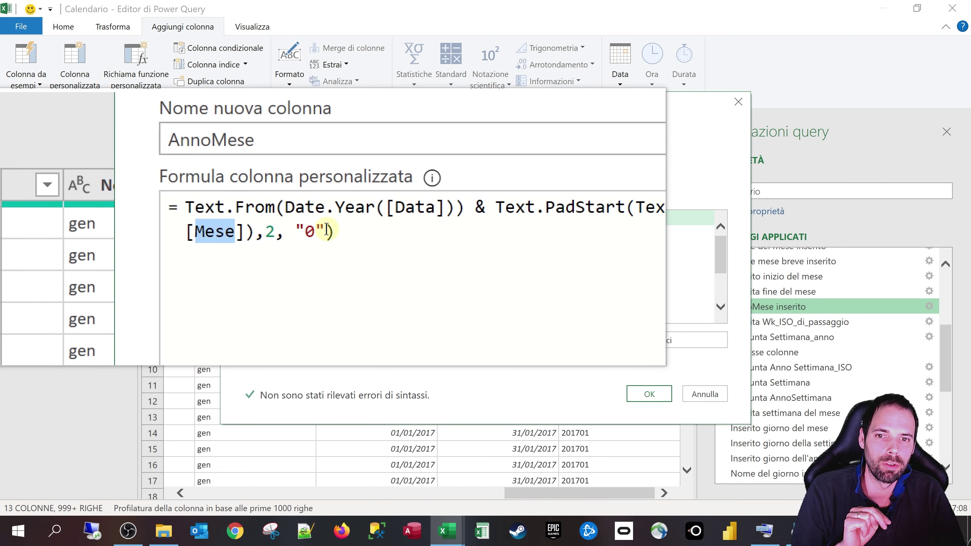
double_click(361, 230)
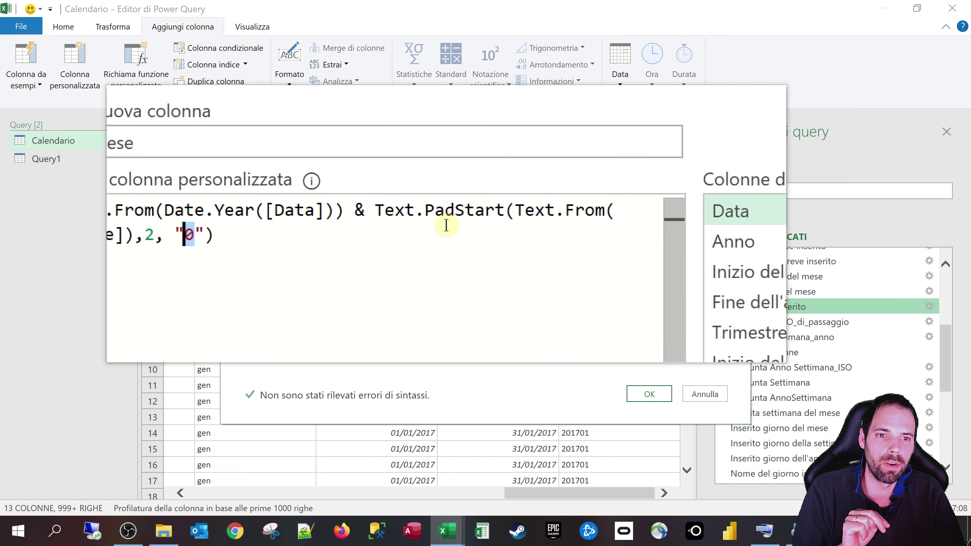
Step: Examine the "0" padding argument of Text.PadStart in the AnnoMese formula and close the definition without changes
drag(480, 225, 524, 220)
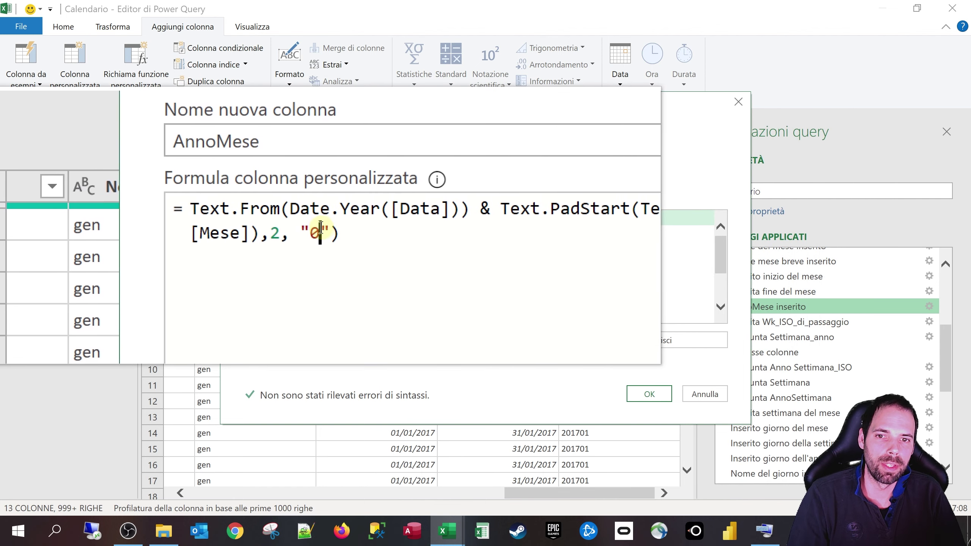
drag(323, 230, 333, 230)
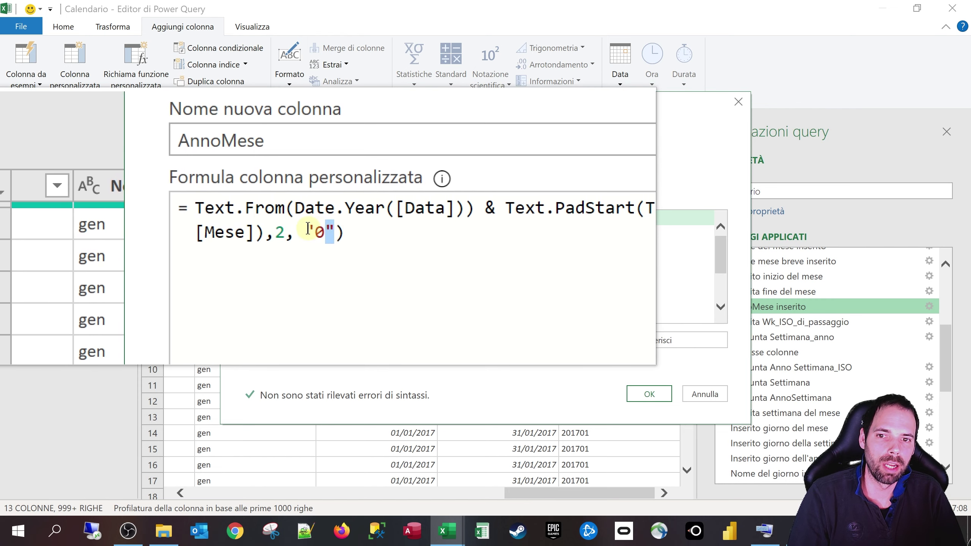
drag(310, 230, 320, 231)
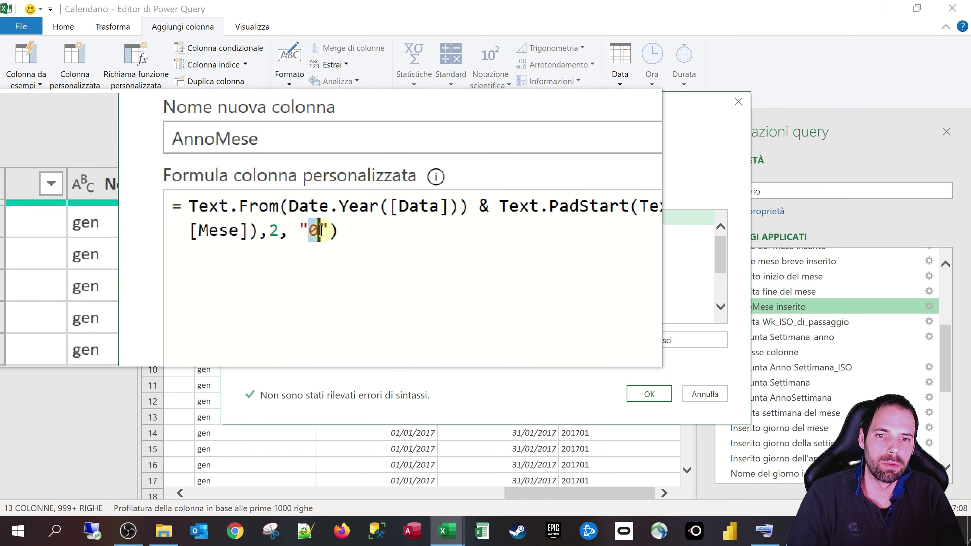
key(super+Escape)
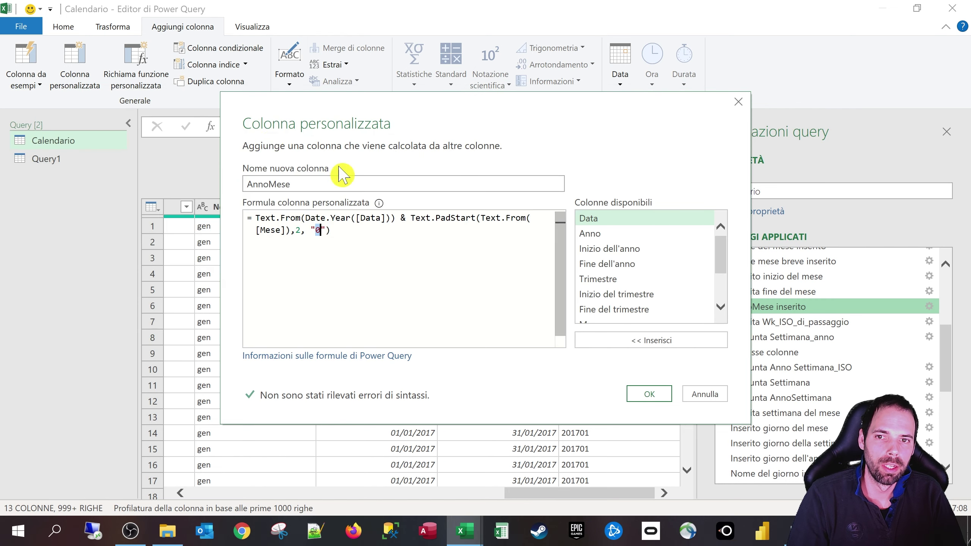
click(718, 394)
Step: Open the Inserita Wk_ISO_di_passaggio step's definition, review its if / then / else if branches, and close it without changes
click(717, 321)
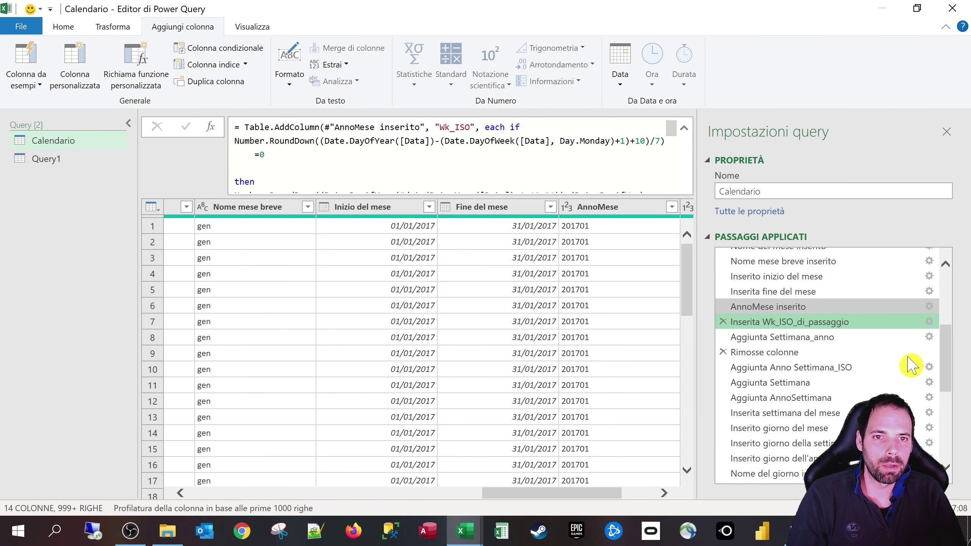
click(929, 322)
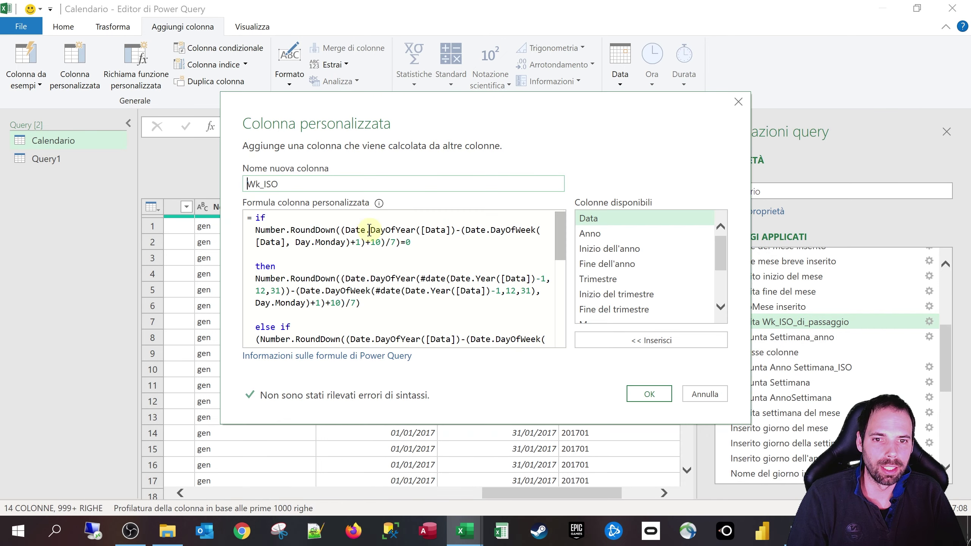
scroll(325, 256, down, 5)
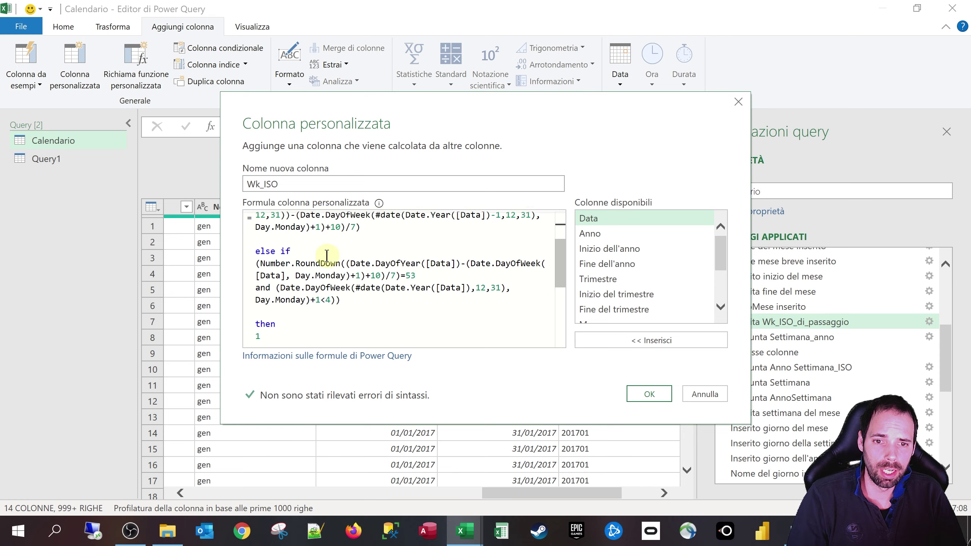
scroll(314, 256, up, 5)
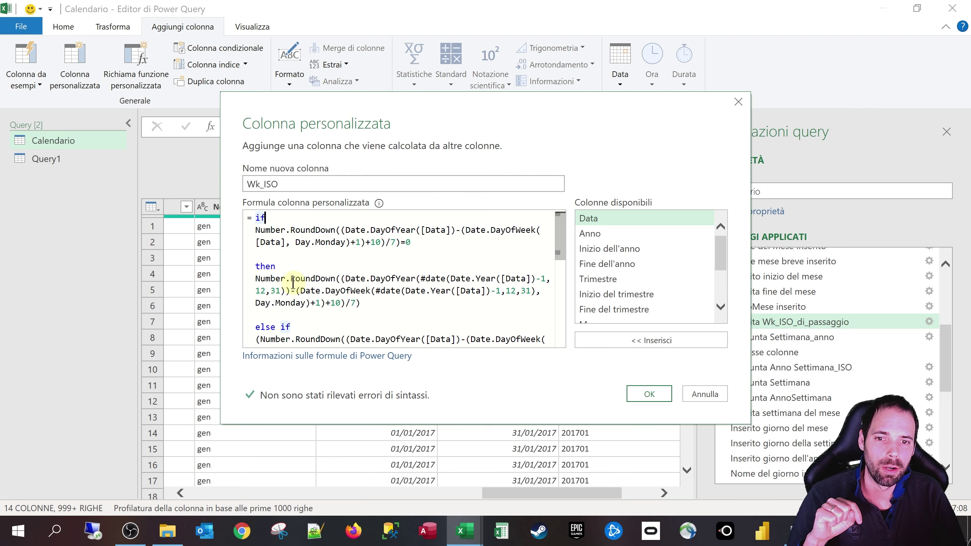
click(298, 265)
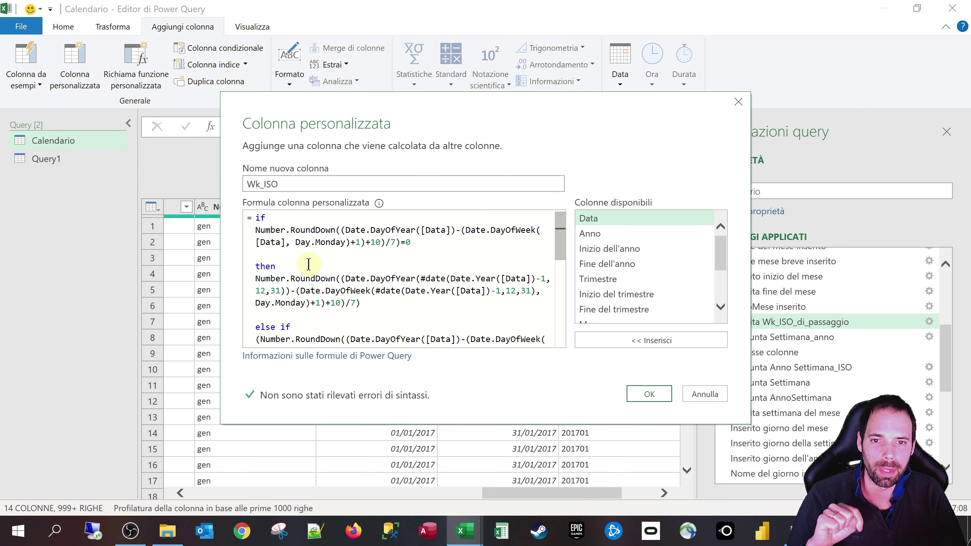
click(320, 278)
scroll(340, 276, down, 3)
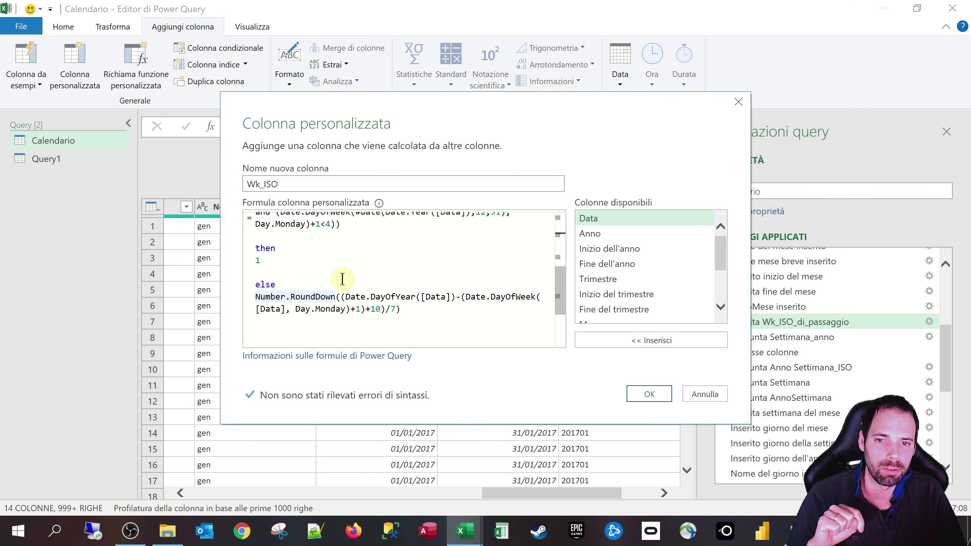
scroll(340, 276, up, 3)
click(358, 255)
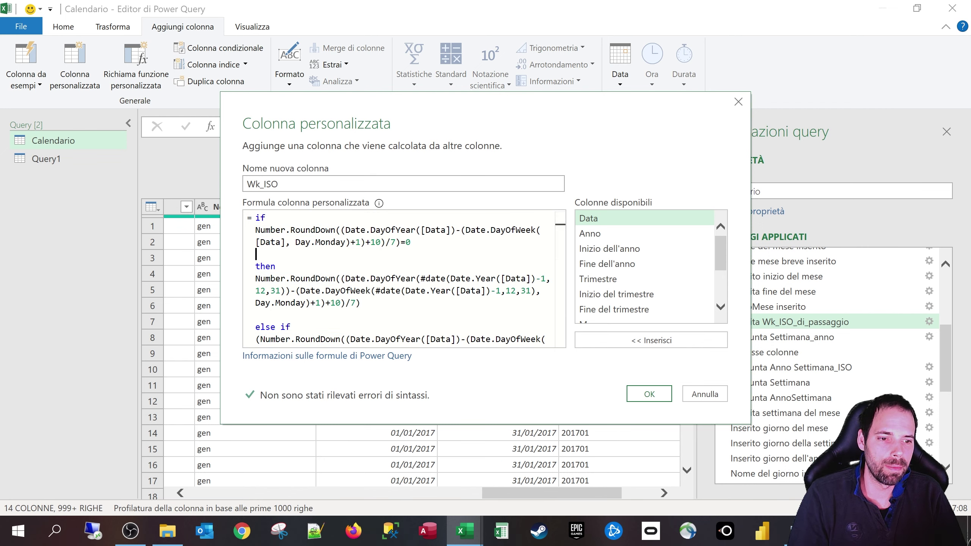
click(705, 395)
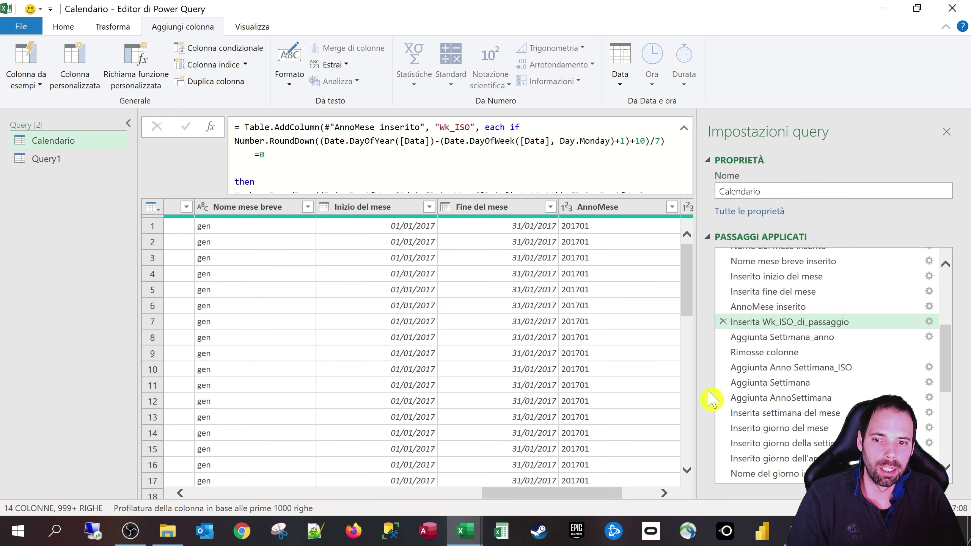
Step: View the Wk_ISO column at the end of the table and examine its week numbers for January 2017
click(398, 226)
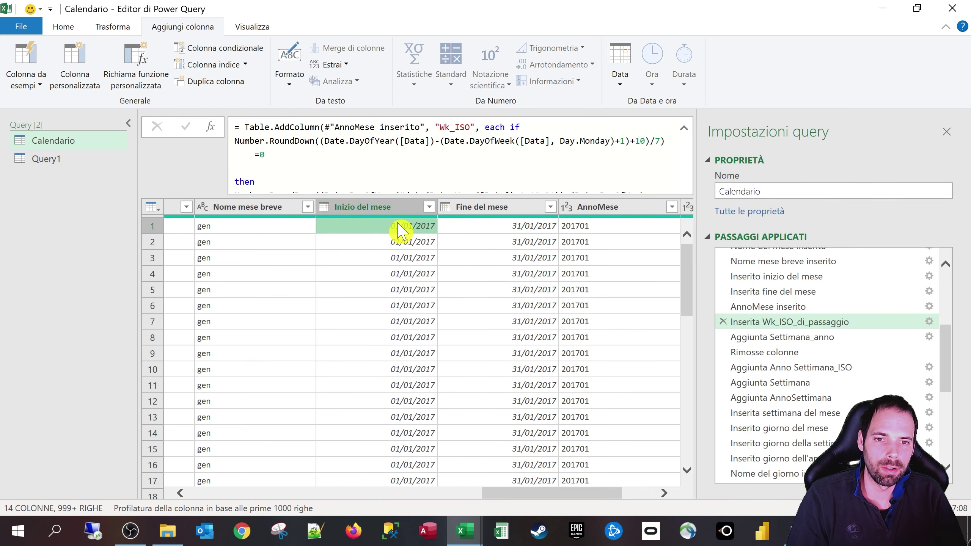
drag(517, 401, 603, 402)
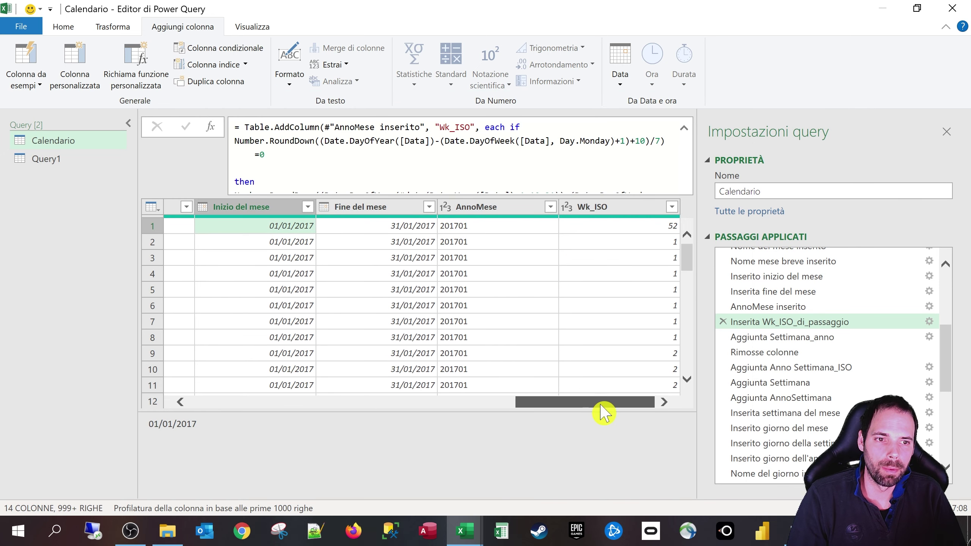
click(624, 228)
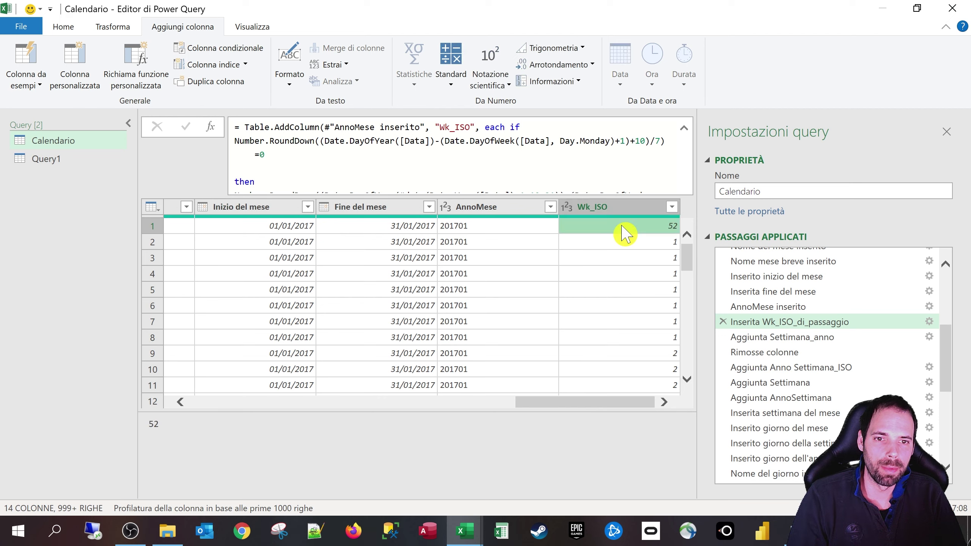
scroll(424, 278, down, 3)
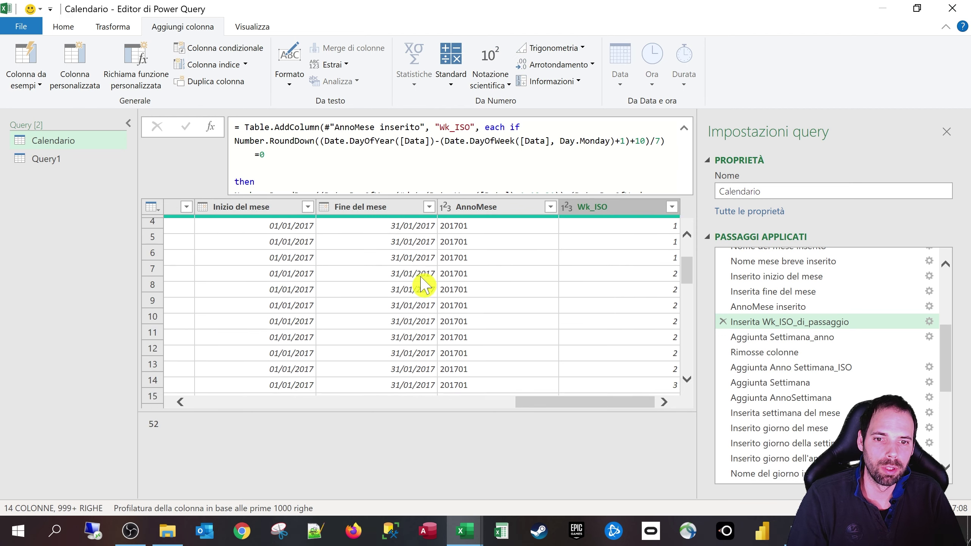
scroll(452, 275, down, 3)
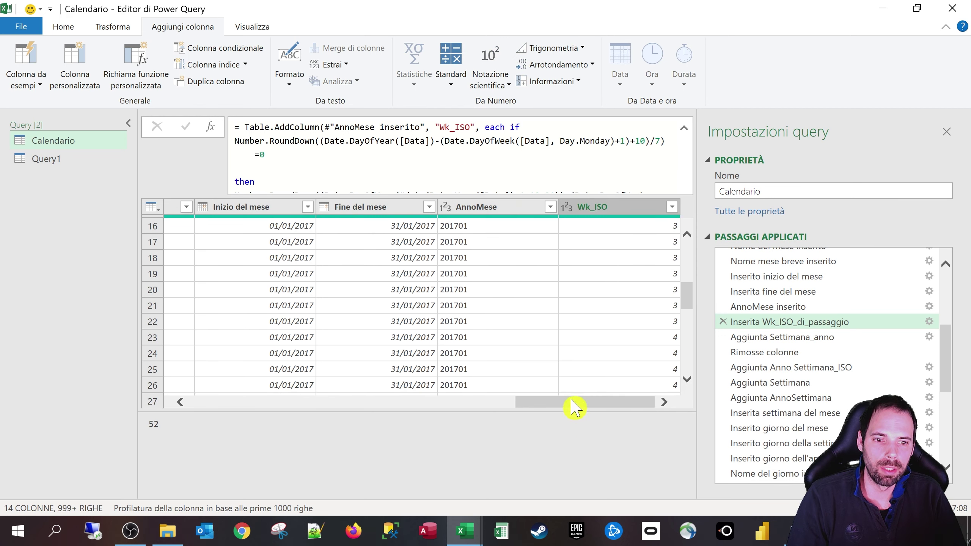
Step: Filter the Anno column to show only 2018
drag(575, 402, 245, 315)
click(397, 207)
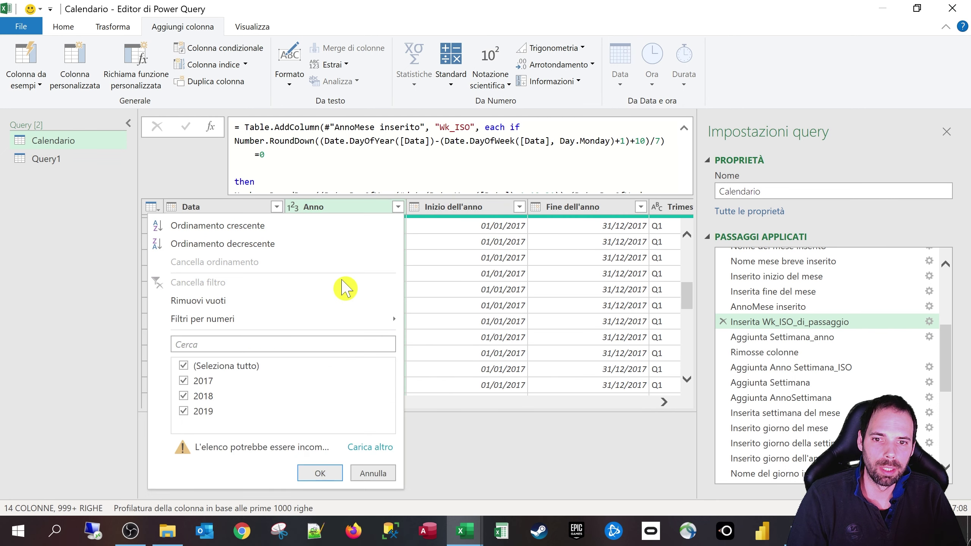
click(184, 366)
click(184, 396)
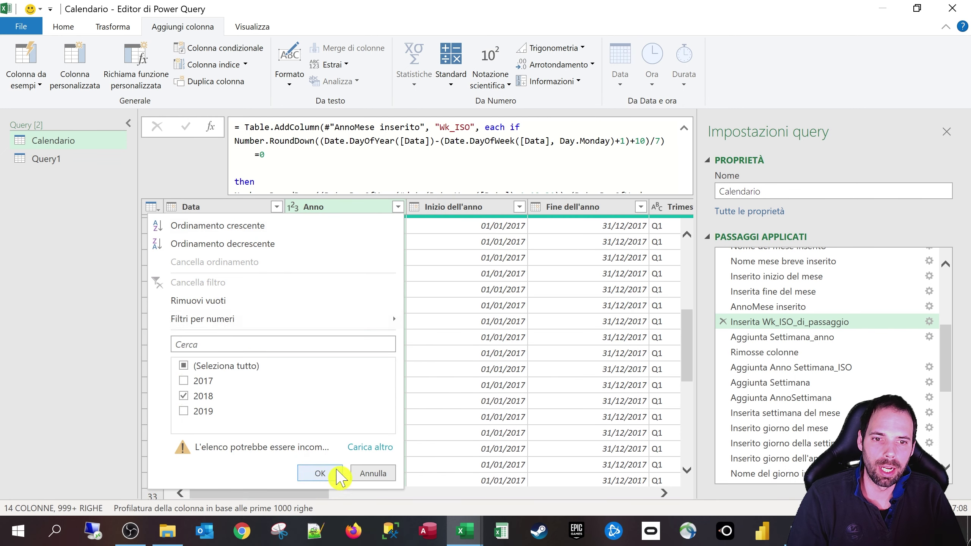
click(320, 473)
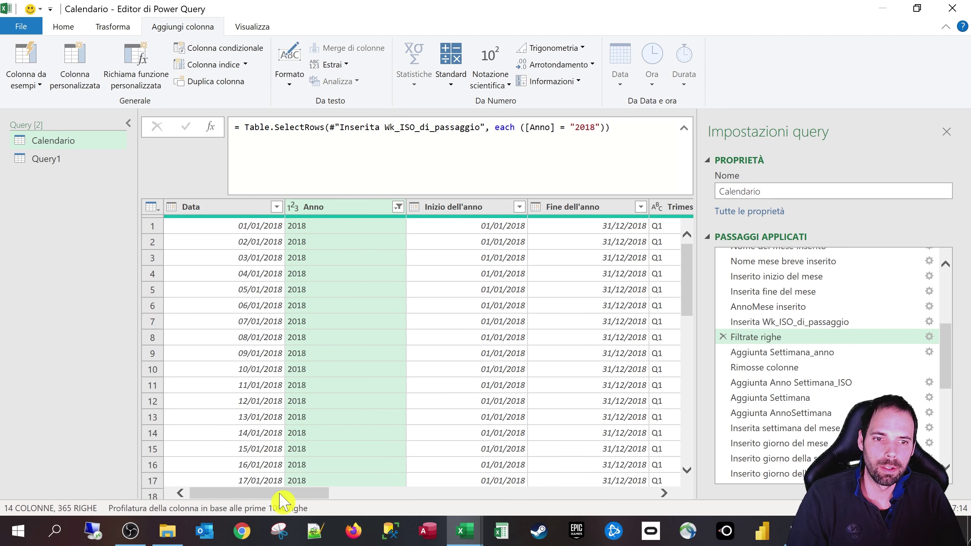
Step: Compare the first dates of January 2018 in the Data column with their week numbers in the Wk_ISO column
drag(280, 493, 206, 495)
click(251, 229)
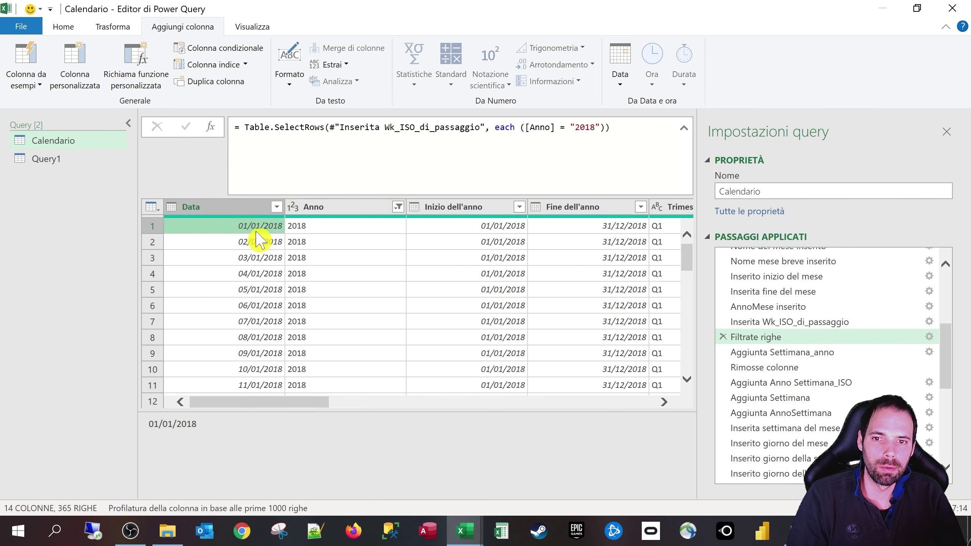
click(252, 241)
click(254, 257)
drag(412, 412, 694, 403)
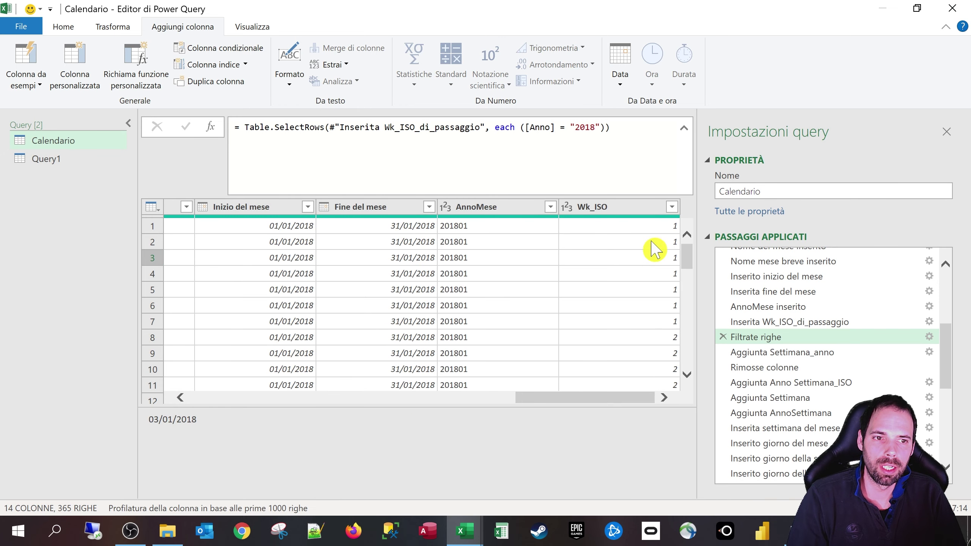
click(643, 226)
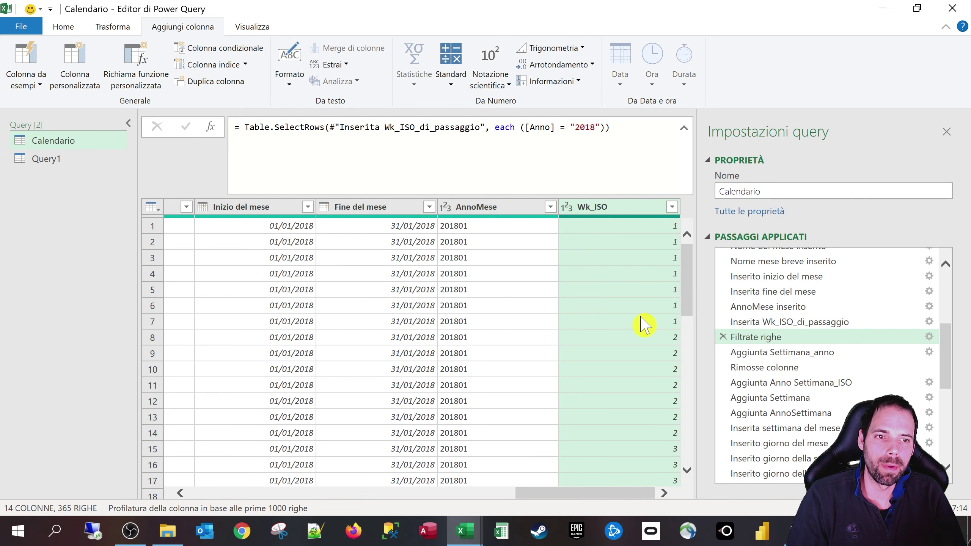
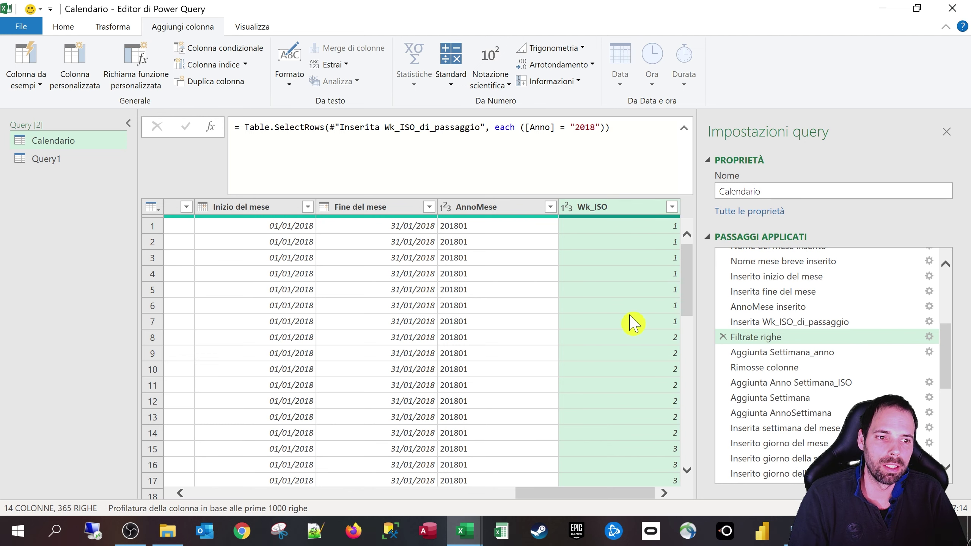
Step: Delete the Filtrate righe step from the Calendario query
click(722, 336)
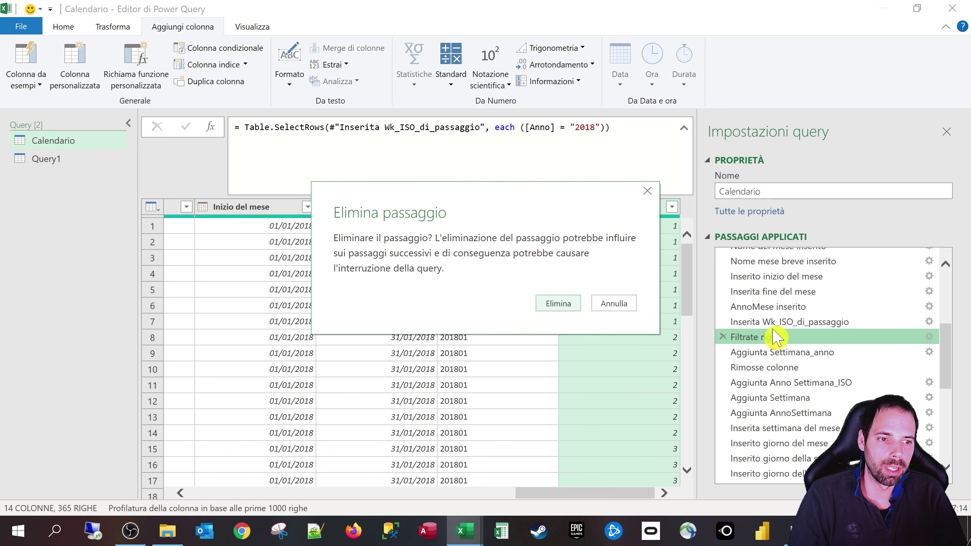
click(567, 310)
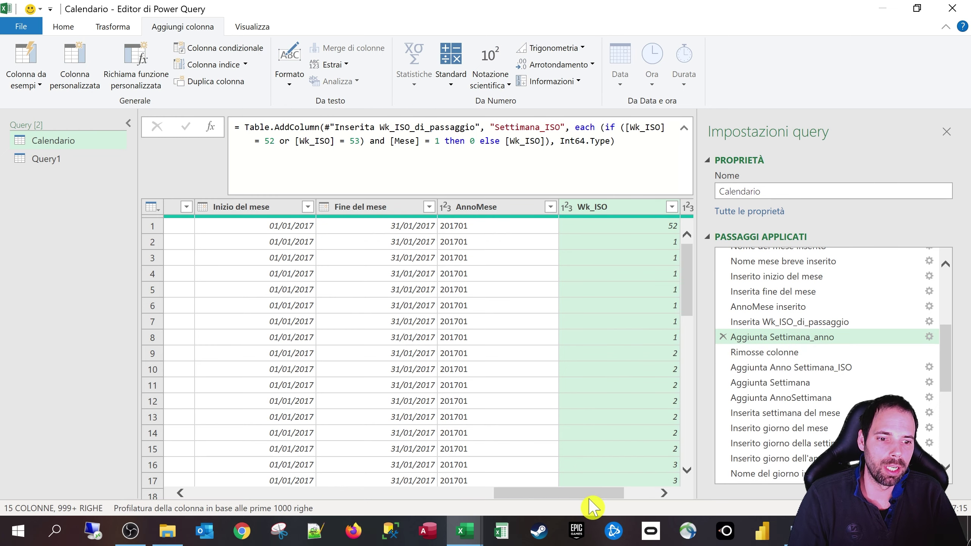
Step: View the Settimana_ISO column, examine its formula's 52/53 week and Mese conditions and else [Wk_ISO] part, and close the unchanged definition
drag(589, 498, 642, 511)
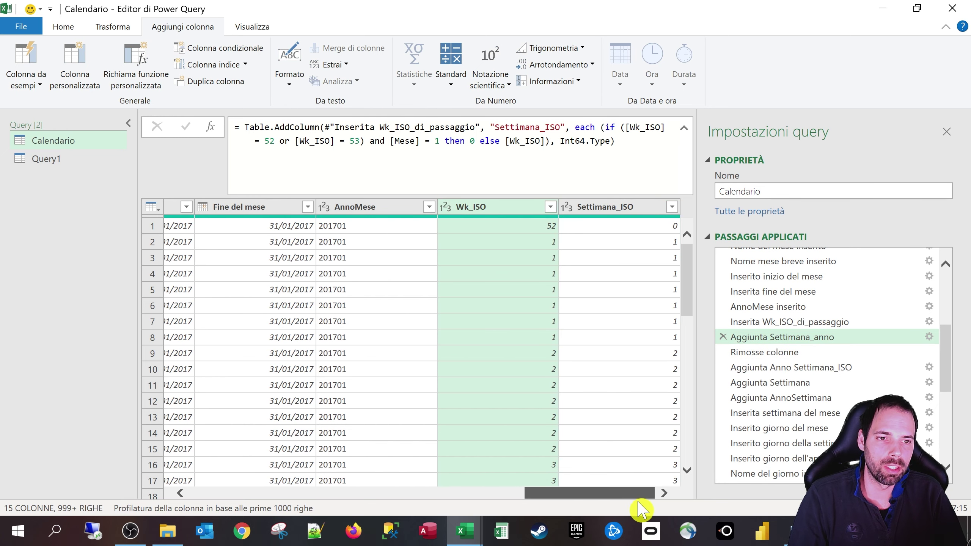
click(929, 336)
click(377, 246)
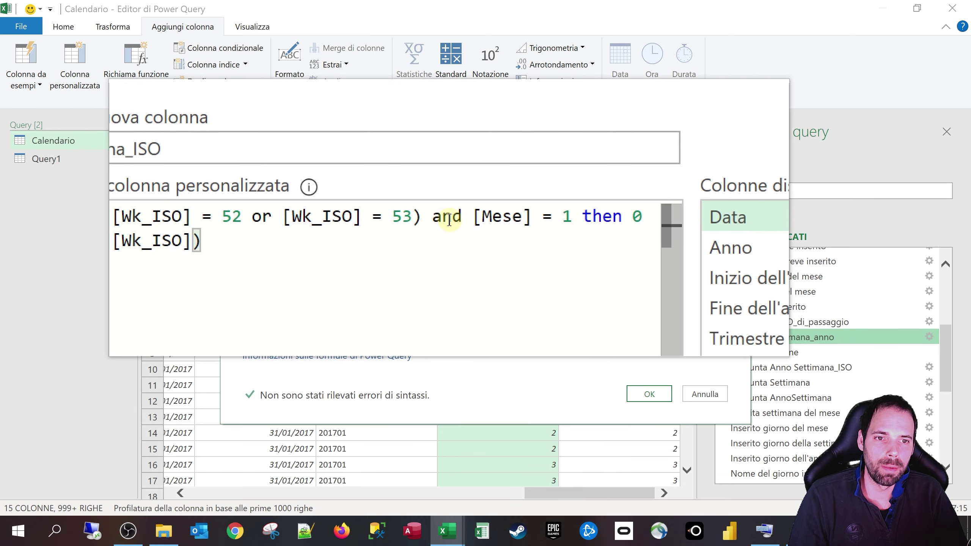
key(shift+Left)
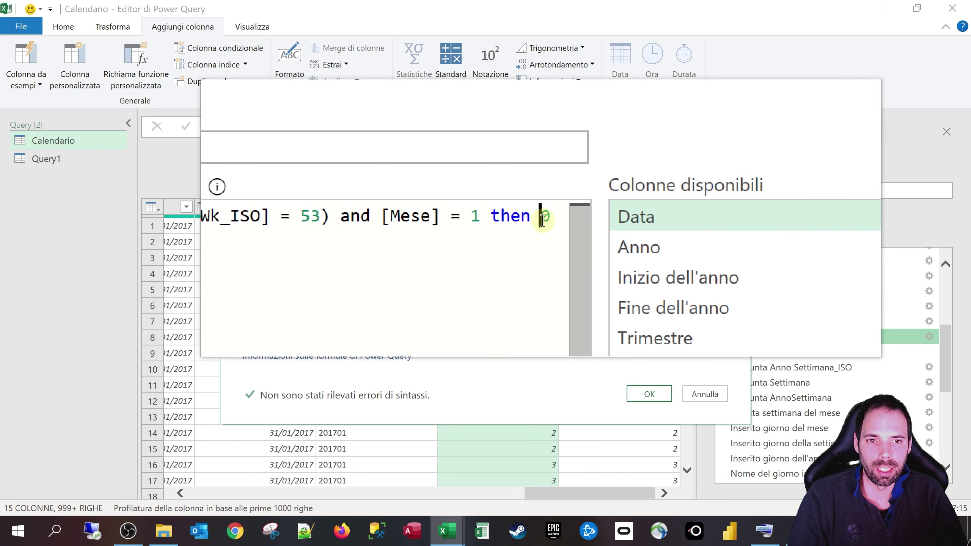
drag(331, 230, 256, 229)
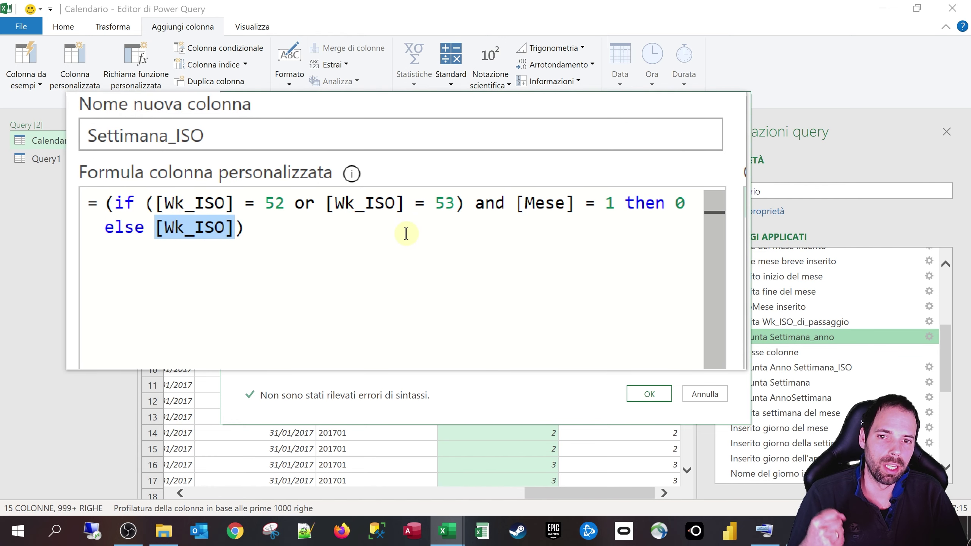
click(407, 234)
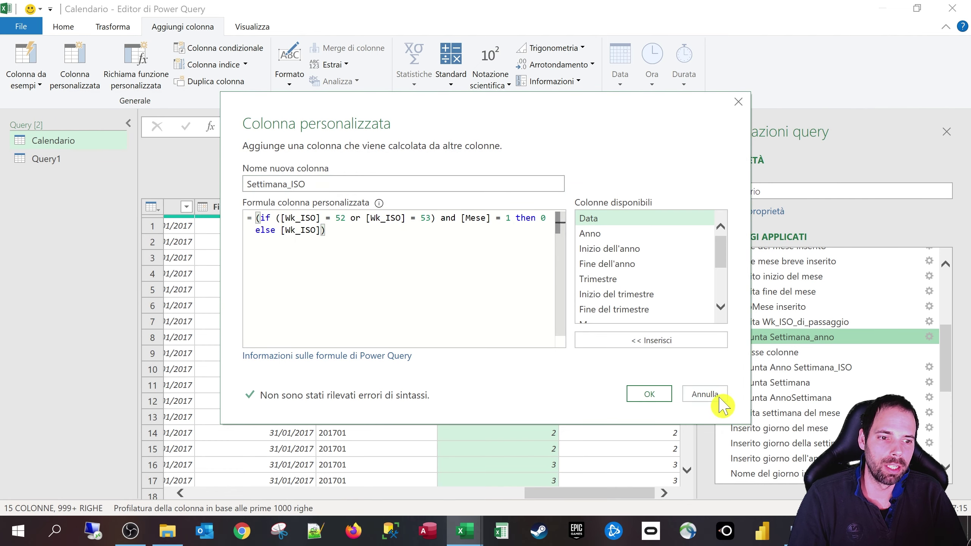
click(655, 395)
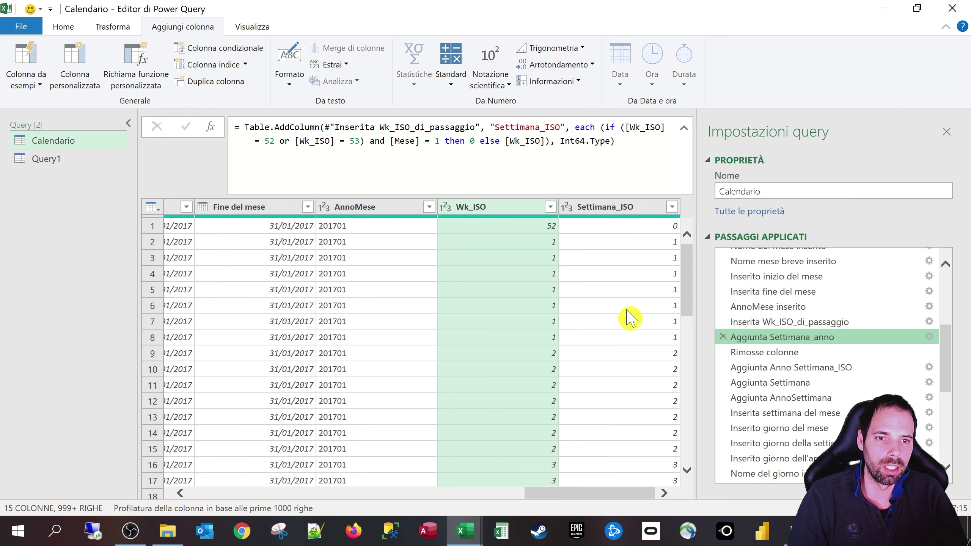
Step: Compare the Wk_ISO and Settimana_ISO columns, checking their first-row values at the Aggiunta Settimana_anno step
click(598, 209)
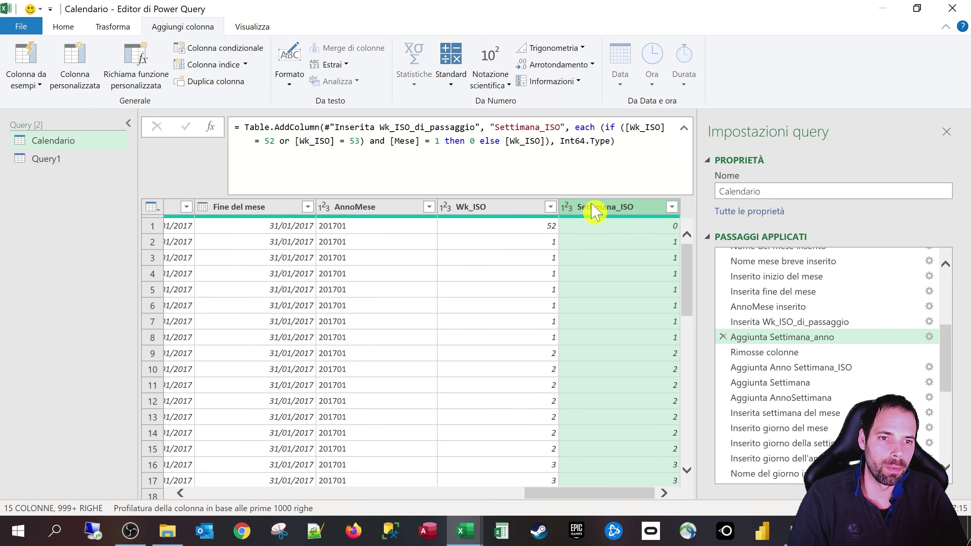
click(510, 212)
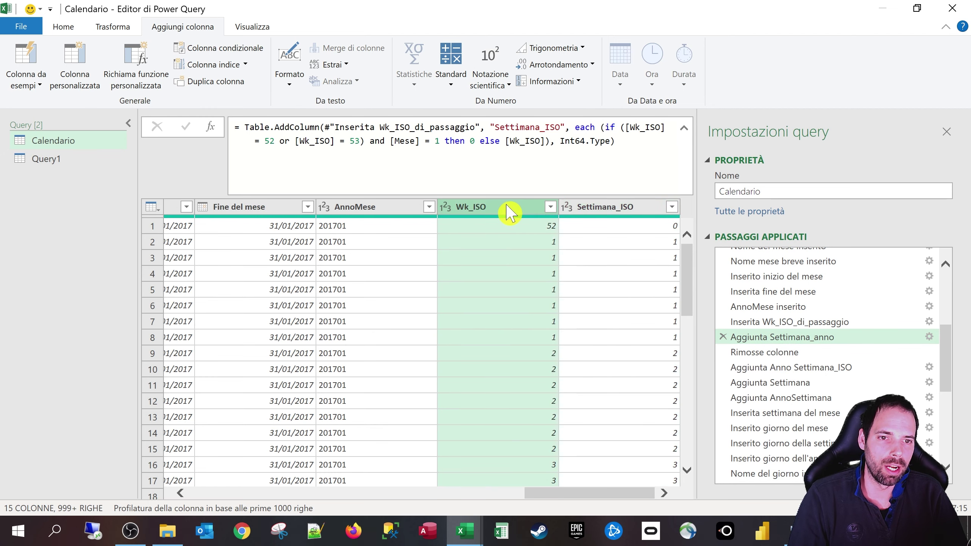
click(513, 227)
click(624, 230)
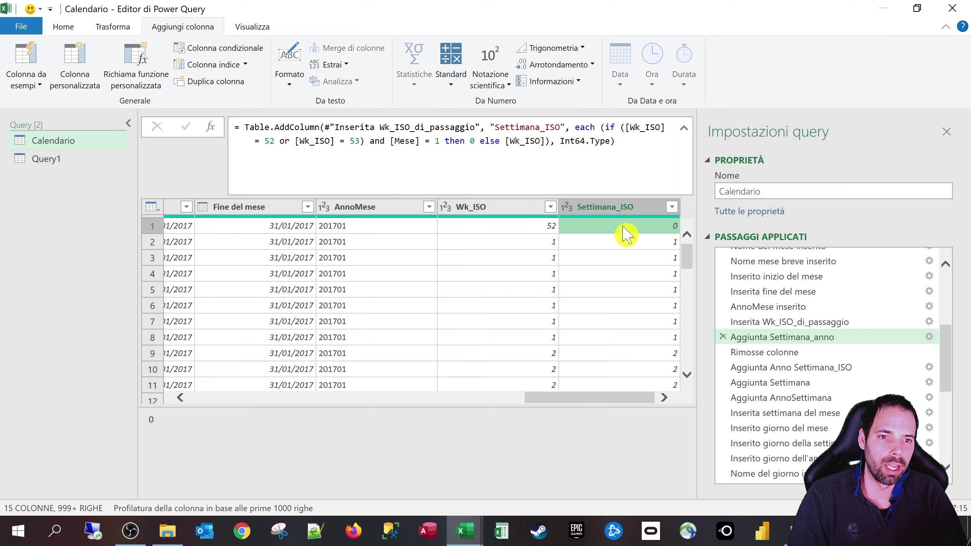
click(532, 230)
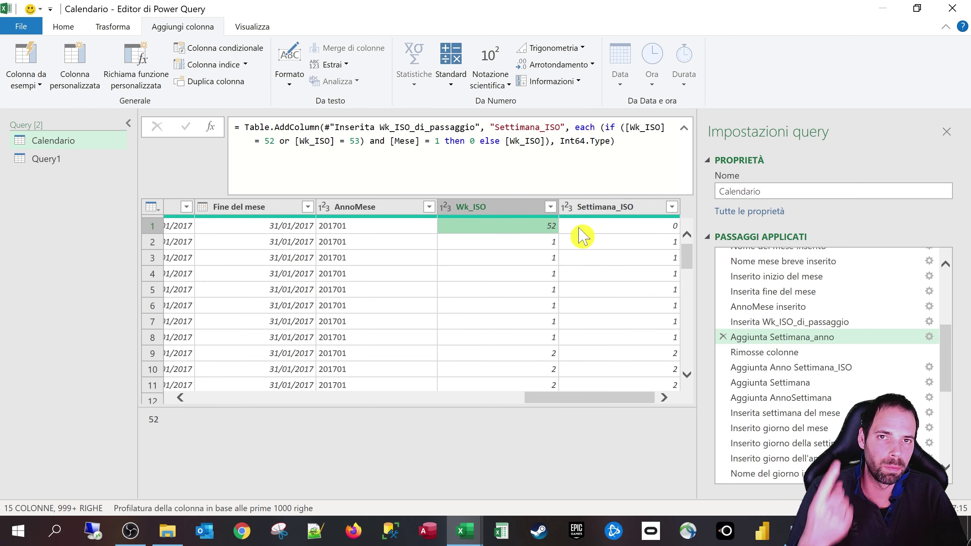
click(588, 236)
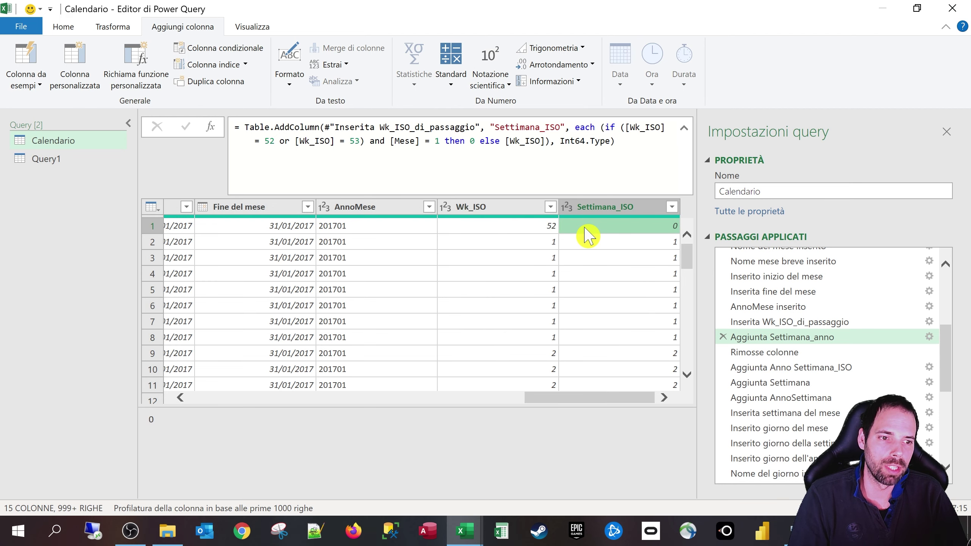
click(489, 209)
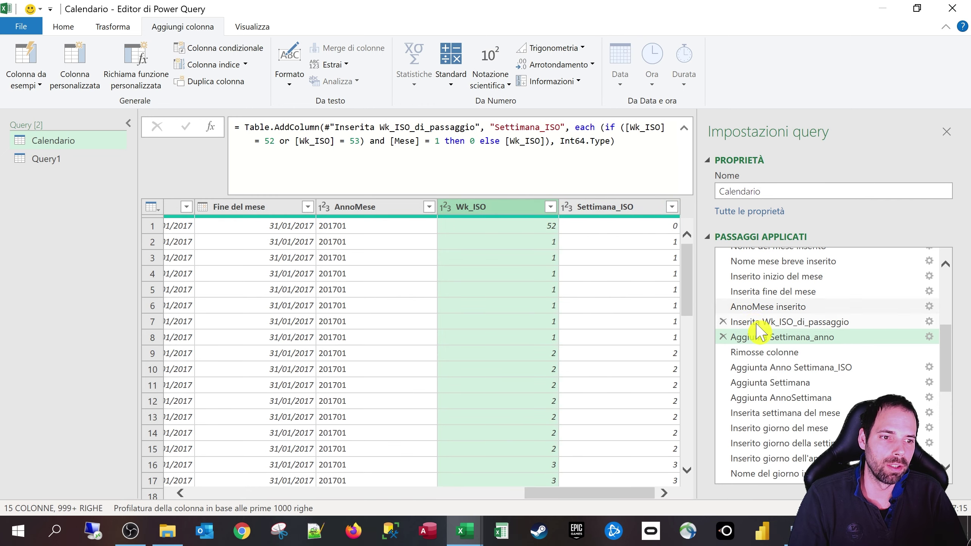
Step: Show the query at the Rimosse colonne step and check the columns around AnnoMese
click(771, 353)
drag(596, 494, 604, 494)
click(521, 209)
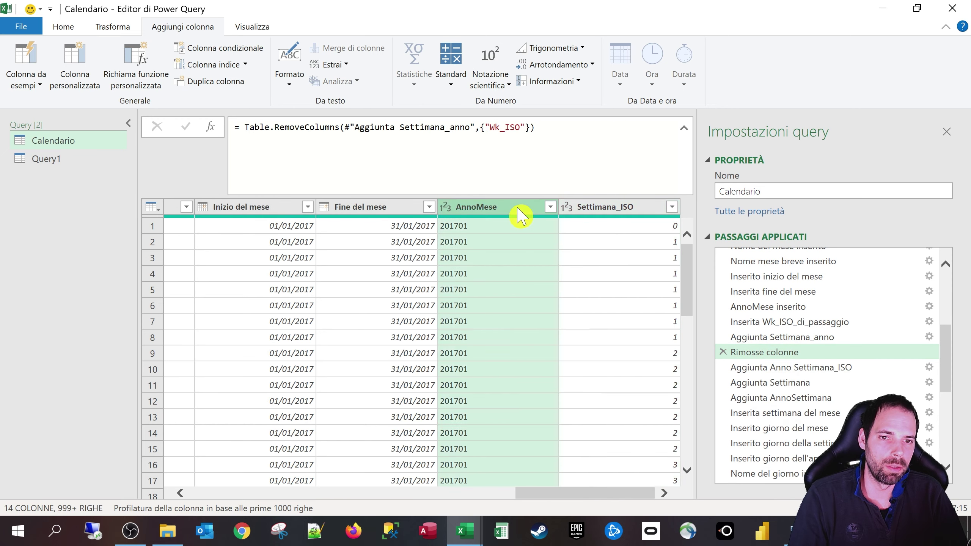
Step: Examine the Anno Settimana_ISO column and the if/else formula in its Aggiunta Anno Settimana_ISO step, leaving the settings without changes
click(795, 368)
drag(595, 498, 651, 501)
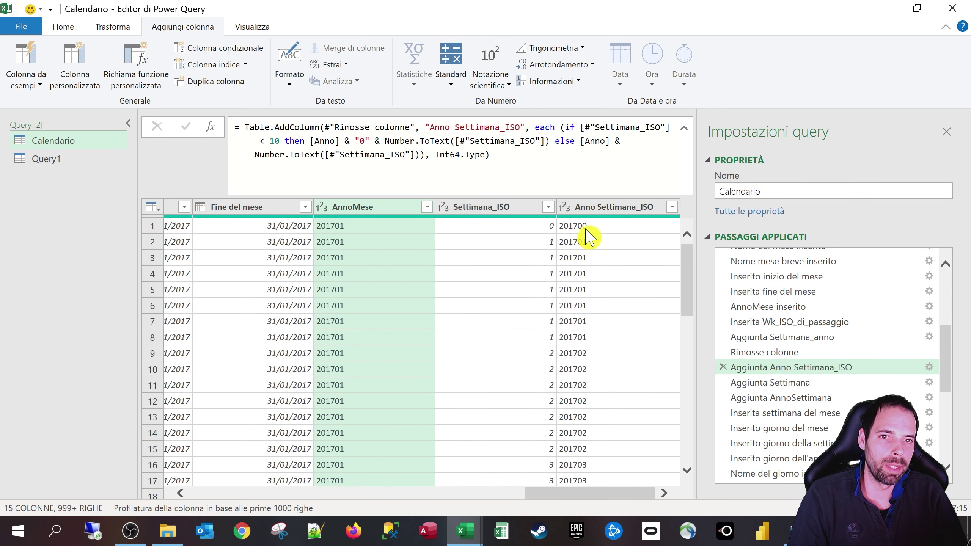
click(928, 367)
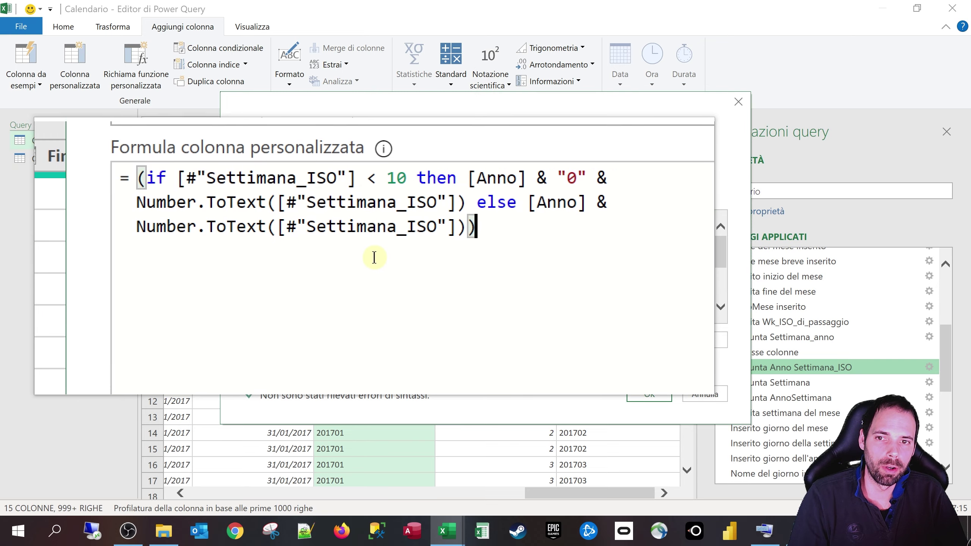
double_click(168, 186)
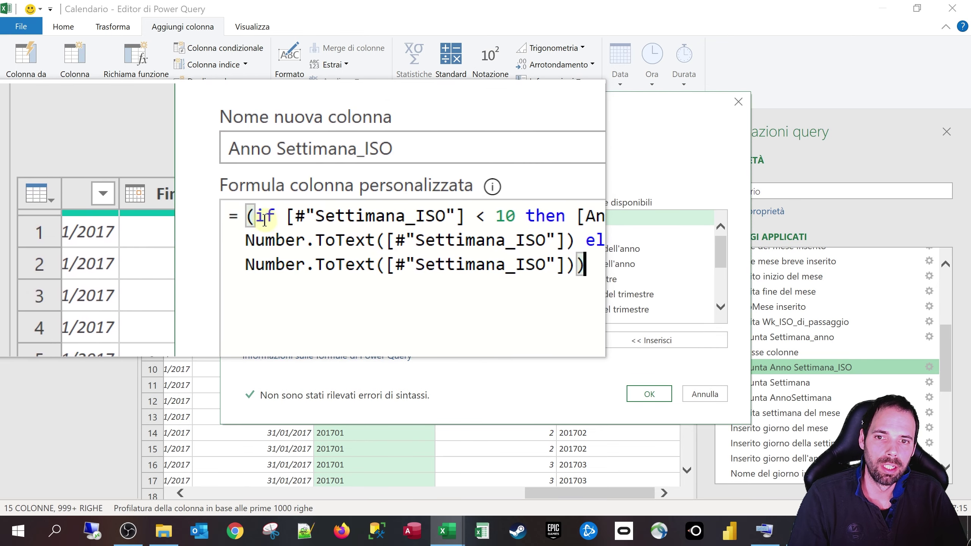
drag(287, 219, 495, 218)
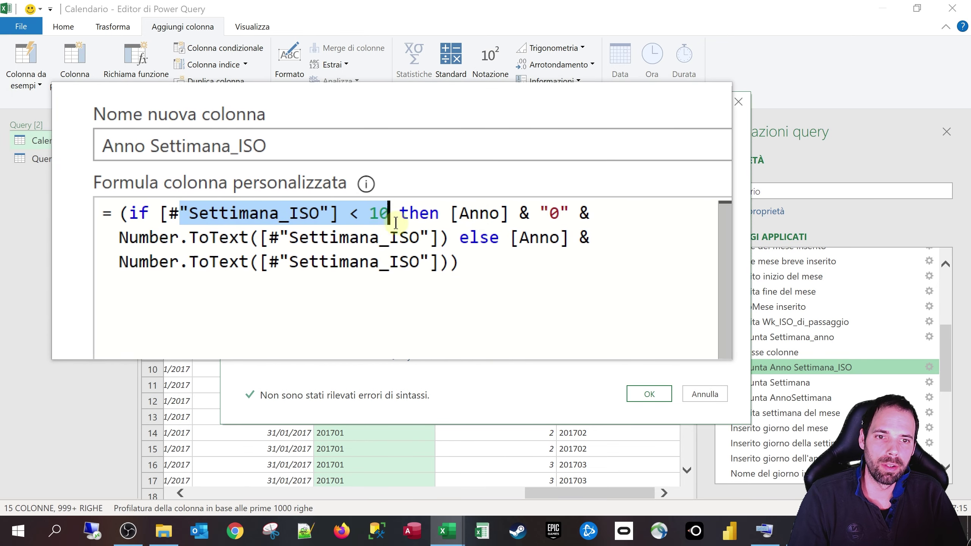
drag(387, 216, 452, 222)
double_click(499, 213)
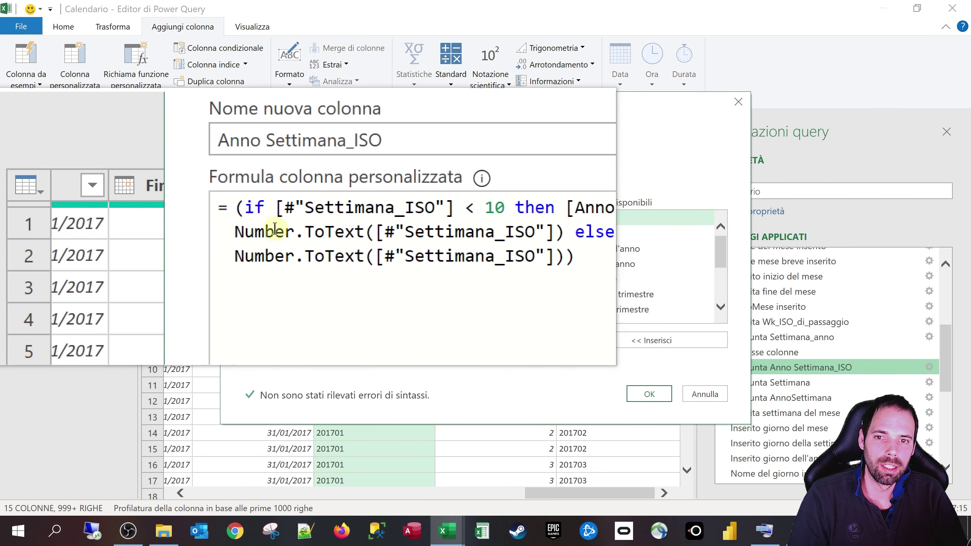
drag(222, 228, 504, 231)
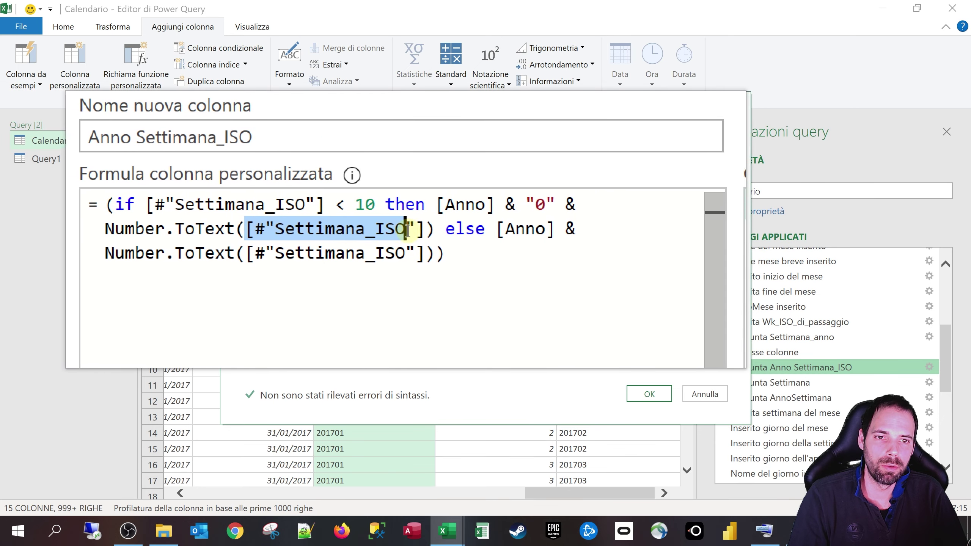
double_click(446, 208)
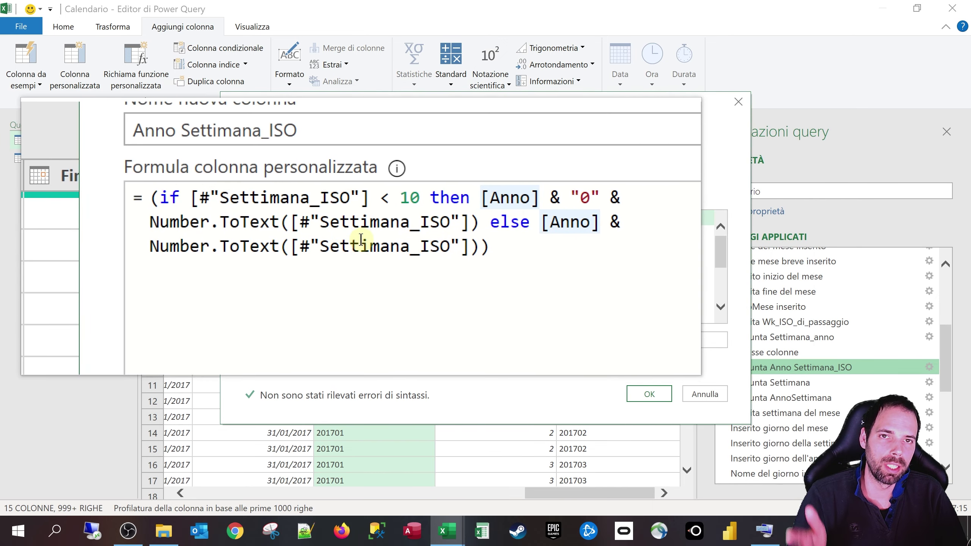
click(498, 250)
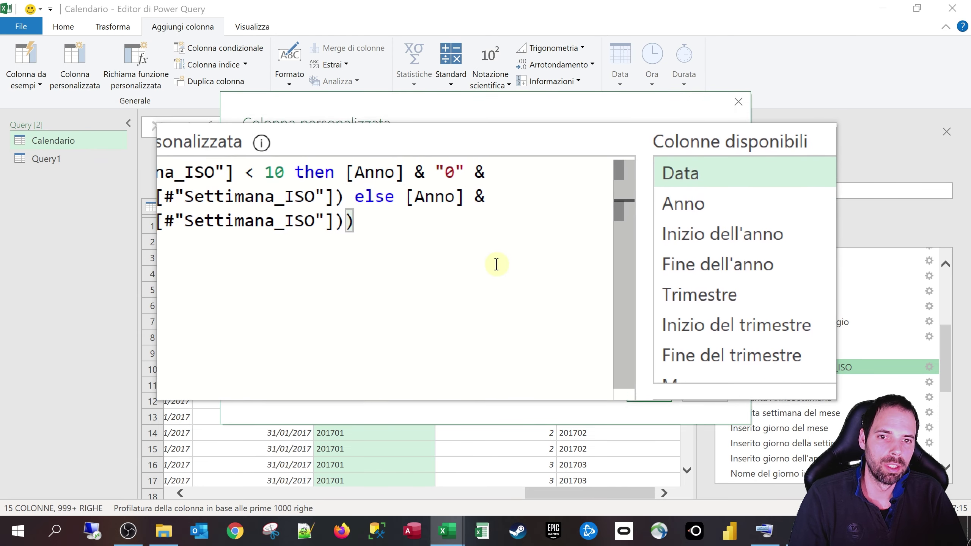
click(694, 394)
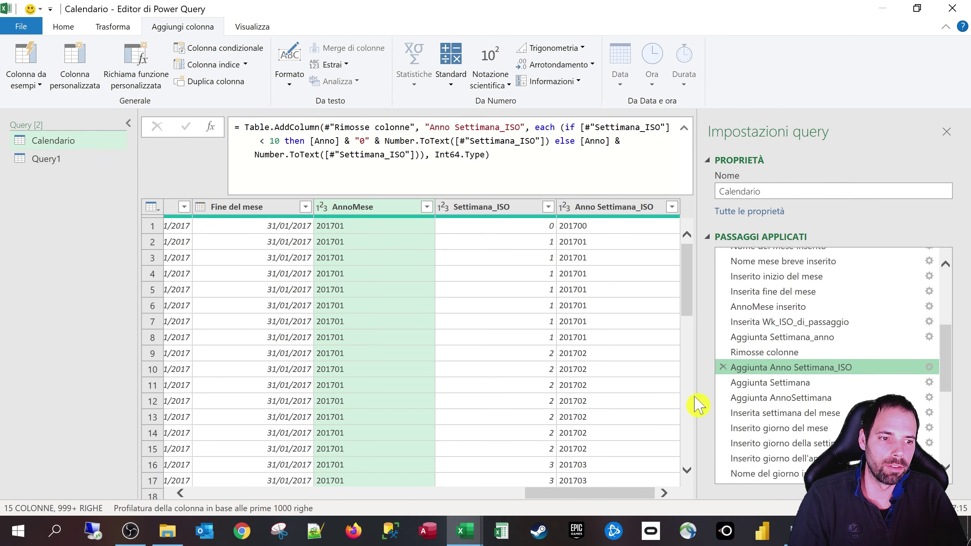
Step: Show the Settimana column from the Aggiunta Settimana step and examine its custom column formula
click(759, 383)
click(664, 494)
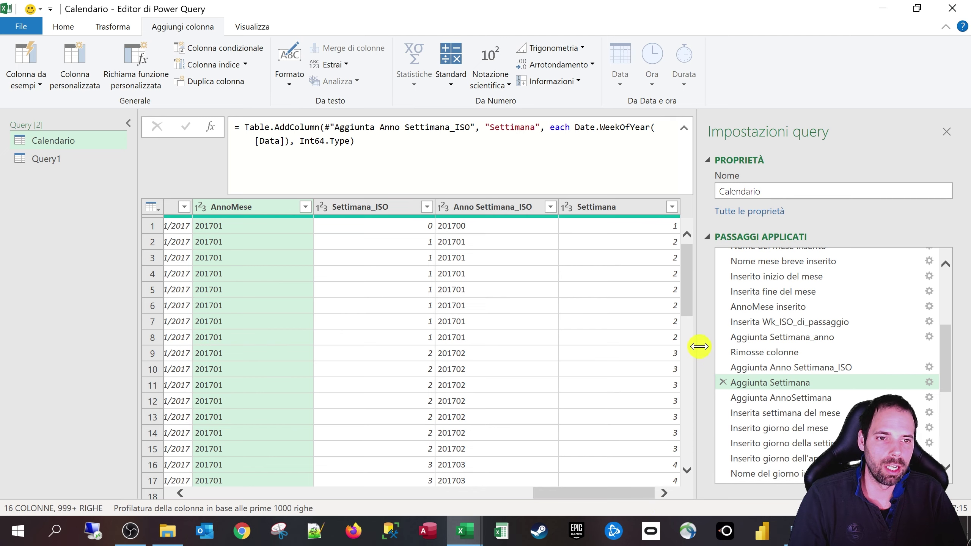
click(927, 382)
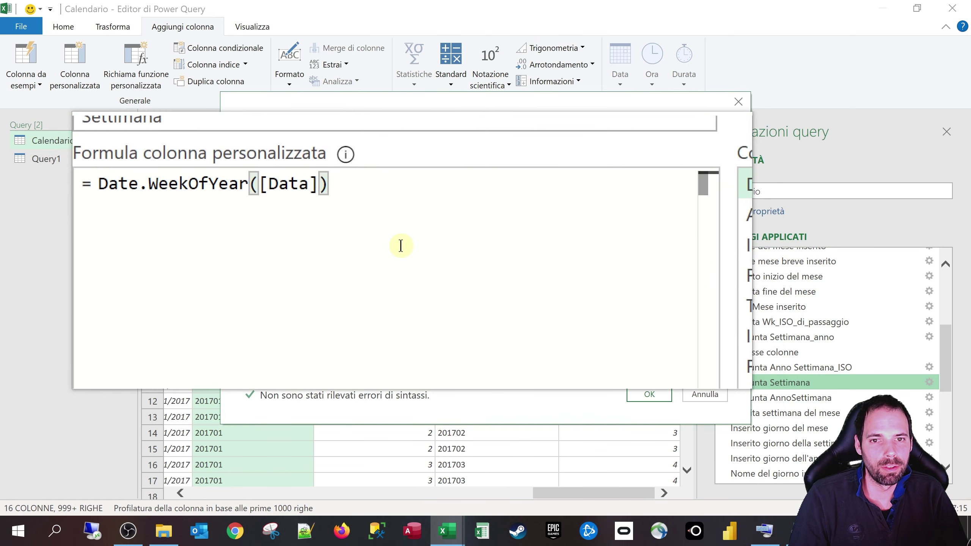
click(275, 217)
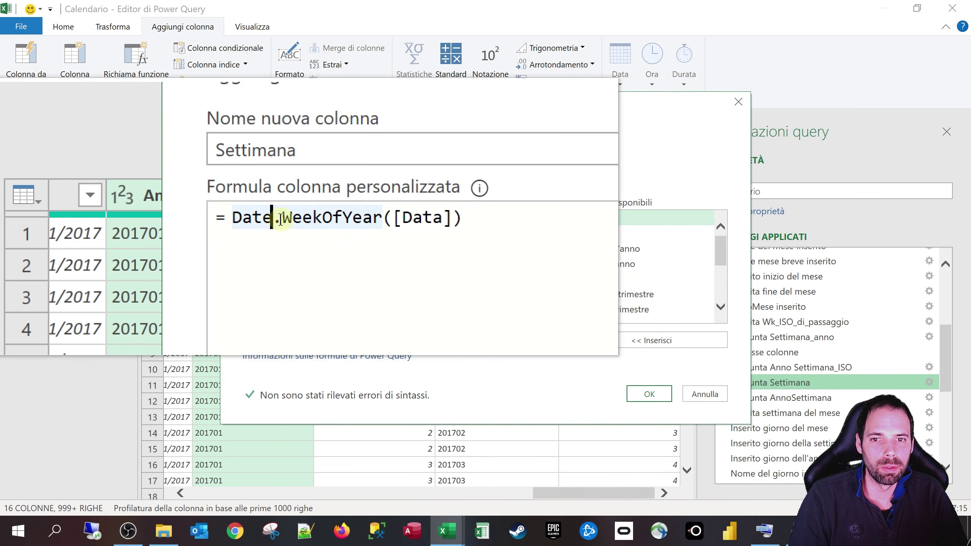
drag(375, 217, 130, 218)
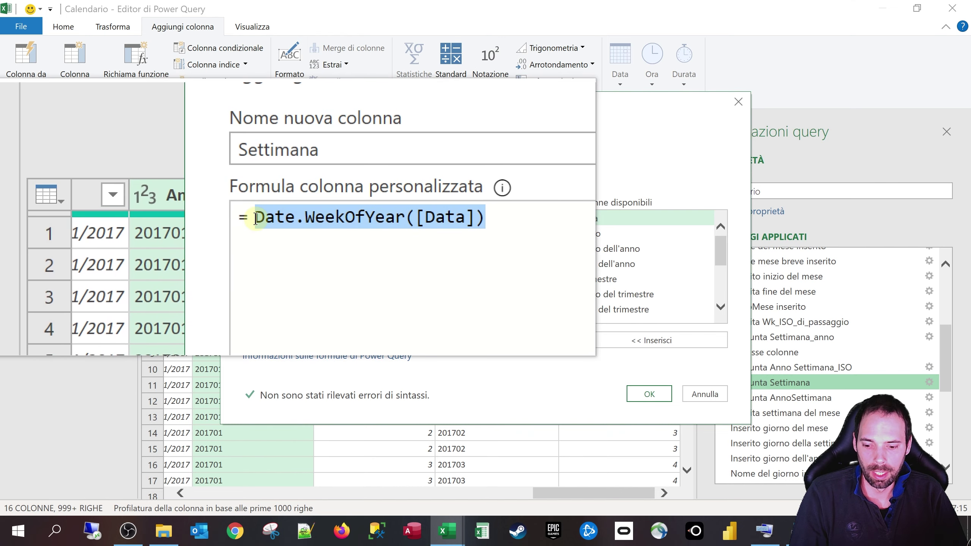
Step: Try retyping the Settimana formula as Date.W to browse the suggested week functions, and discard the changes
key(Delete)
text(Date.)
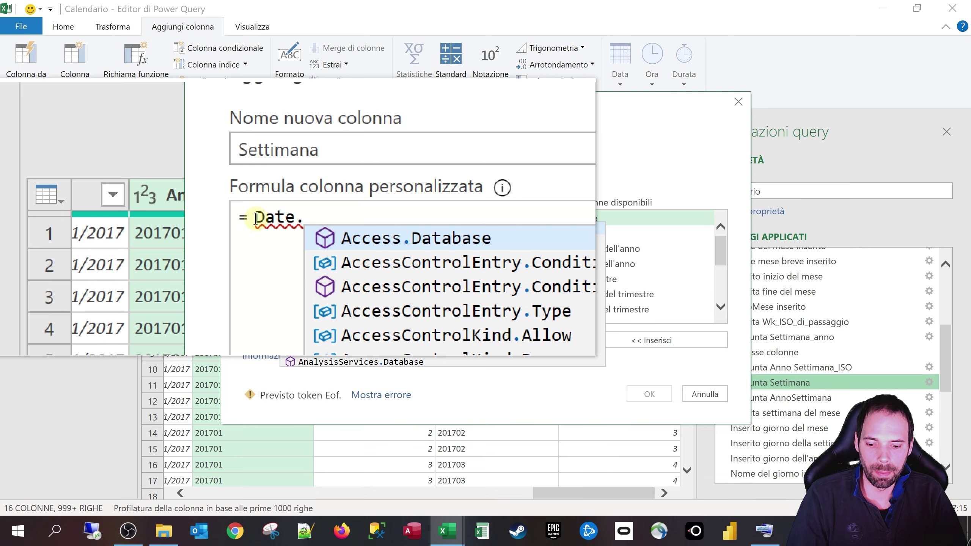
text(W)
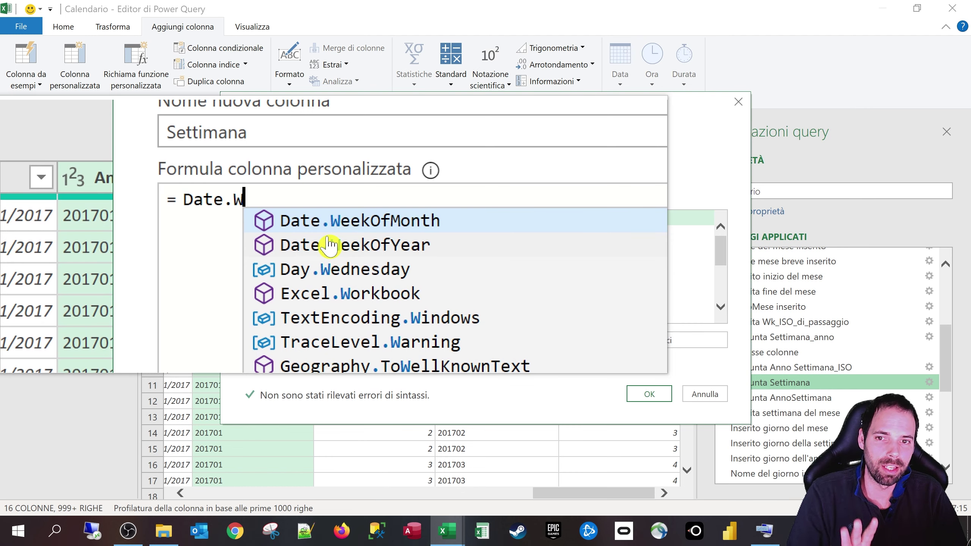
key(Left)
key(Left)
key(Left)
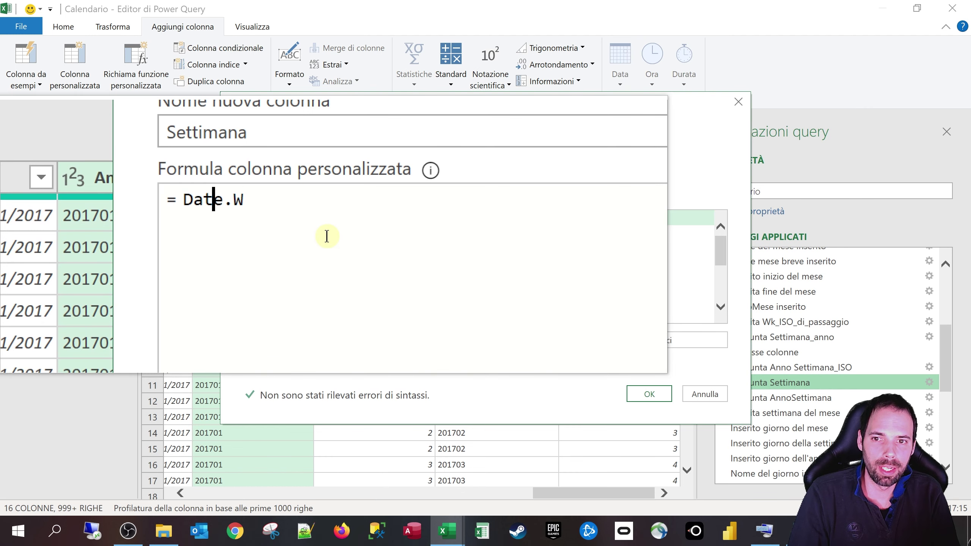
key(BackSpace)
text(d)
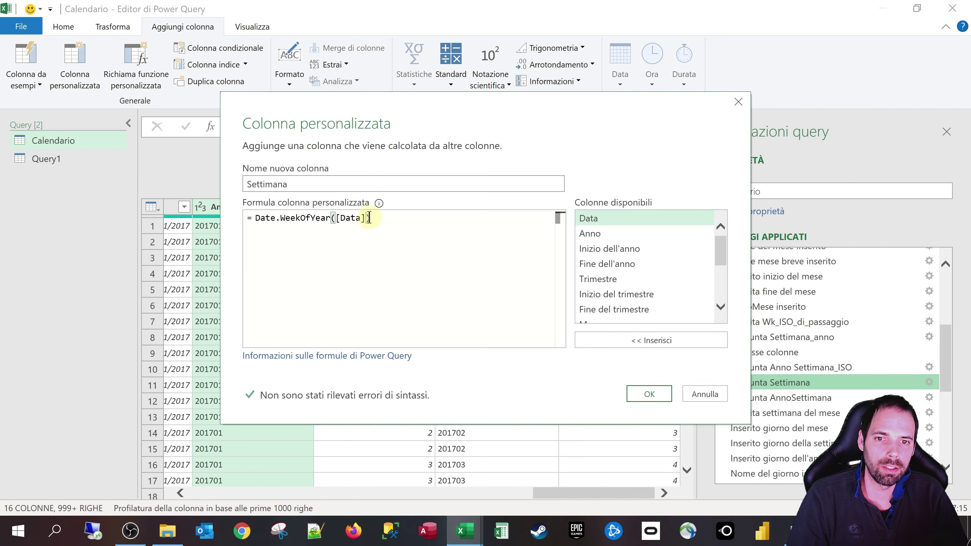
key(Escape)
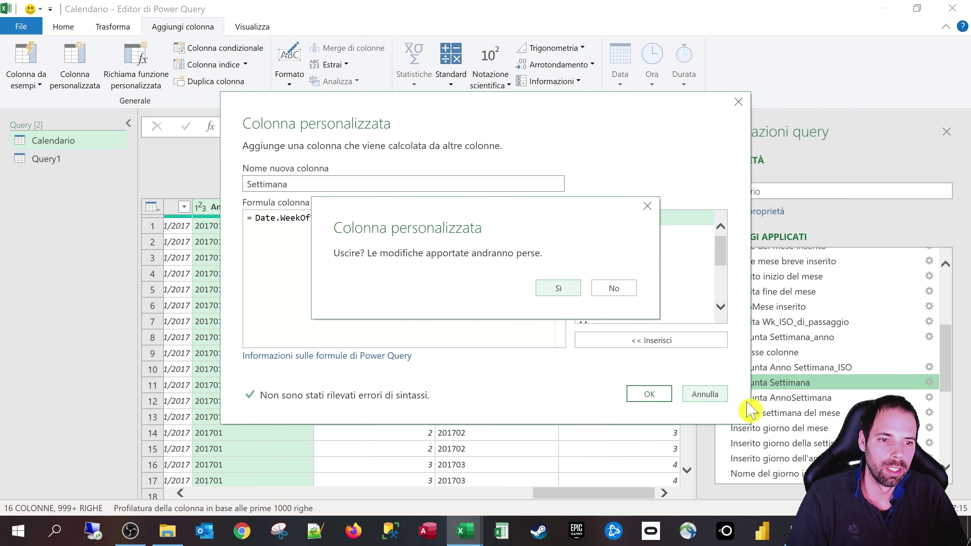
click(562, 295)
Step: Show the AnnoSettimana column from the Aggiunta AnnoSettimana step and examine the formula in its custom column settings
click(765, 398)
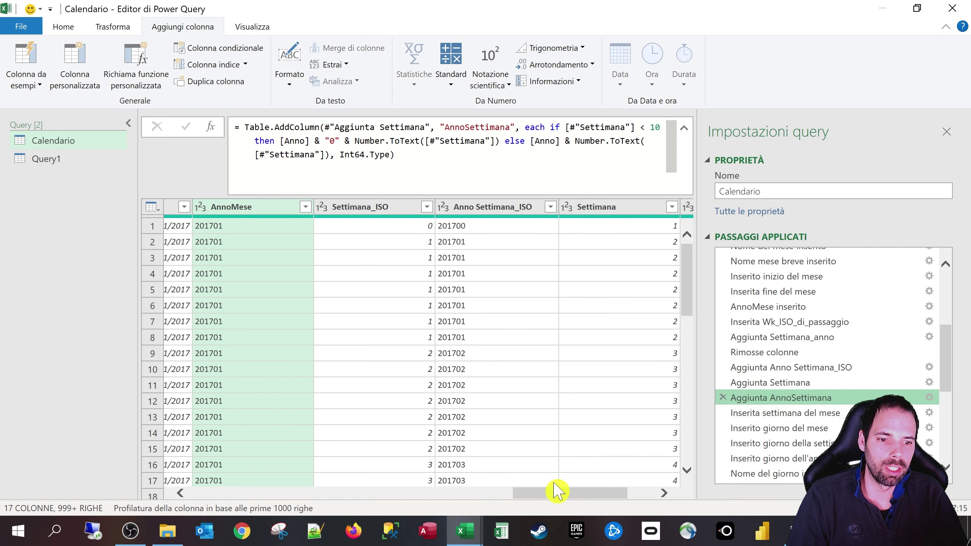
drag(557, 492, 585, 493)
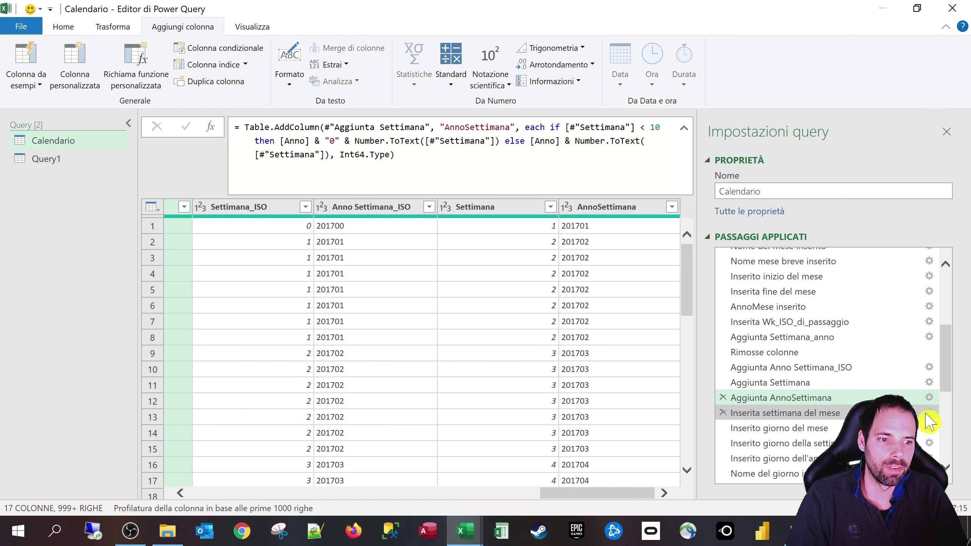
click(929, 398)
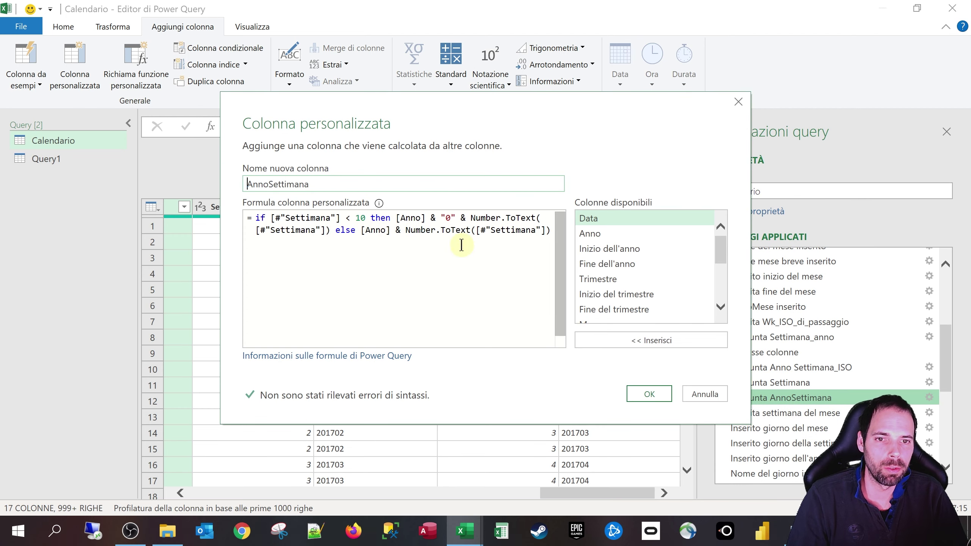
drag(473, 232, 529, 237)
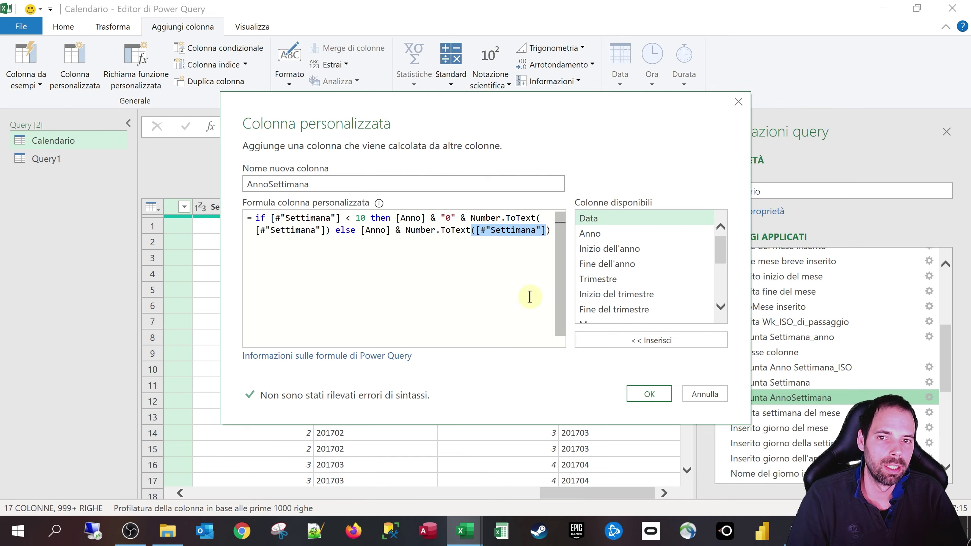
click(661, 394)
Step: Open the custom column settings of the Inserita settimana del mese step and examine the description of its Date.WeekOfMonth function
scroll(798, 391, down, 3)
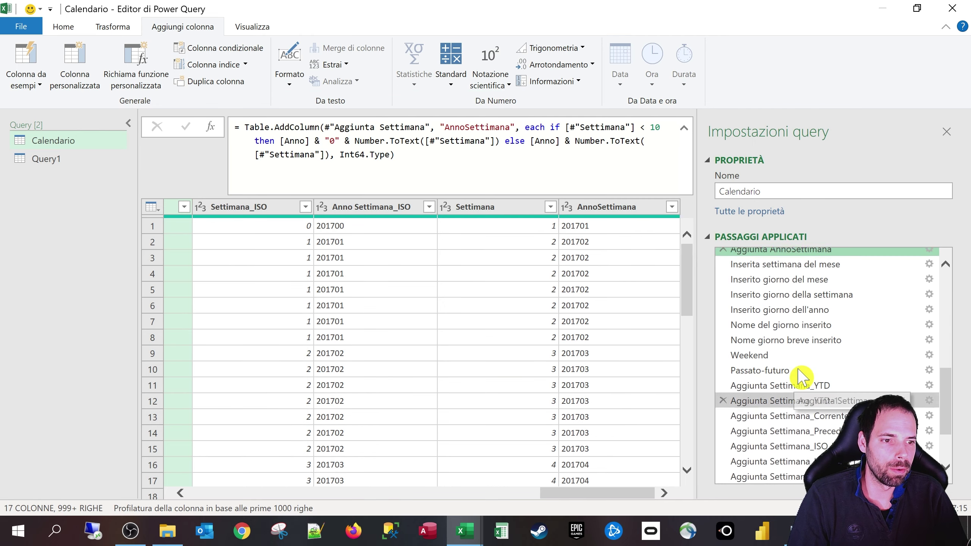
scroll(801, 367, up, 1)
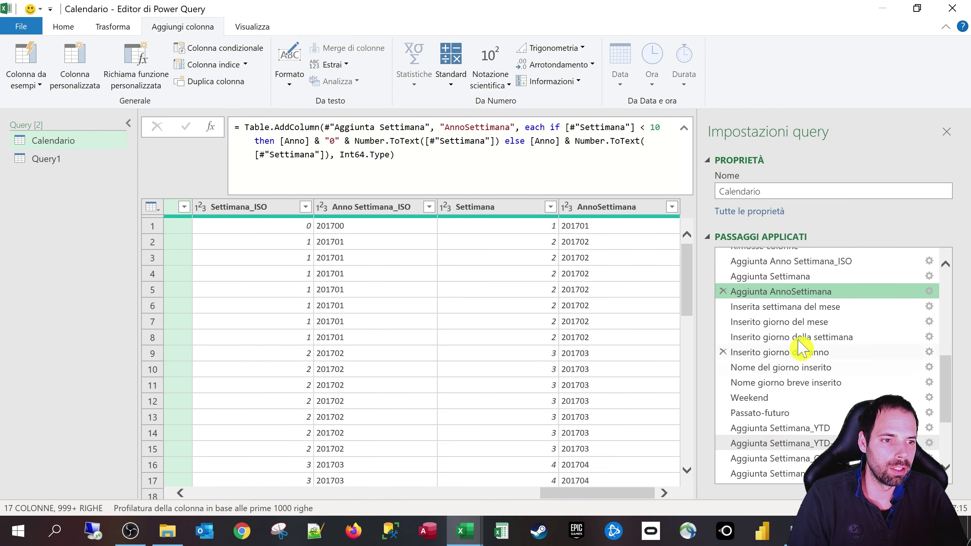
click(802, 313)
scroll(809, 373, down, 3)
scroll(816, 421, up, 2)
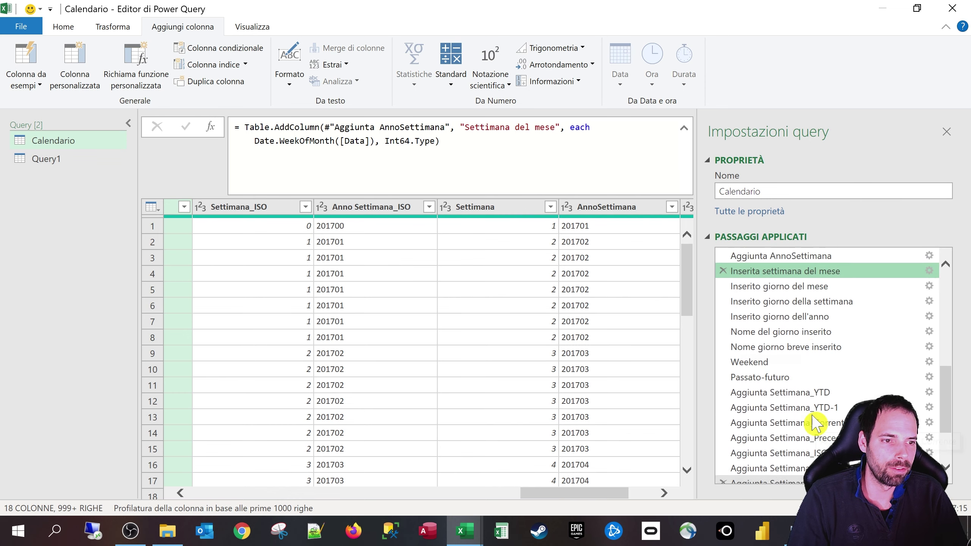
scroll(813, 417, up, 2)
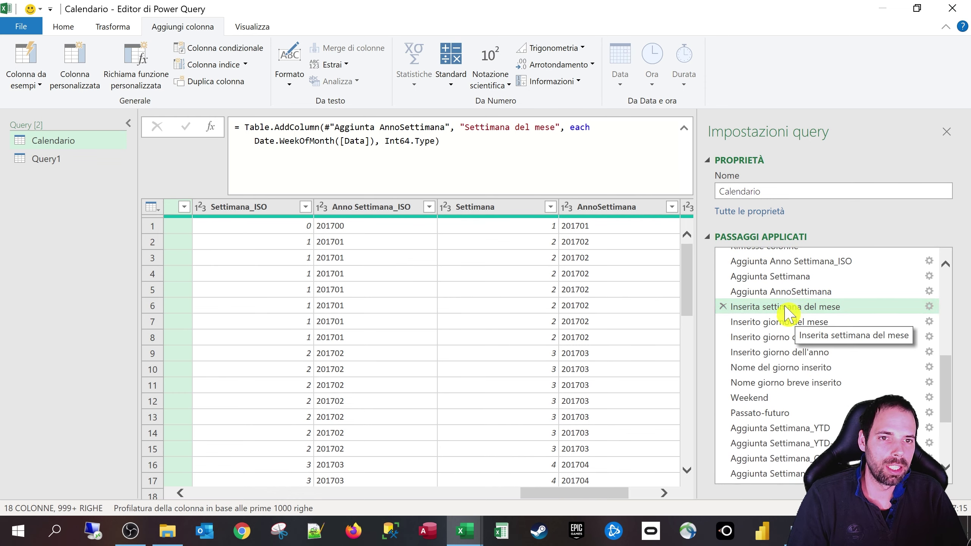
click(769, 312)
click(929, 307)
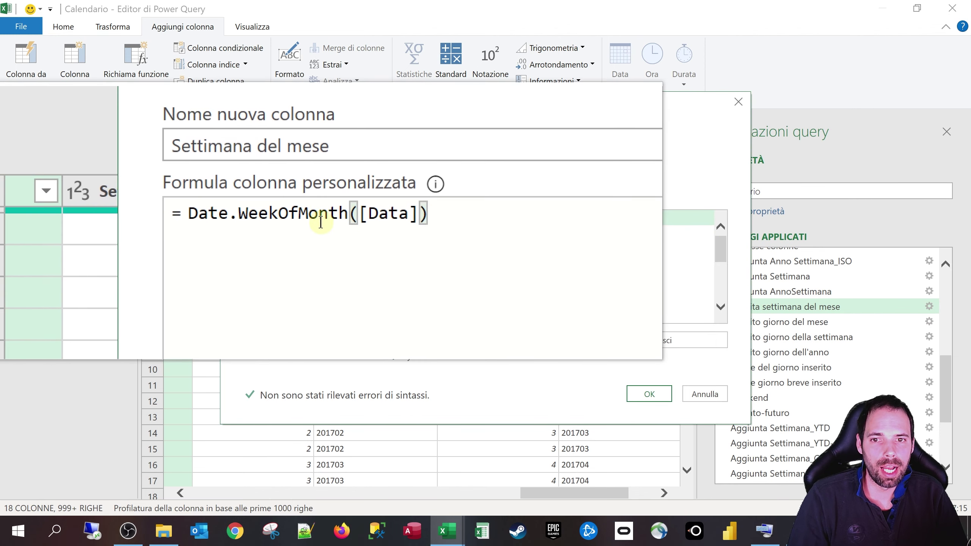
mouse_move(324, 217)
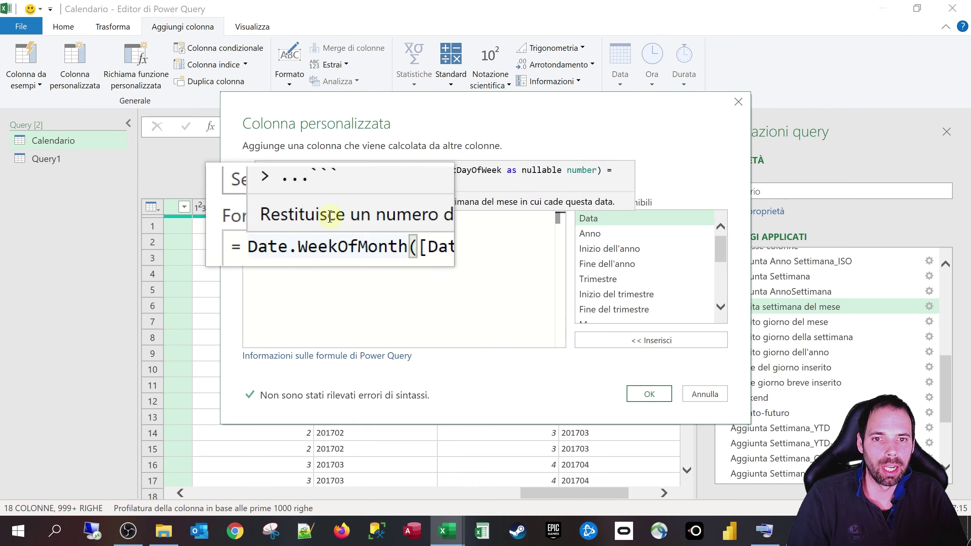
Step: Close the custom column settings unchanged and examine how the Settimana del mese values progress across the end of the first month
click(699, 395)
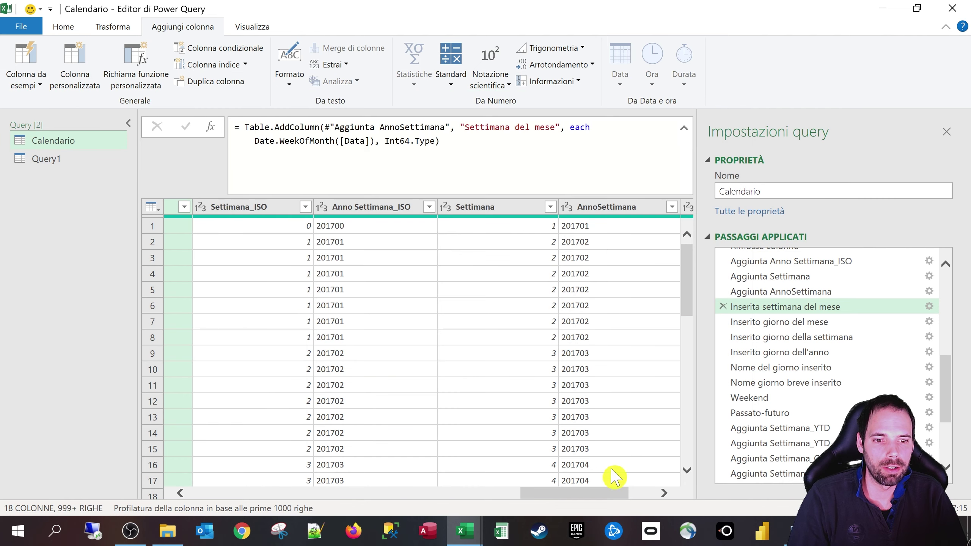
click(608, 230)
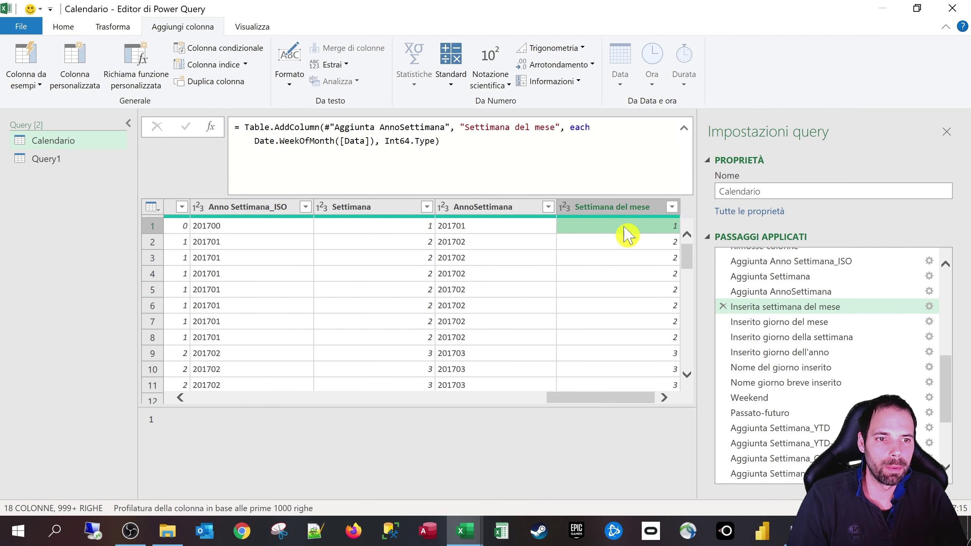
click(626, 242)
click(618, 289)
click(615, 321)
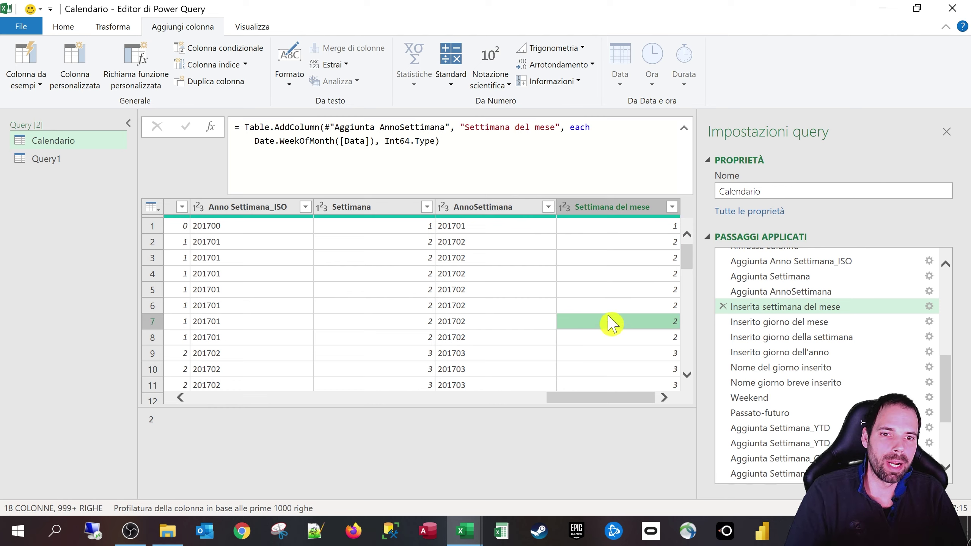
scroll(609, 309, down, 6)
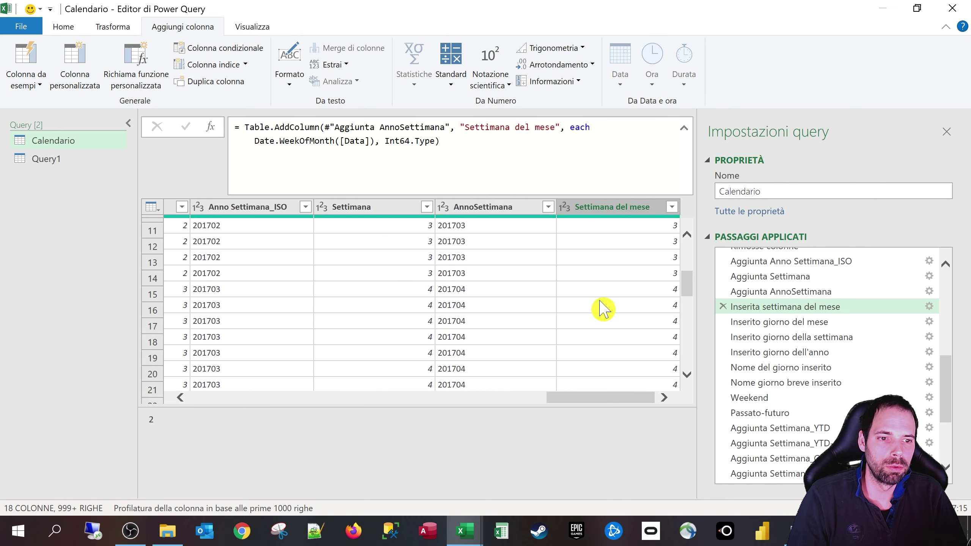
scroll(601, 310, down, 3)
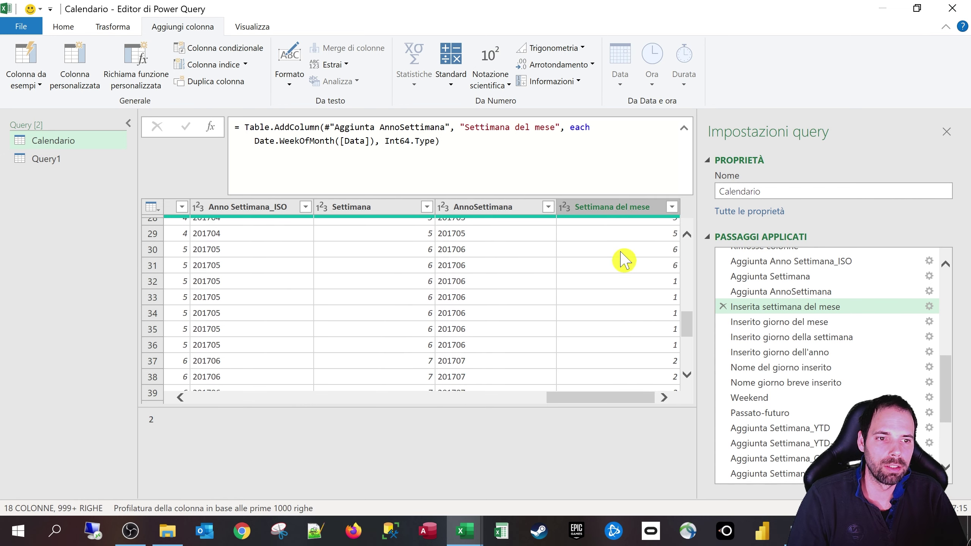
drag(622, 253, 615, 380)
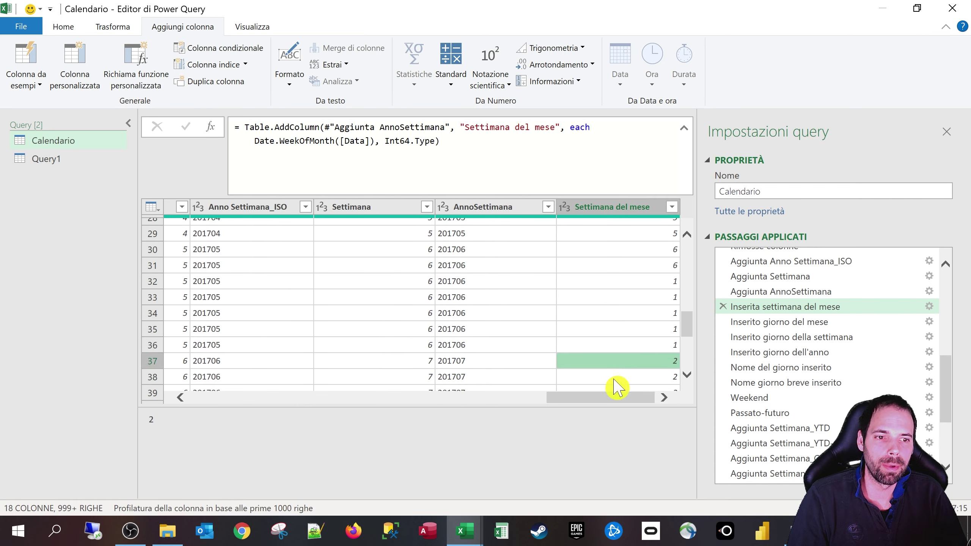
click(615, 379)
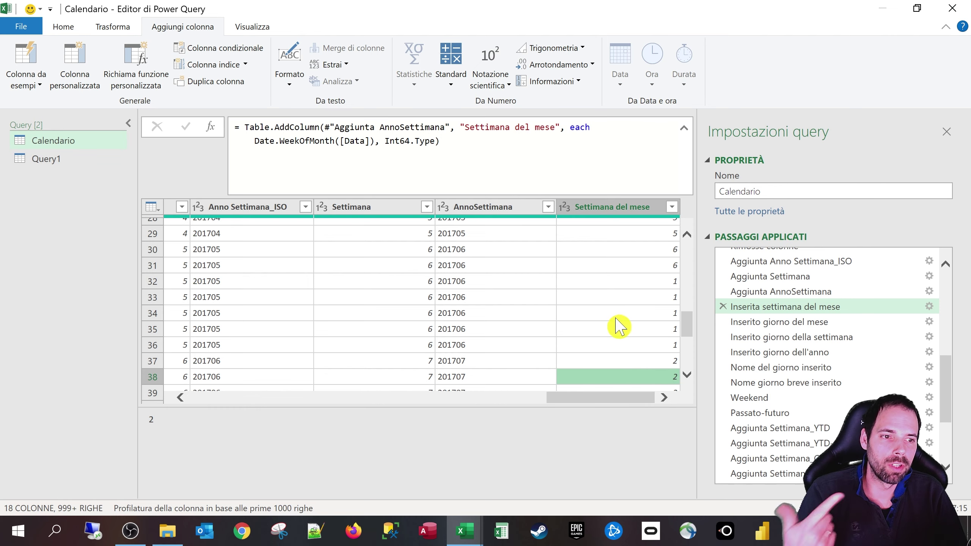
Step: Show the Giorno del mese column from the Inserito giorno del mese step and examine its values across the month changes
click(768, 325)
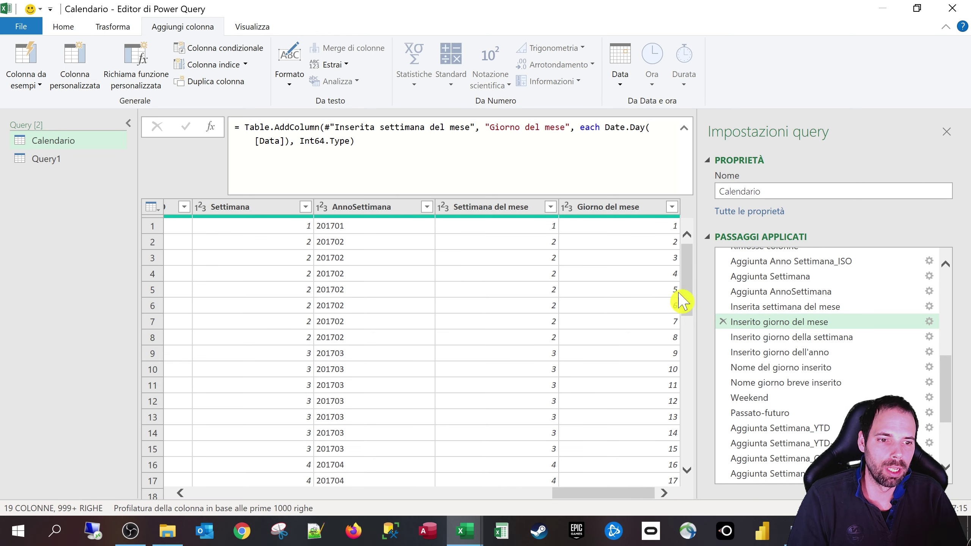
scroll(680, 303, down, 8)
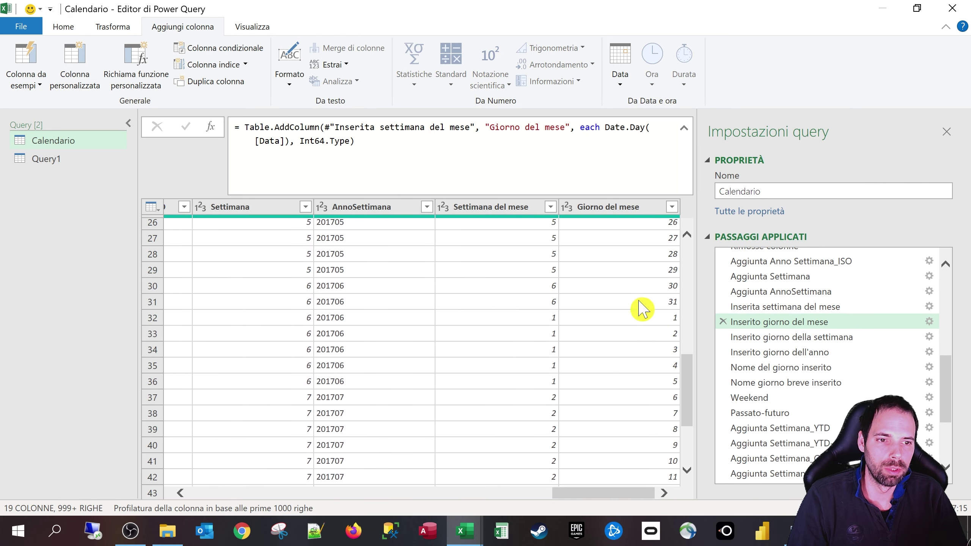
scroll(645, 399, down, 9)
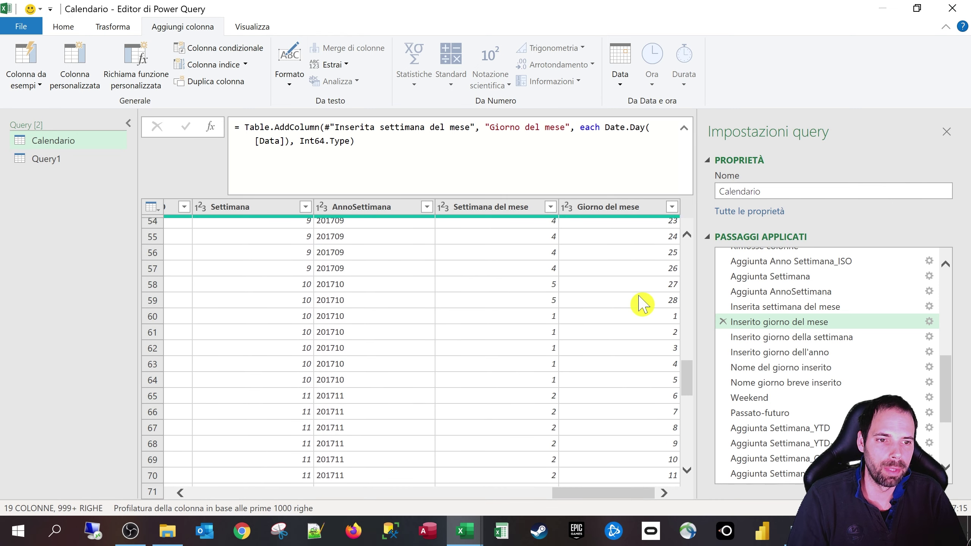
click(643, 304)
scroll(639, 321, up, 2)
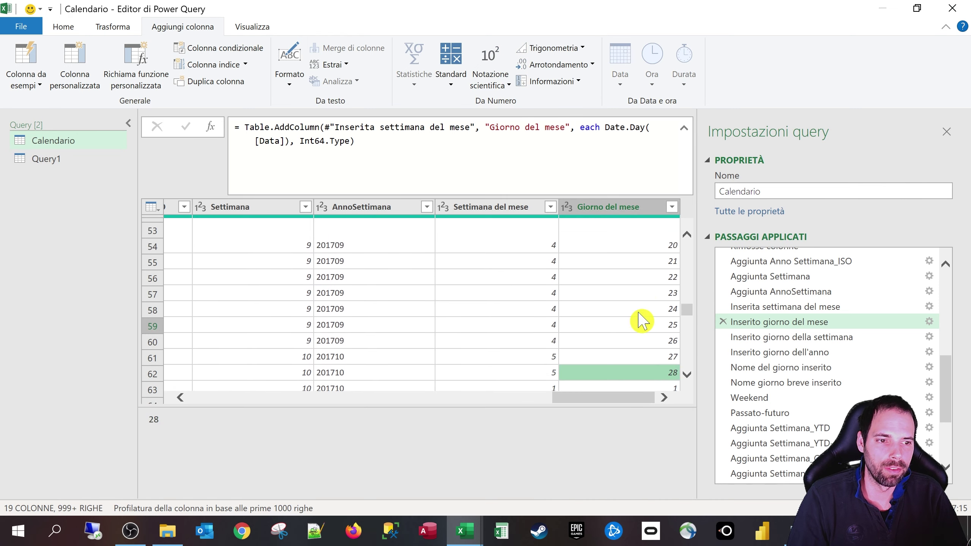
Step: Examine the Date.Day formula in the custom column settings of the Inserito giorno del mese step, then close them
click(930, 321)
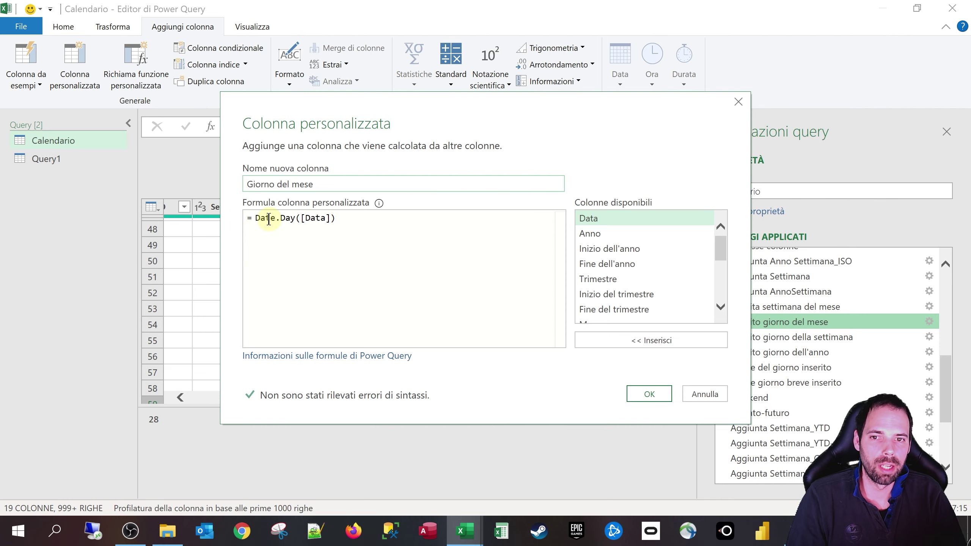
double_click(269, 219)
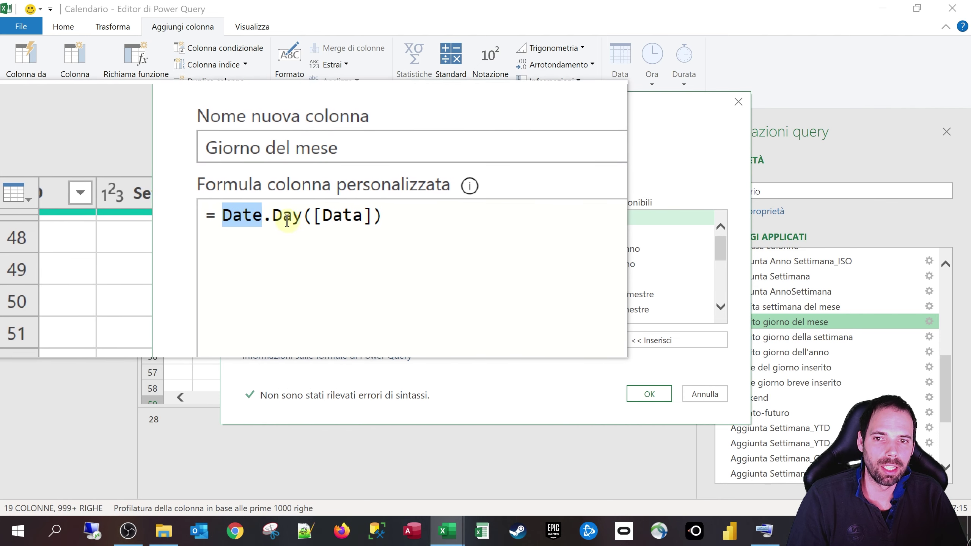
double_click(288, 218)
drag(301, 218, 331, 218)
click(665, 394)
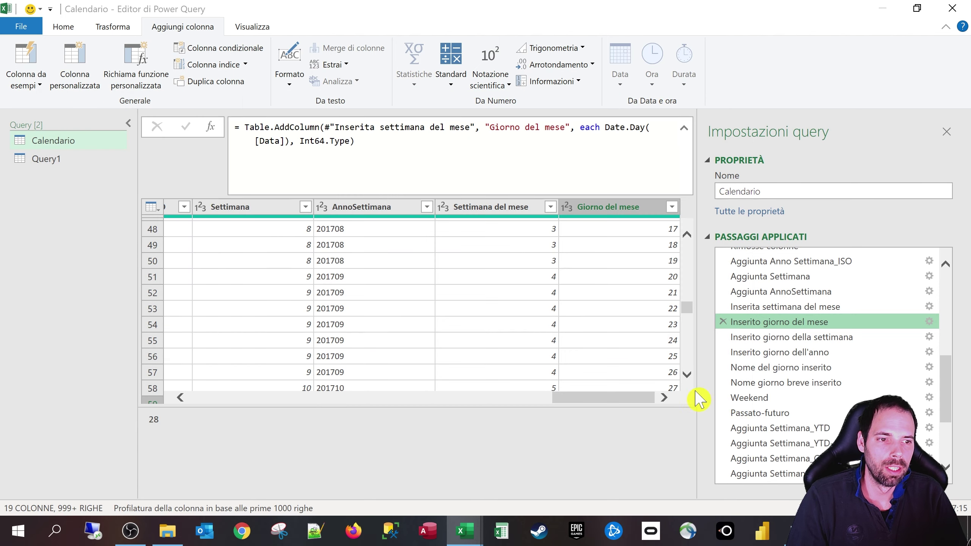
Step: Show the Giorno della settimana column and examine the Date.DayOfWeek formula and its +1 term in the step's settings, leaving them unchanged
click(803, 339)
drag(604, 495, 651, 493)
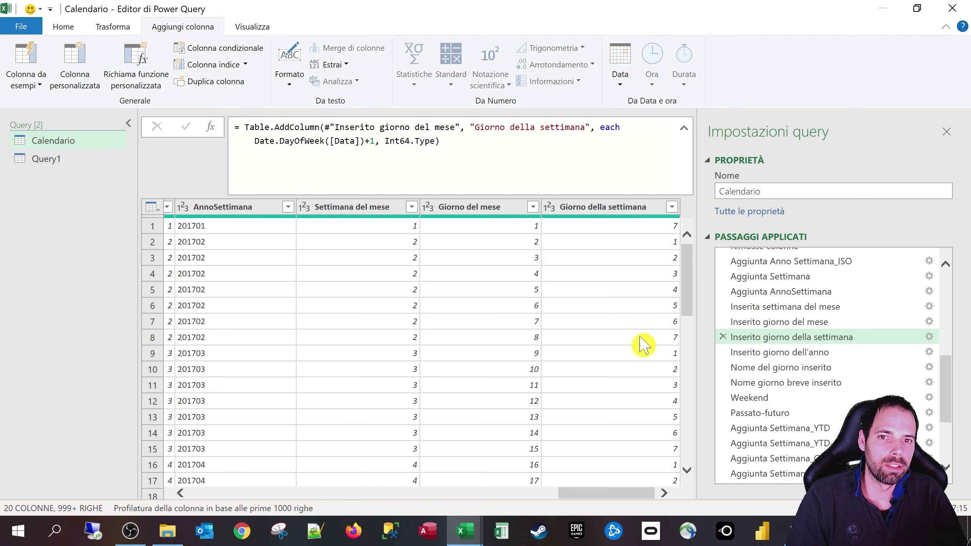
click(928, 338)
click(413, 255)
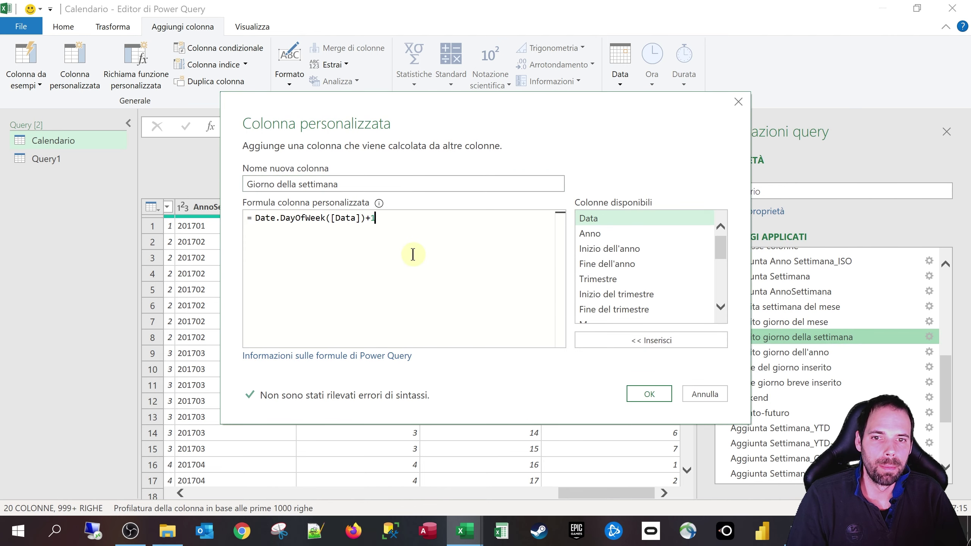
key(super+plus)
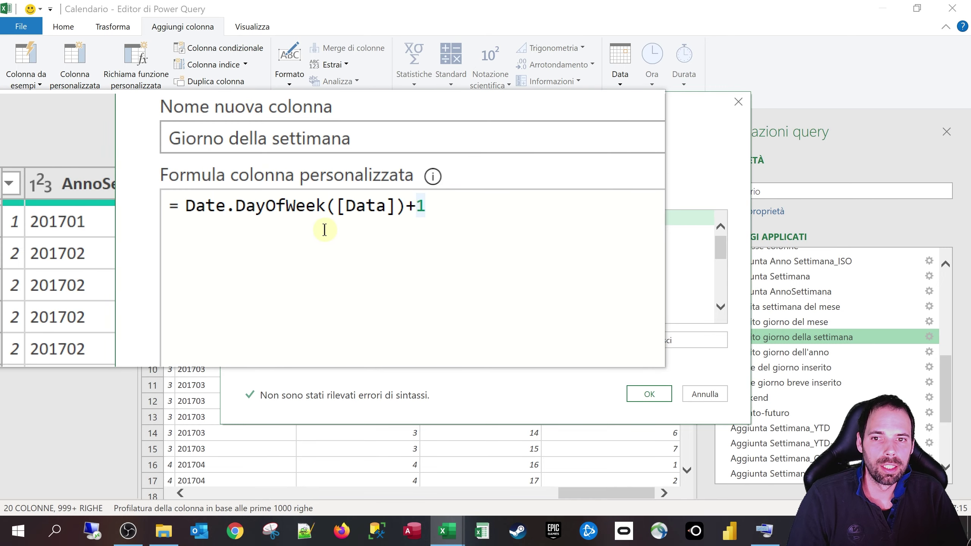
click(353, 214)
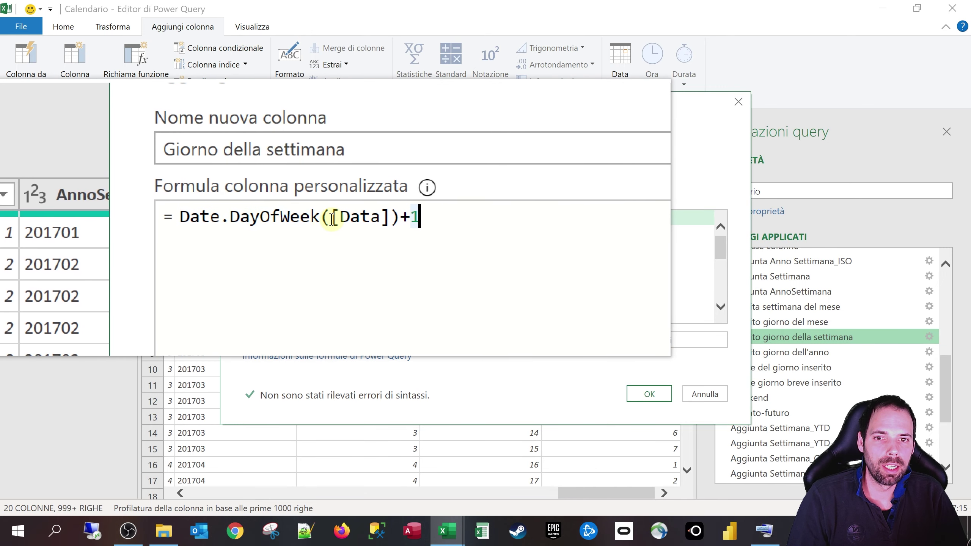
drag(341, 222, 391, 227)
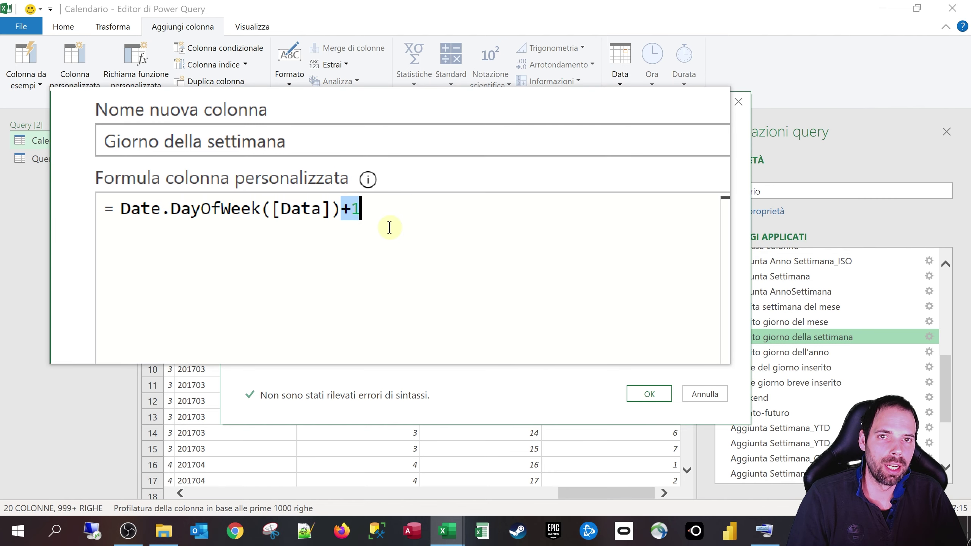
click(390, 229)
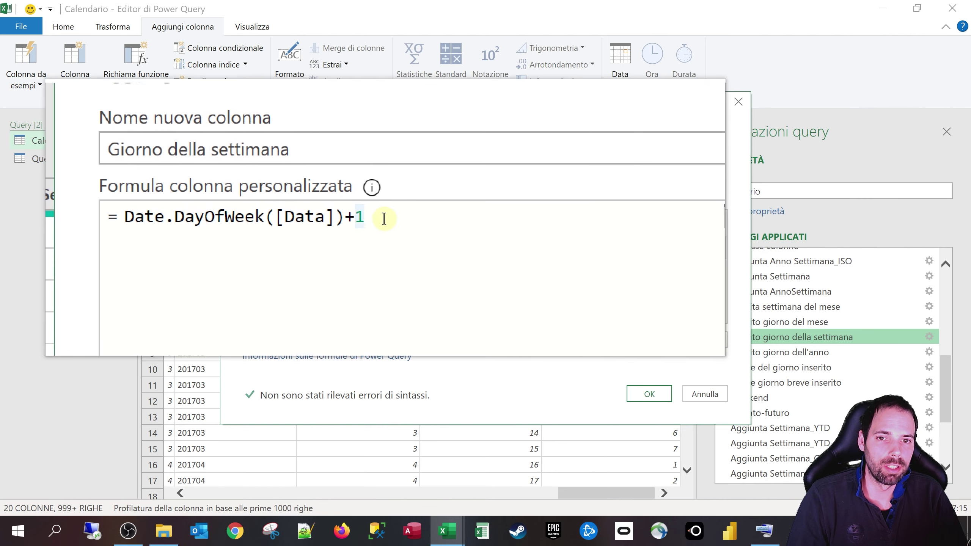
drag(374, 218, 366, 220)
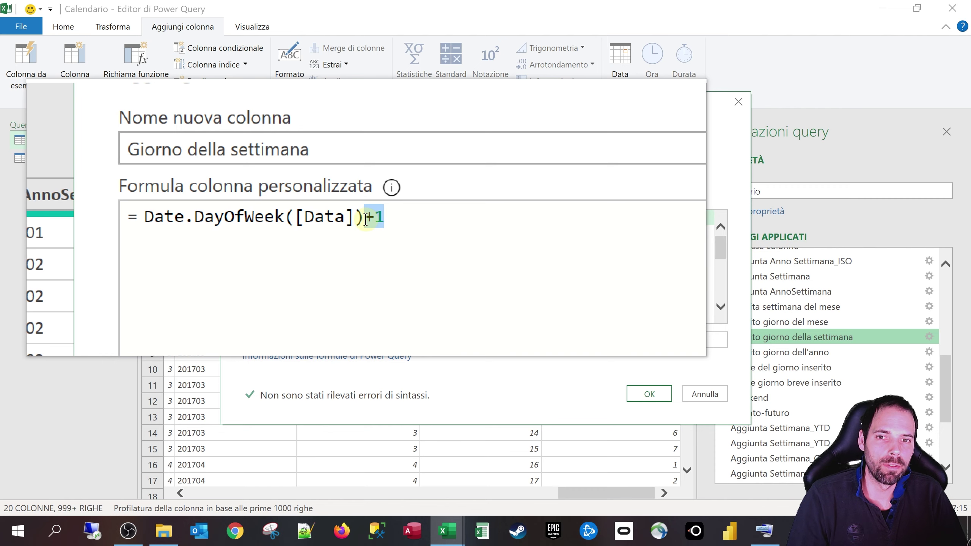
key(super+Escape)
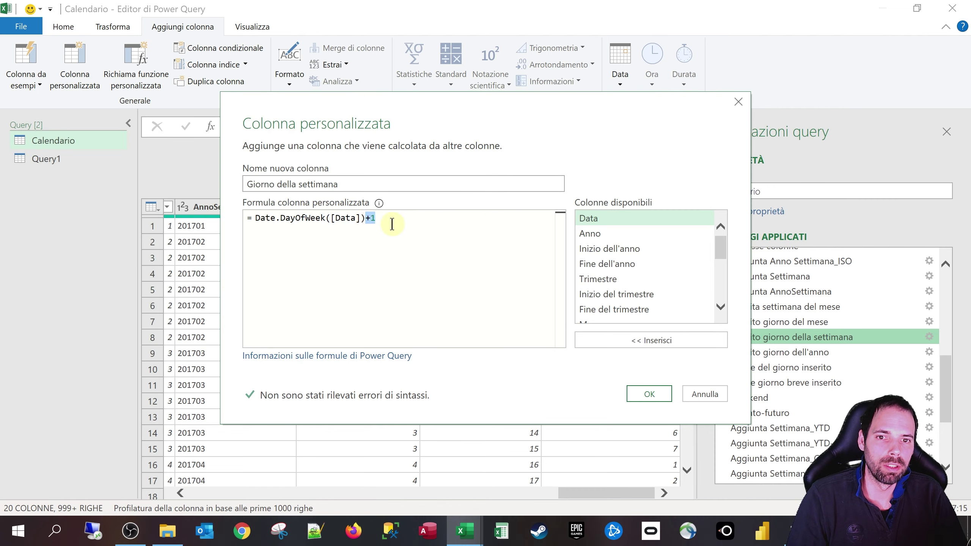
click(719, 396)
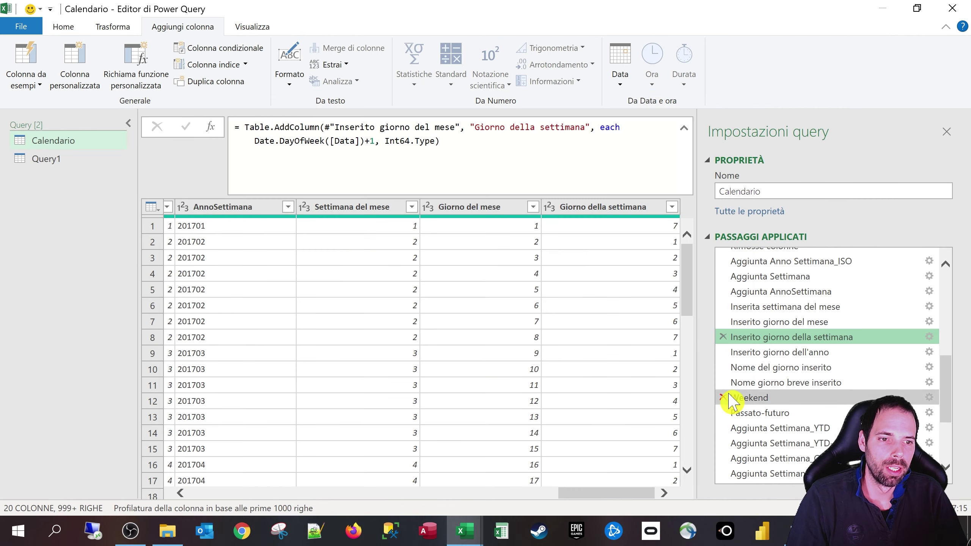
Step: Show the Giorno dell'anno column and examine the Date.DayOfYear formula in the step's custom column settings, leaving them unchanged
click(844, 356)
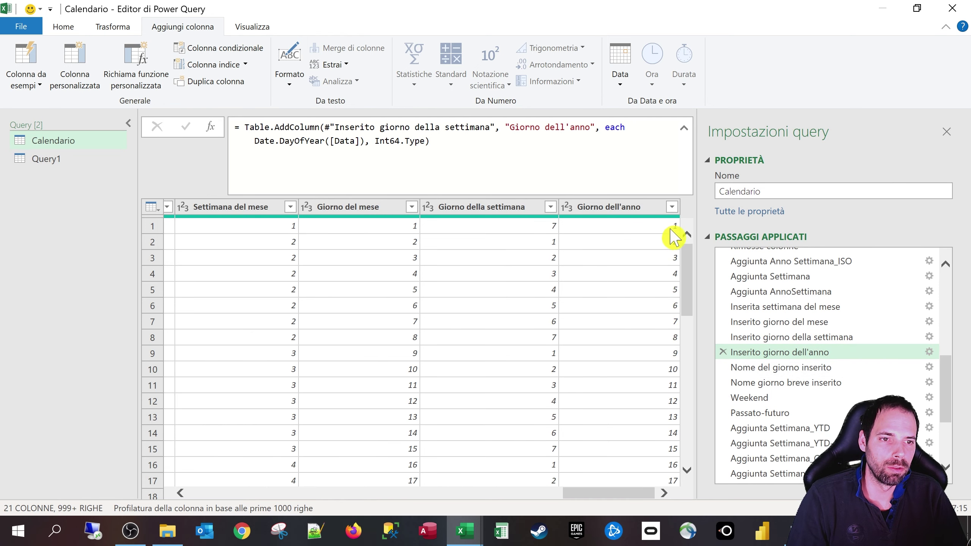
click(929, 352)
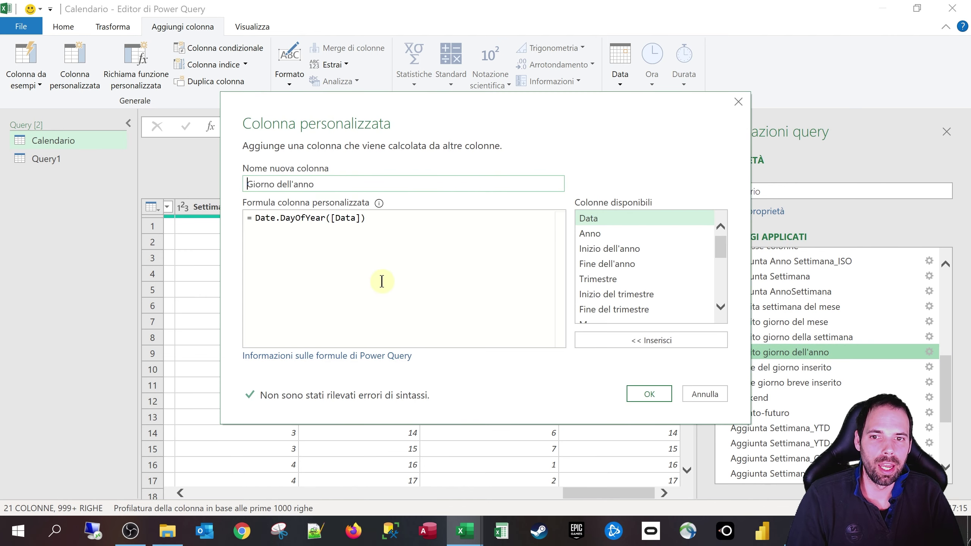
key(super+plus)
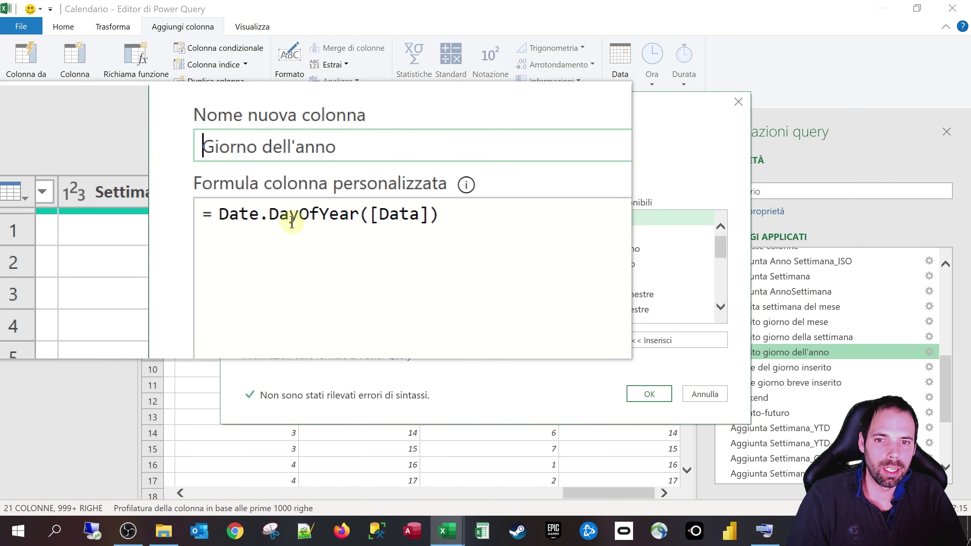
click(298, 218)
drag(298, 218, 361, 218)
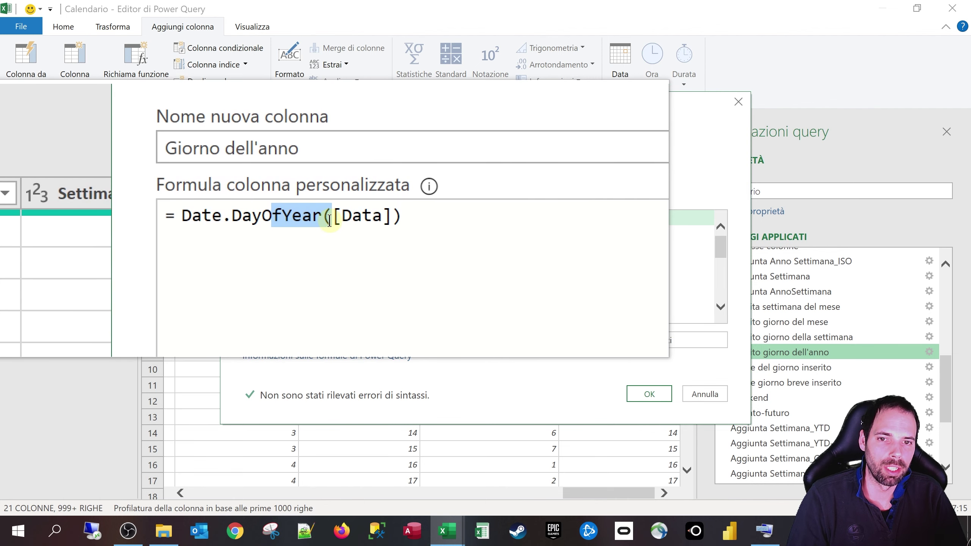
key(super+Escape)
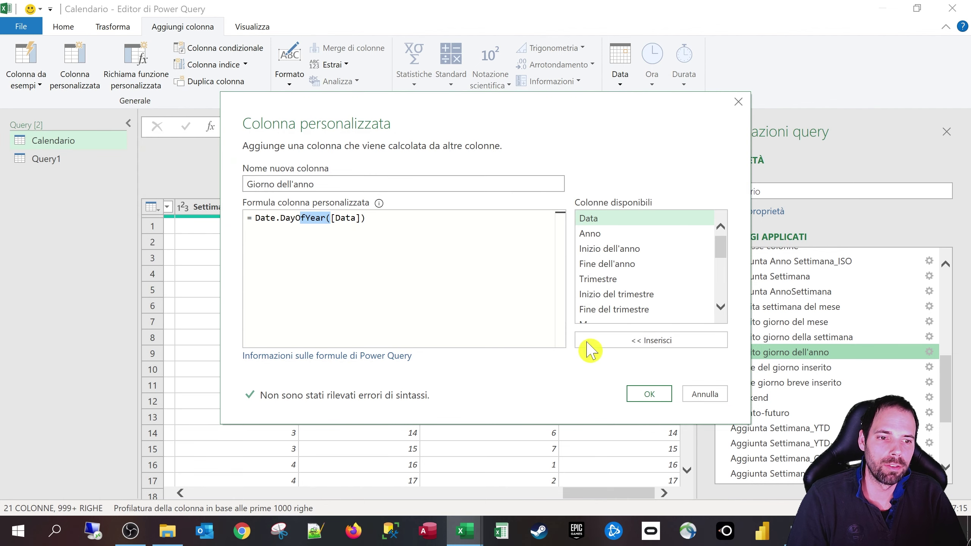
click(715, 398)
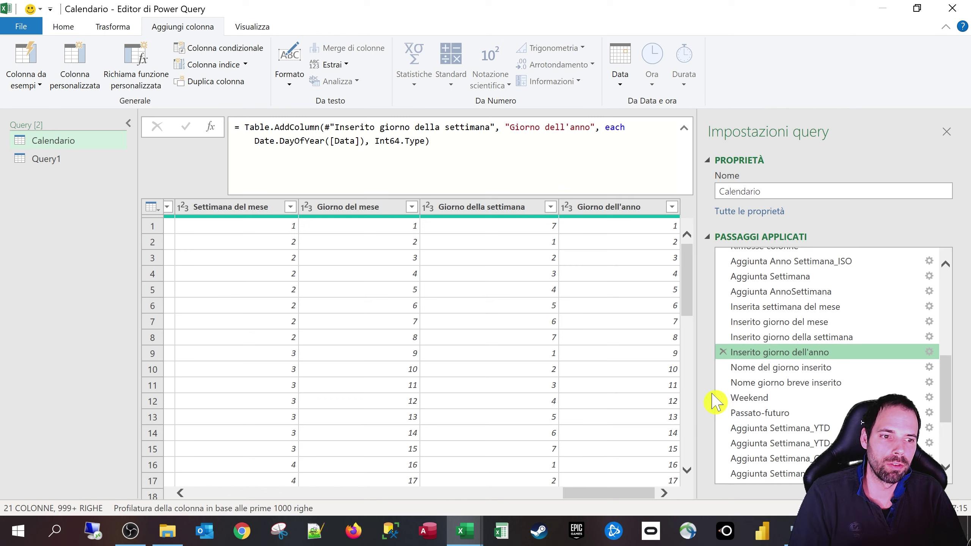
Step: Show the Nome del giorno column from the Nome del giorno inserito step and check its locale settings without changing them
click(797, 368)
drag(617, 494, 635, 494)
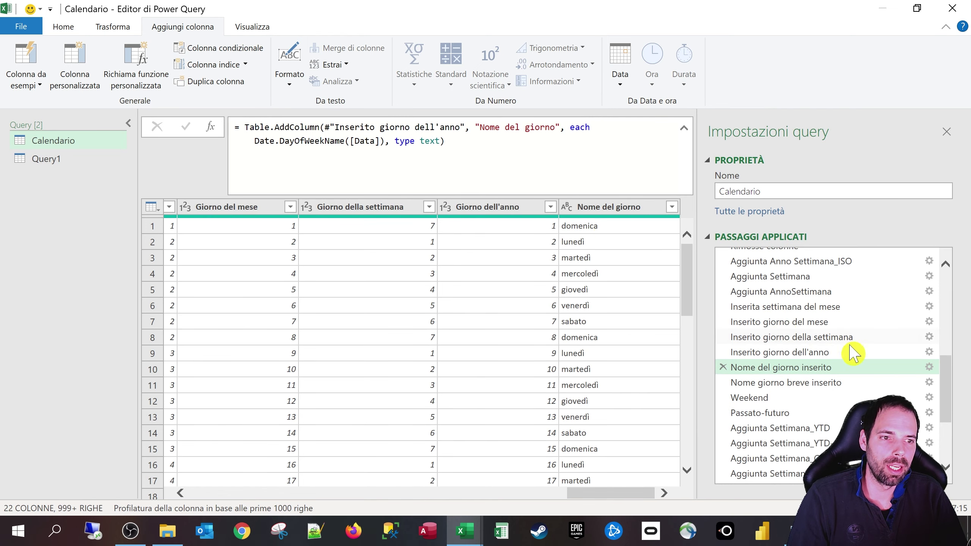
click(930, 368)
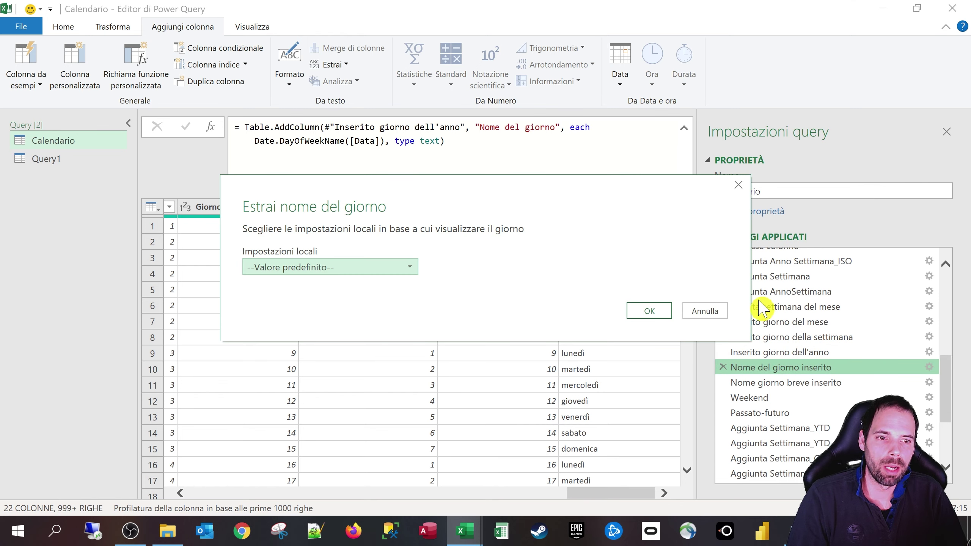
click(710, 312)
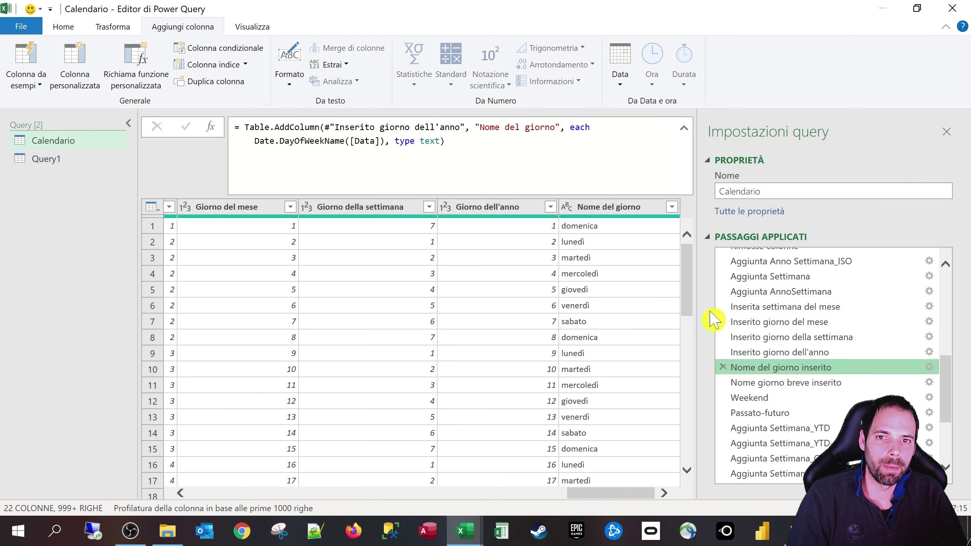
Step: Examine the Date.DayOfWeekName function and its [Data] argument in the Nome del giorno formula, leaving the formula unchanged
click(256, 143)
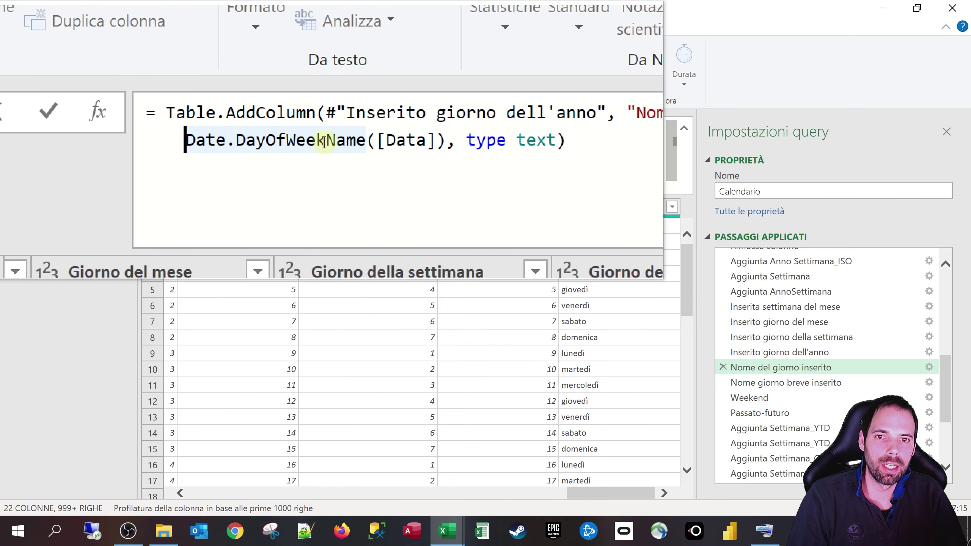
drag(386, 140, 434, 140)
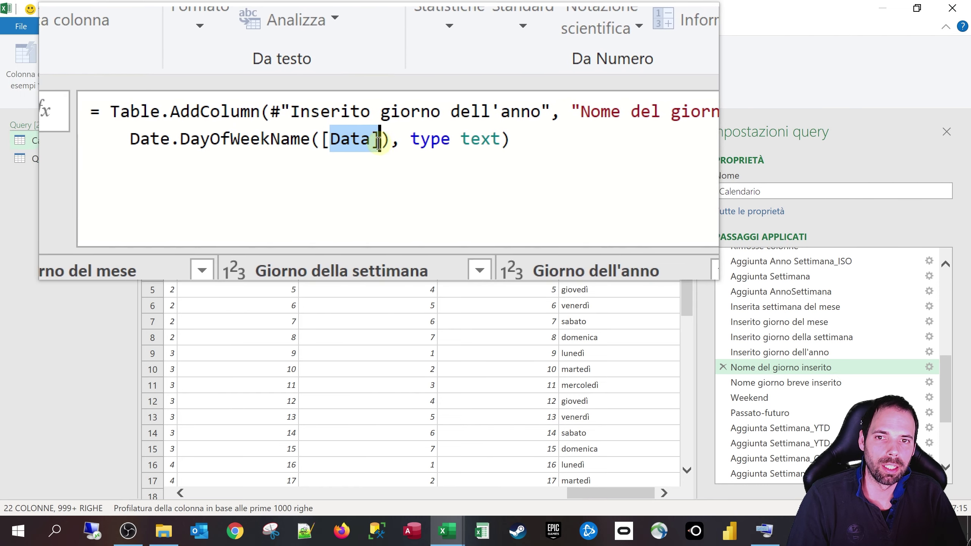
key(Escape)
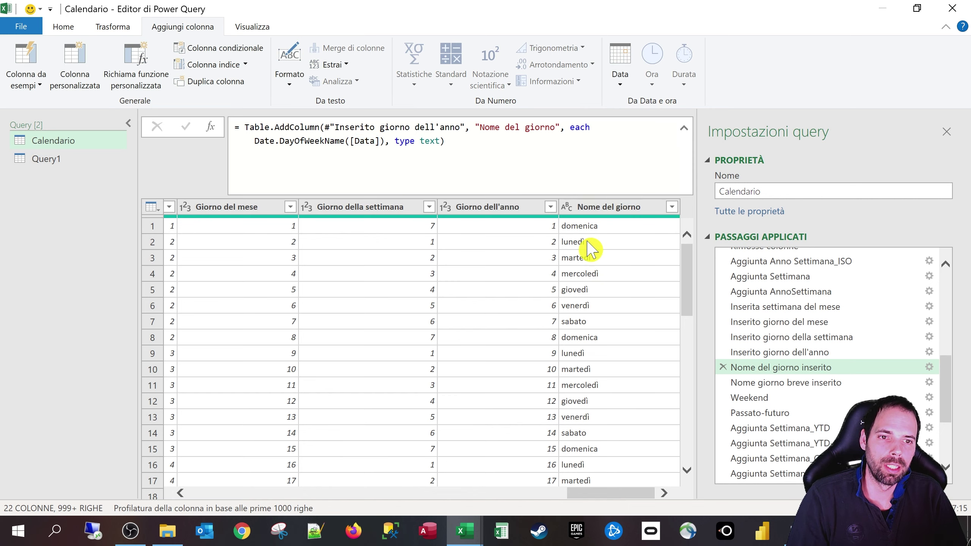
Step: Show the Nome giorno breve column from its applied step and check the initial-character count setting, cancelling without changes
click(765, 383)
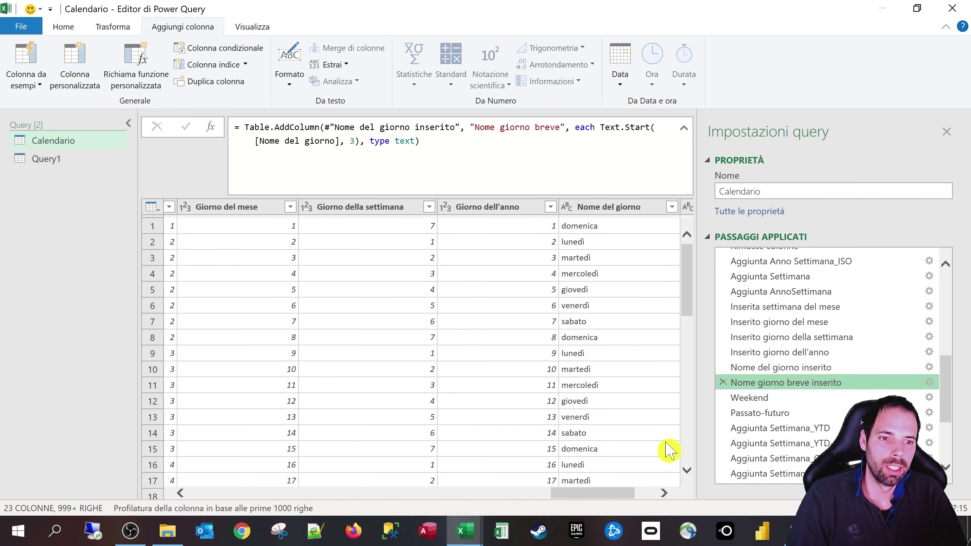
drag(621, 495, 677, 495)
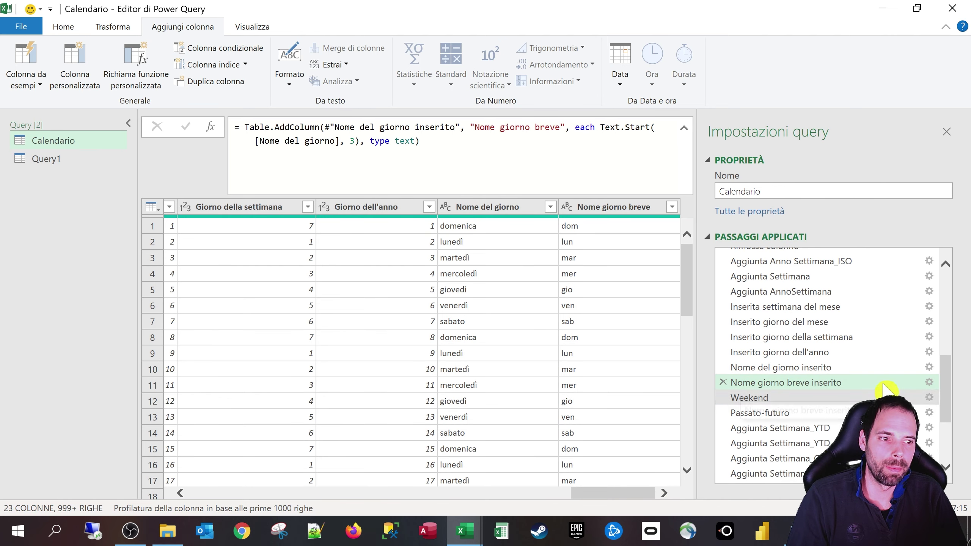
click(930, 382)
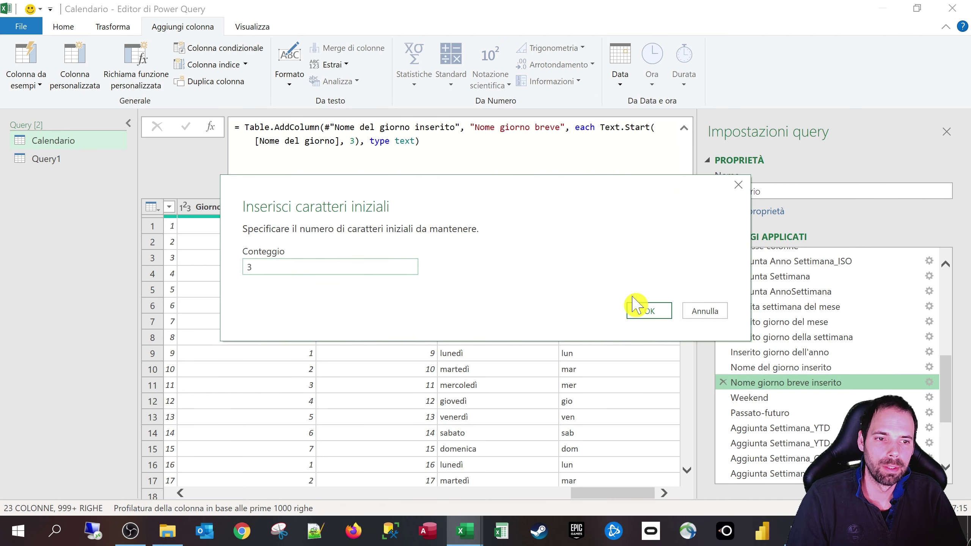
click(708, 313)
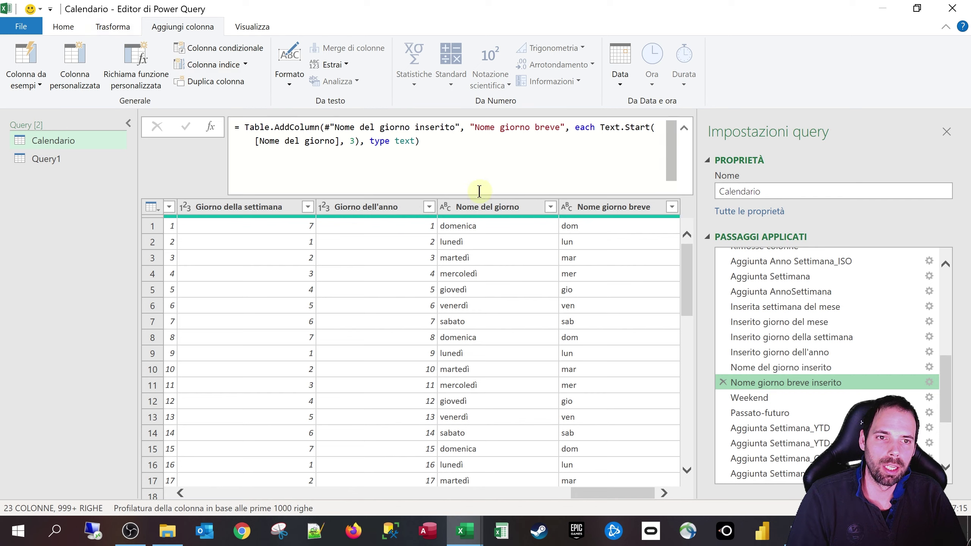
Step: Examine the Text.Start function, its [Nome del giorno] argument and its character count in the Nome giorno breve formula, discarding any edit
click(110, 27)
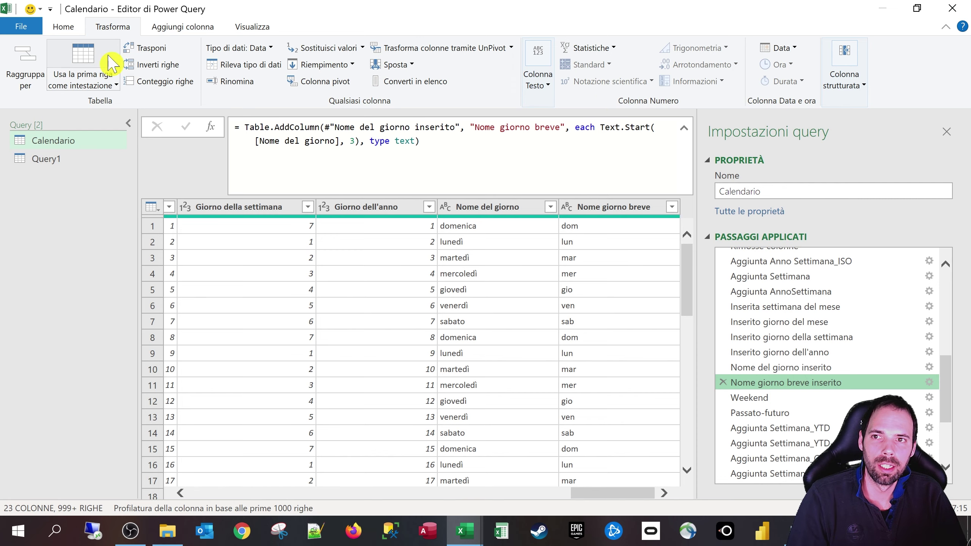
click(63, 26)
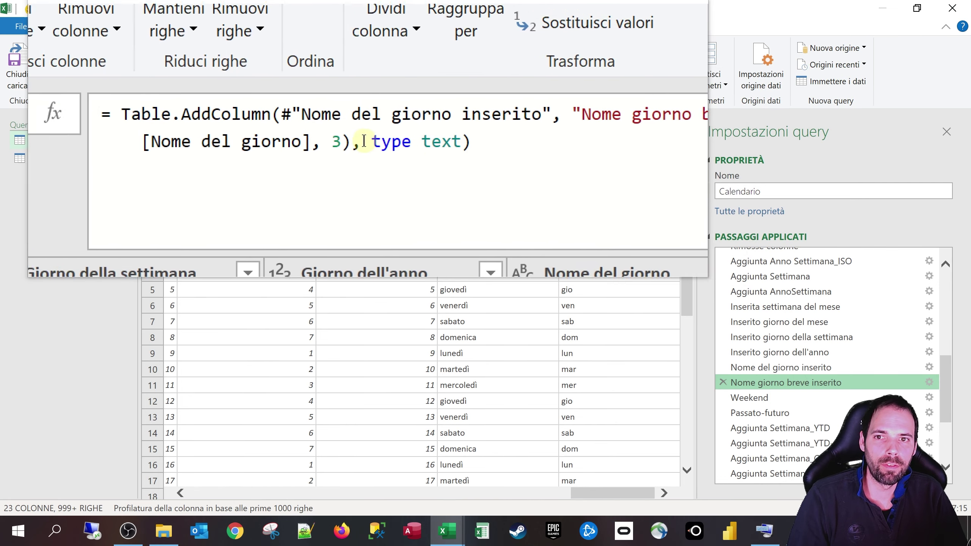
drag(600, 132, 647, 127)
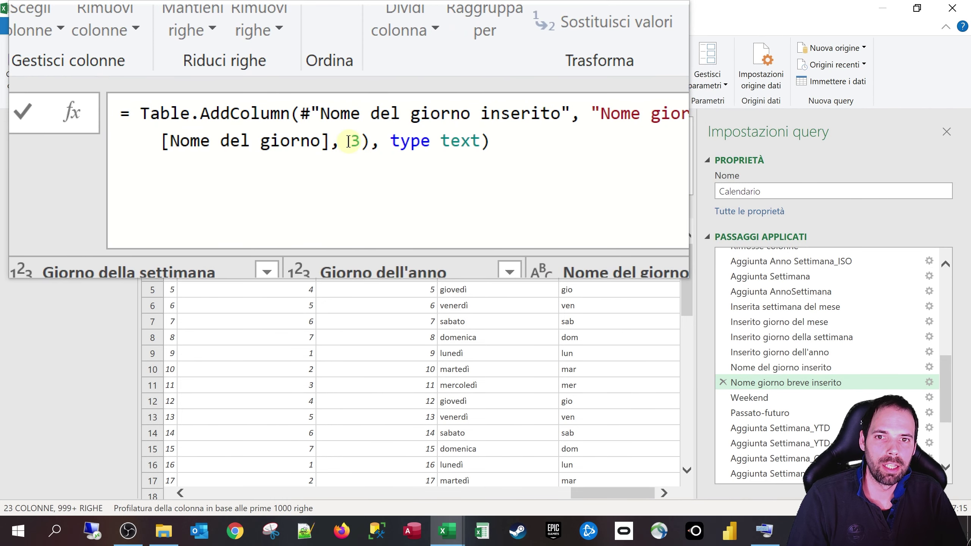
drag(387, 139, 221, 139)
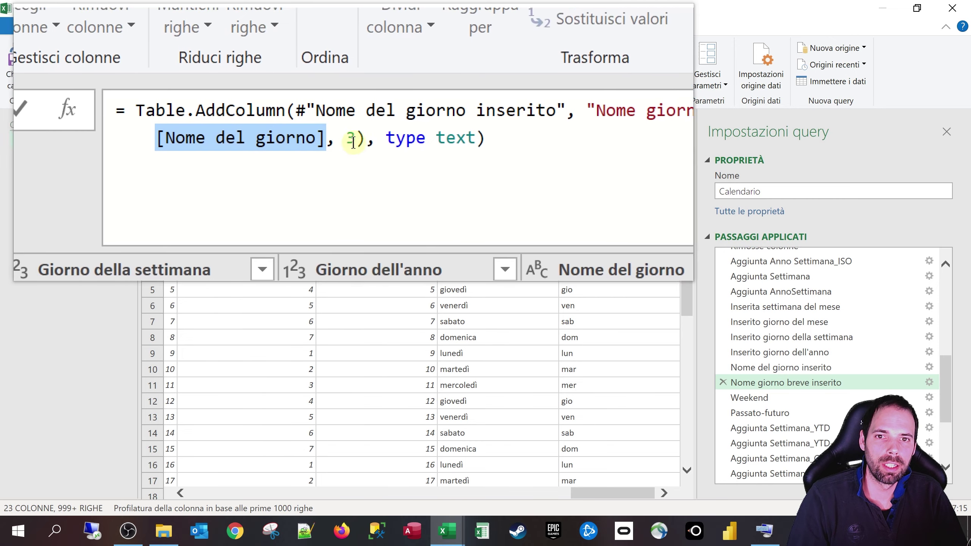
double_click(411, 139)
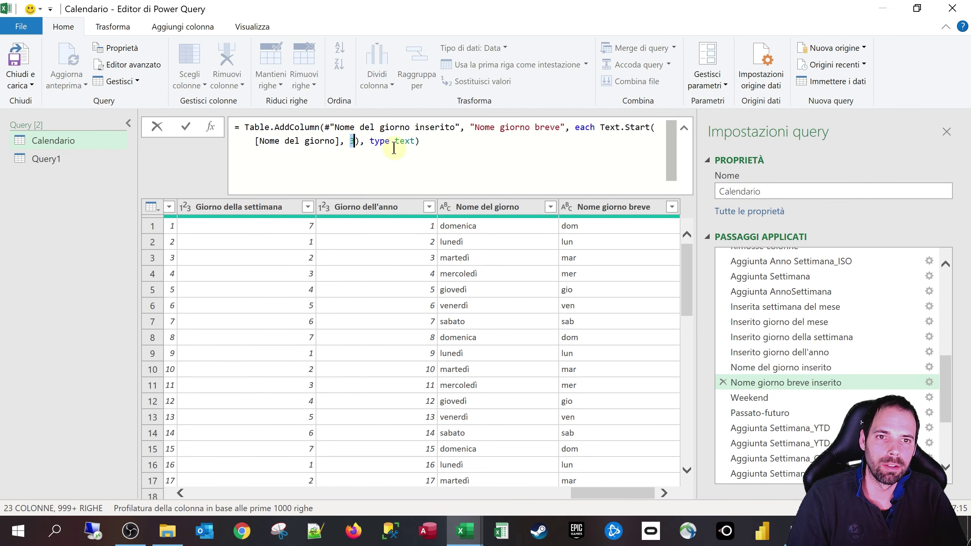
key(Escape)
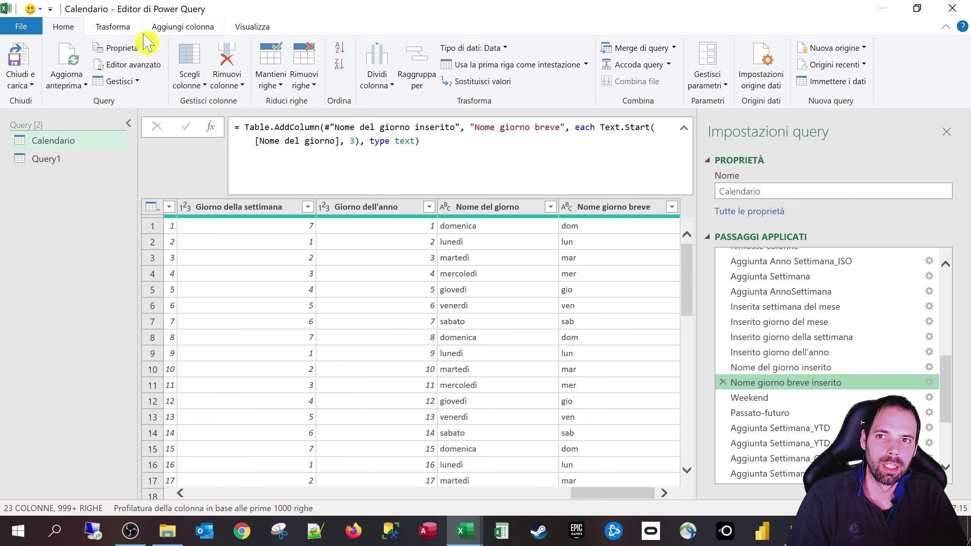
Step: Review the Conteggio value in the Nome giorno breve inserito step's settings and cancel the dialog
click(130, 30)
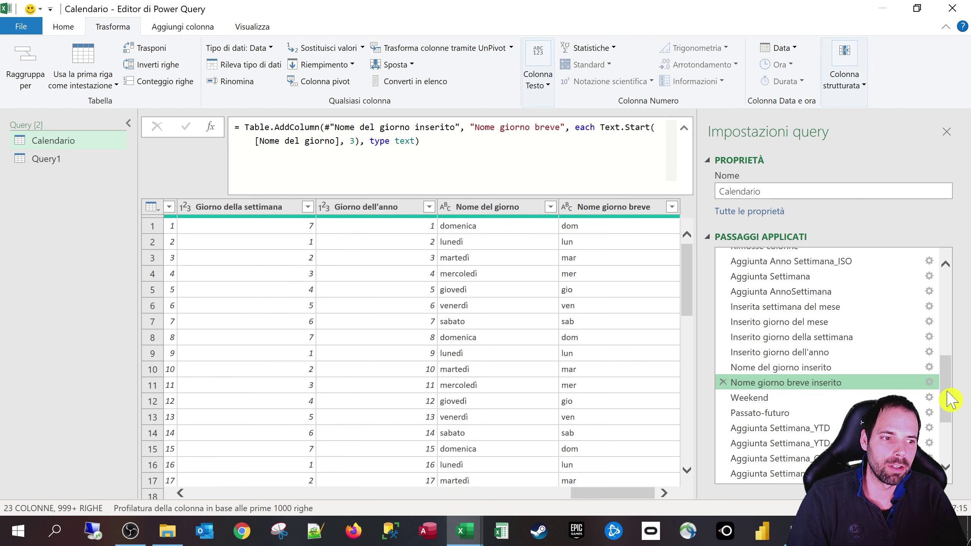
click(930, 383)
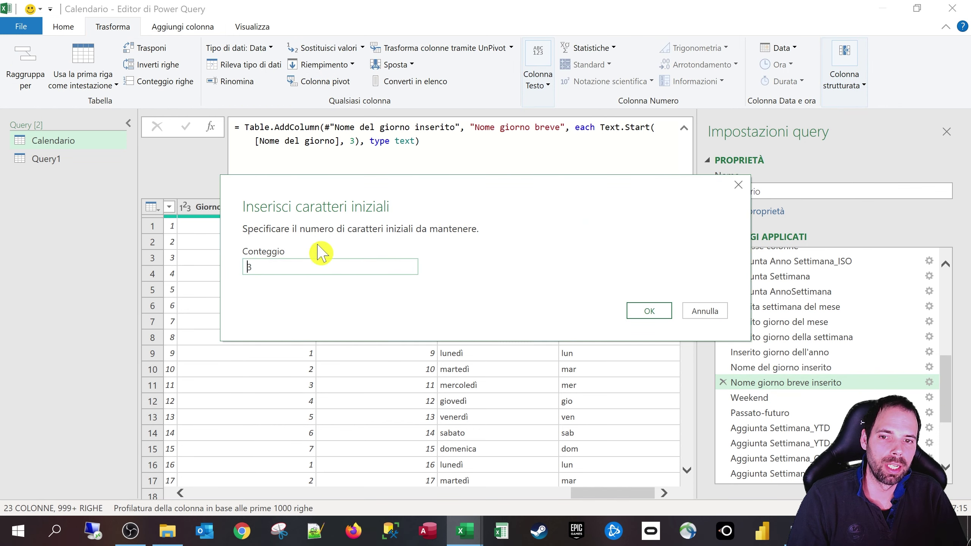
double_click(306, 271)
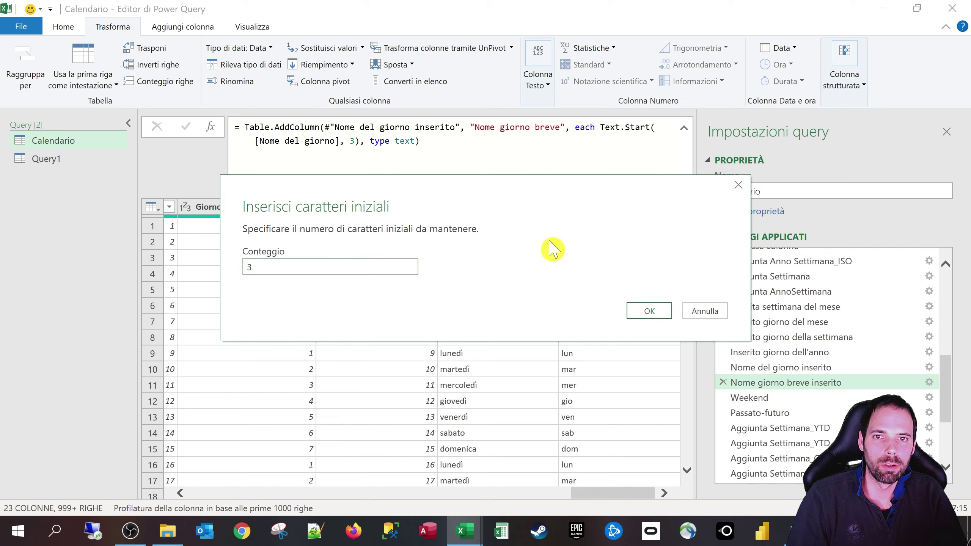
click(705, 311)
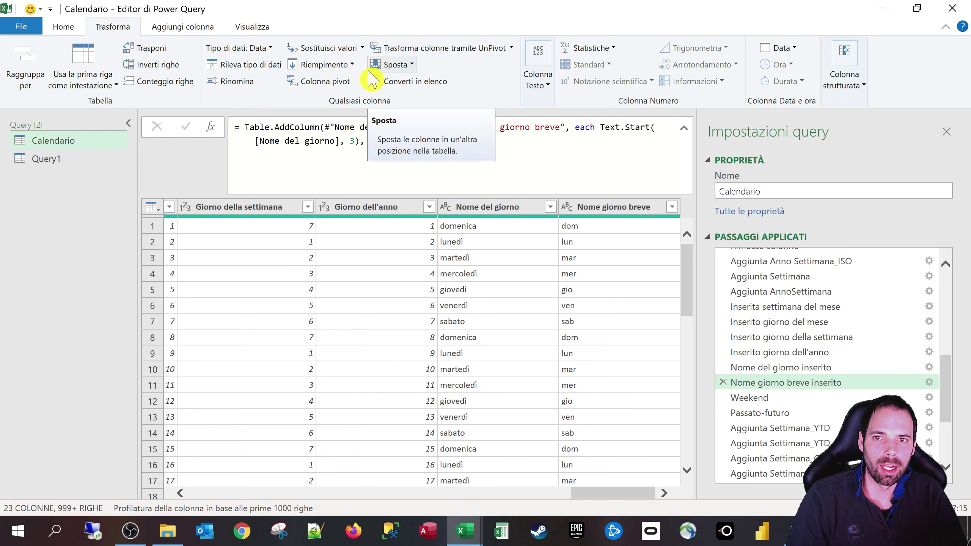
Step: Show the Weekend column and open the custom column settings of the Weekend step
click(801, 400)
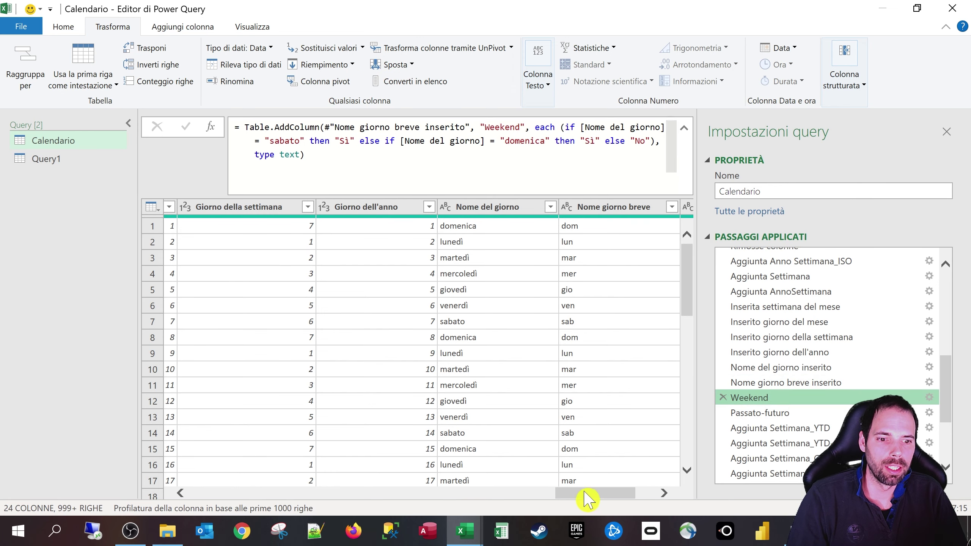
drag(585, 492, 641, 505)
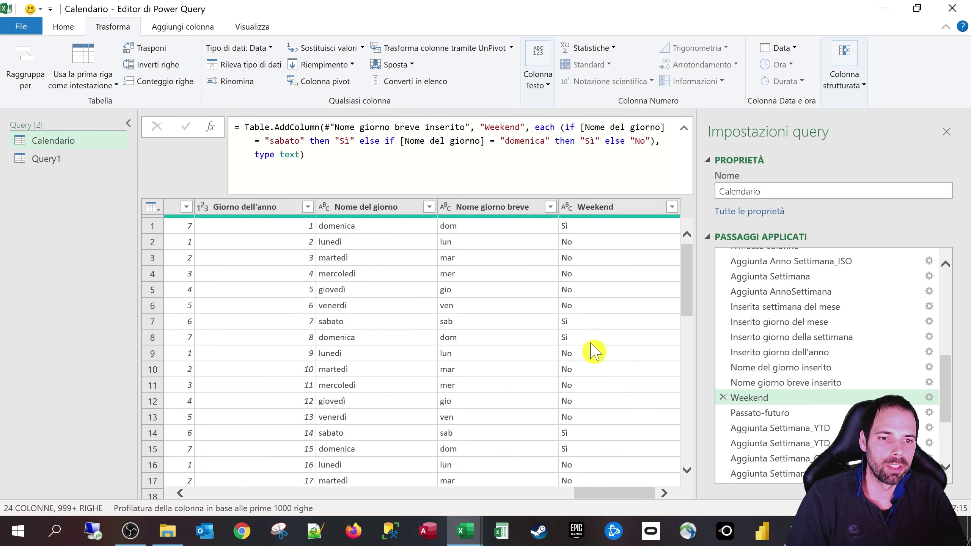
click(930, 398)
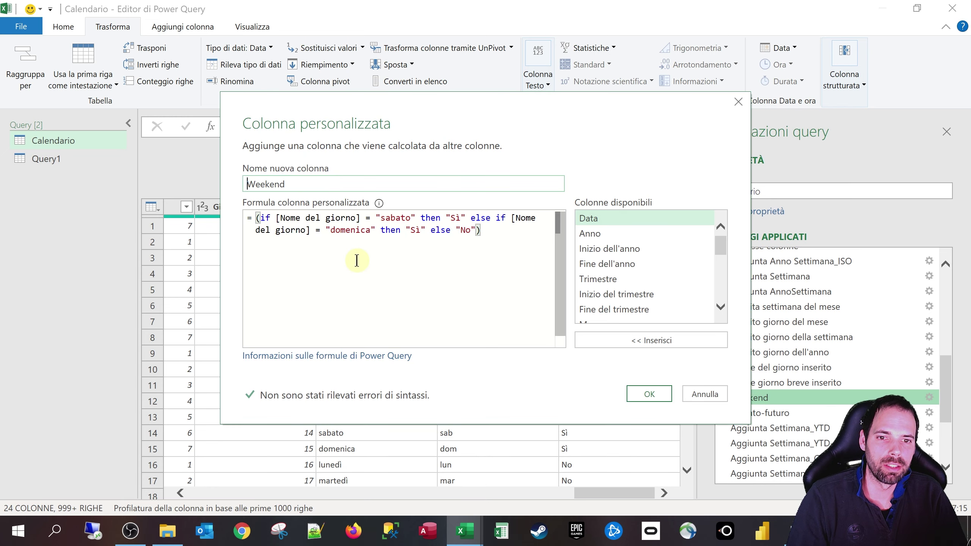
Step: Examine the Weekend formula's "sabato" and "domenica" conditions with their "Sì" and "No" outcomes, and cancel the settings
click(385, 279)
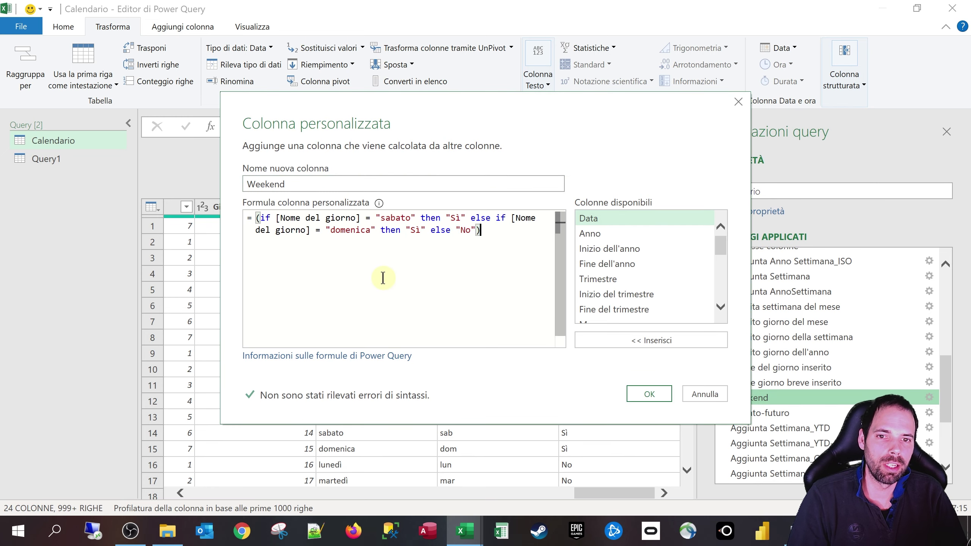
key(super+plus)
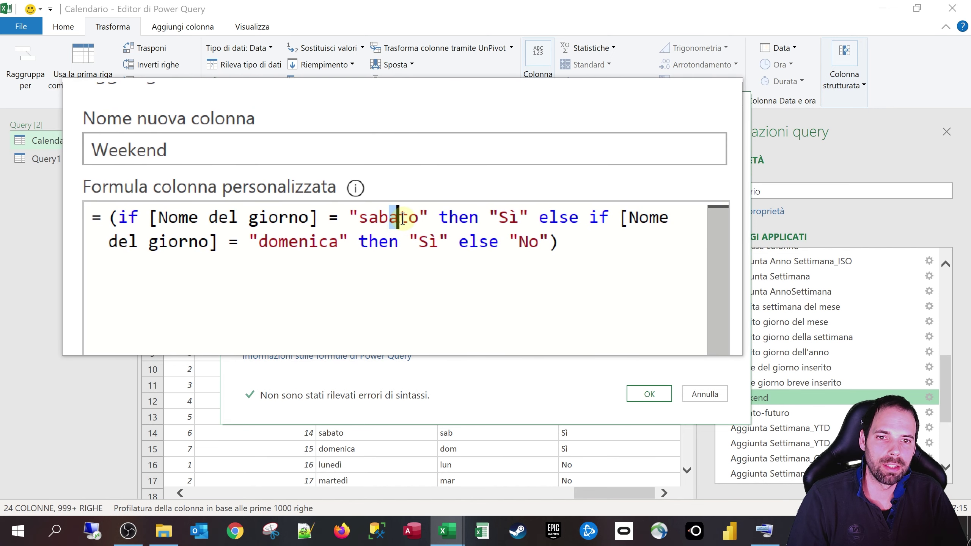
click(440, 217)
click(449, 213)
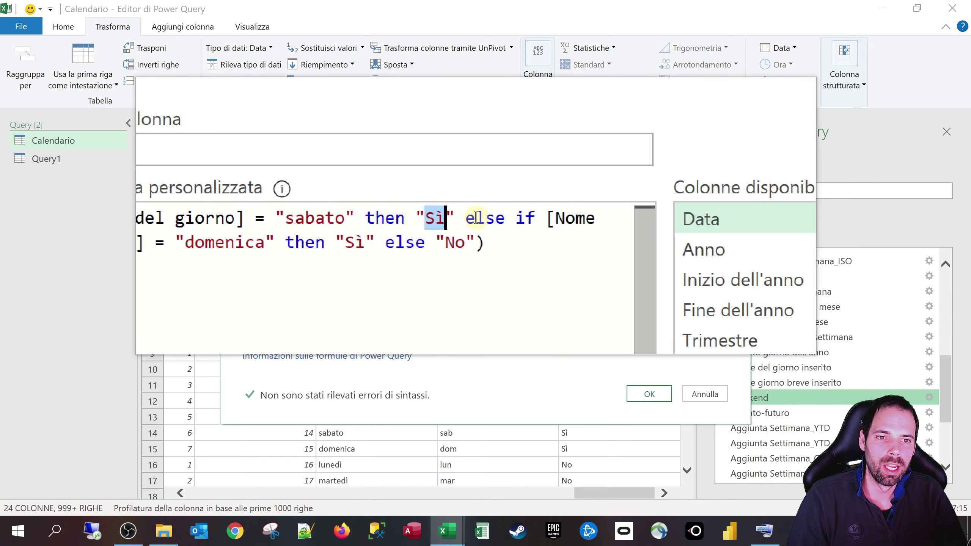
click(473, 219)
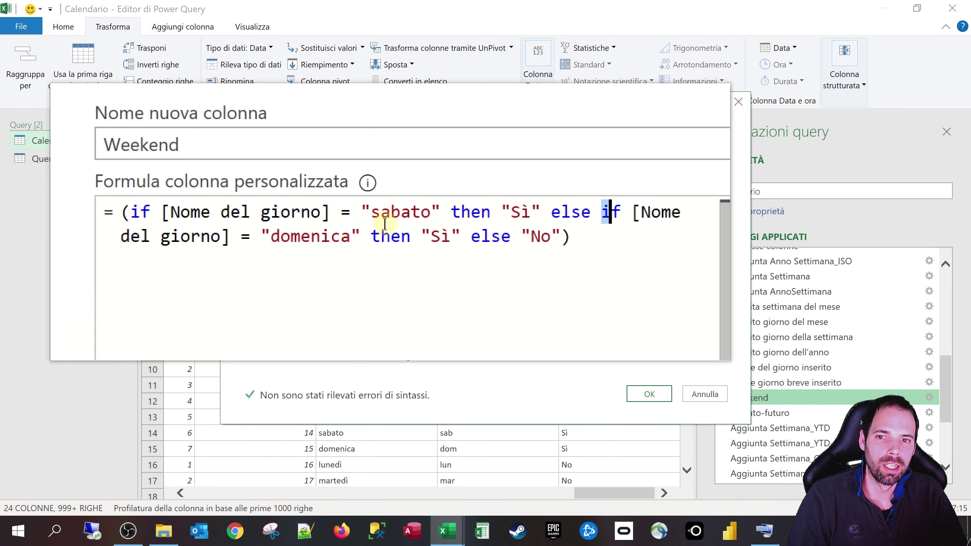
drag(375, 229, 410, 229)
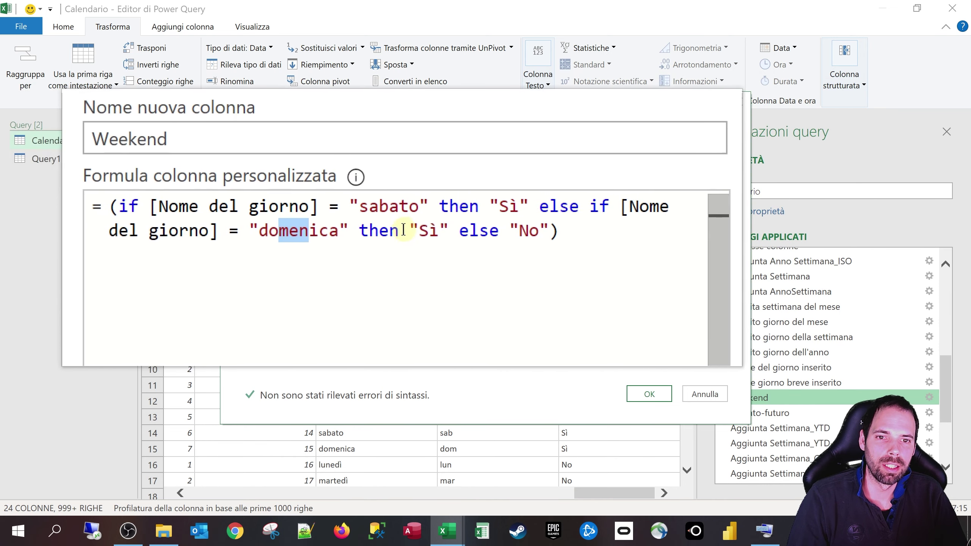
click(409, 229)
click(427, 228)
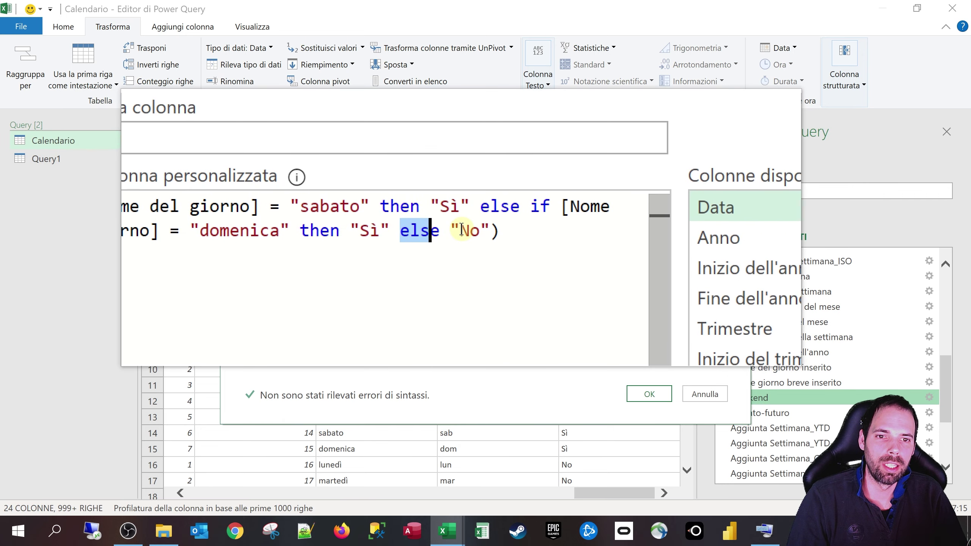
click(470, 230)
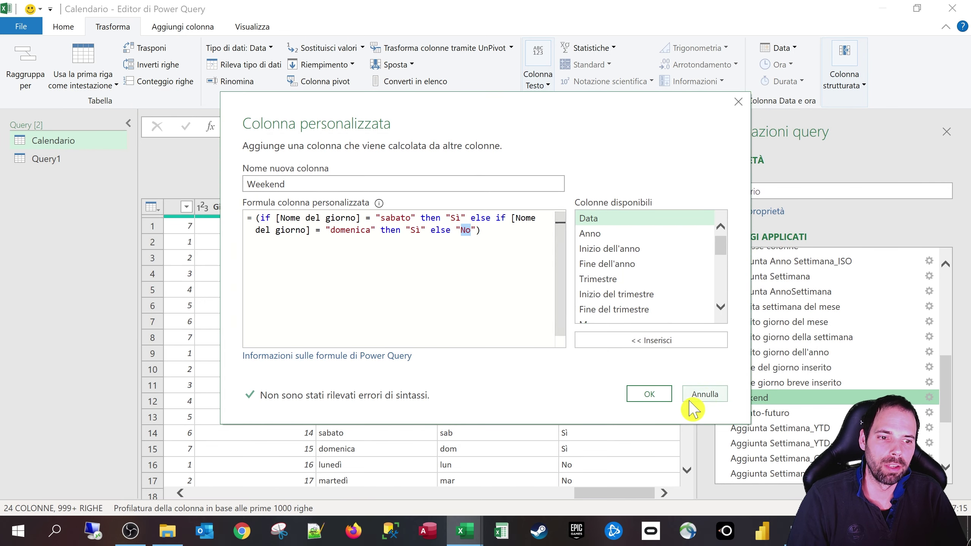
click(703, 398)
Step: Open the Passato-futuro step's settings and examine the <= comparison between [Data] and DateTime.Date(DateTime.LocalNow())
click(750, 413)
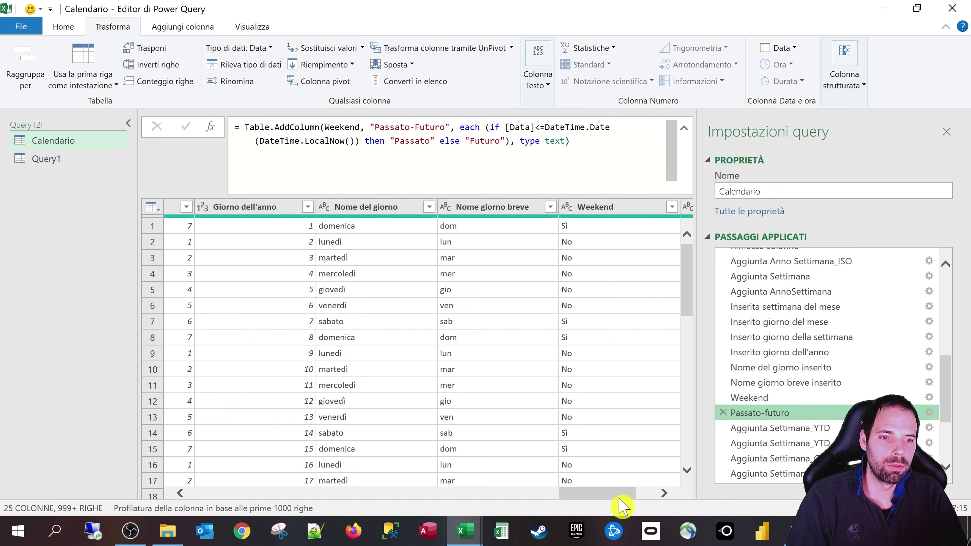
click(930, 413)
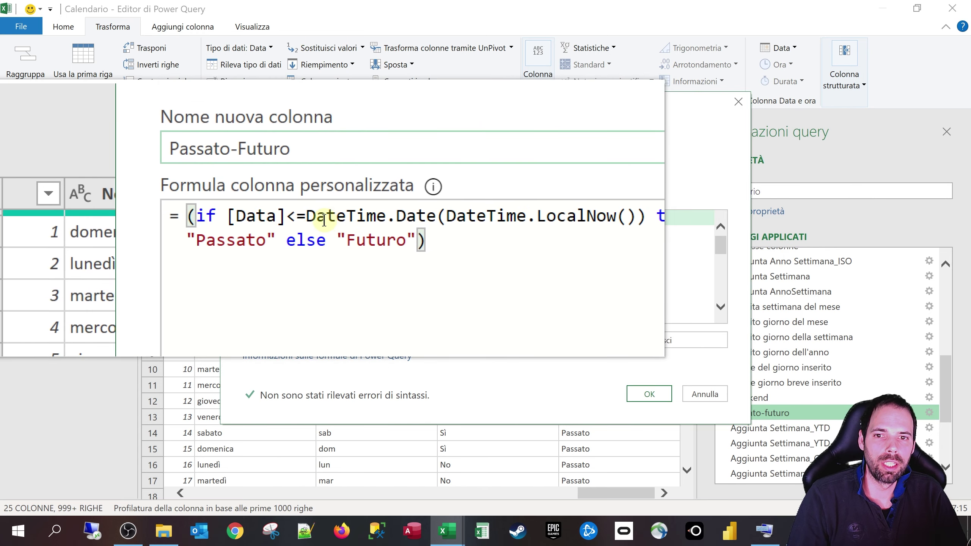
click(253, 204)
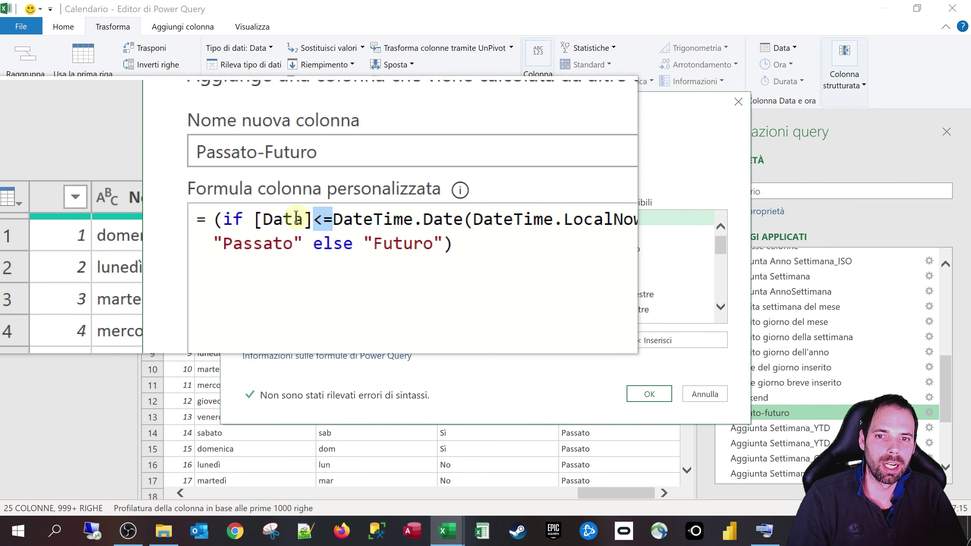
drag(306, 219, 634, 219)
mouse_move(430, 217)
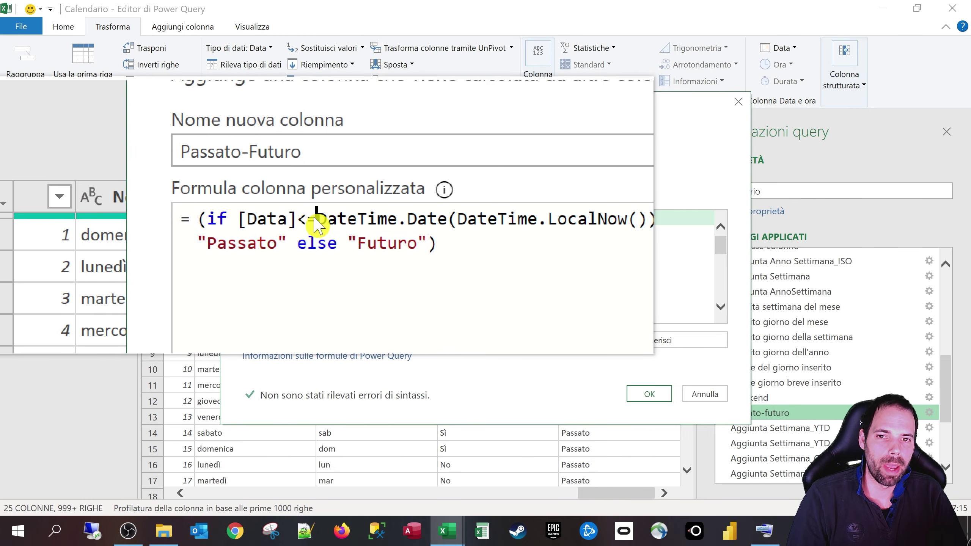
drag(314, 221, 305, 219)
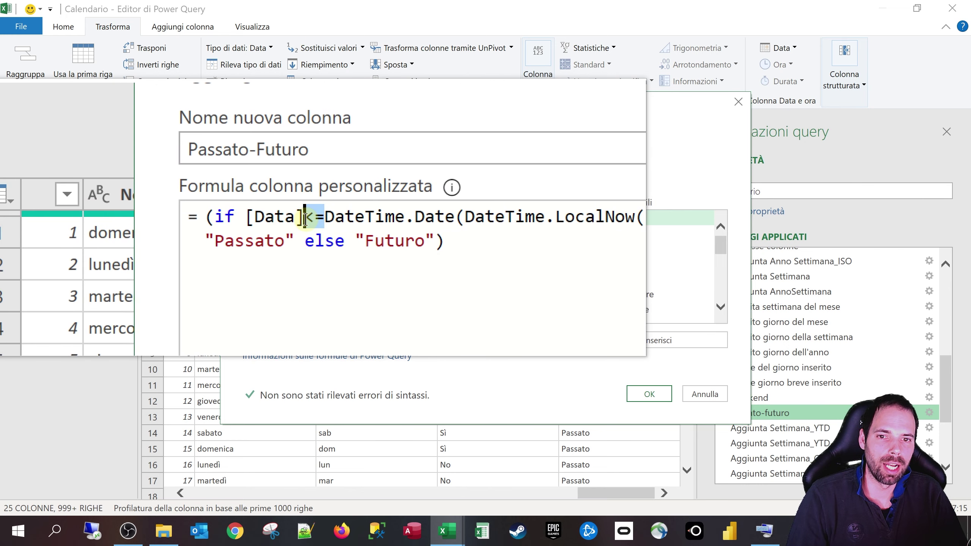
Step: Examine the "Passato" and "Futuro" outcomes of the Passato-Futuro condition and cancel the custom column settings
drag(244, 238, 313, 238)
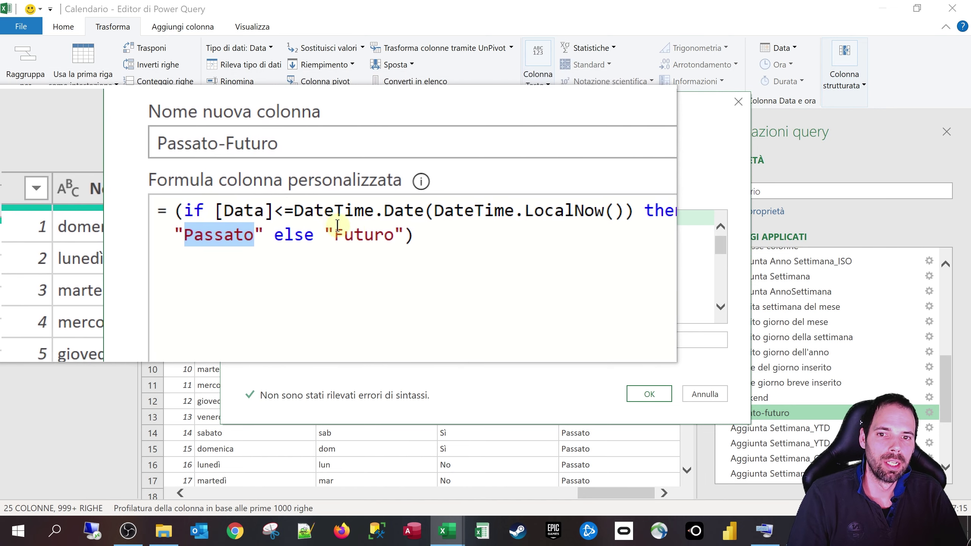
double_click(350, 233)
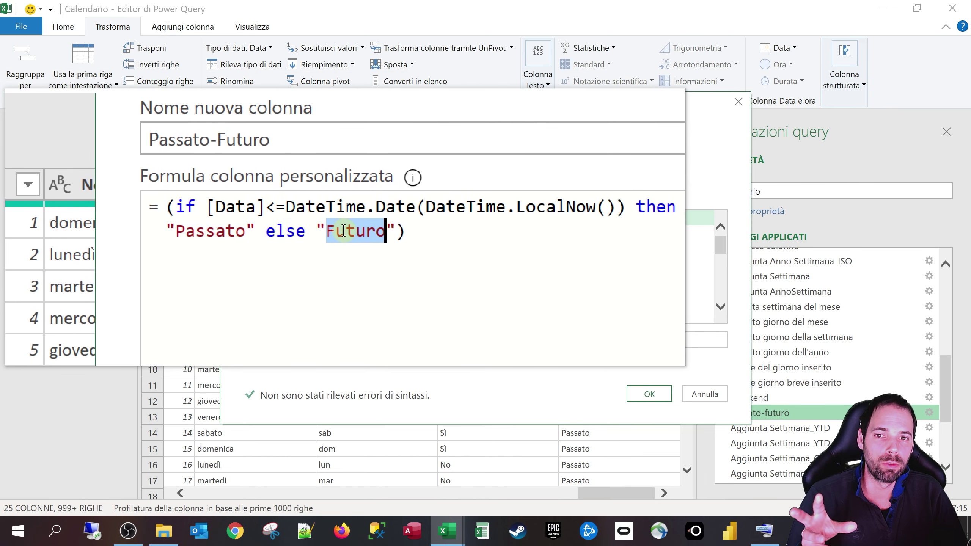
click(310, 218)
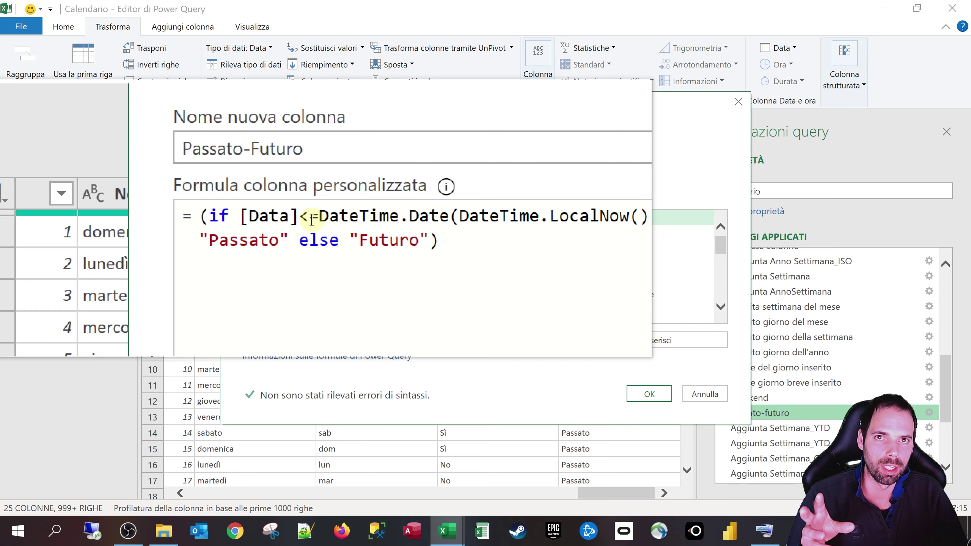
click(701, 394)
Step: Open the Aggiunta Settimana_YTD step's settings and examine the > comparison applied to Date.WeekOfYear([Data])
click(788, 428)
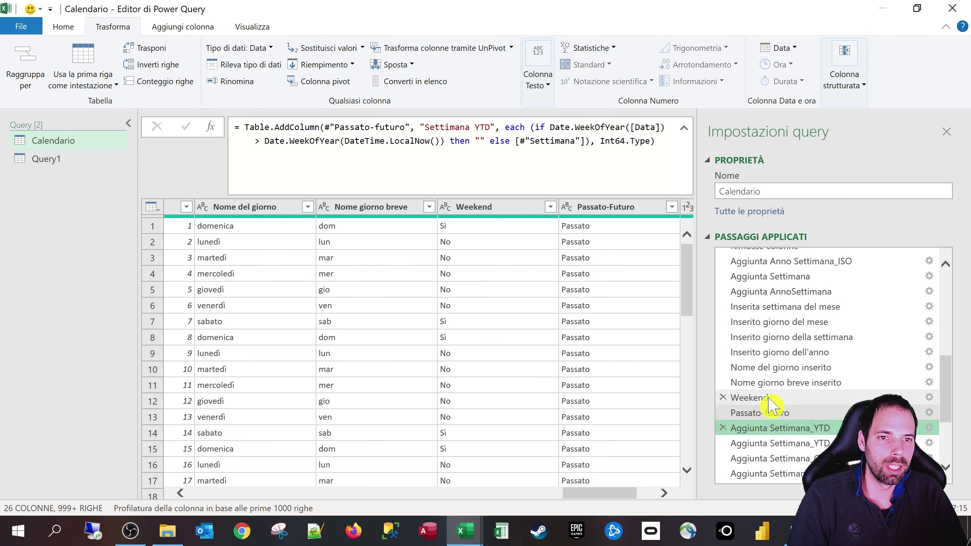
scroll(771, 405, down, 3)
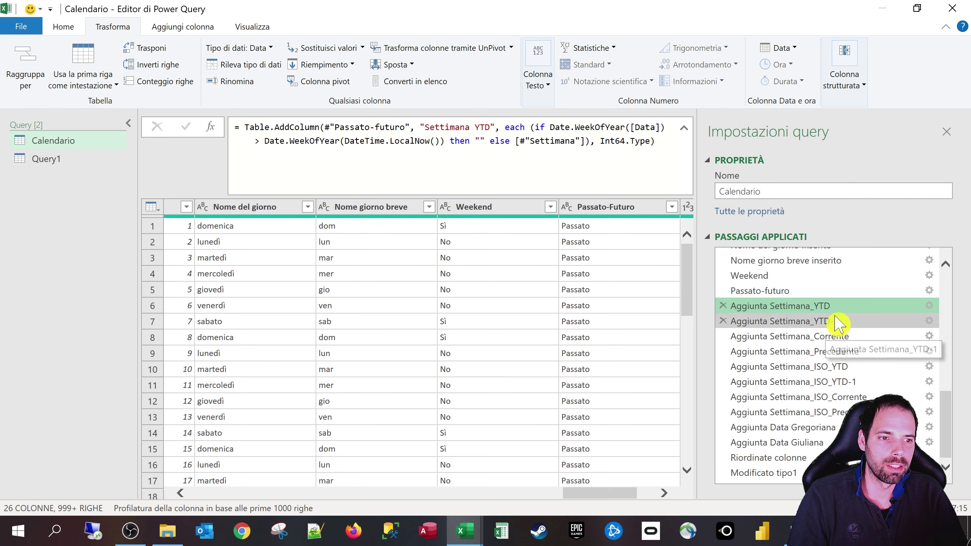
click(930, 306)
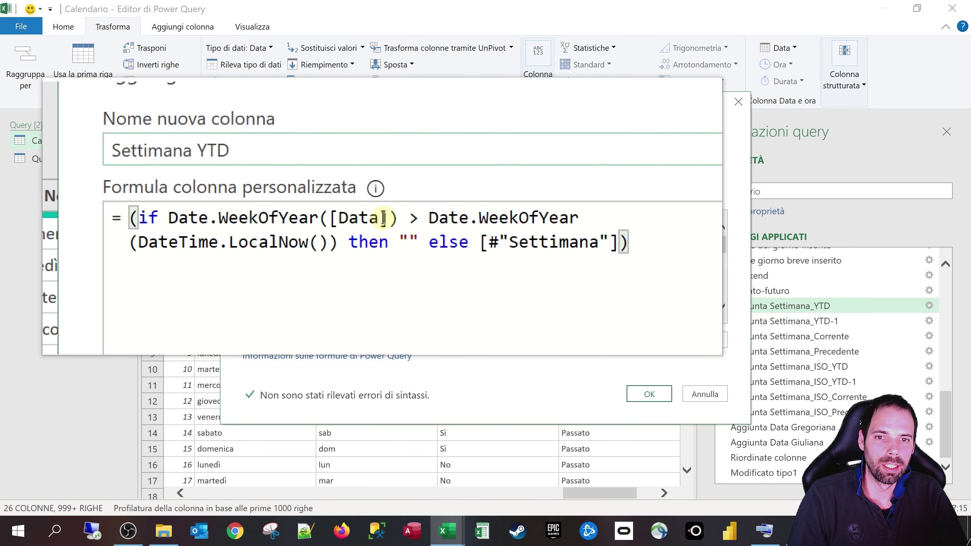
drag(387, 219, 332, 218)
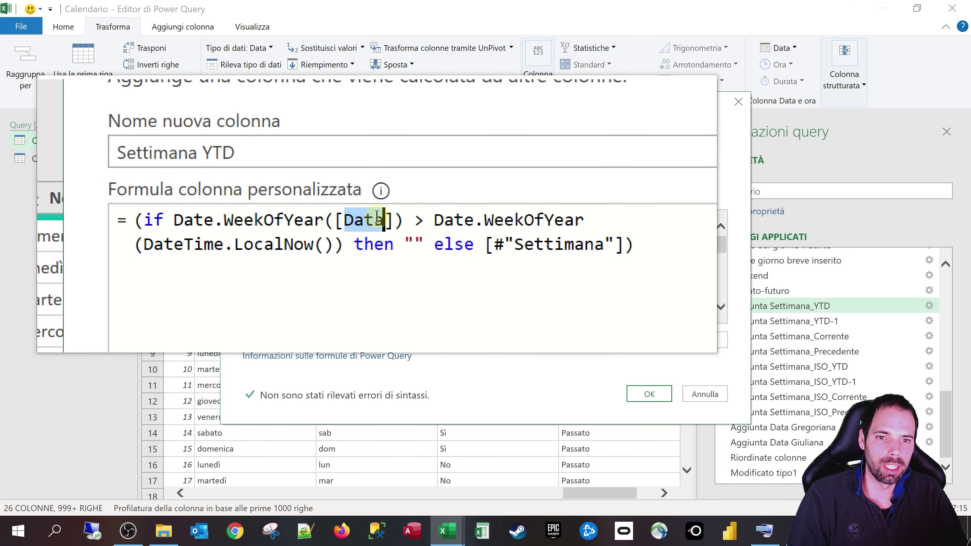
double_click(419, 220)
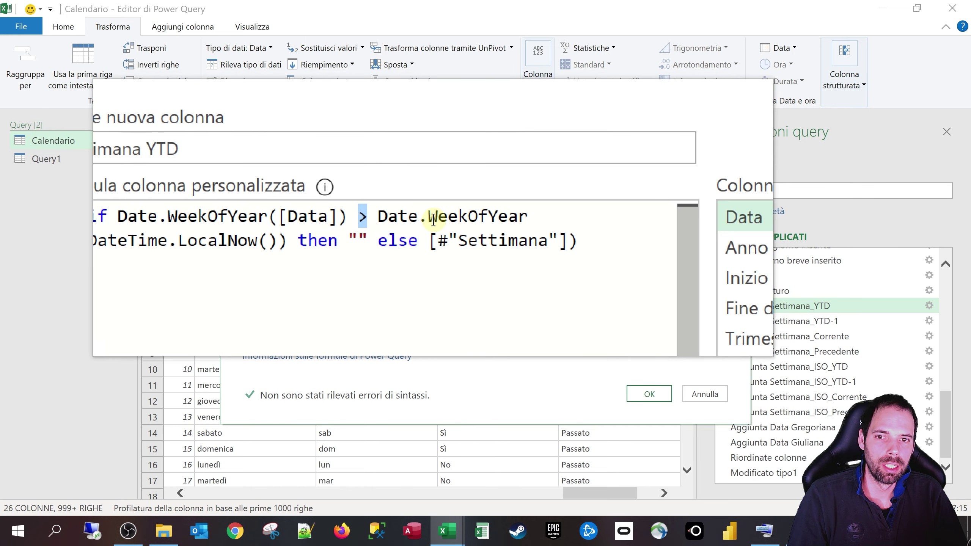
Step: Examine the DateTime.LocalNow() argument and the else [#"Settimana"] outcome of the Settimana YTD formula, and cancel the settings
drag(382, 231, 193, 231)
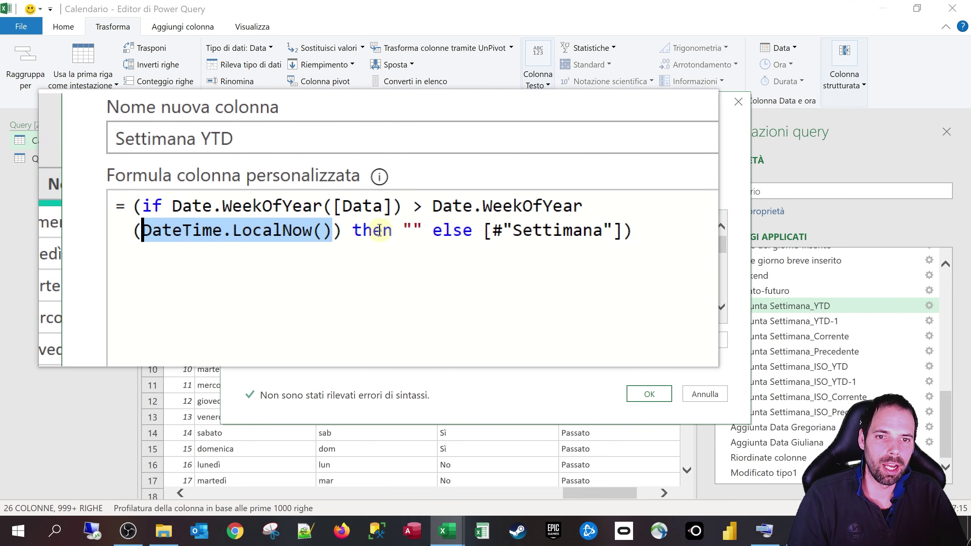
click(330, 220)
click(425, 229)
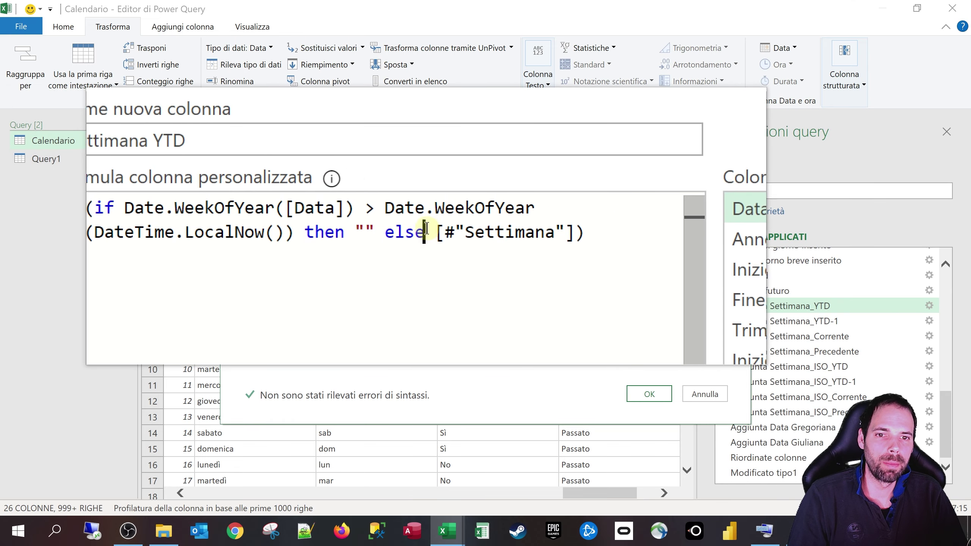
drag(424, 230, 584, 232)
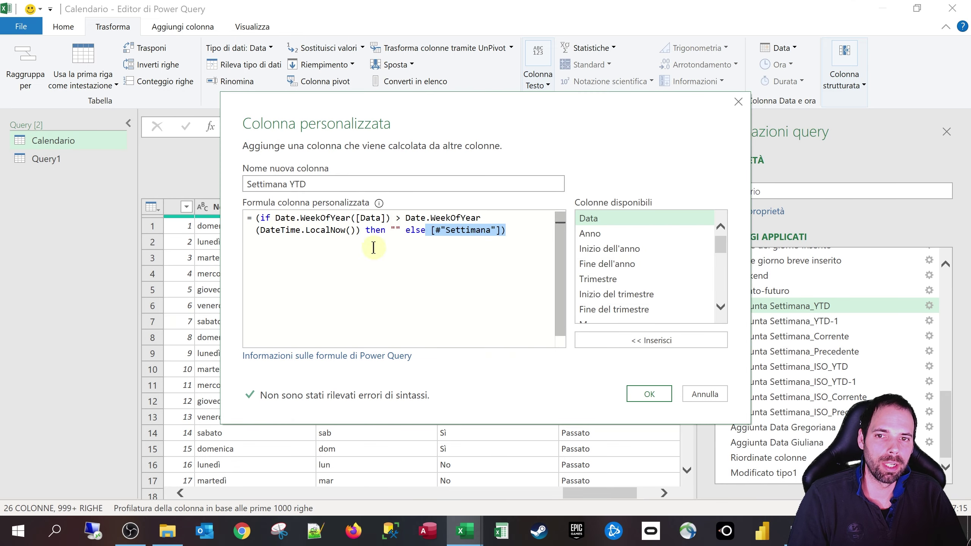
click(705, 394)
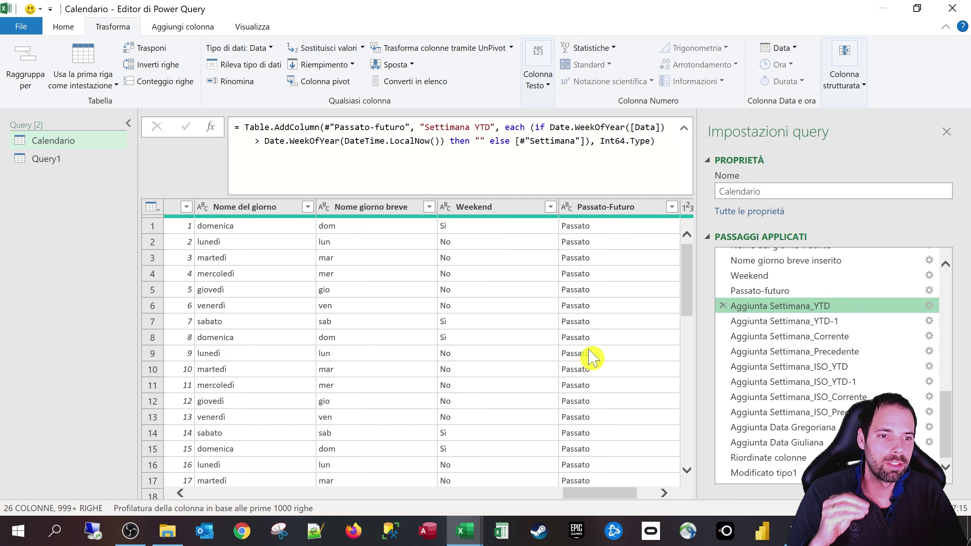
Step: Check the Settimana YTD column in the preview and close the query editor to return to the L27_Calendario.xlsb workbook
drag(581, 498, 617, 498)
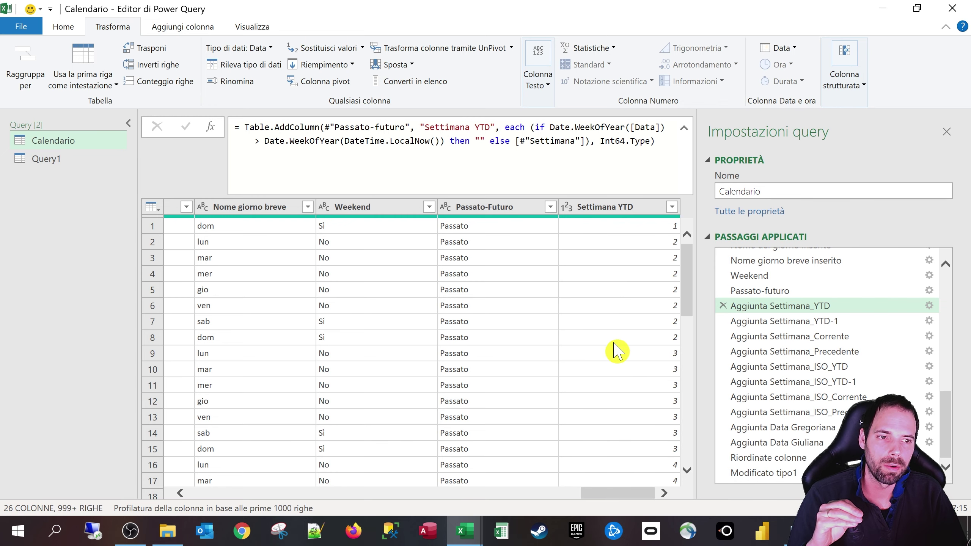
scroll(642, 337, down, 1)
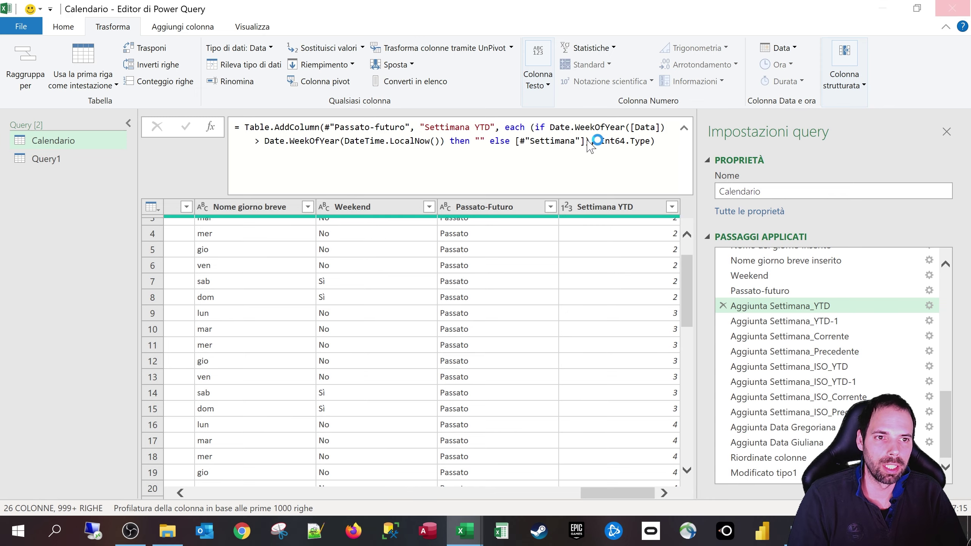
click(560, 289)
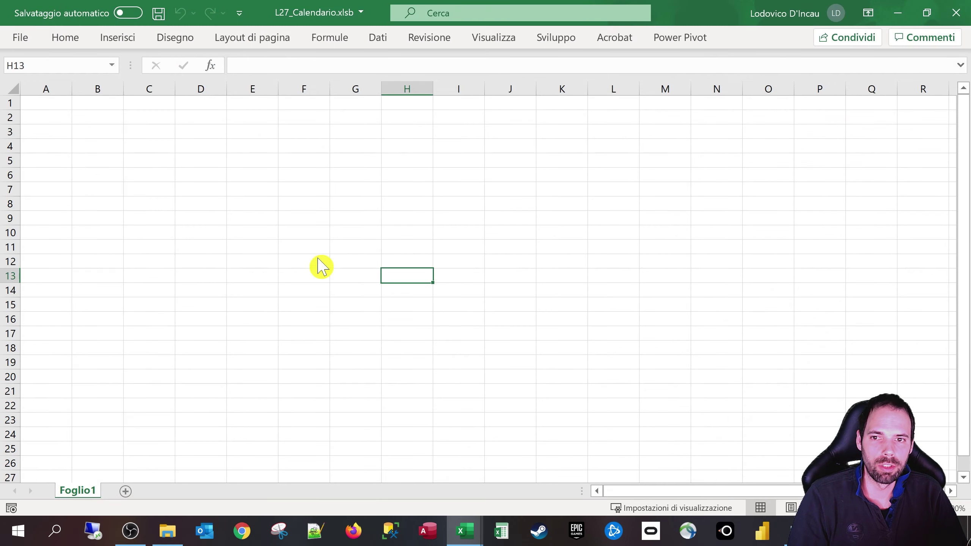
Step: Insert a PivotTable based on the workbook's data model on the existing worksheet at Foglio1!$H$13
click(118, 39)
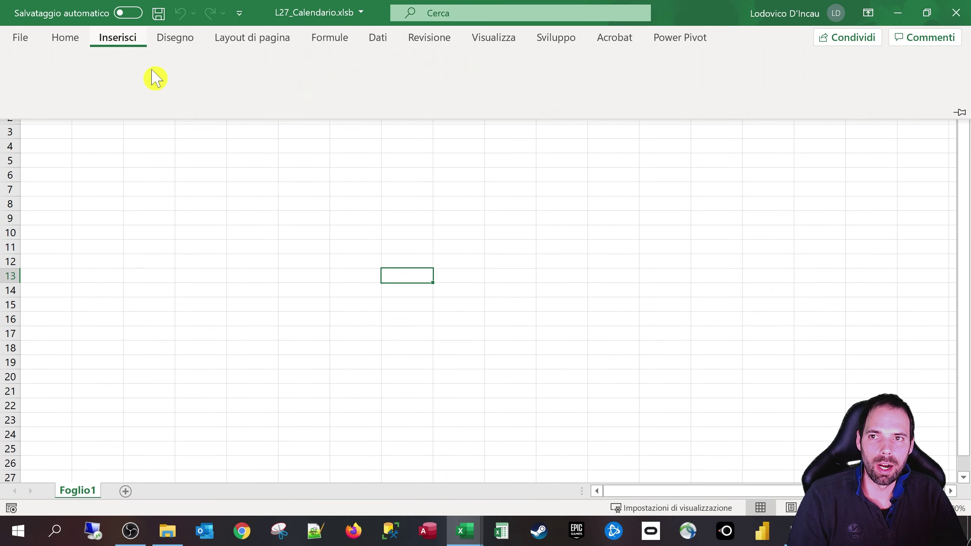
click(65, 75)
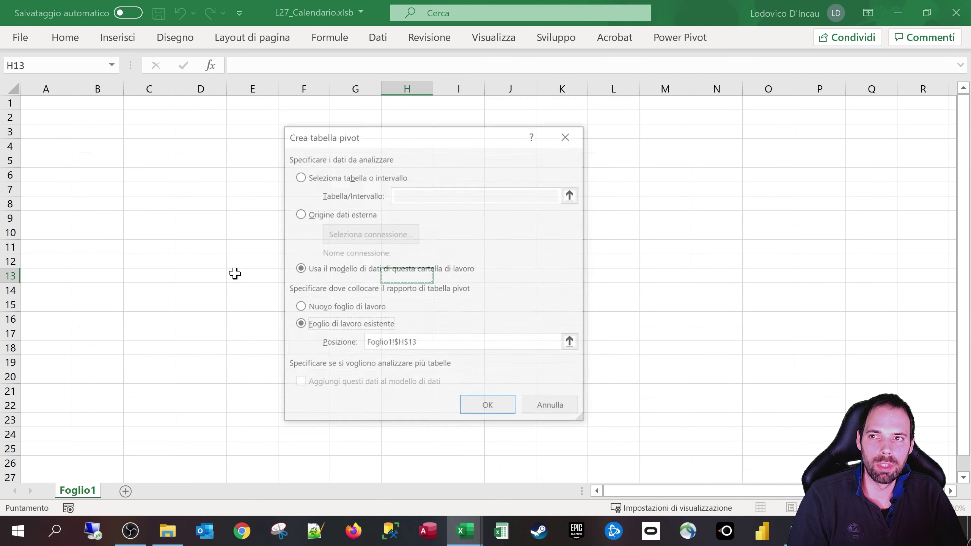
click(476, 414)
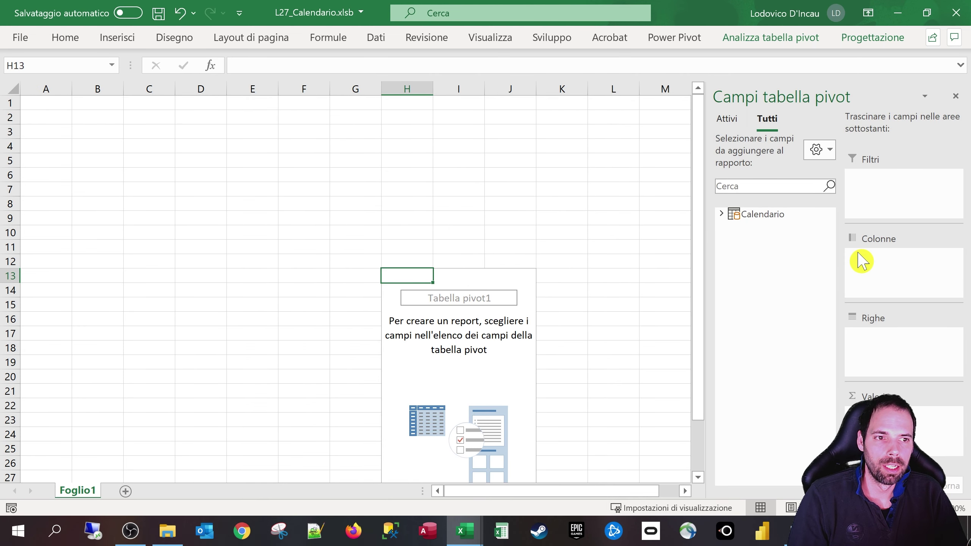
Step: Expand the Calendario table, widen the field list, place Settimana YTD in the pivot rows and look over the listed weeks
click(722, 214)
scroll(746, 337, down, 6)
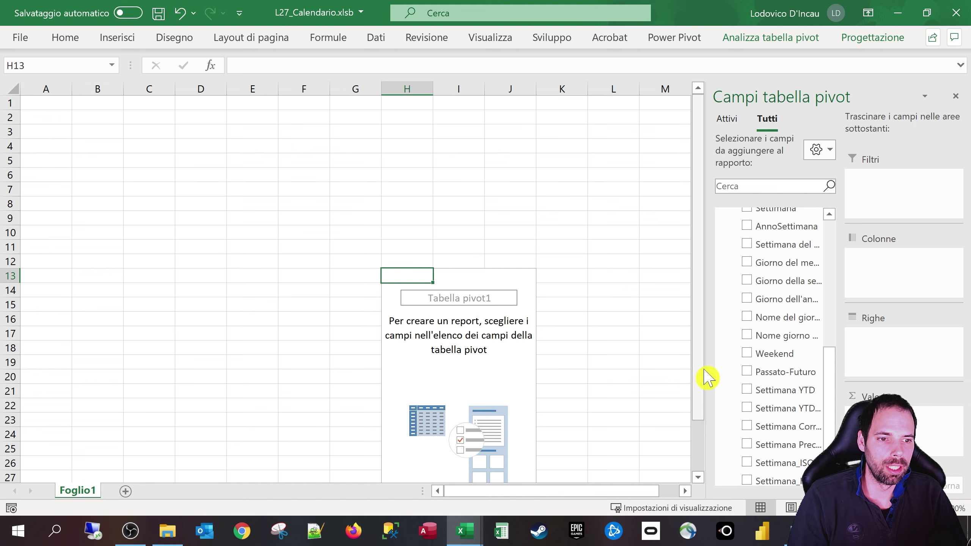
drag(707, 373, 657, 368)
drag(724, 377, 889, 354)
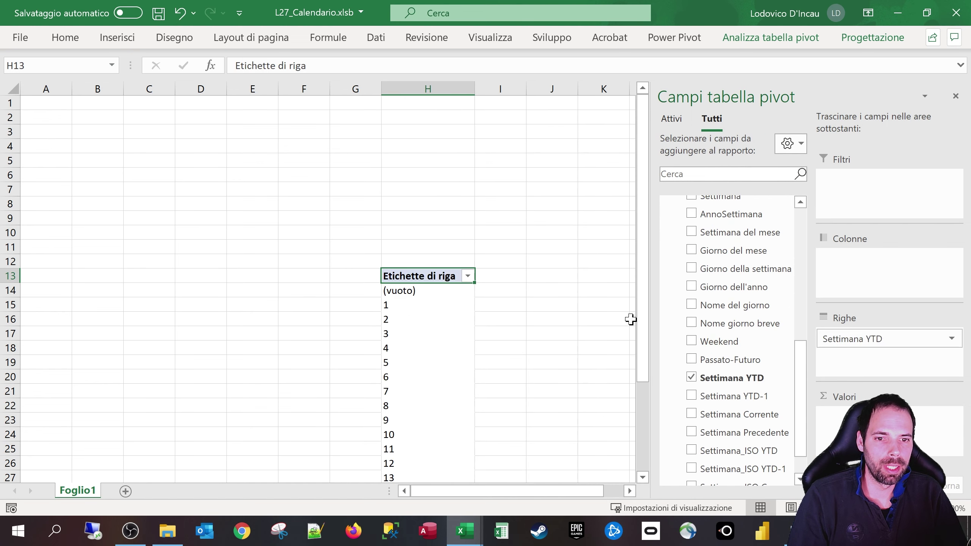
scroll(531, 266, down, 5)
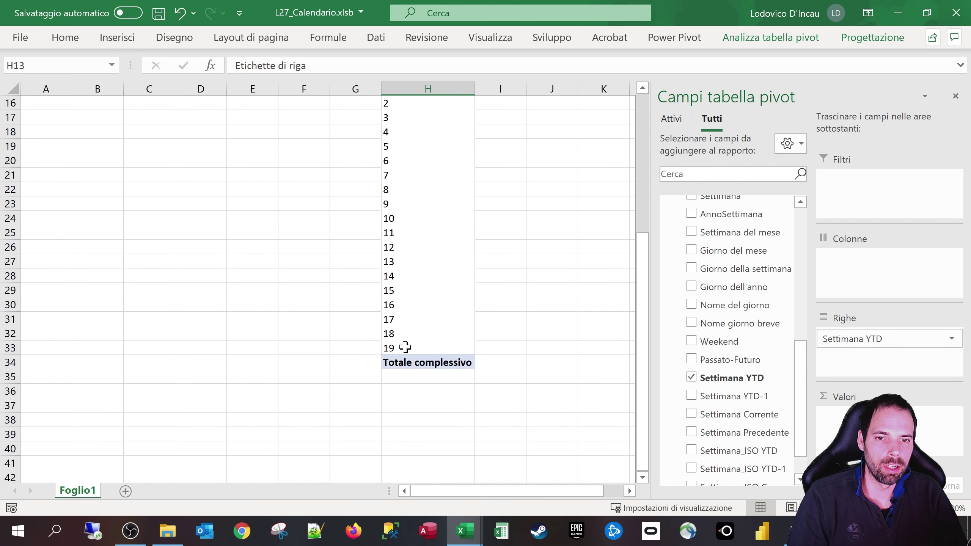
scroll(405, 347, up, 2)
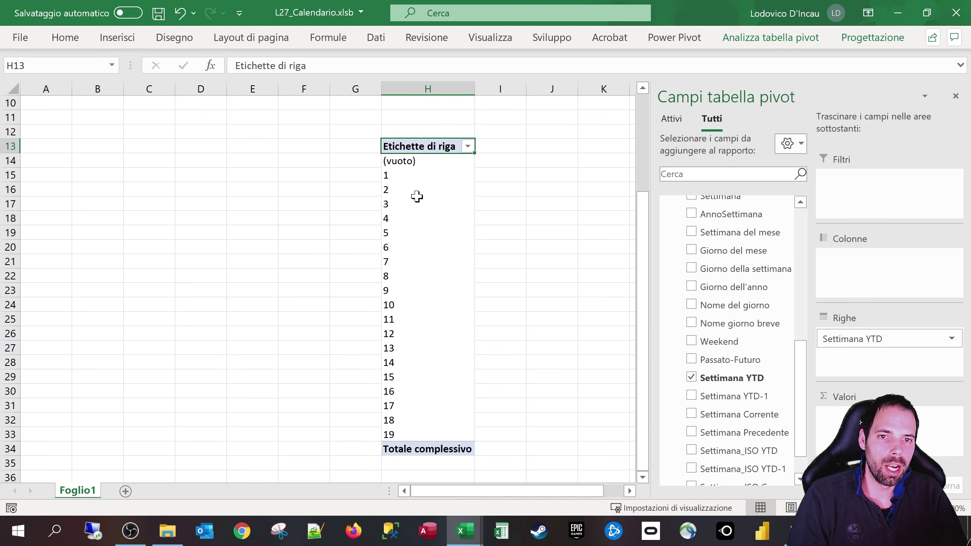
Step: Filter the (vuoto) item out of the pivot's Settimana YTD row labels
click(401, 161)
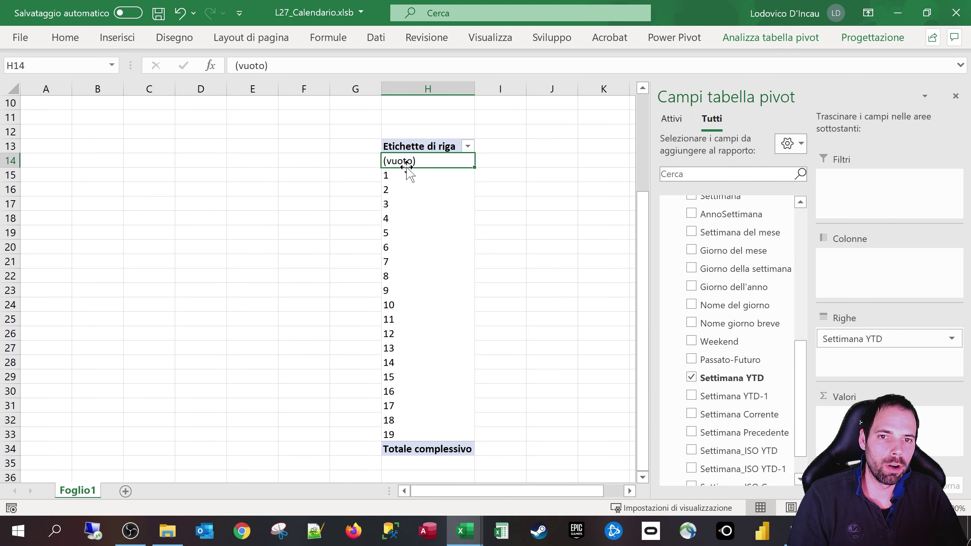
click(468, 146)
click(298, 302)
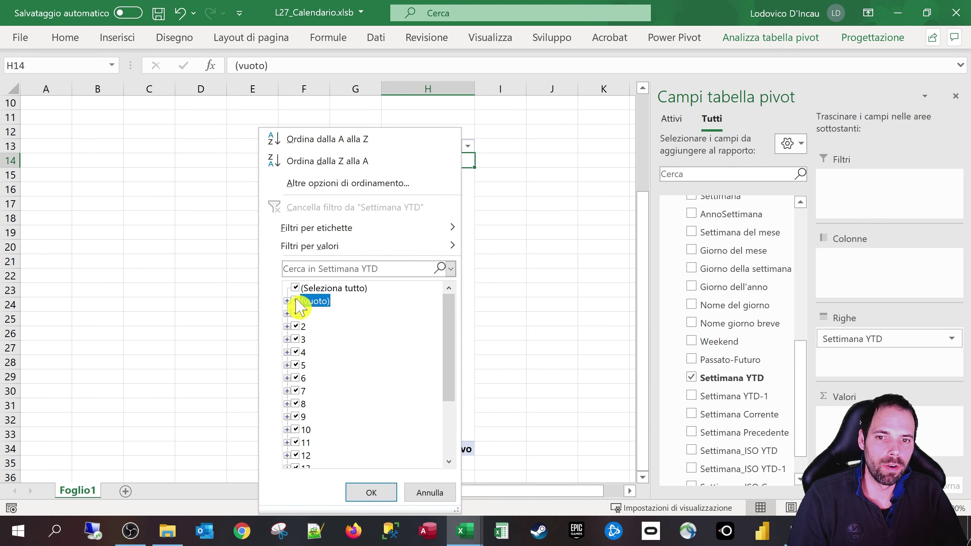
click(370, 494)
Step: Examine the pivot's first and last listed weeks and compare them with today's date in the system calendar
drag(411, 162, 403, 423)
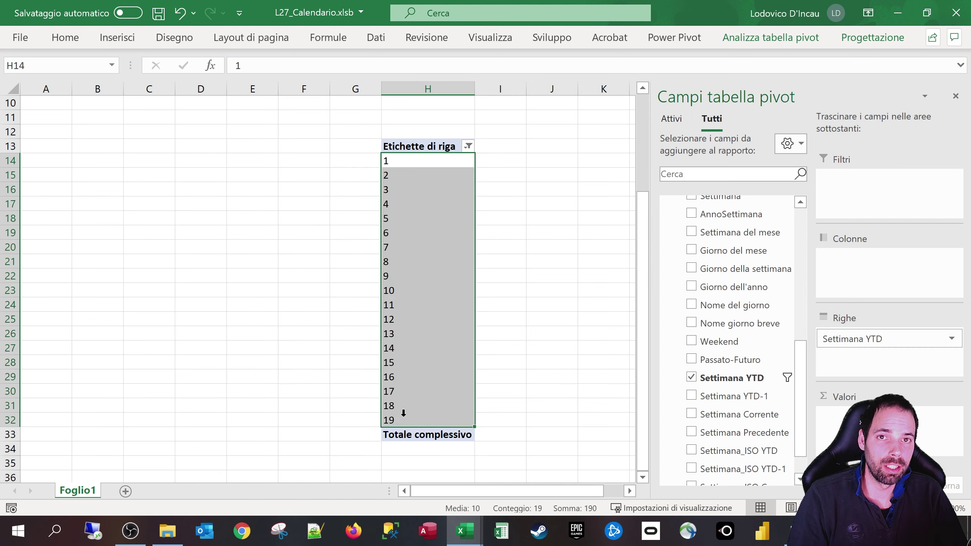
click(395, 161)
click(409, 422)
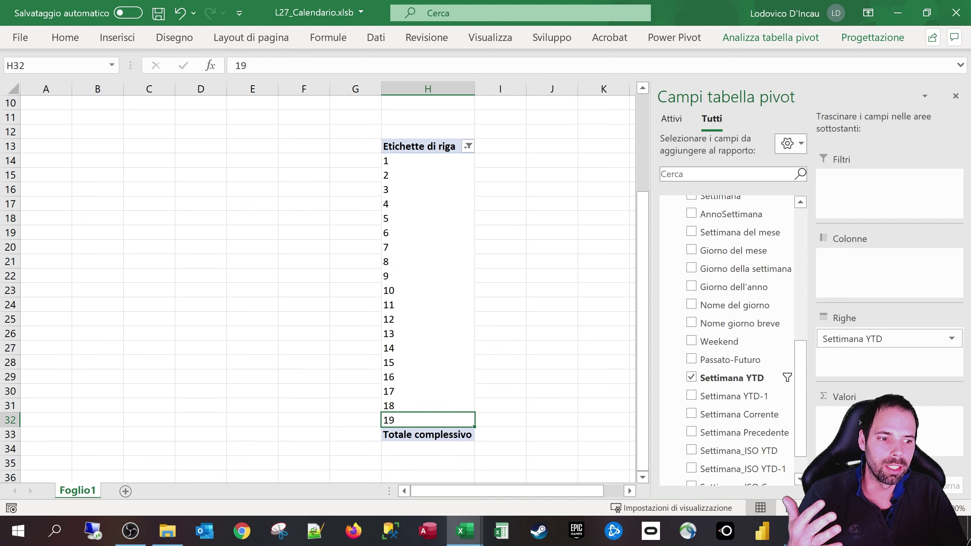
key(super+alt+d)
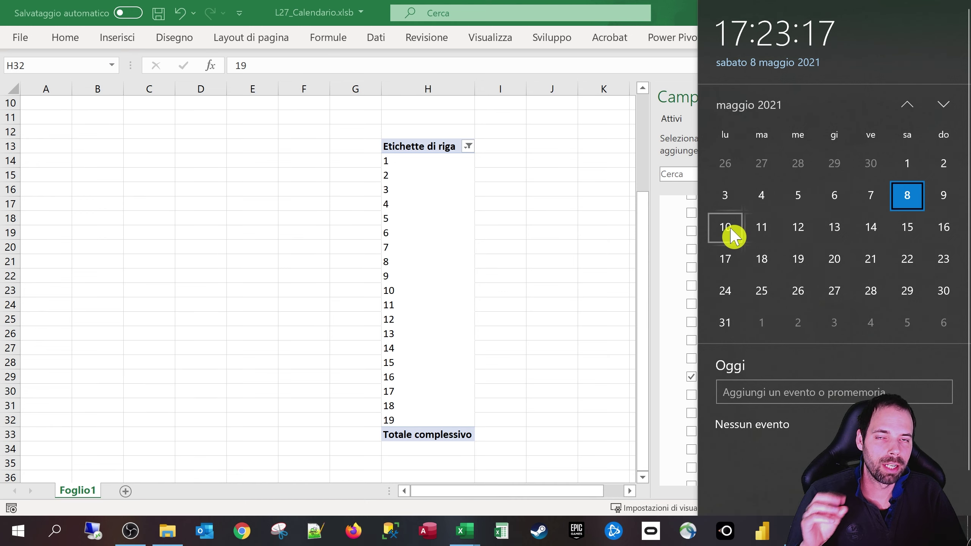
key(Escape)
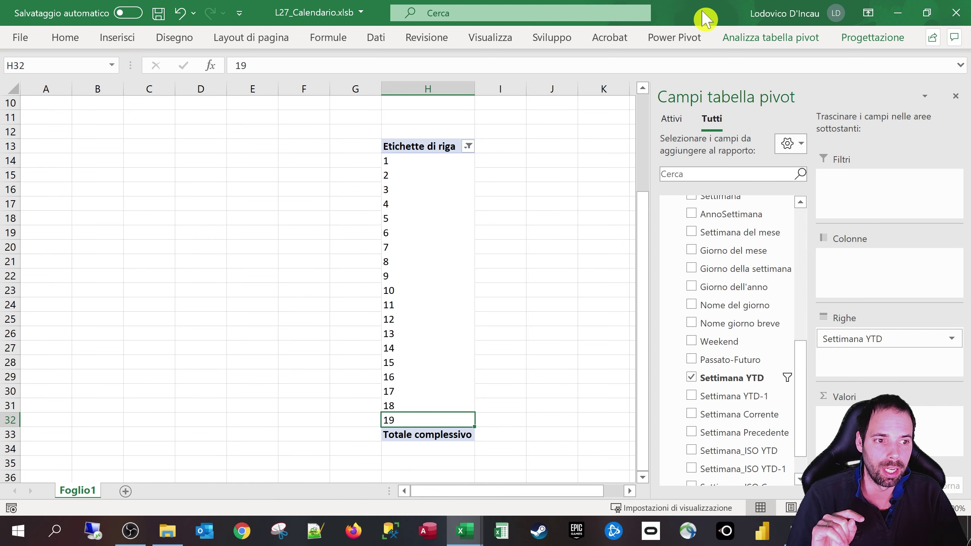
Step: Enable the "Includi nuovi elementi nel filtro manuale" option for the Settimana YTD row field and recheck its field settings
drag(705, 19, 455, 24)
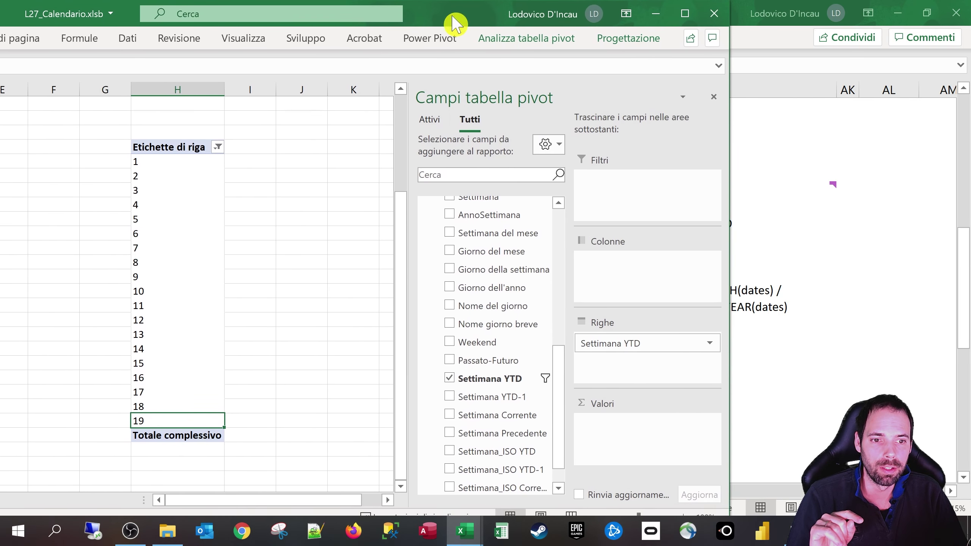
click(606, 345)
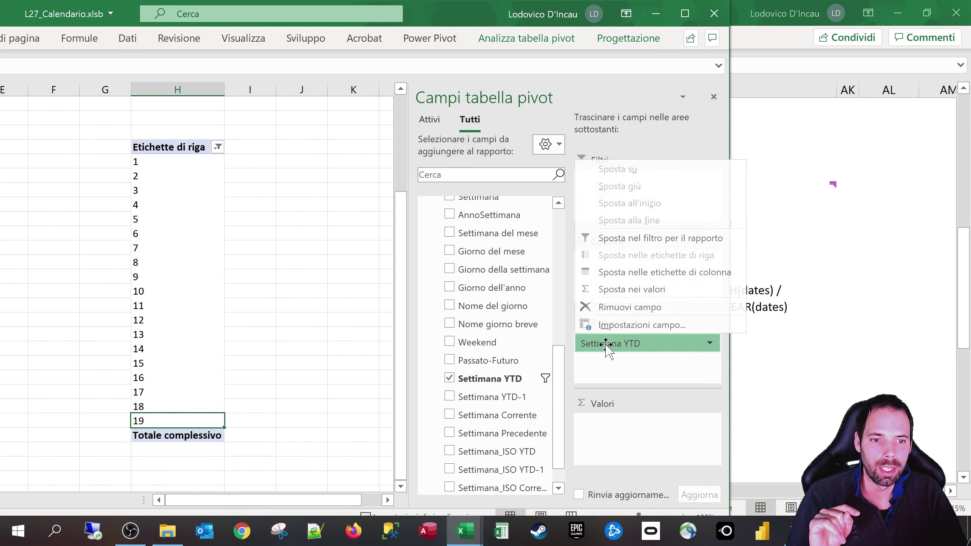
click(612, 325)
click(50, 377)
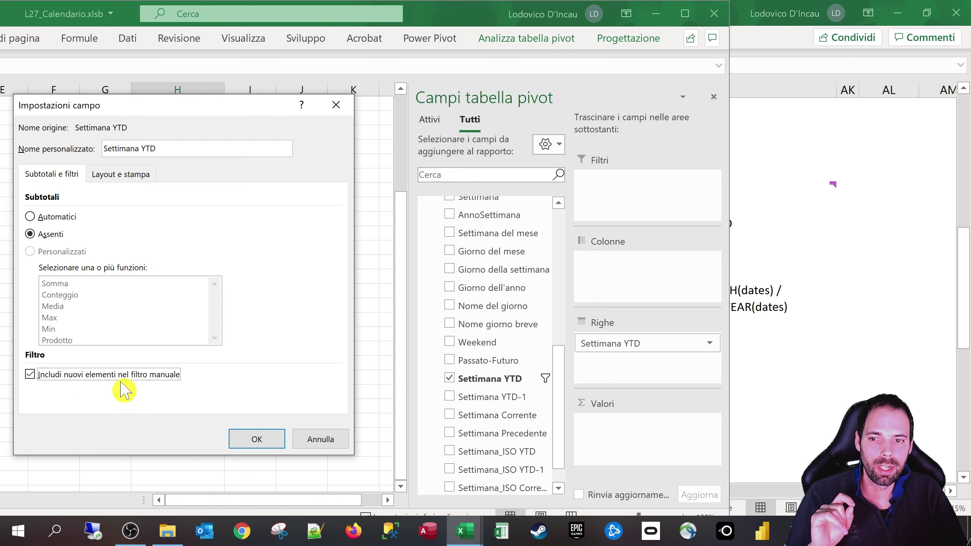
drag(188, 112, 486, 104)
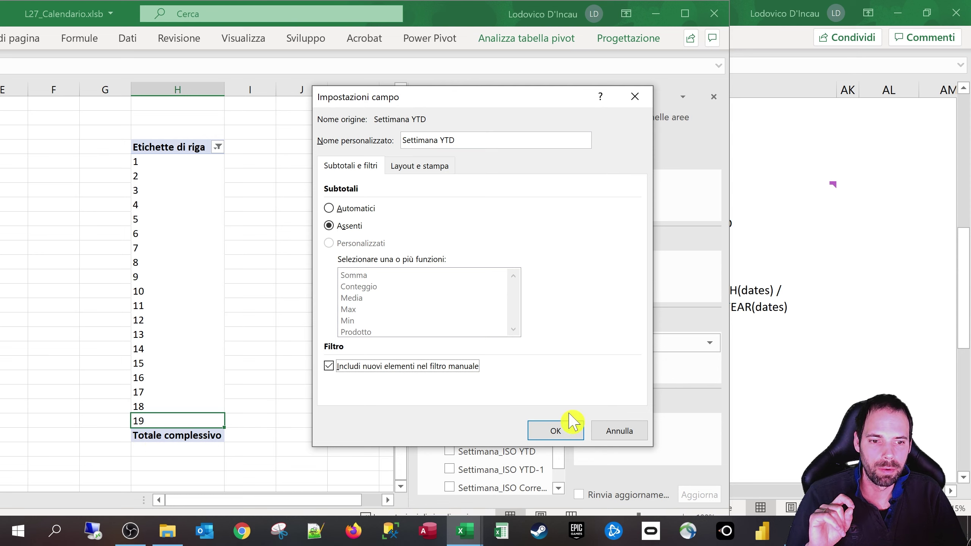
click(572, 423)
click(623, 343)
click(621, 327)
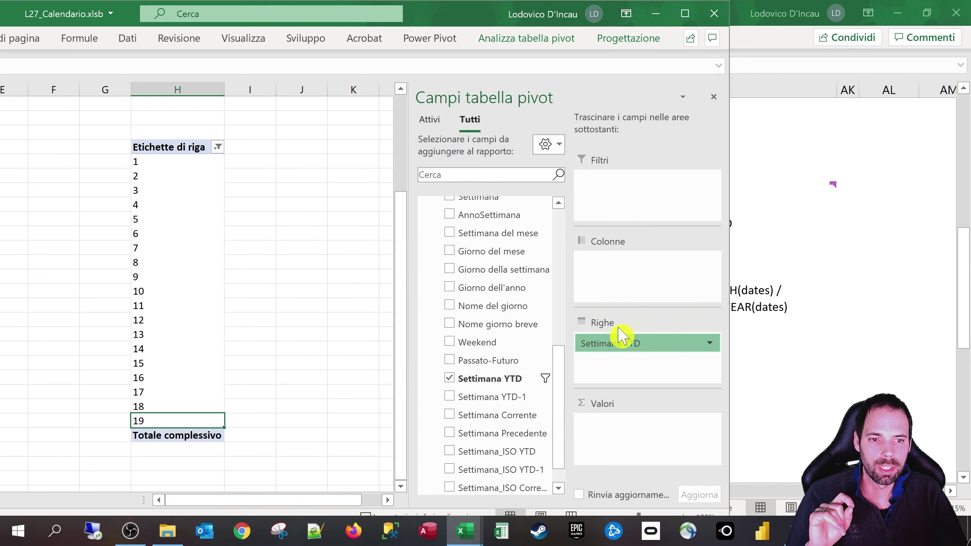
click(622, 430)
Step: Review the items in the Settimana YTD filter, switch week 1 off and on again, and cancel the filter
click(217, 148)
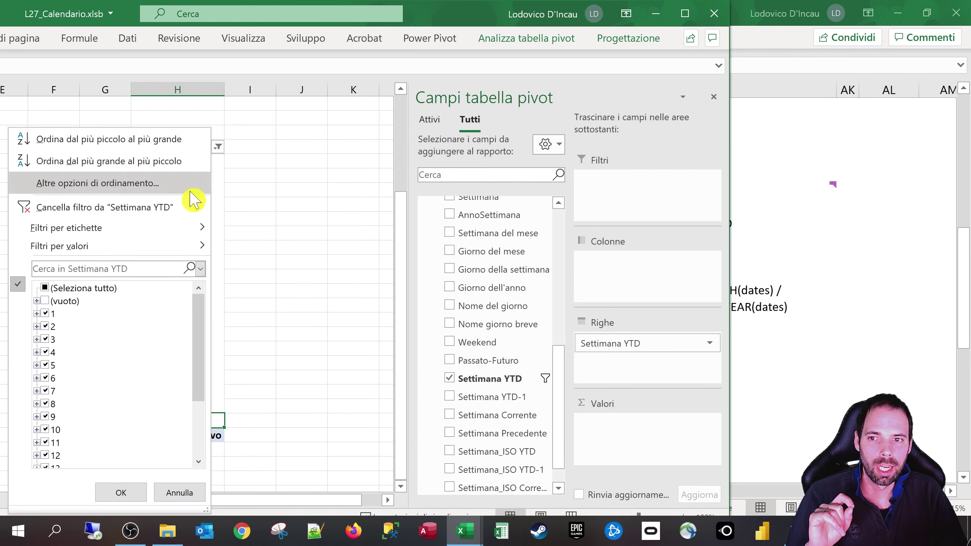
scroll(91, 441, down, 2)
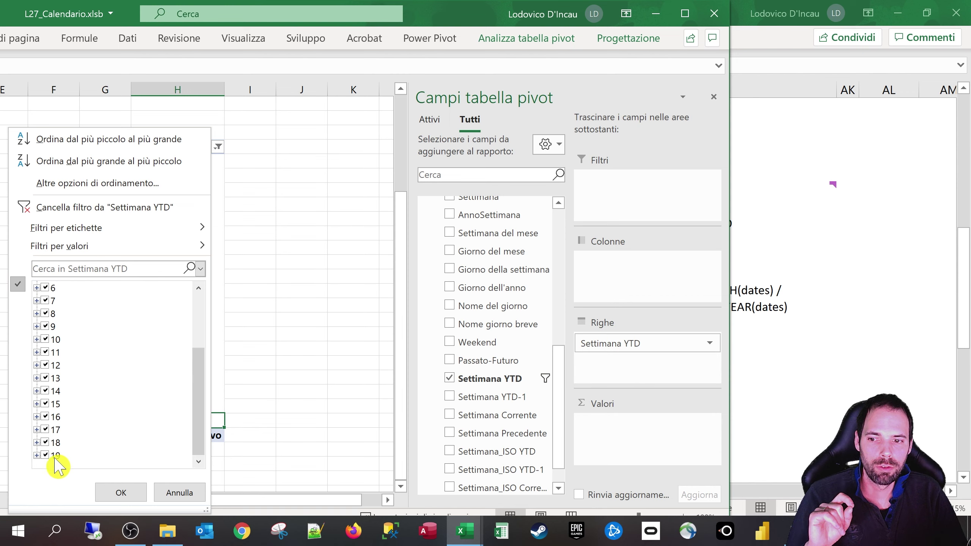
scroll(53, 461, up, 2)
click(44, 313)
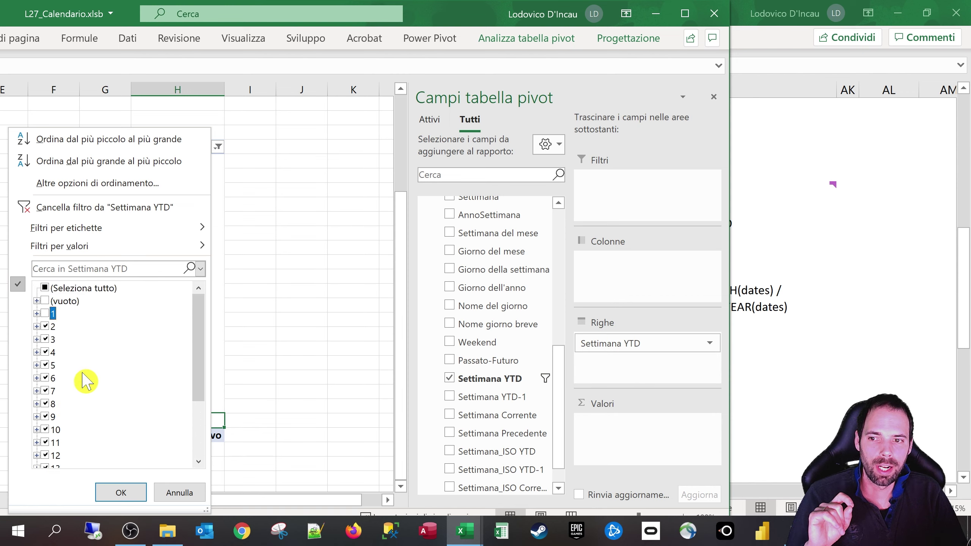
click(45, 314)
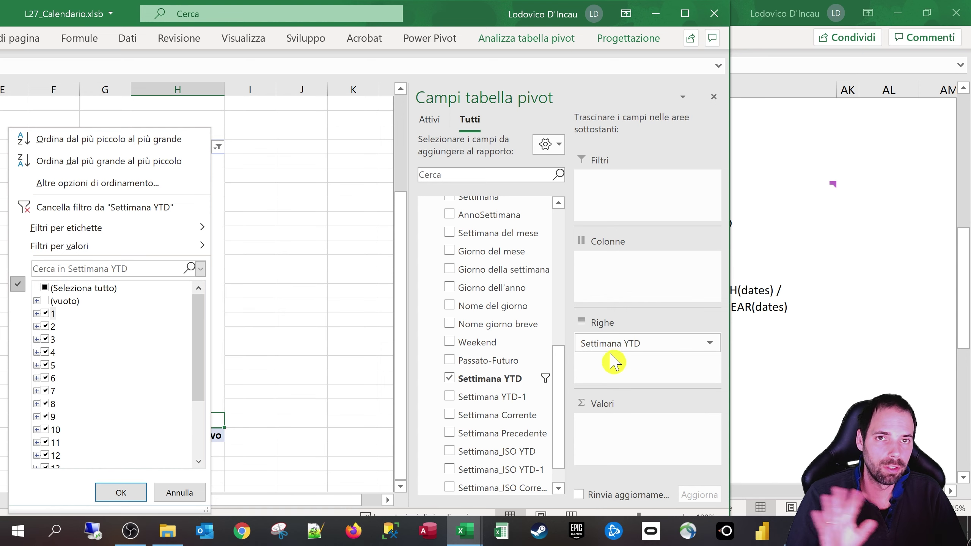
drag(191, 360, 204, 435)
click(189, 494)
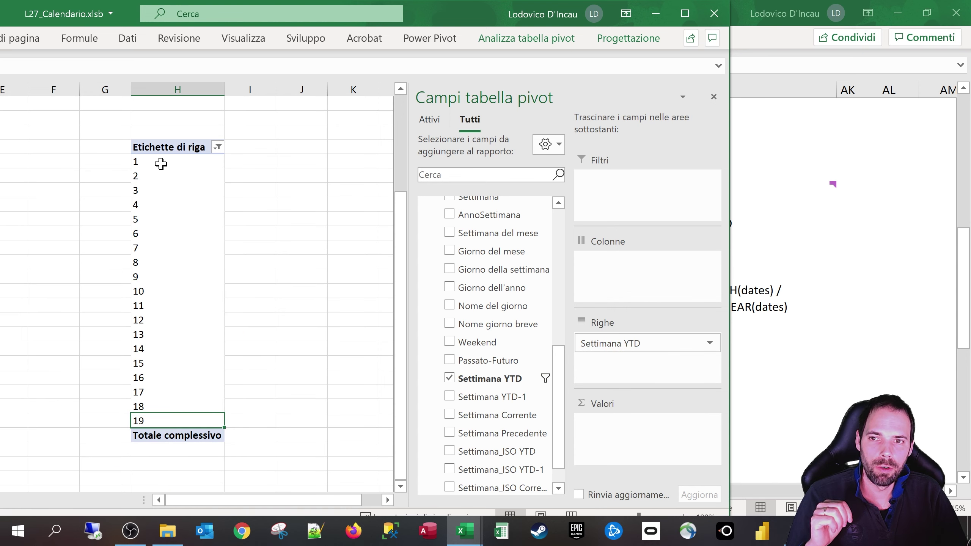
Step: Highlight weeks 1 to 19 in the pivot, and open the Calendario query in the Power Query editor with a wider query settings pane
drag(161, 163, 184, 423)
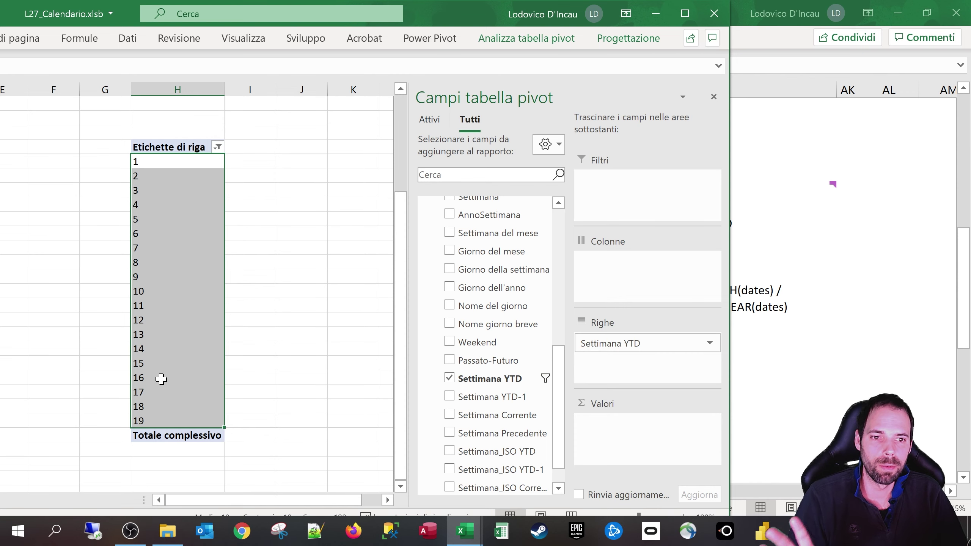
scroll(373, 442, up, 1)
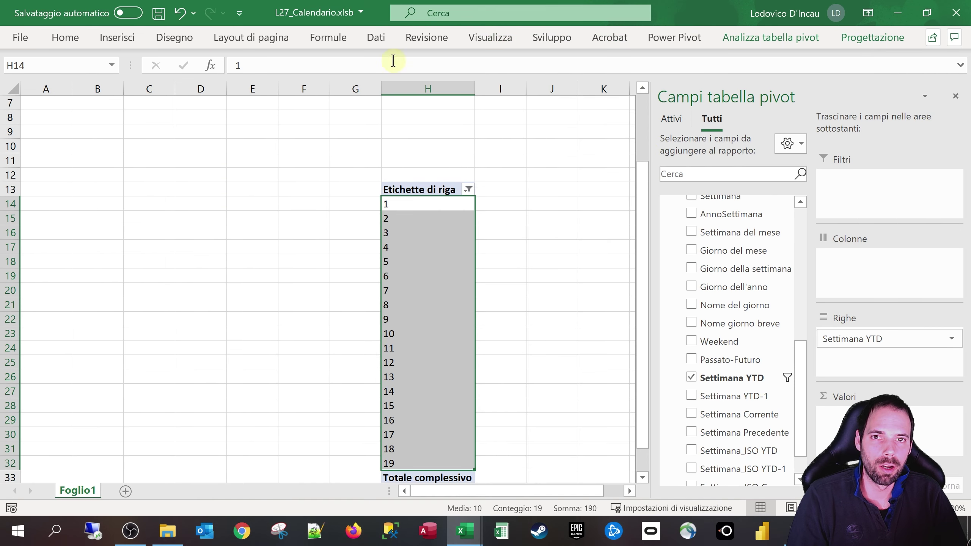
click(377, 38)
click(34, 92)
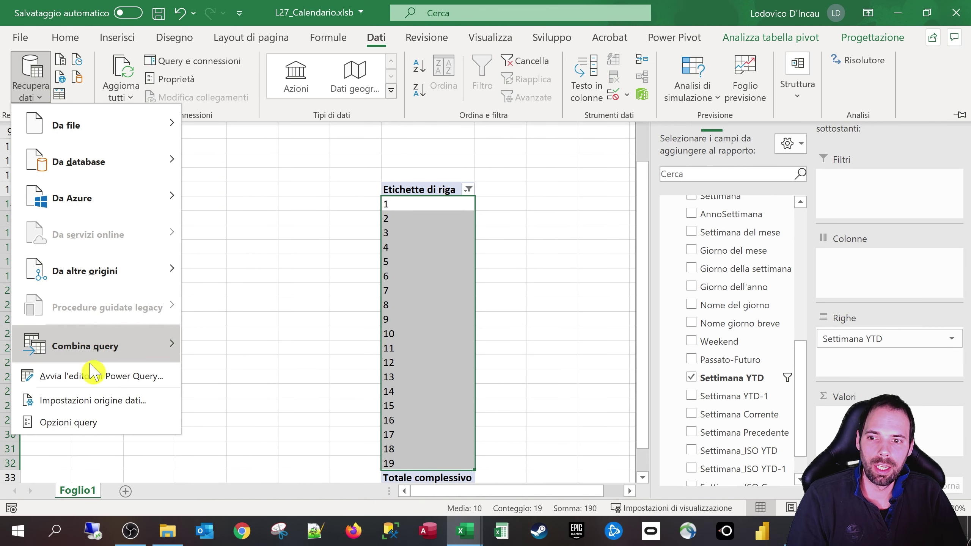
click(94, 377)
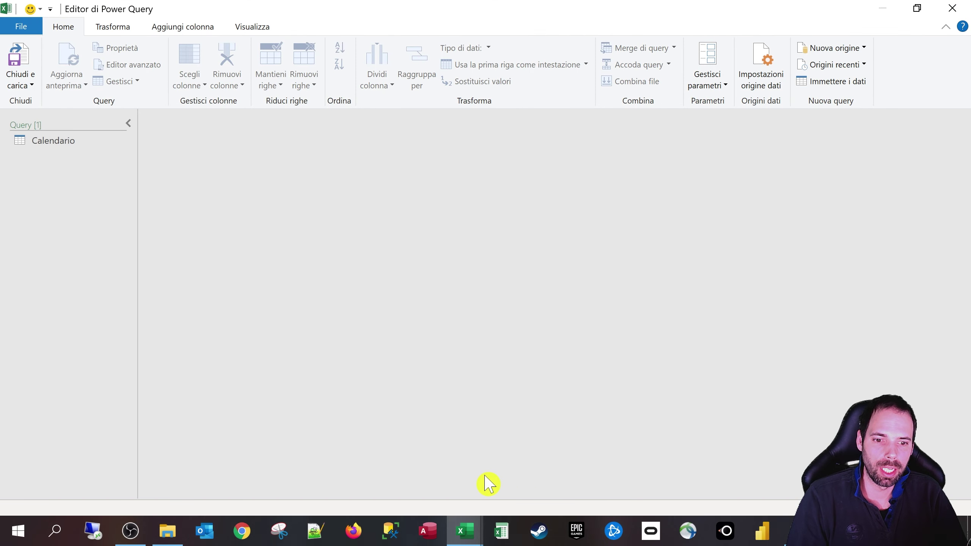
click(54, 142)
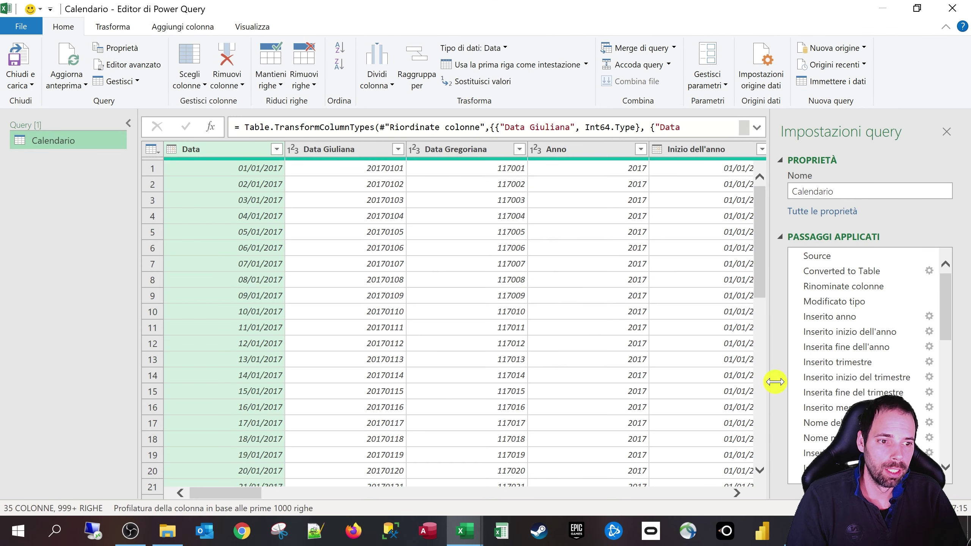
drag(670, 391, 669, 390)
scroll(922, 325, down, 10)
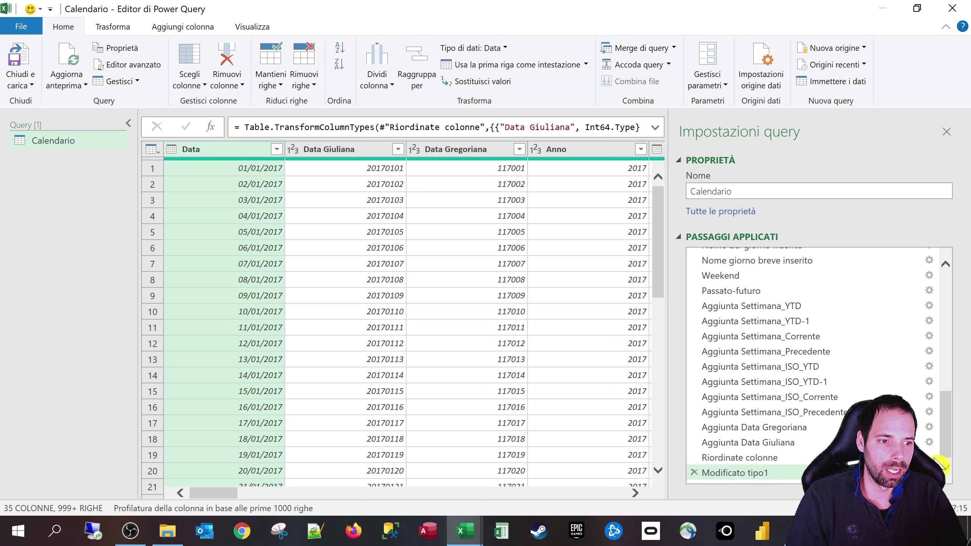
Step: Examine the comparison operator in the Settimana_ISO YTD-1 custom column formula and cancel without changes
click(808, 383)
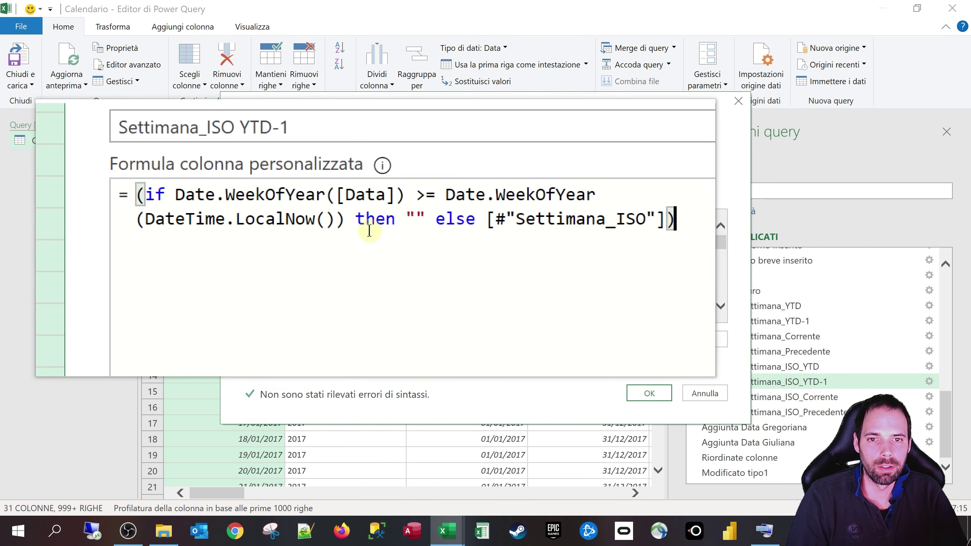
drag(401, 217, 411, 216)
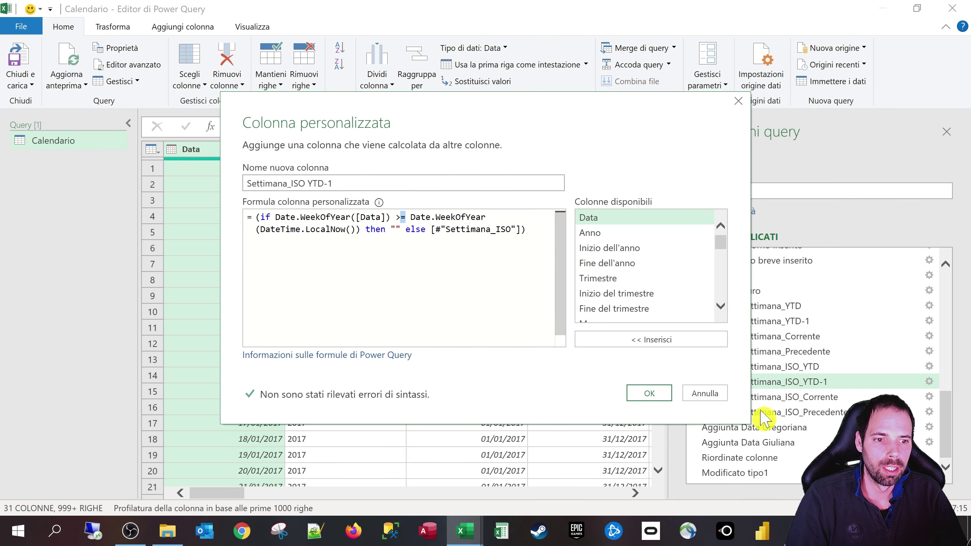
click(705, 393)
Step: Examine the comparison operator in the Settimana_ISO YTD custom column formula and cancel without changes
click(780, 368)
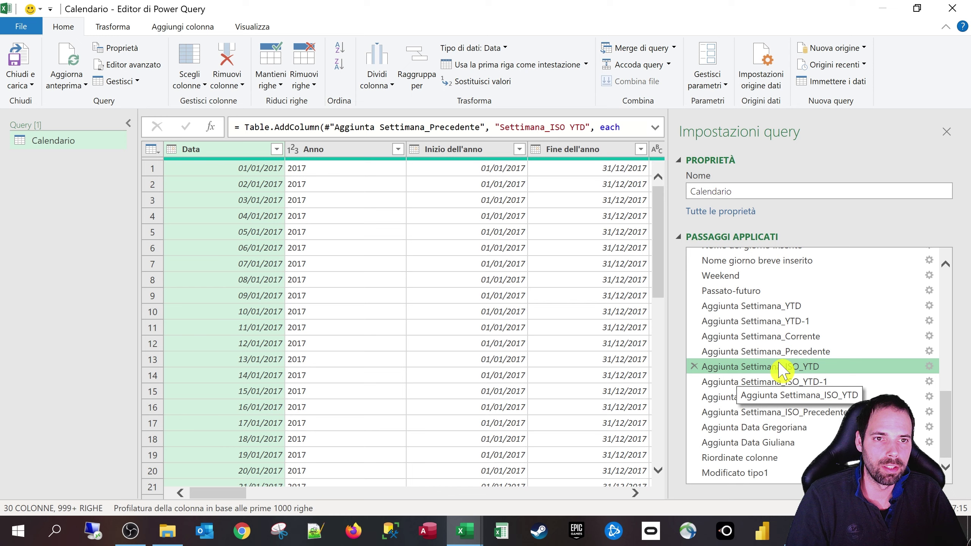
click(928, 367)
click(406, 219)
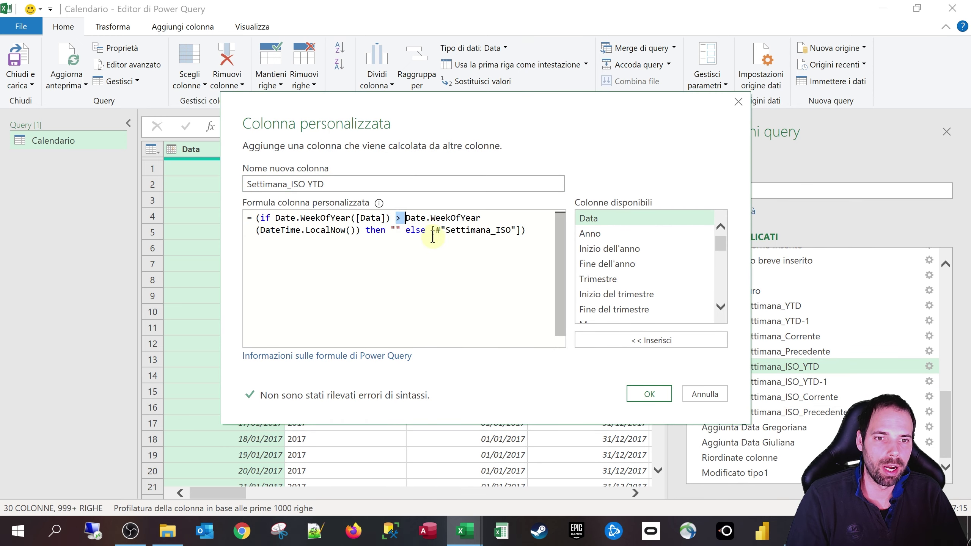
click(719, 395)
Step: Review the Settimana_ISO Corrente custom column formula from its applied step and cancel without changes
click(717, 381)
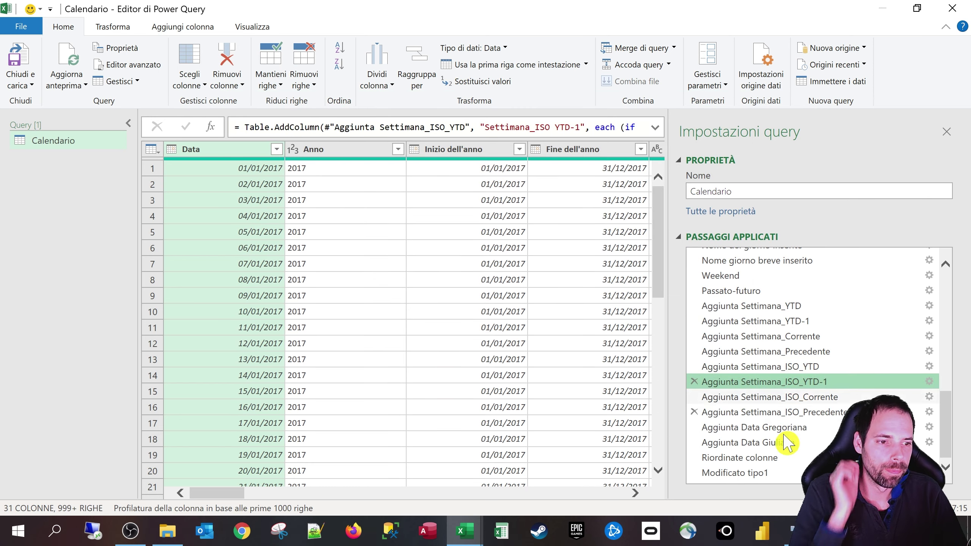
click(803, 398)
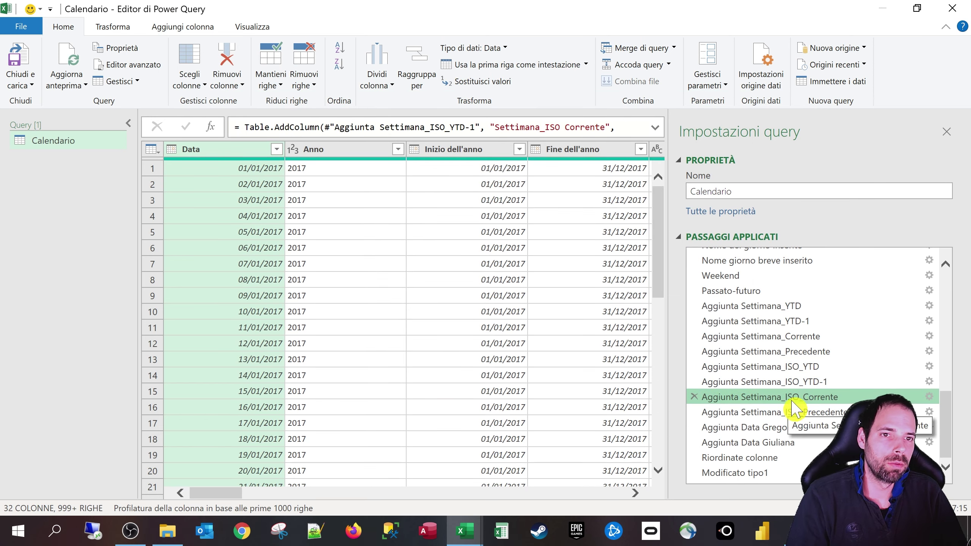
click(930, 397)
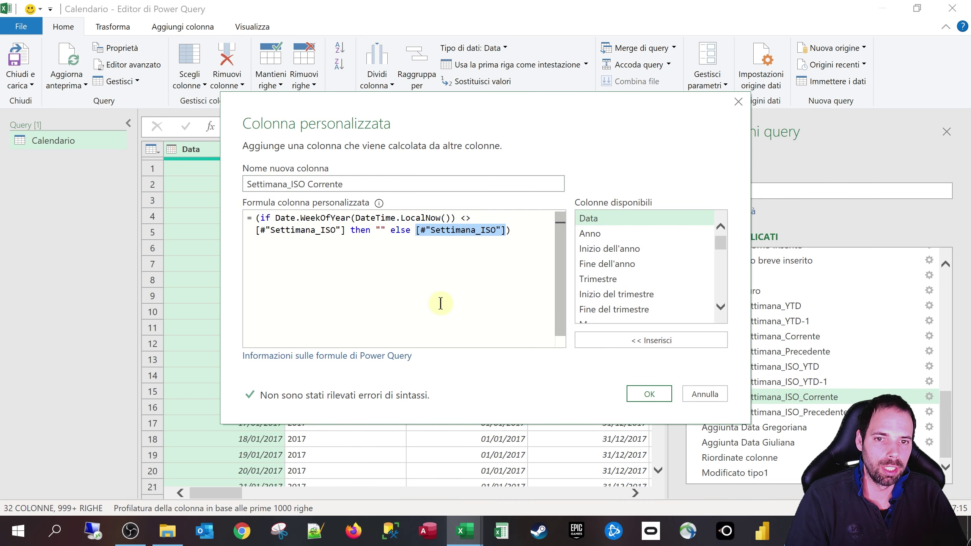
click(699, 395)
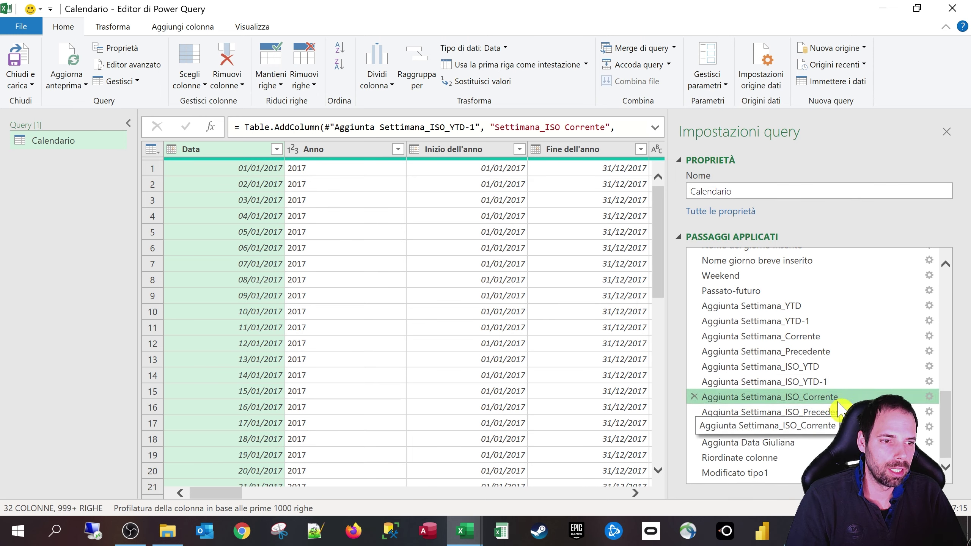
Step: Preview the query at the Aggiunta Settimana_Corrente step and check which values the Settimana Corrente column's filter lists, cancelling the filter
click(803, 335)
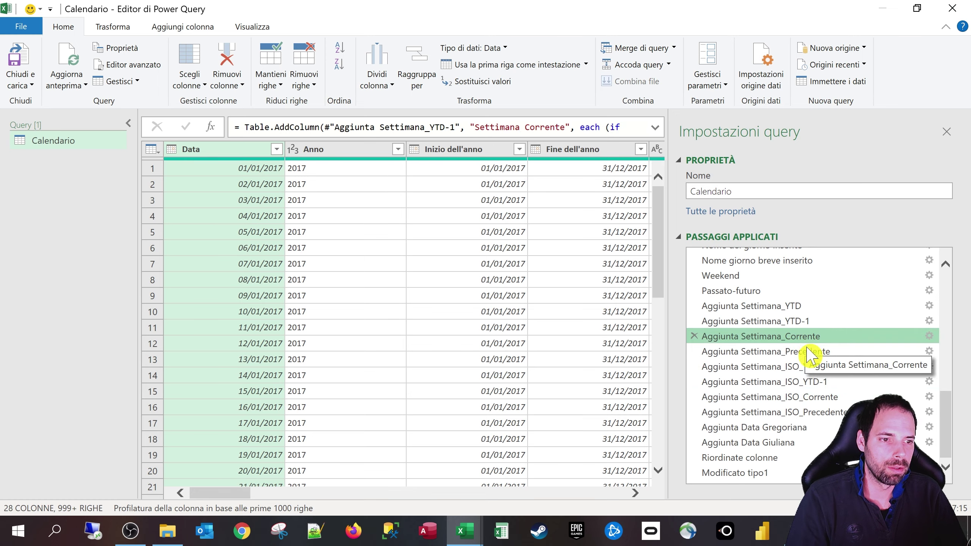
click(812, 368)
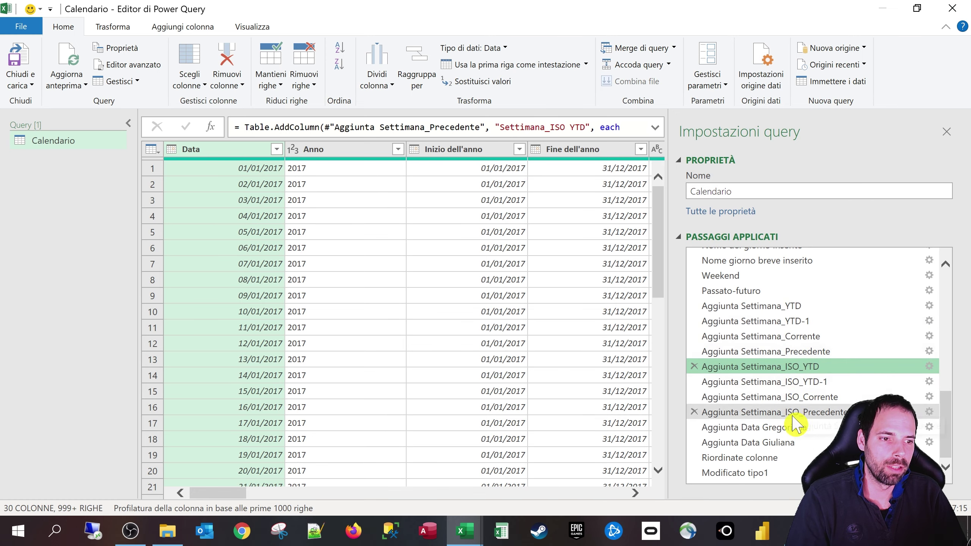
click(757, 338)
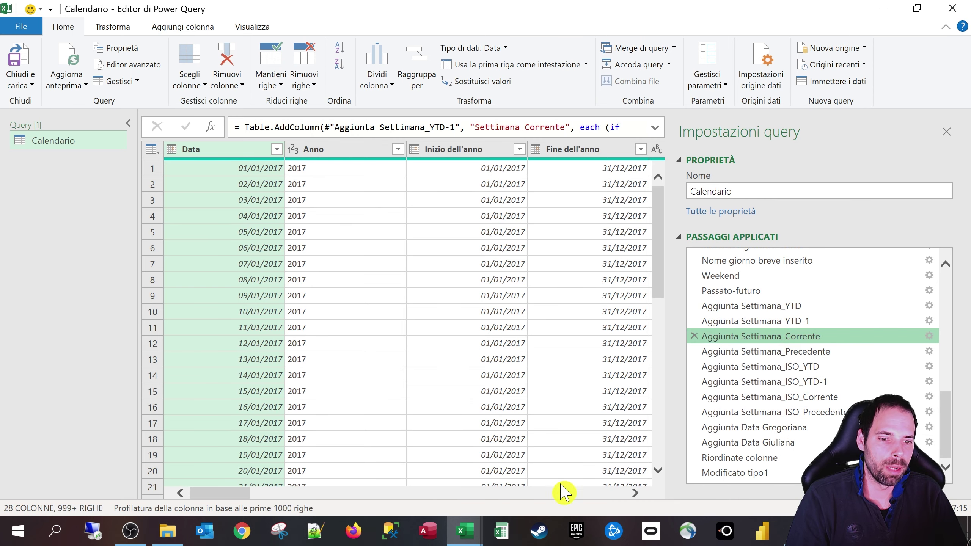
drag(214, 494, 635, 500)
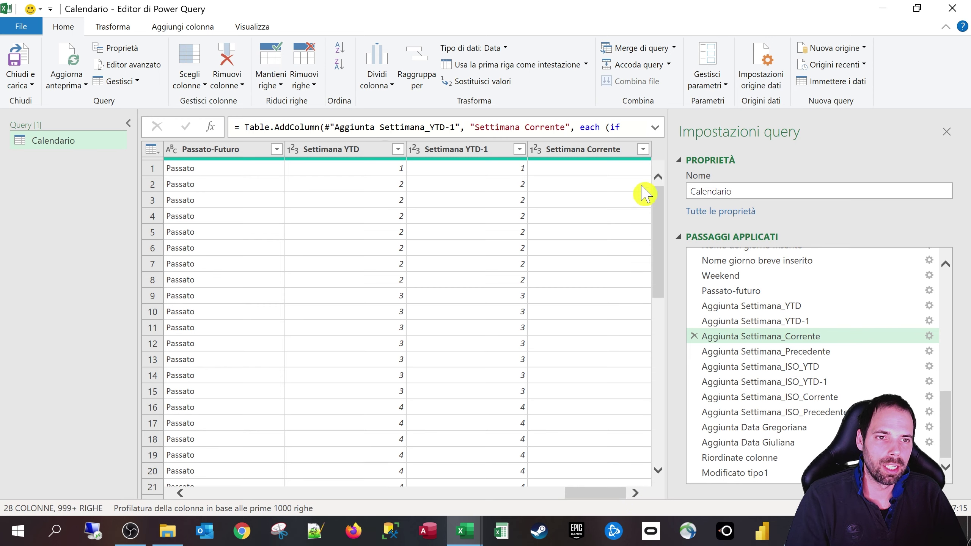
click(643, 149)
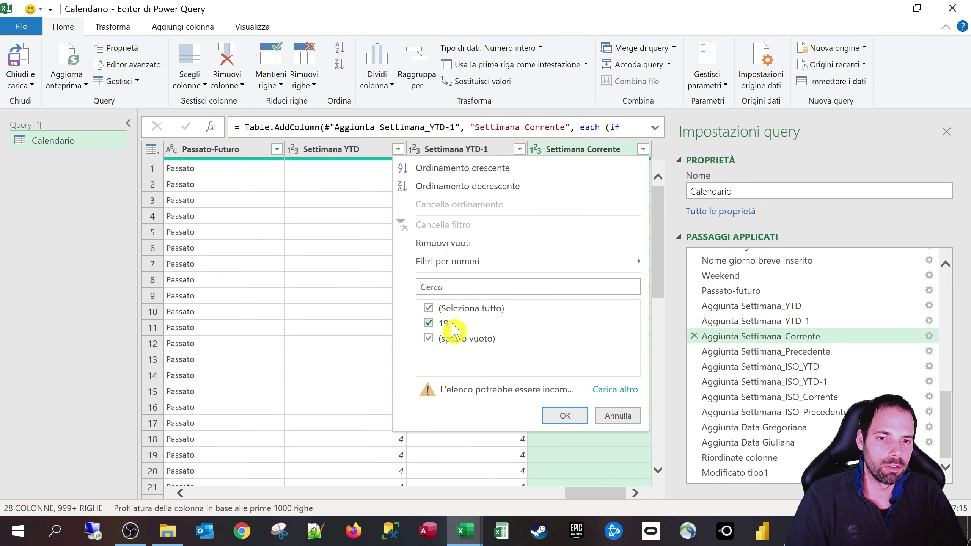
click(618, 416)
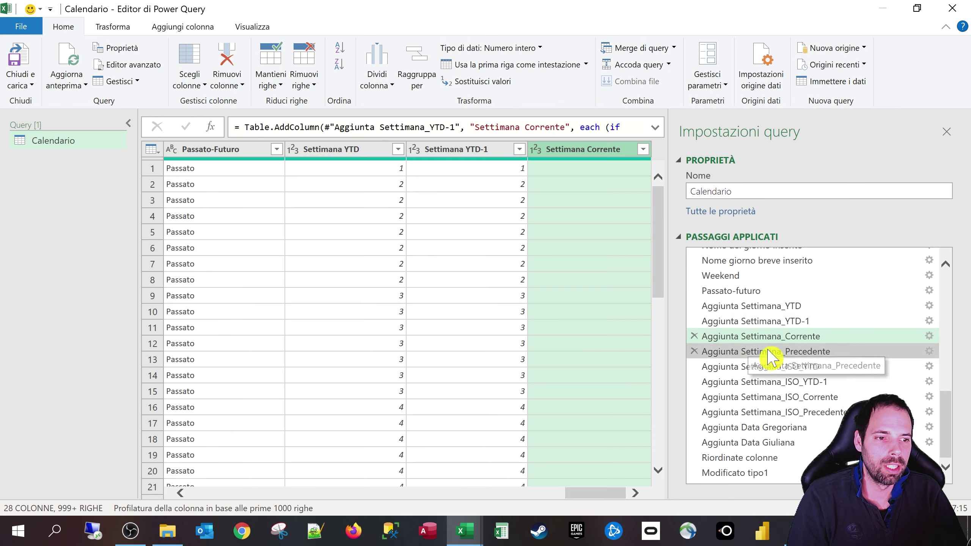
Step: Examine the Settimana Corrente formula under magnification, covering the current-week function, the Settimana comparison and both result branches, and cancel without changes
click(929, 336)
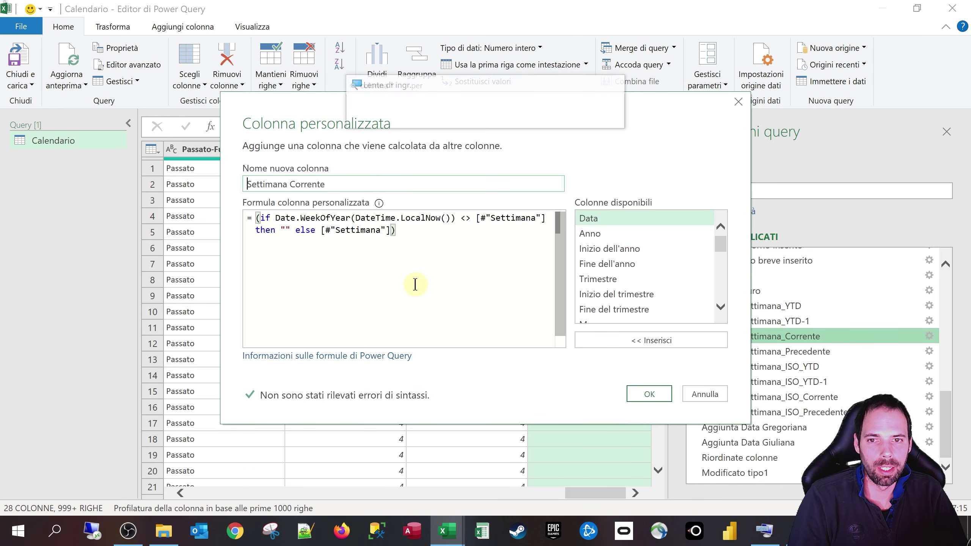
key(super+plus)
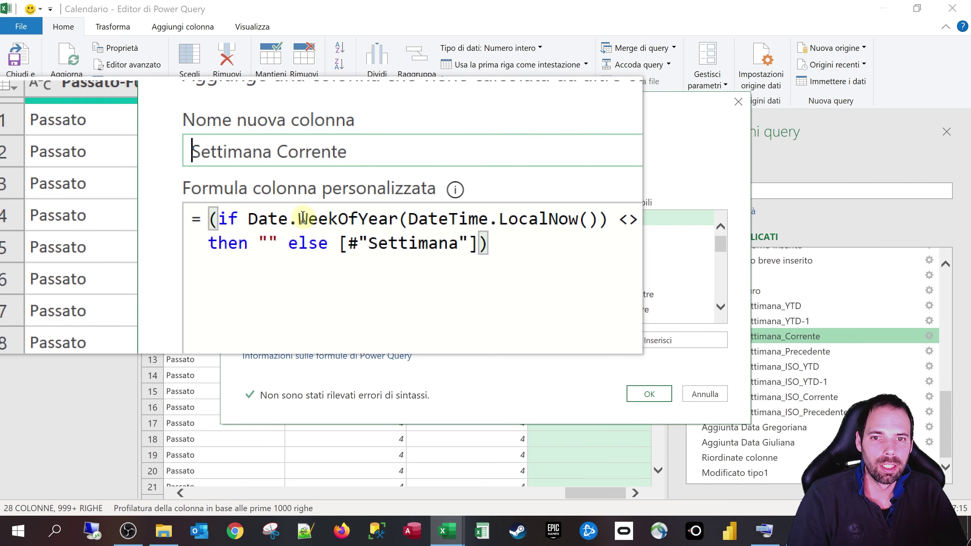
drag(268, 217, 605, 221)
double_click(454, 219)
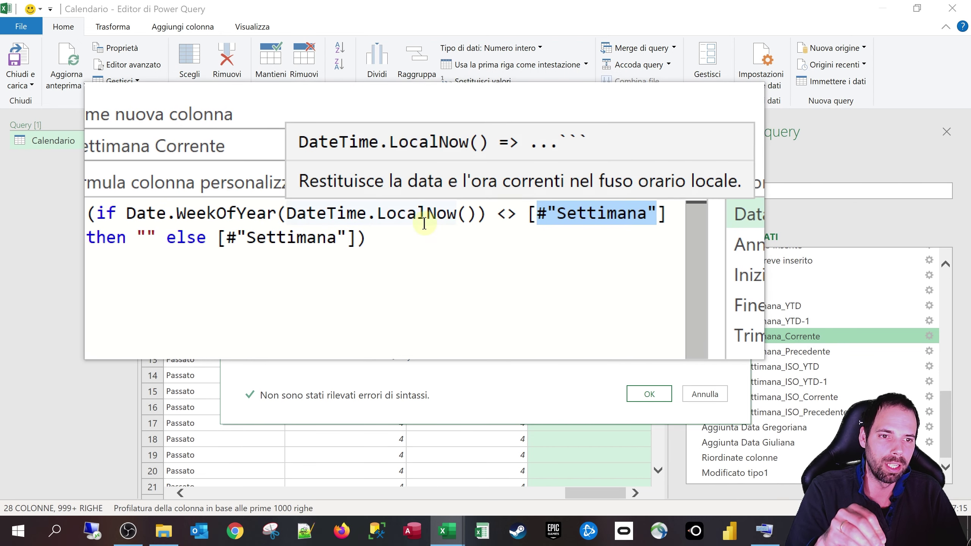
click(486, 219)
drag(488, 224, 543, 222)
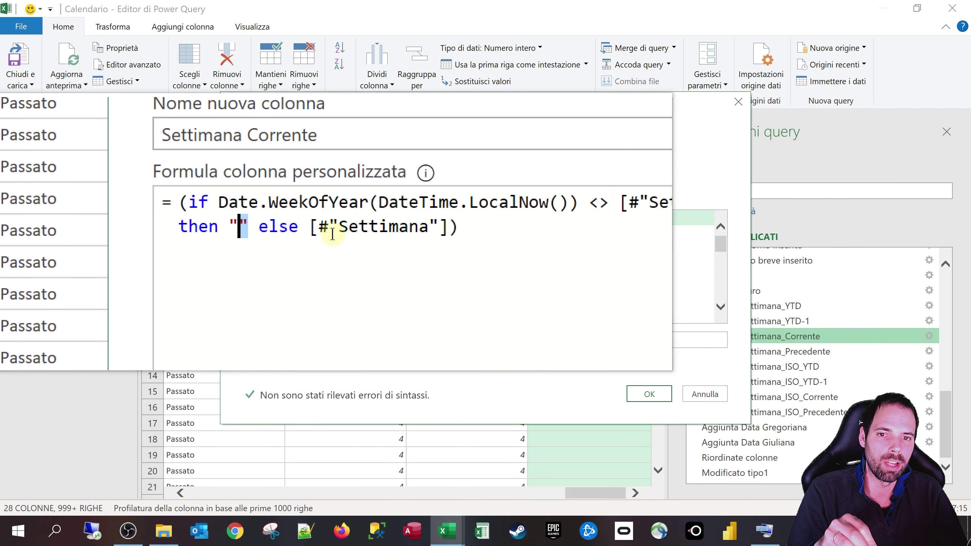
drag(330, 229, 369, 229)
key(super+minus)
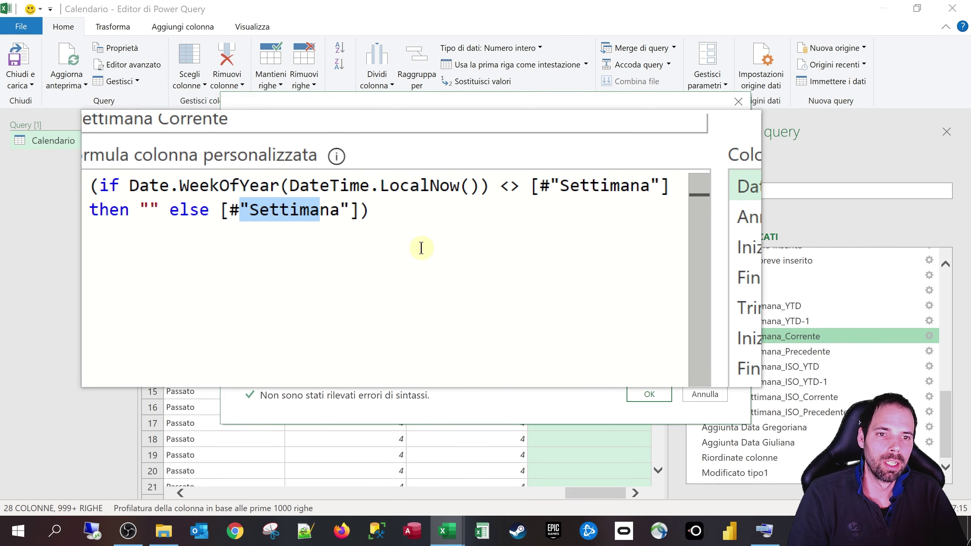
click(699, 398)
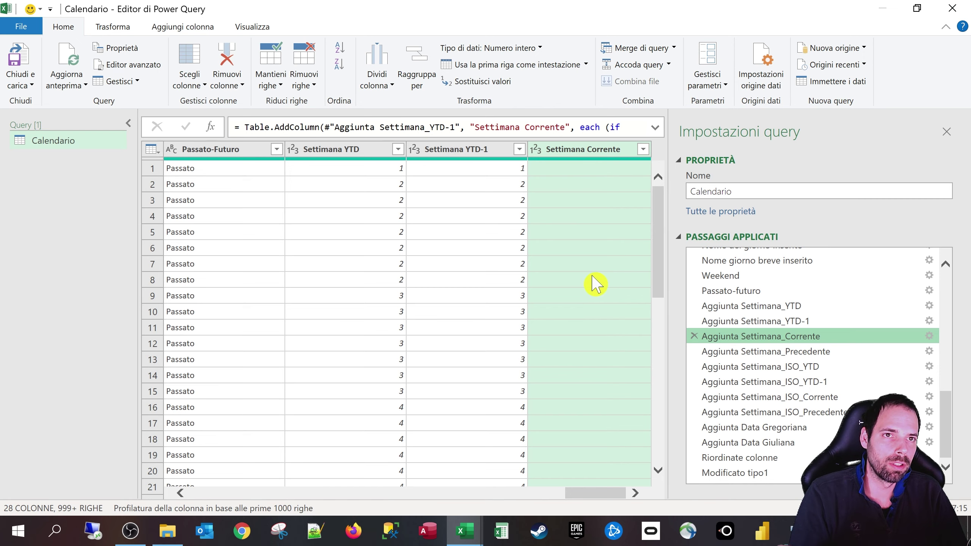
Step: Examine the Settimana Precedente formula's Date.AddDays offset of -7 from the current date, cancel the dialog, and select the Aggiunta Settimana_ISO_YTD step
click(782, 352)
click(930, 352)
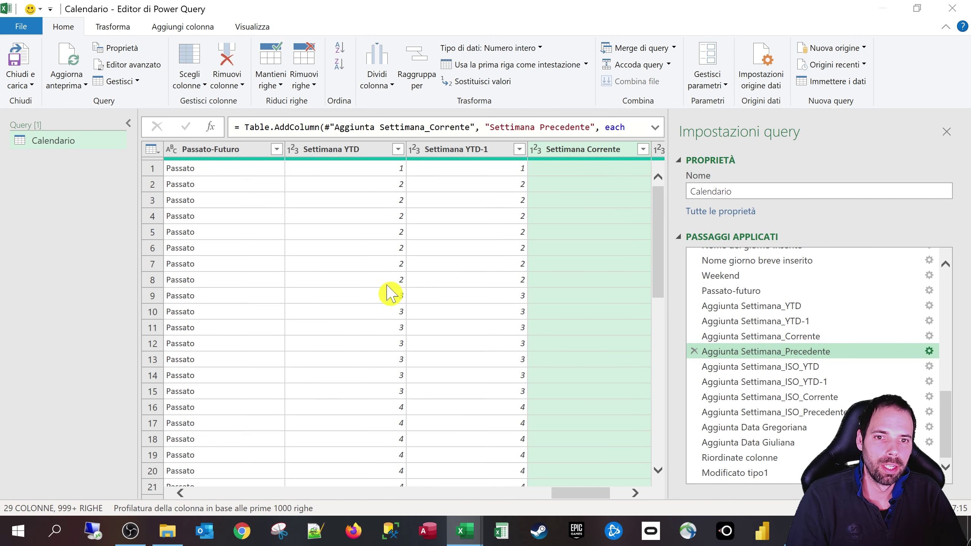
key(super+plus)
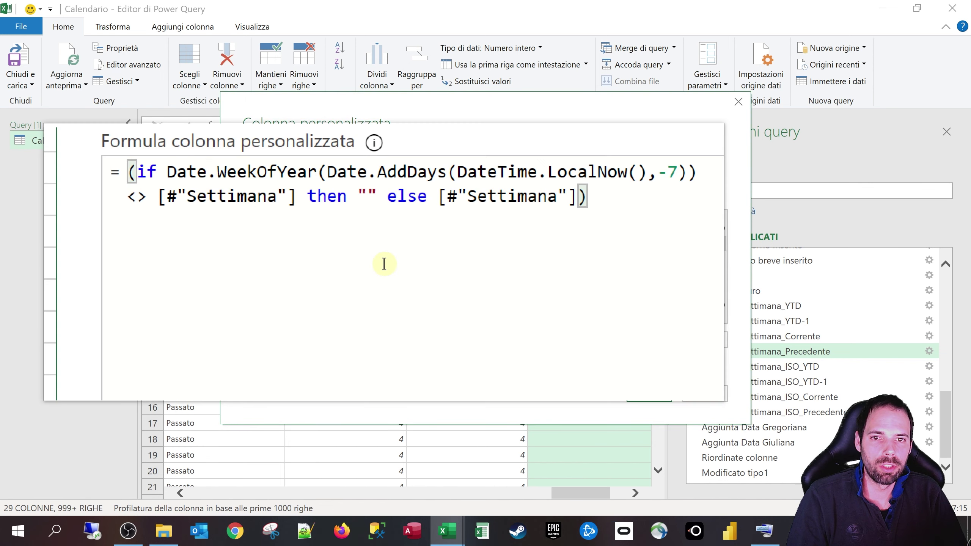
click(355, 230)
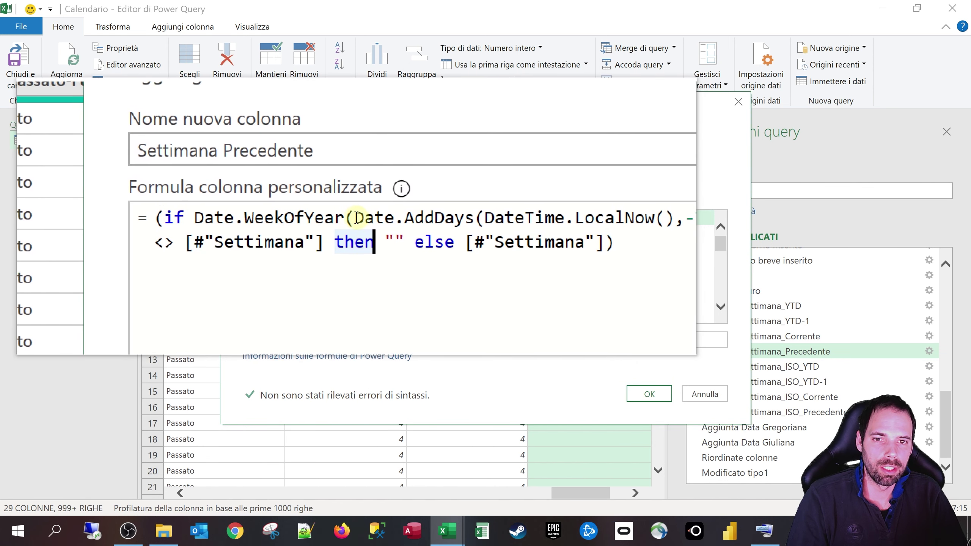
drag(517, 220, 419, 219)
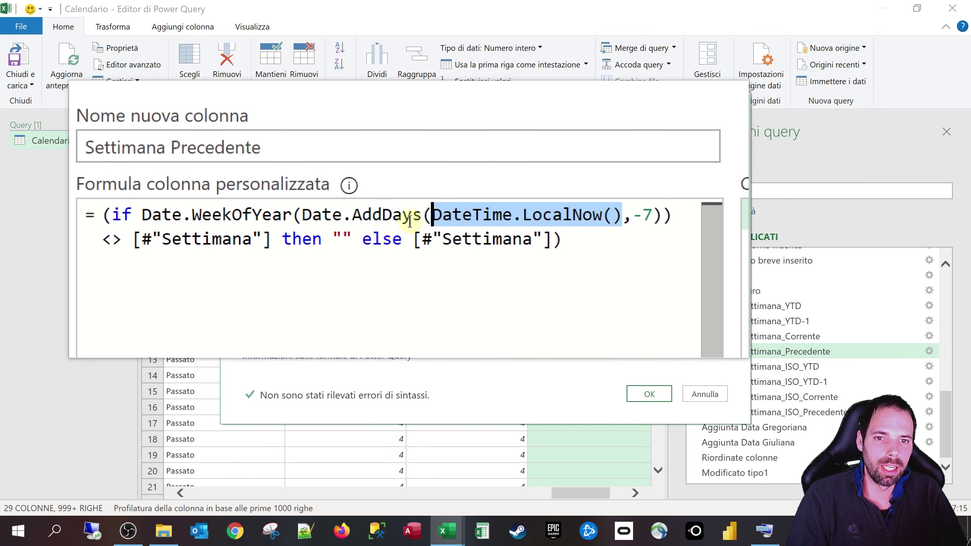
mouse_move(413, 221)
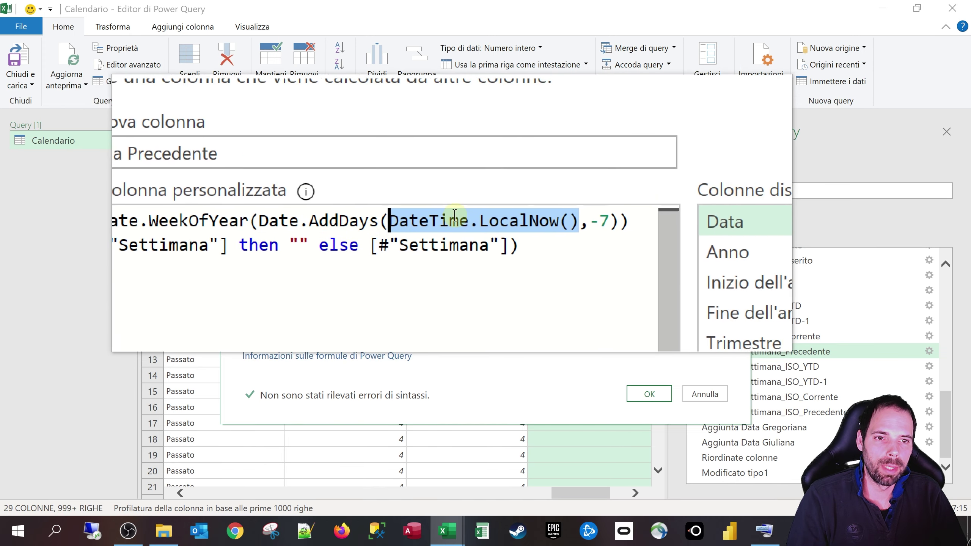
click(420, 220)
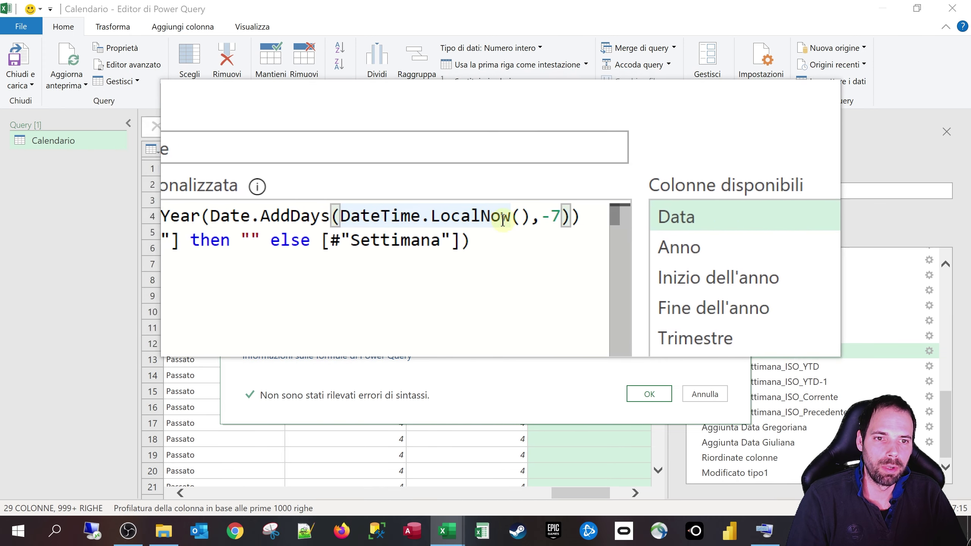
click(521, 219)
drag(521, 219, 529, 222)
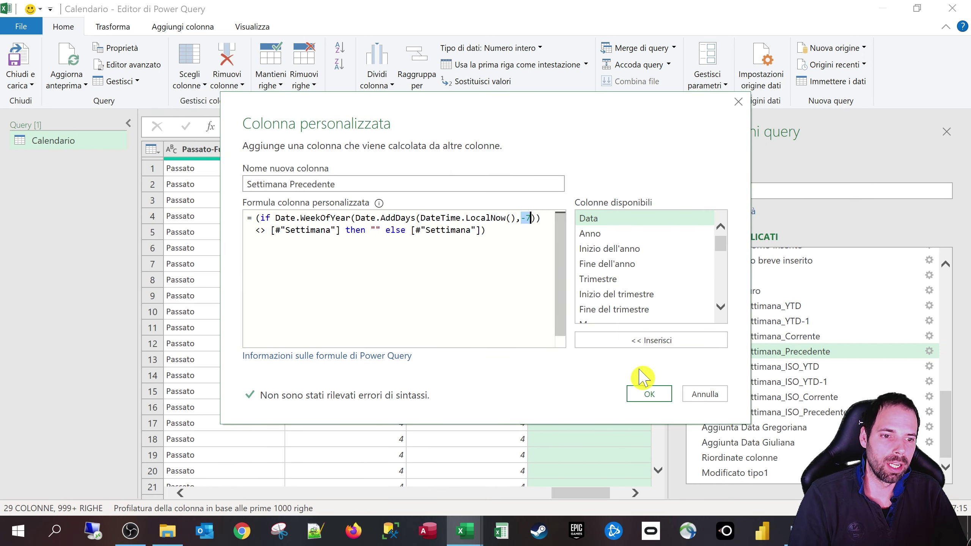
click(706, 394)
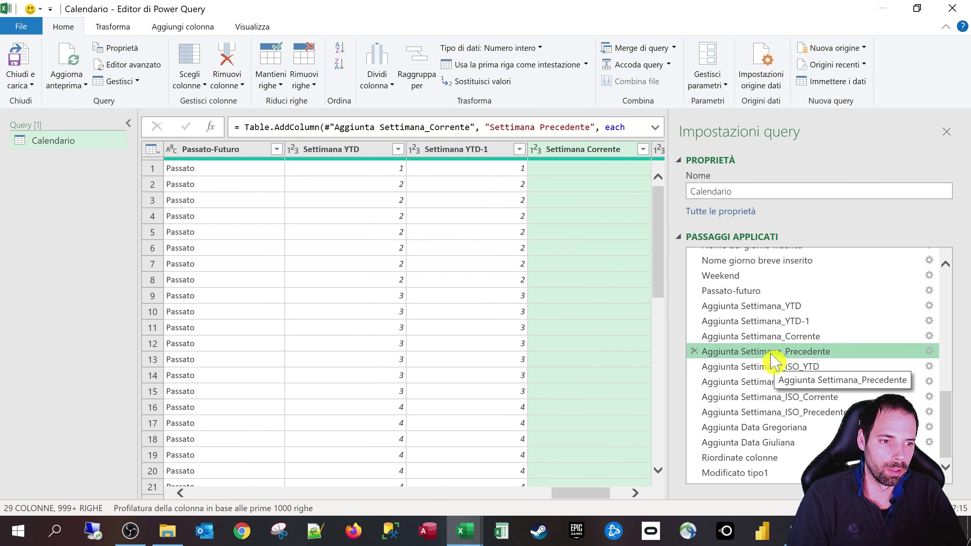
click(769, 367)
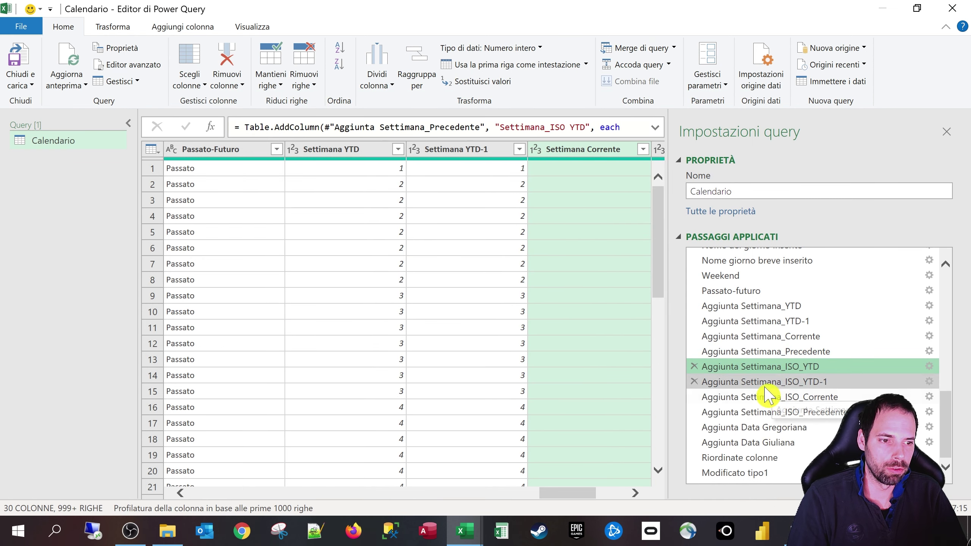
Step: Preview the query at the Aggiunta Data Gregoriana step and compare the Data column with the Data Gregoriana column
click(809, 433)
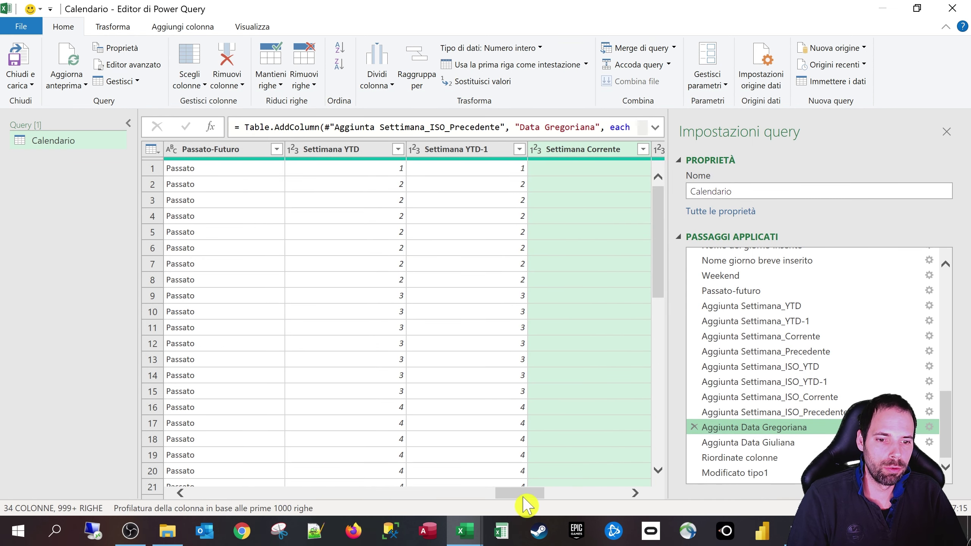
drag(535, 498, 631, 509)
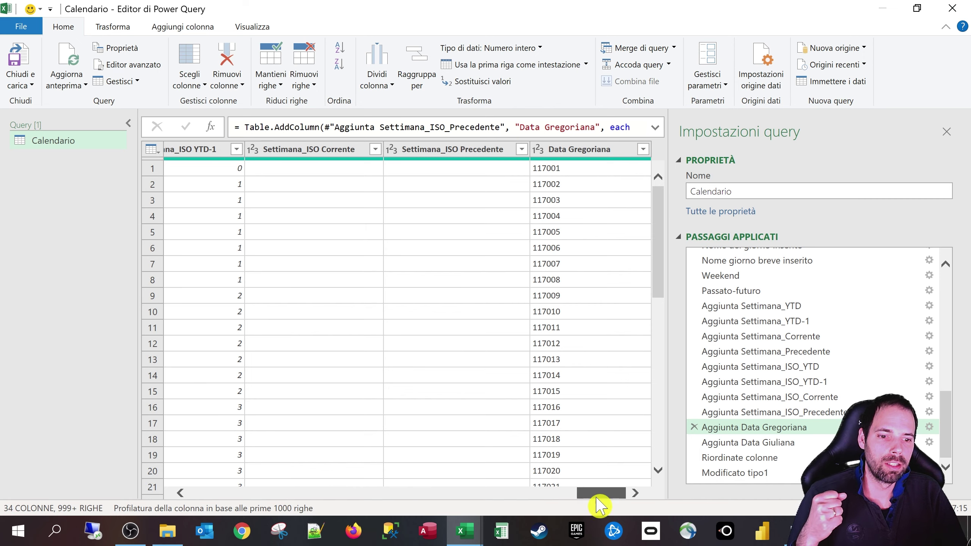
drag(598, 505, 193, 504)
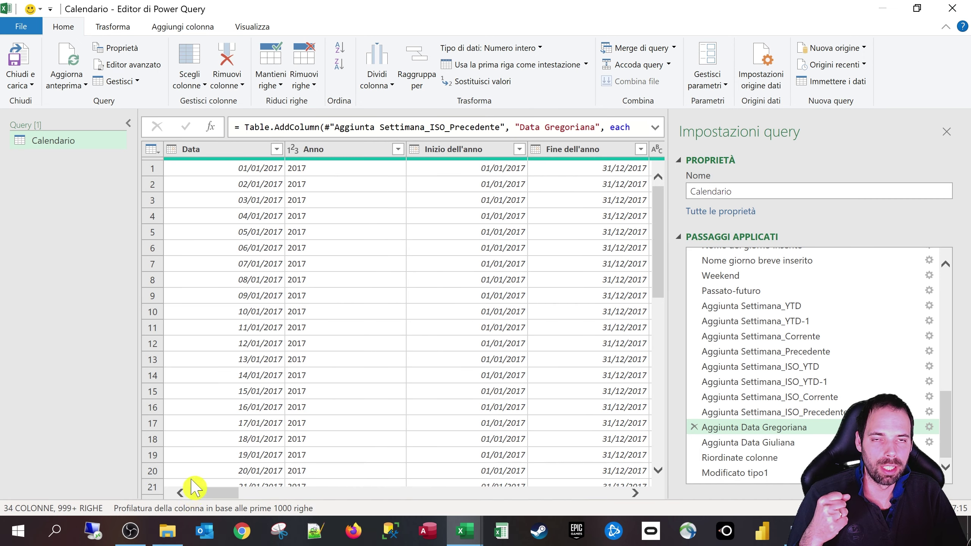
click(222, 151)
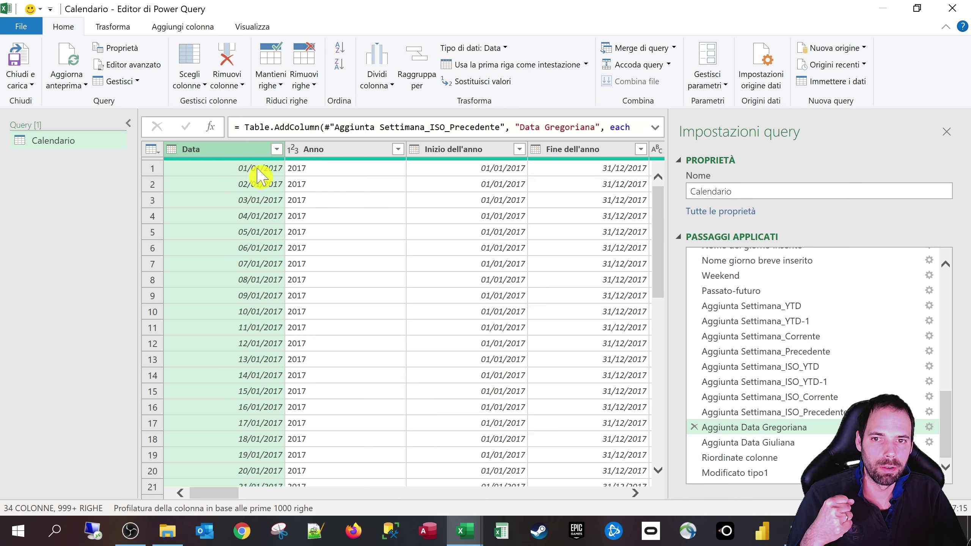
drag(217, 503, 604, 495)
click(572, 151)
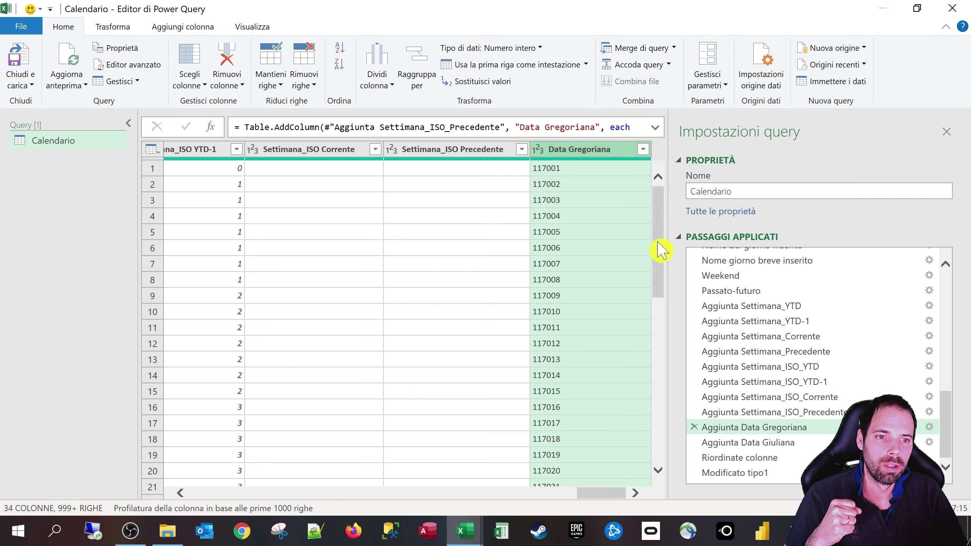
Step: Follow the Data Gregoriana values down through the 2017 rows into 2018 and inspect the value in row 379
drag(662, 251, 583, 349)
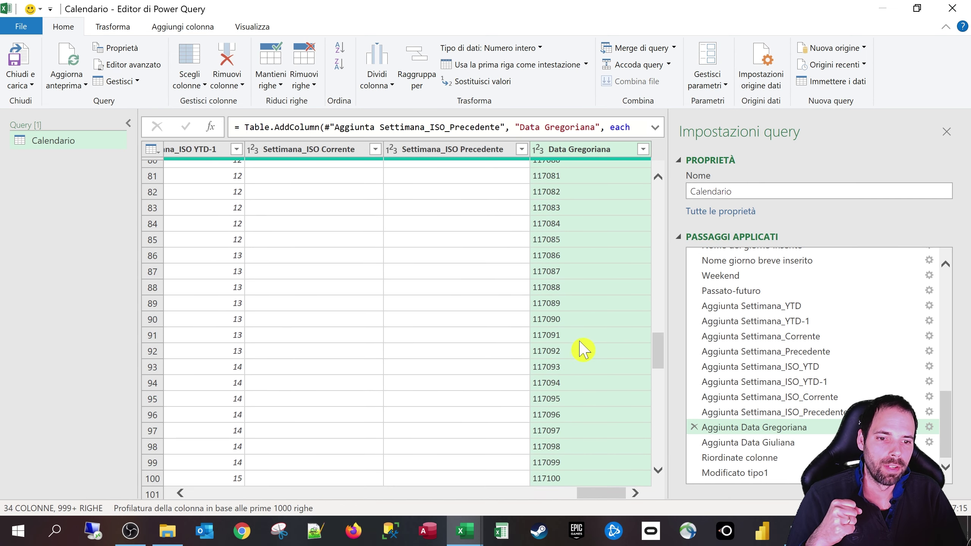
scroll(583, 349, down, 20)
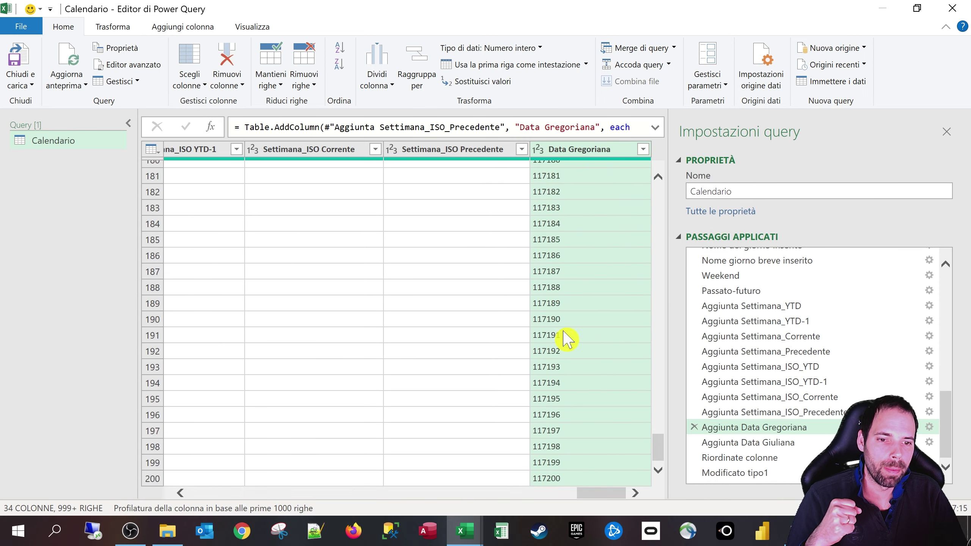
scroll(566, 338, down, 20)
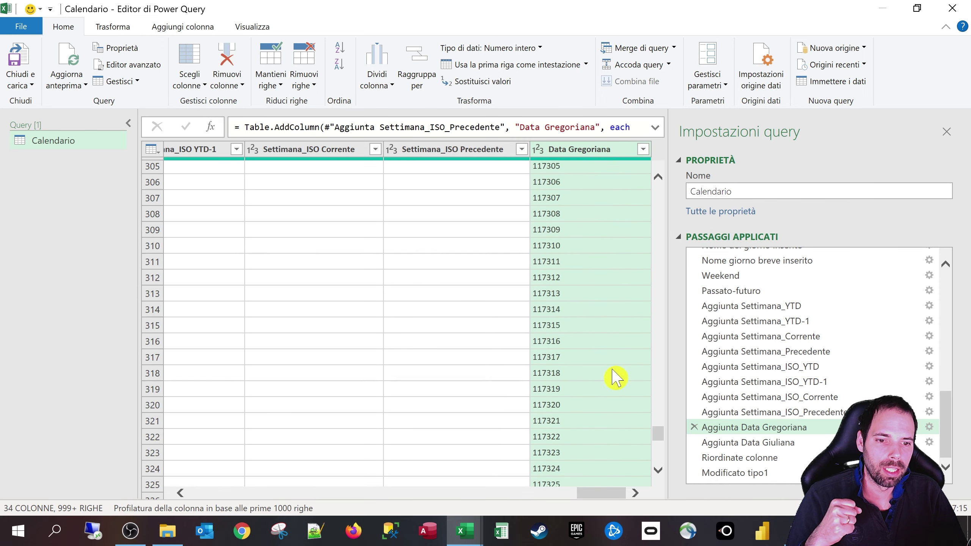
scroll(616, 378, down, 20)
click(543, 255)
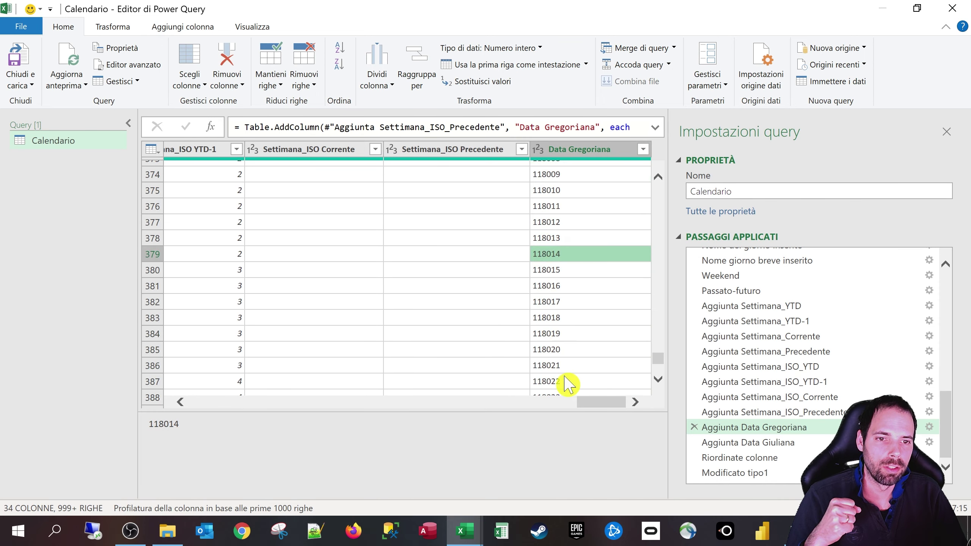
Step: Compare the January 2018 rows' Data and Data Gregoriana values, then return to the first row and select its Data Gregoriana value
drag(602, 403, 216, 402)
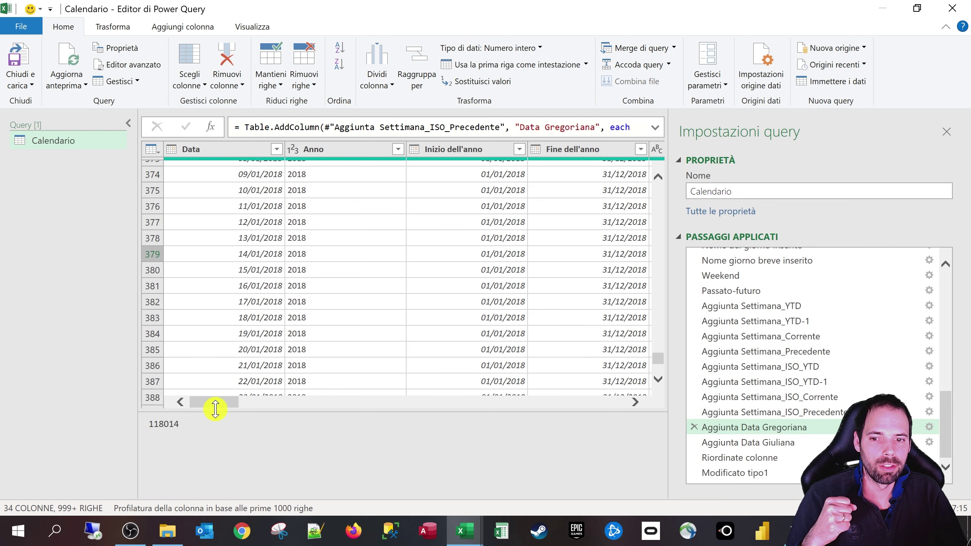
drag(222, 403, 652, 404)
click(547, 242)
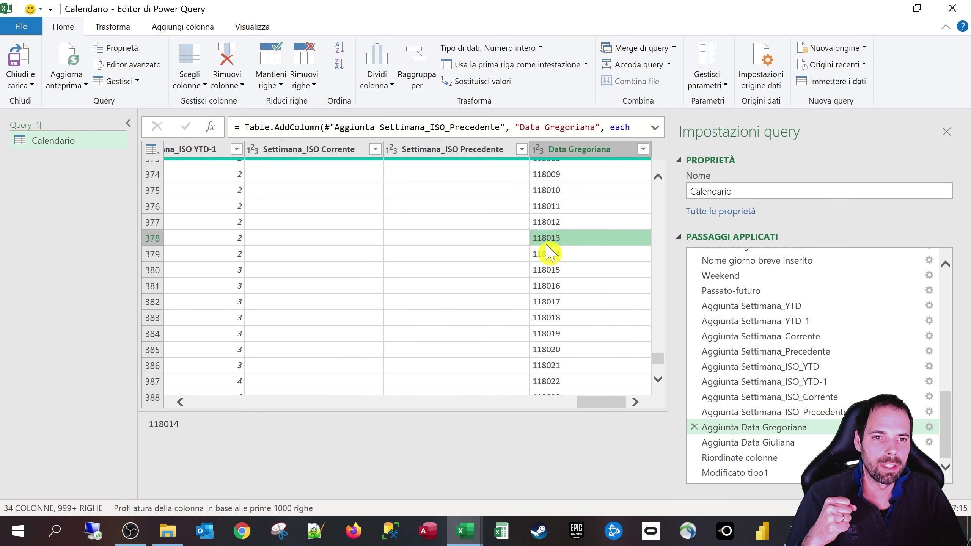
scroll(579, 264, up, 6)
drag(661, 358, 657, 154)
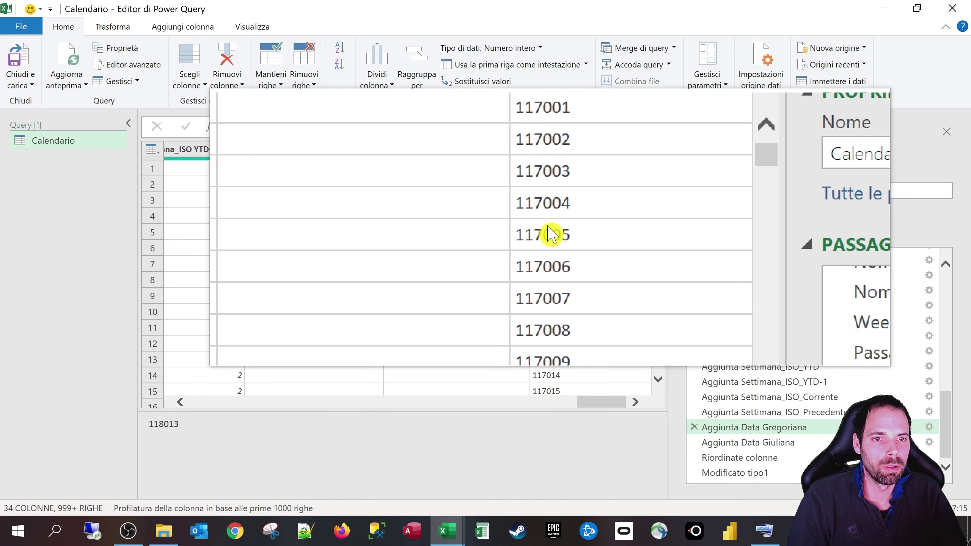
click(543, 174)
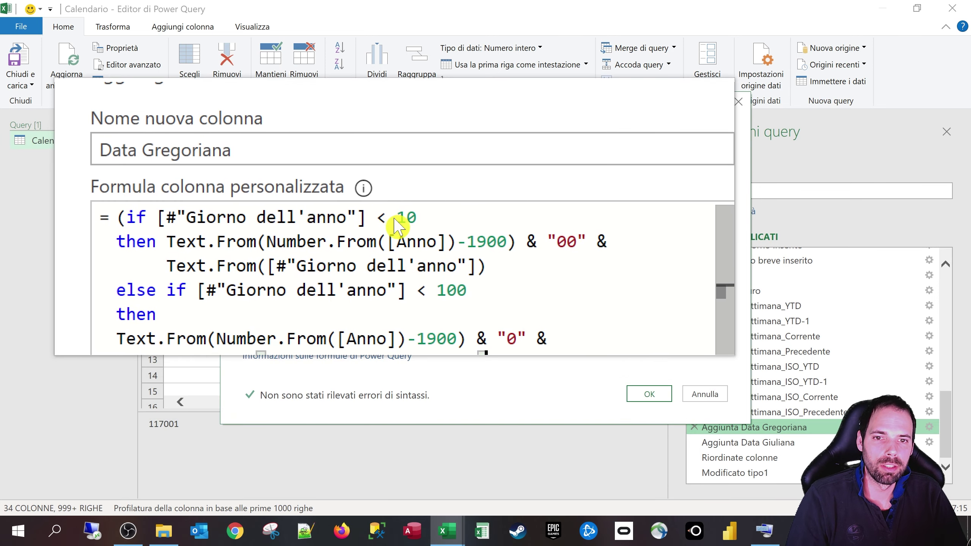
Step: Examine the Data Gregoriana formula's branch for Giorno dell'anno below 10, covering Anno minus 1900, the "00" padding and the appended day number
drag(393, 221, 418, 216)
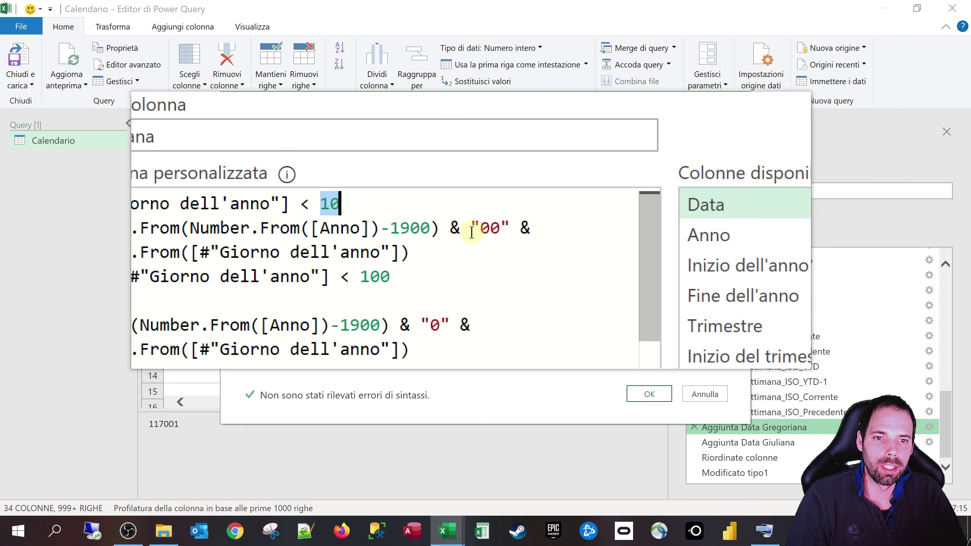
drag(485, 228, 509, 228)
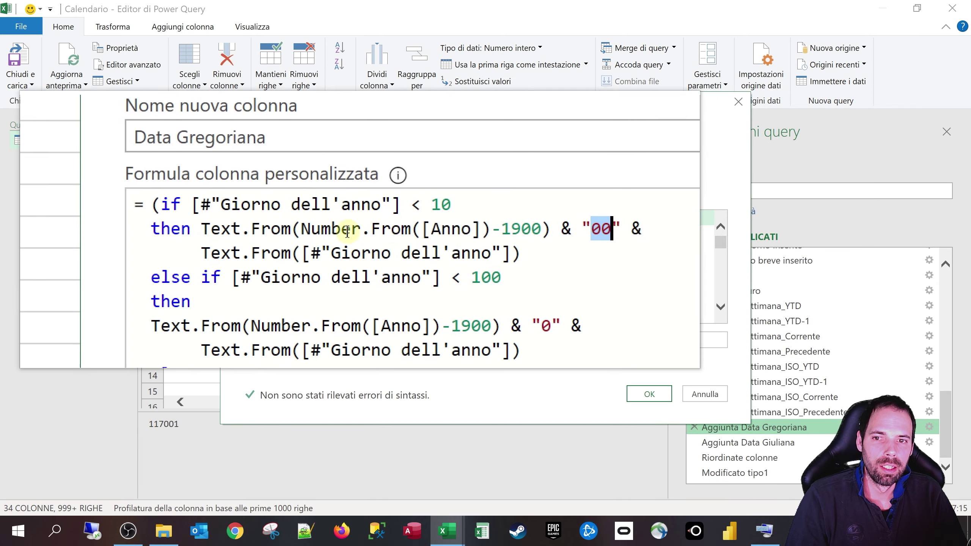
drag(281, 226, 327, 230)
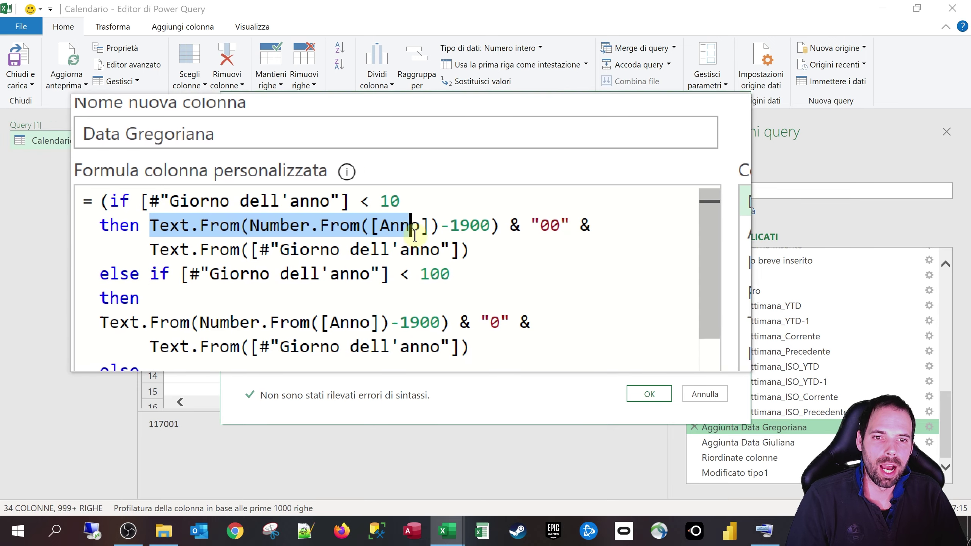
click(516, 228)
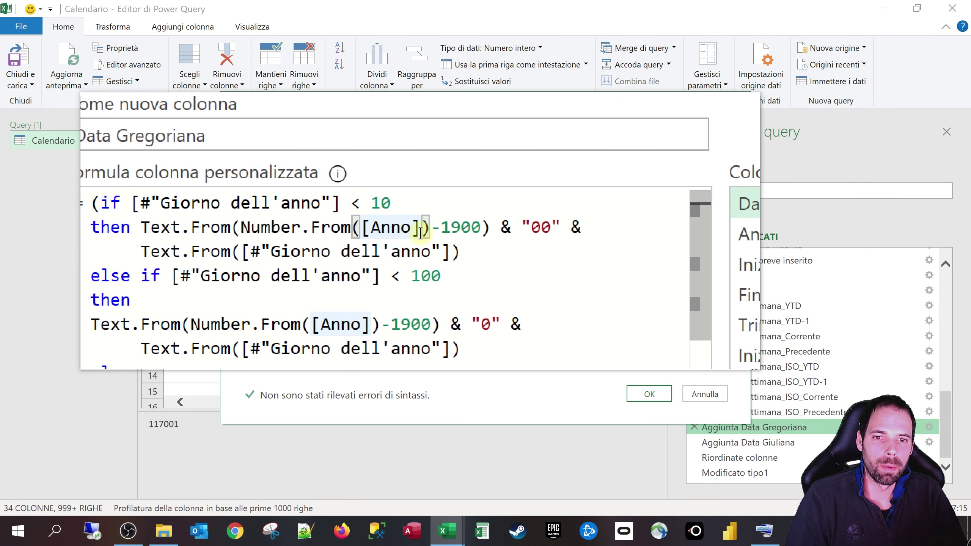
drag(420, 229, 358, 229)
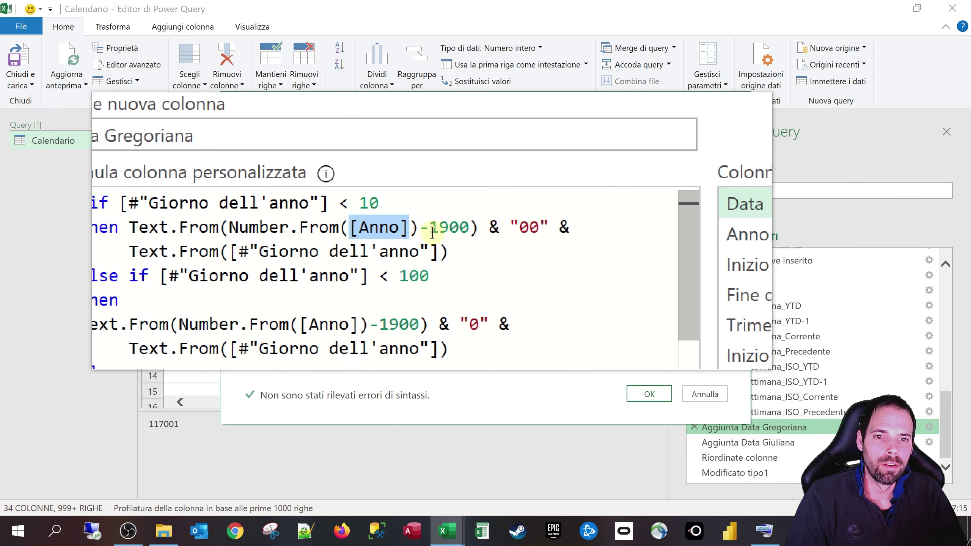
drag(431, 234, 280, 231)
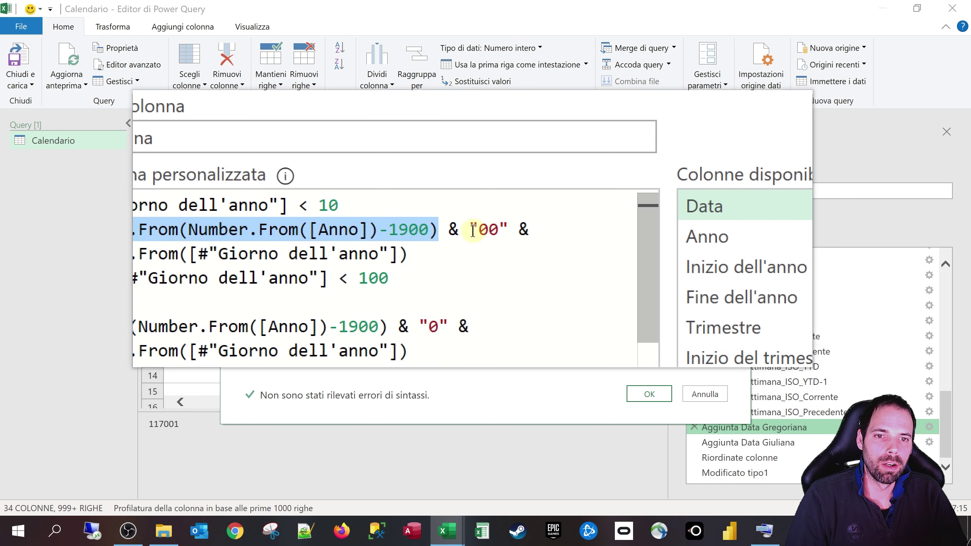
double_click(397, 216)
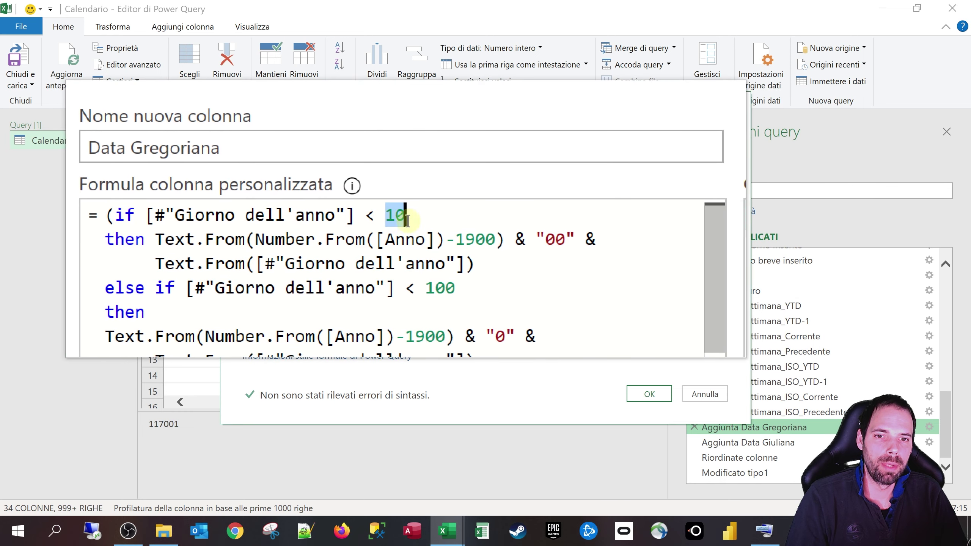
drag(269, 241, 434, 239)
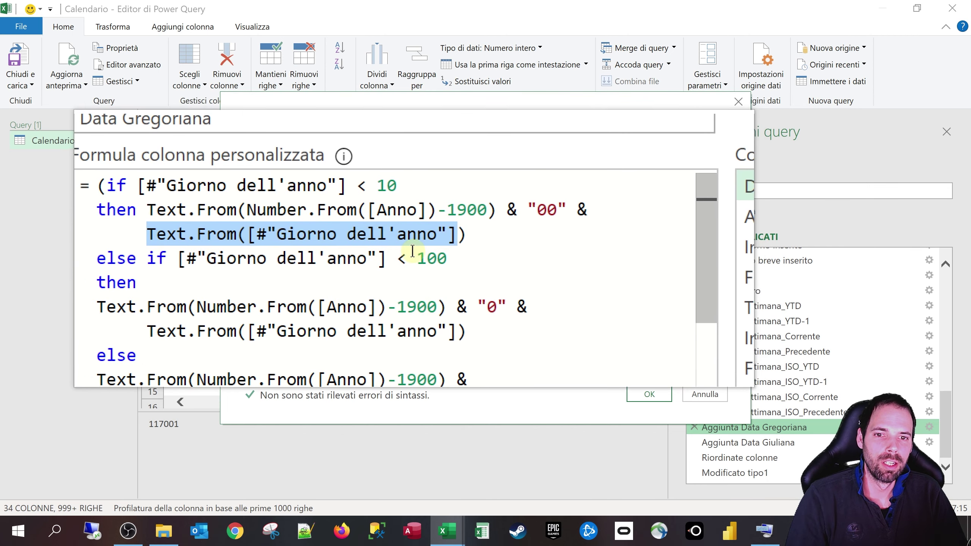
Step: Examine the Data Gregoriana formula's below-100 and else branches, recheck the "00" padding, and cancel without changes
click(384, 266)
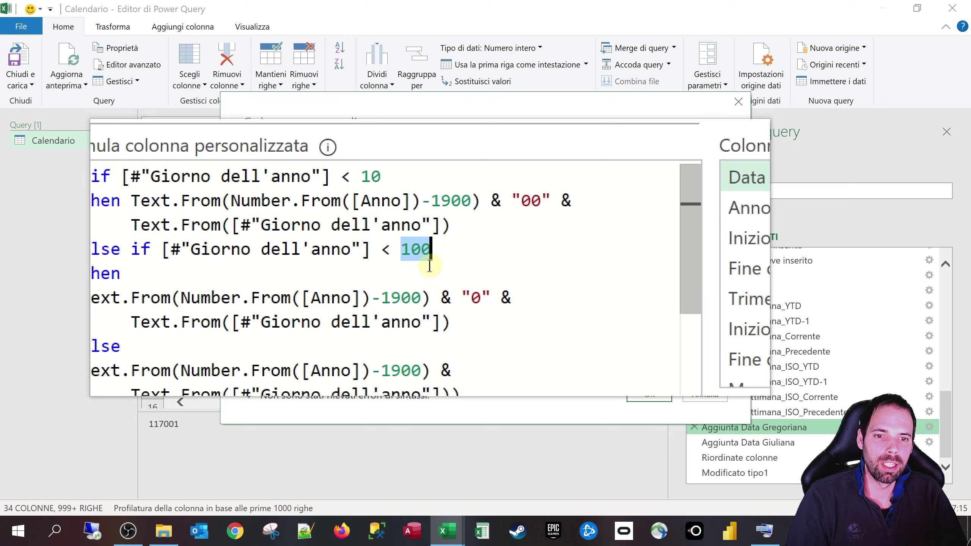
drag(457, 274, 285, 277)
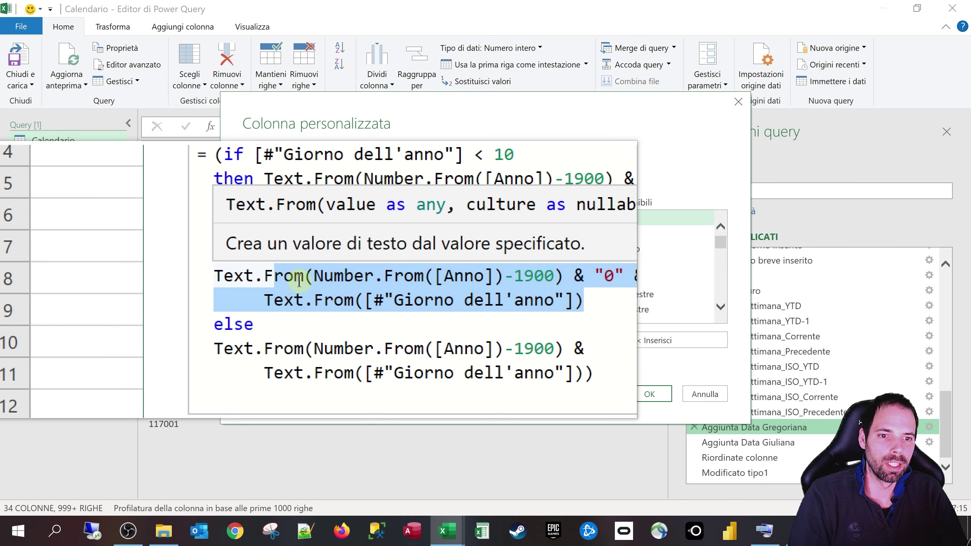
click(288, 310)
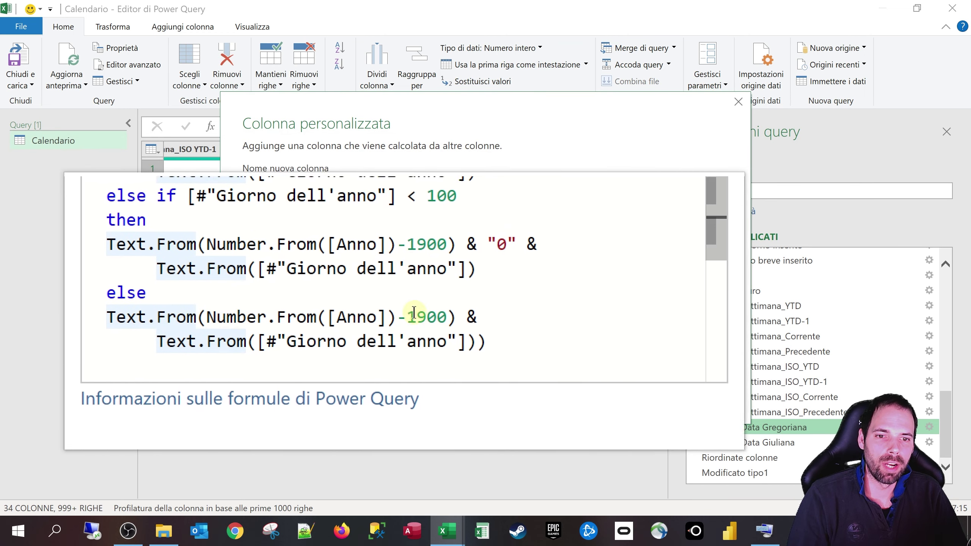
click(440, 317)
drag(453, 331, 310, 325)
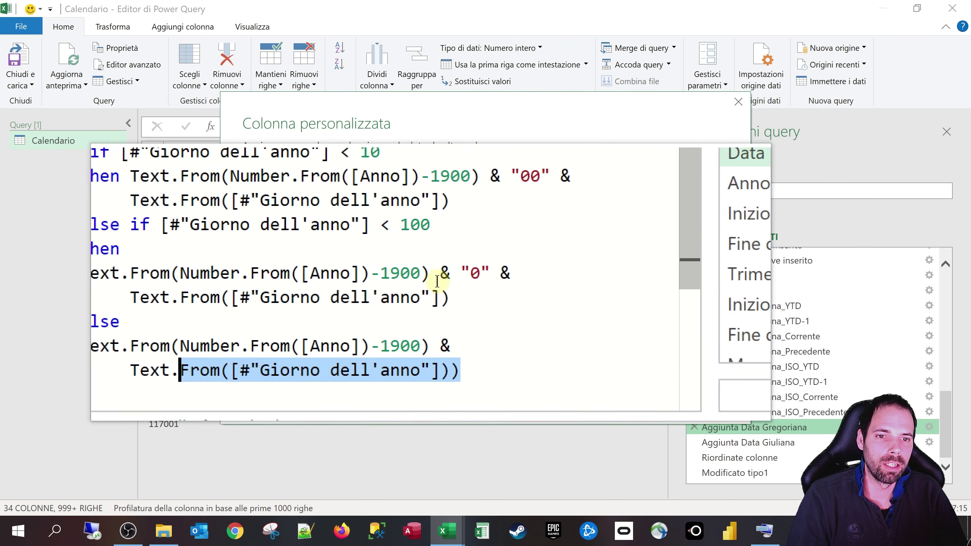
drag(460, 229, 479, 234)
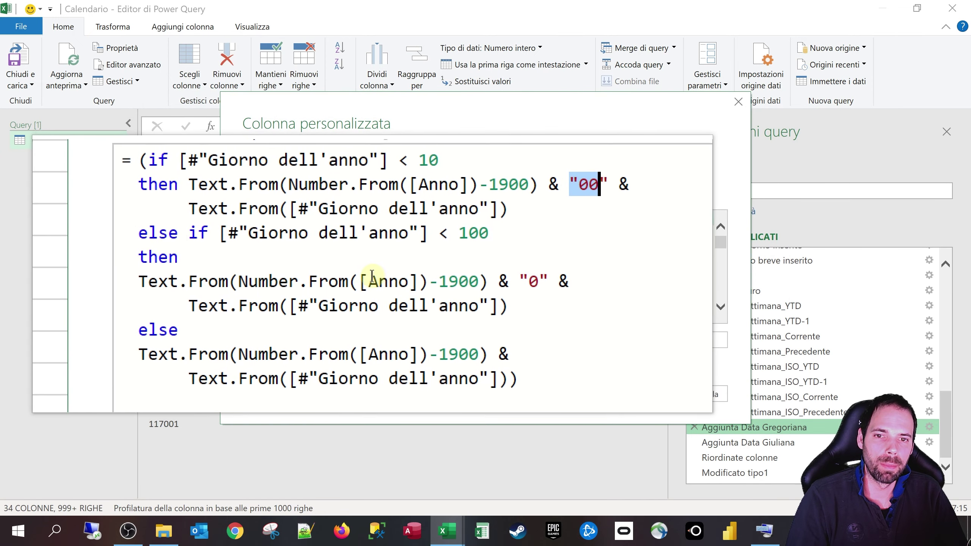
key(super+Escape)
click(700, 394)
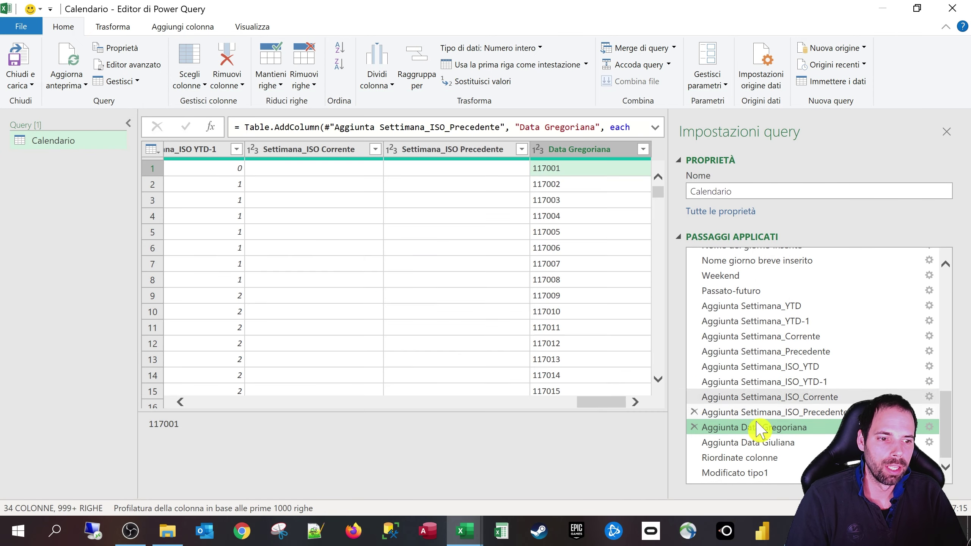
Step: Preview the Data Giuliana column at the Aggiunta Data Giuliana step and open its custom column formula
click(767, 444)
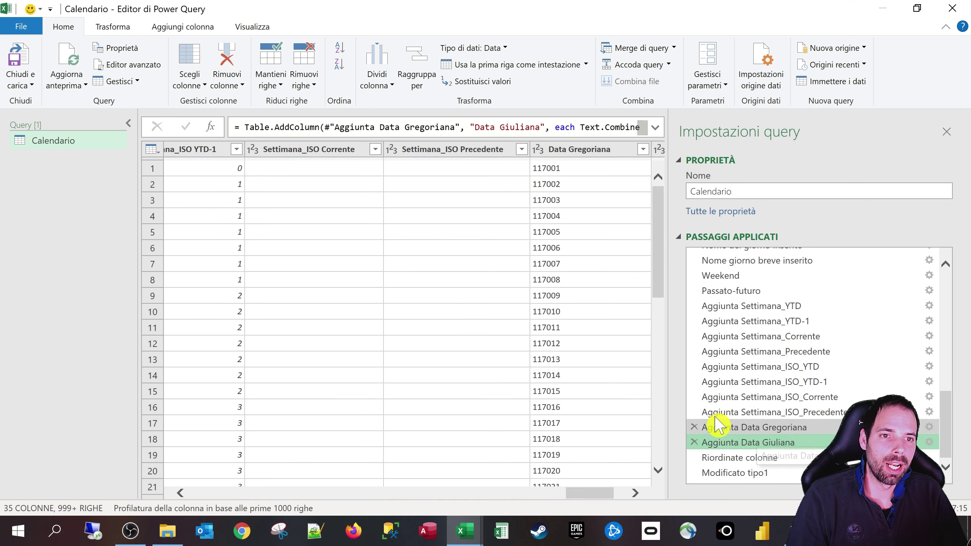
click(635, 493)
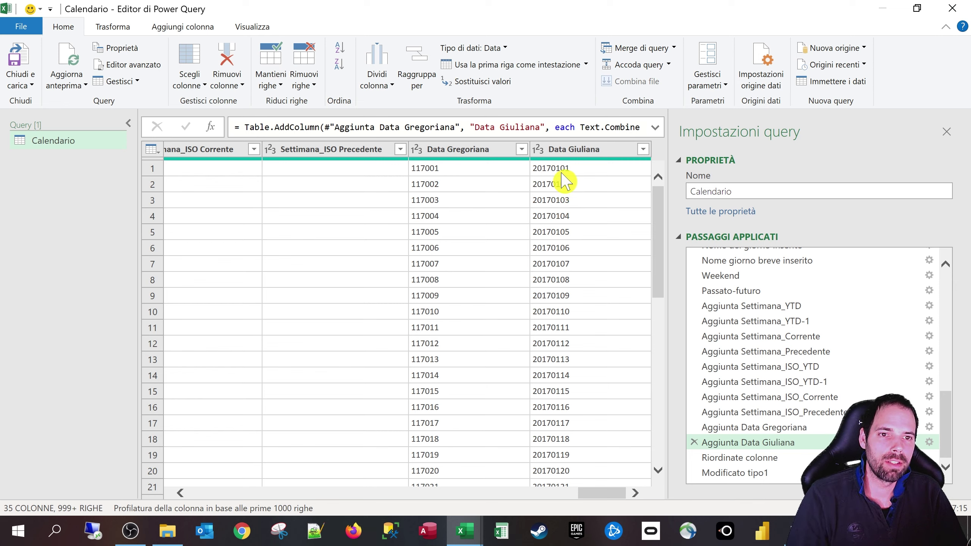
click(929, 442)
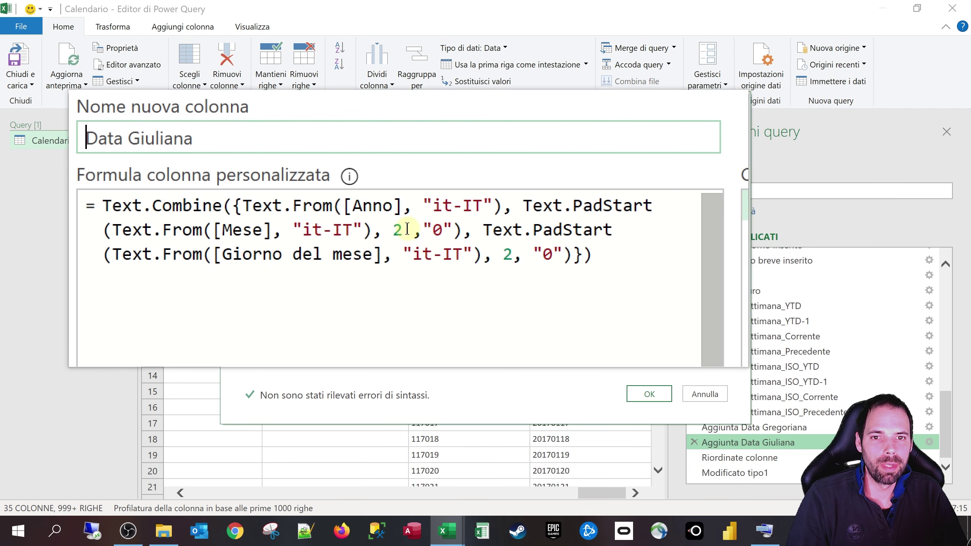
Step: Examine the Data Giuliana formula's Anno, Mese and Giorno del mese parts, including "it-IT" and the two-digit "0" padding, and cancel without changes
drag(398, 198, 341, 198)
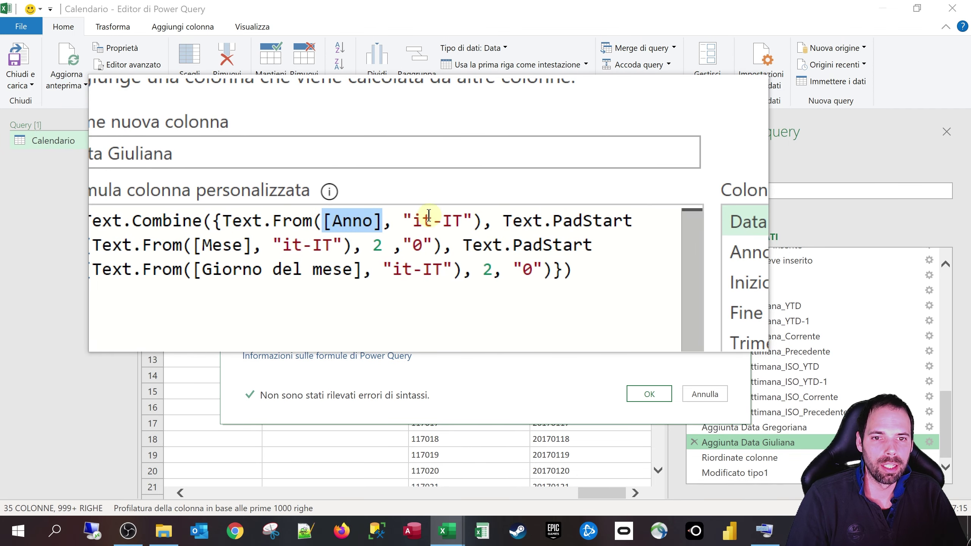
drag(447, 220, 406, 218)
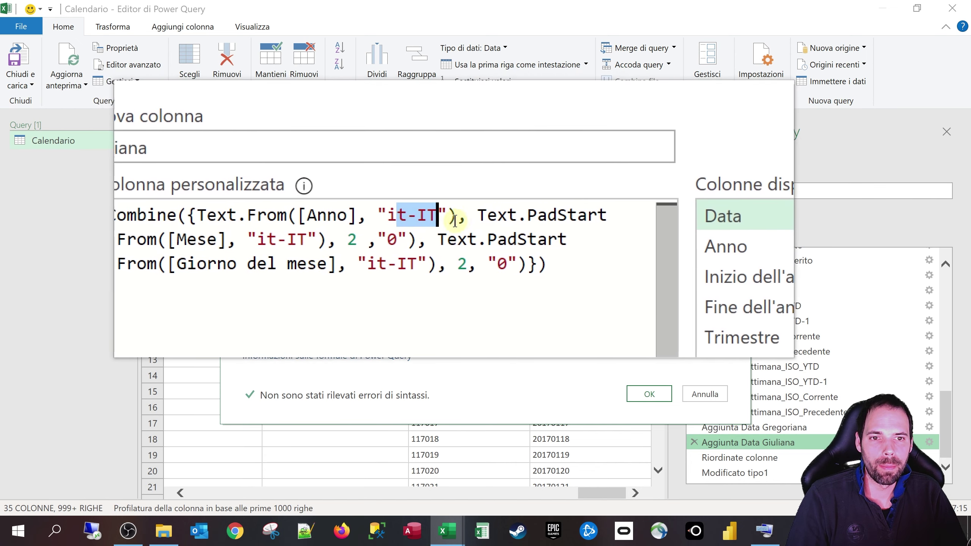
click(494, 220)
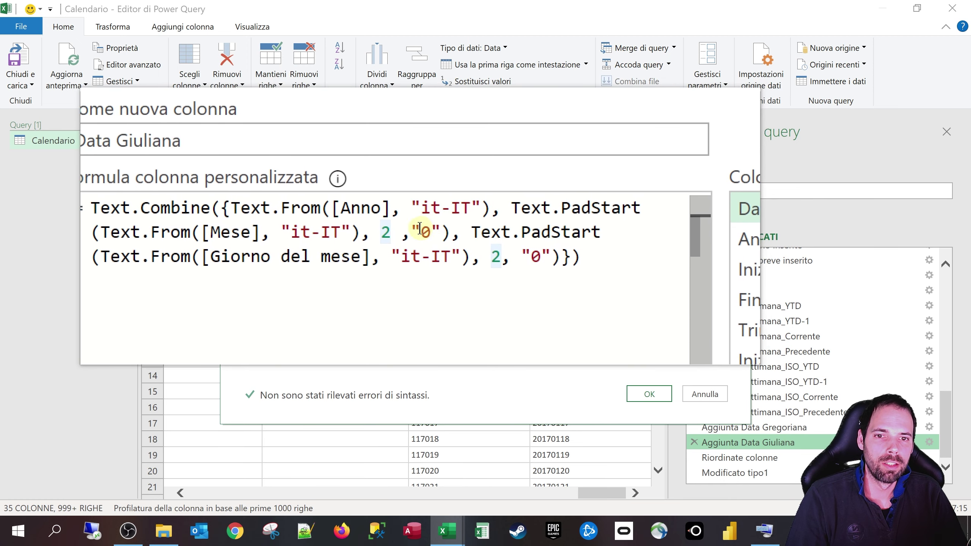
click(421, 230)
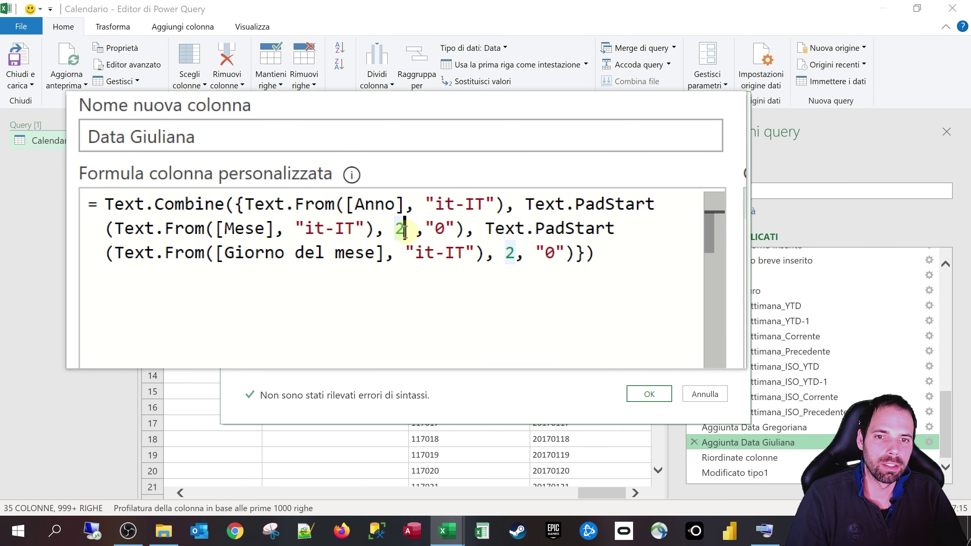
key(Down)
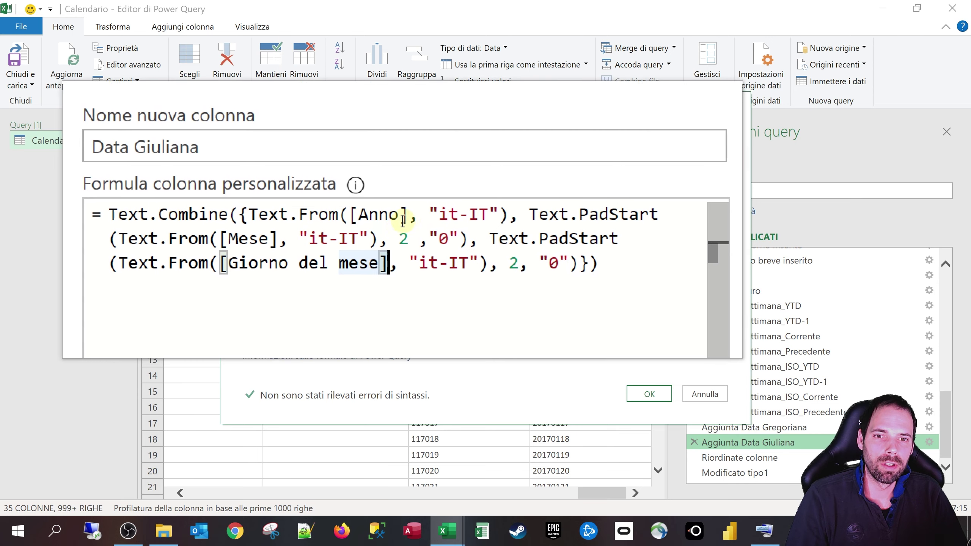
drag(406, 214, 354, 214)
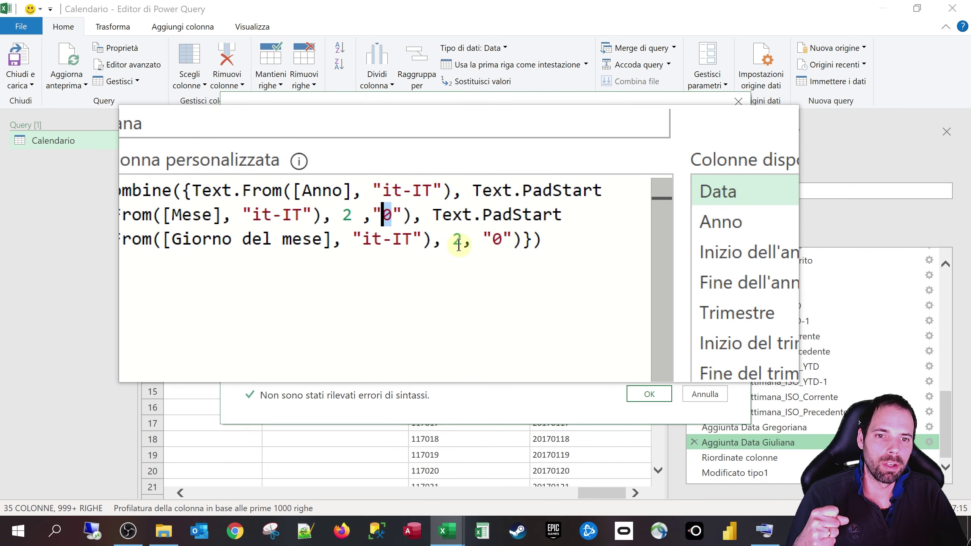
double_click(489, 241)
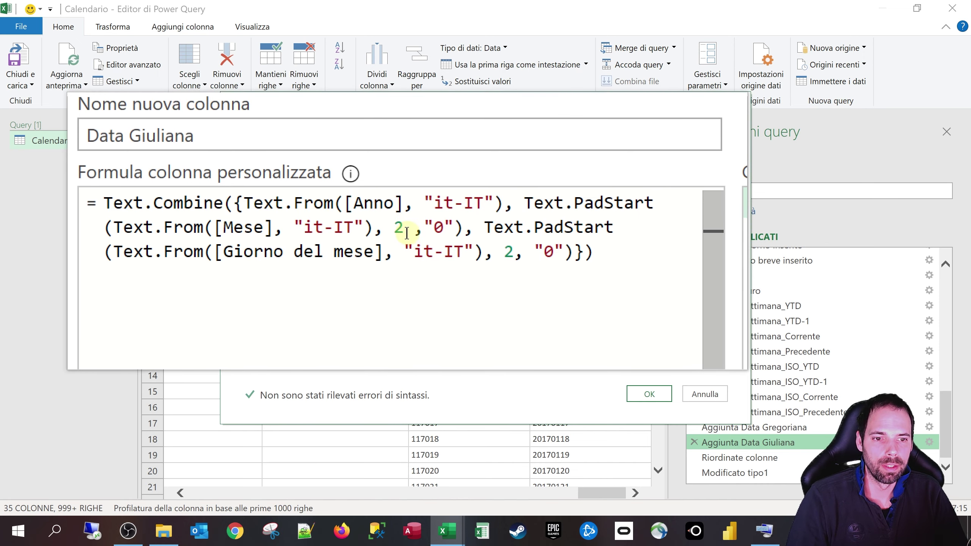
click(704, 394)
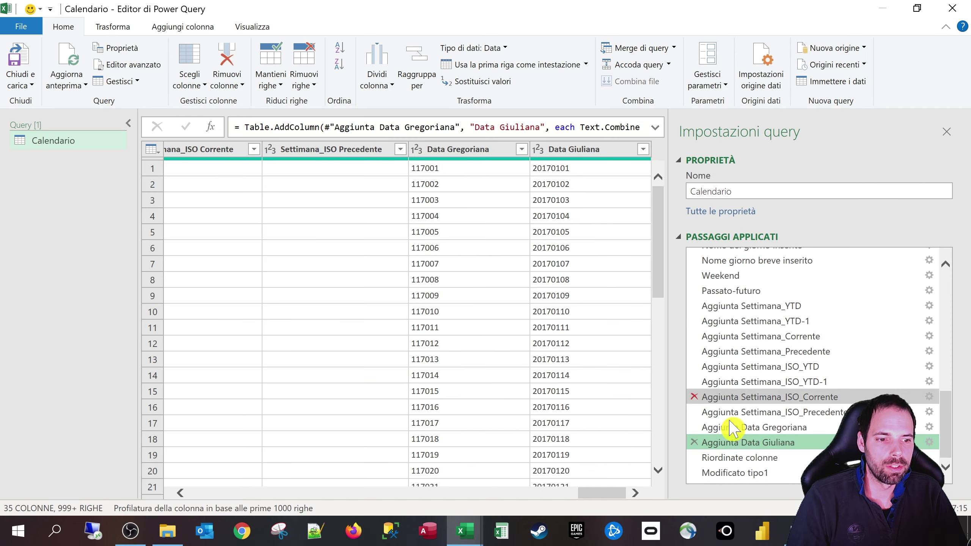
Step: Preview the Riordinate colonne and Modificato tipo1 steps and review the Data Giuliana, Data Gregoriana and Anno columns at the table's start
click(761, 459)
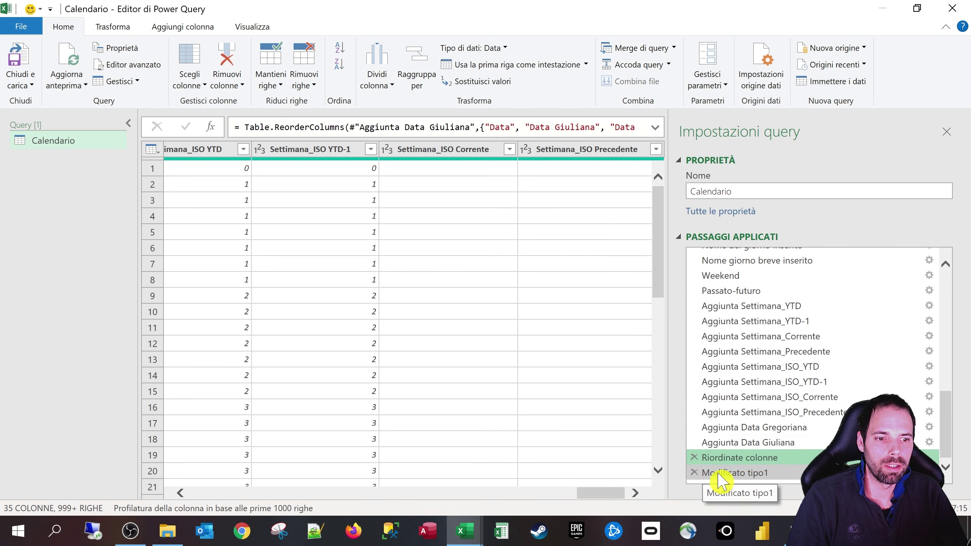
click(700, 474)
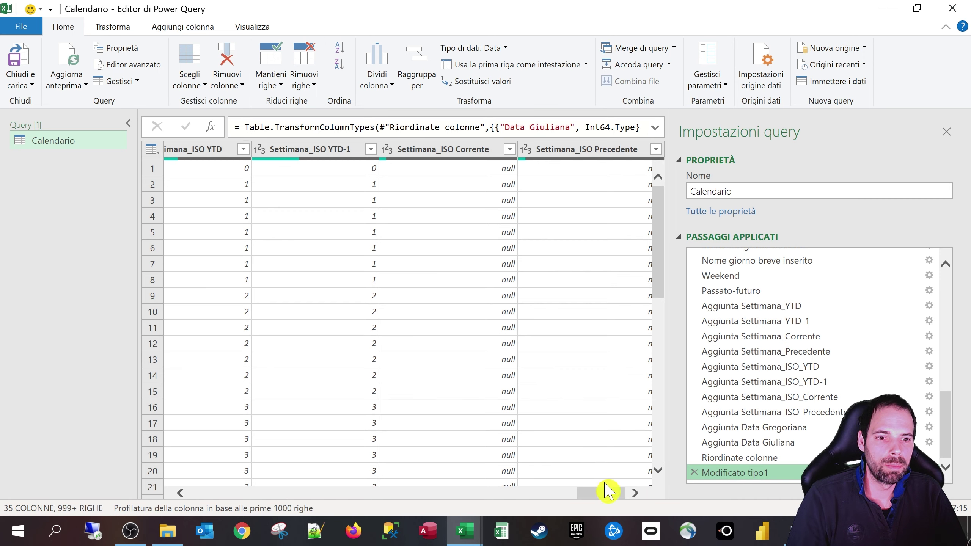
drag(608, 492, 211, 492)
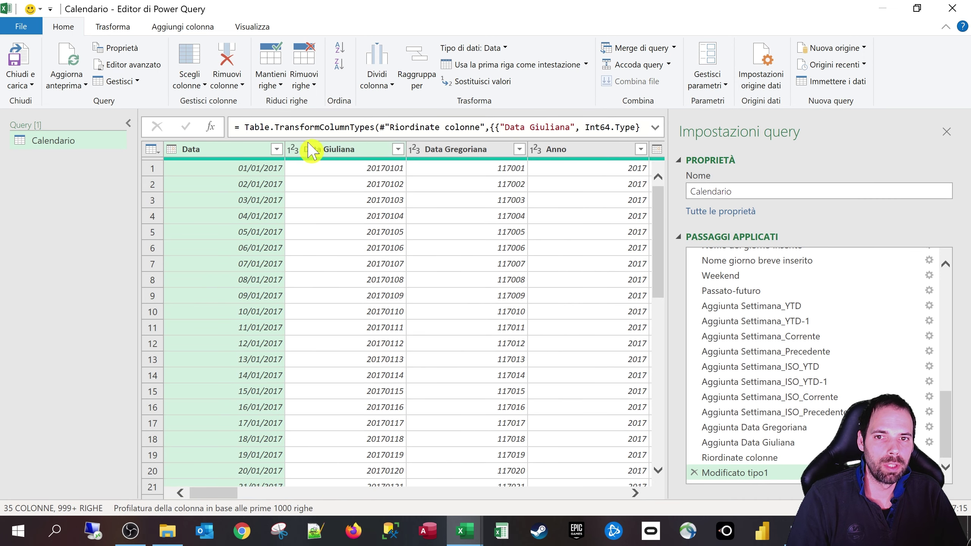
click(309, 149)
click(446, 150)
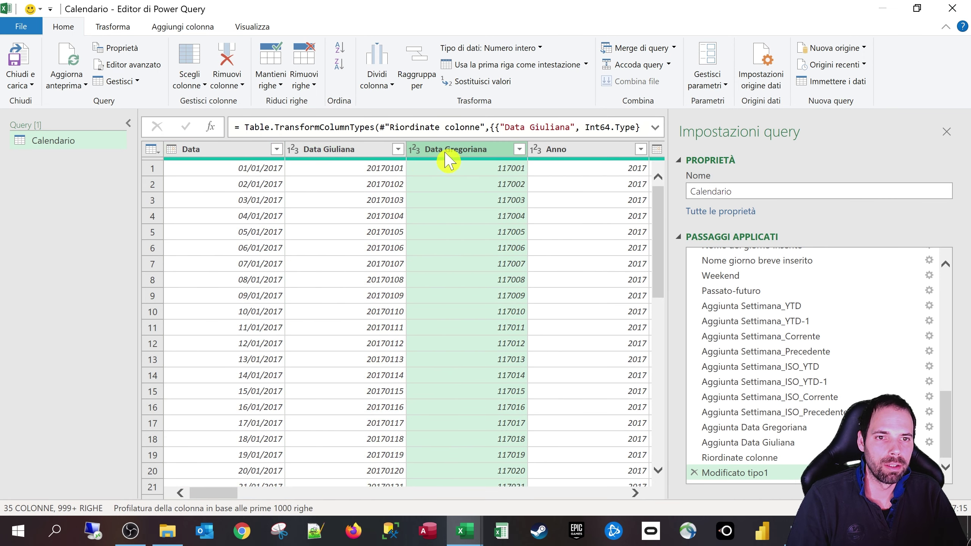
click(565, 157)
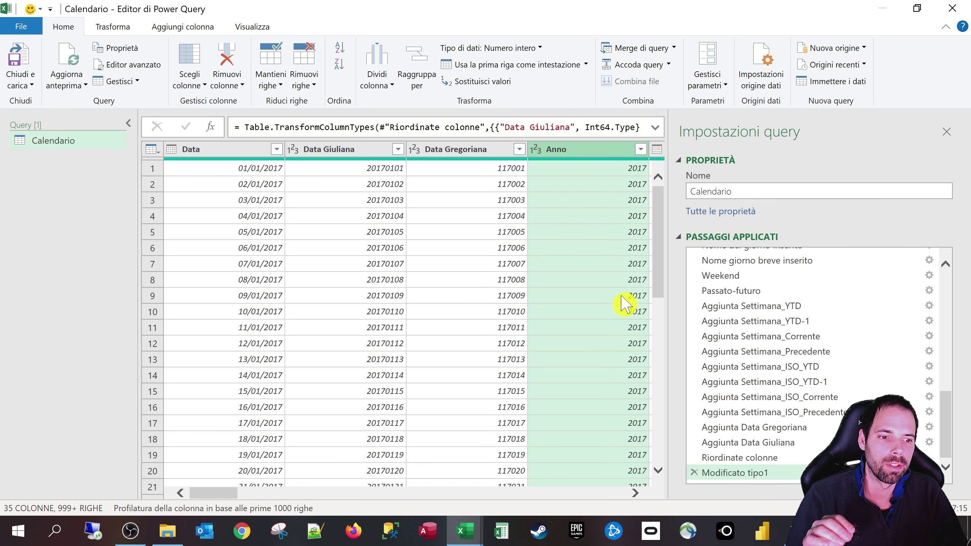
Step: Select the Data Giuliana, Data Gregoriana and Anno columns together, look at the options for changing their type, and dismiss them
drag(709, 473, 749, 487)
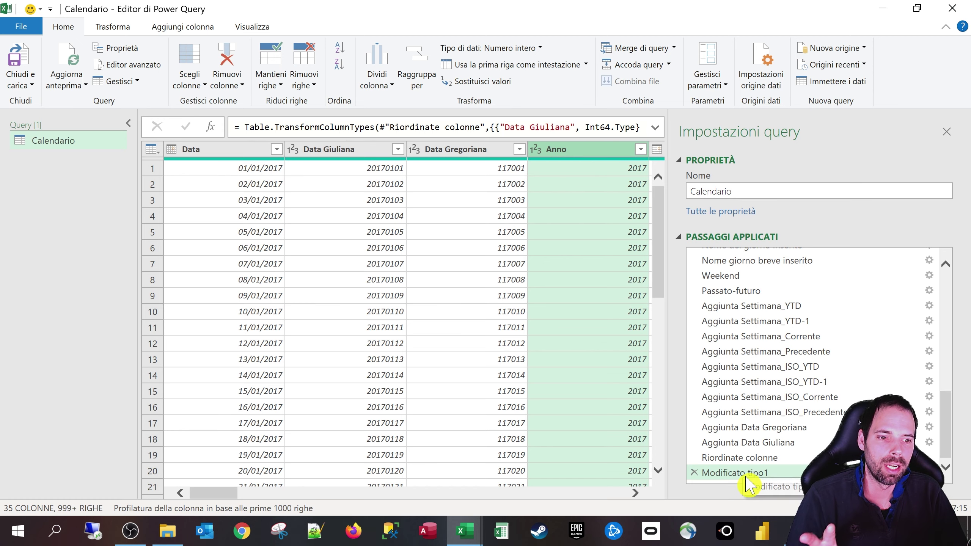
click(370, 152)
shift+click(537, 149)
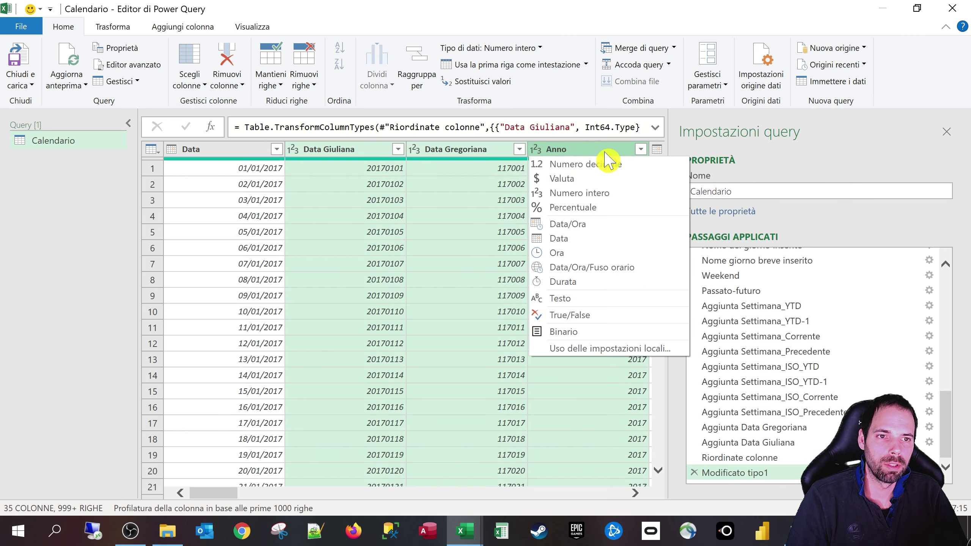
click(577, 454)
click(346, 153)
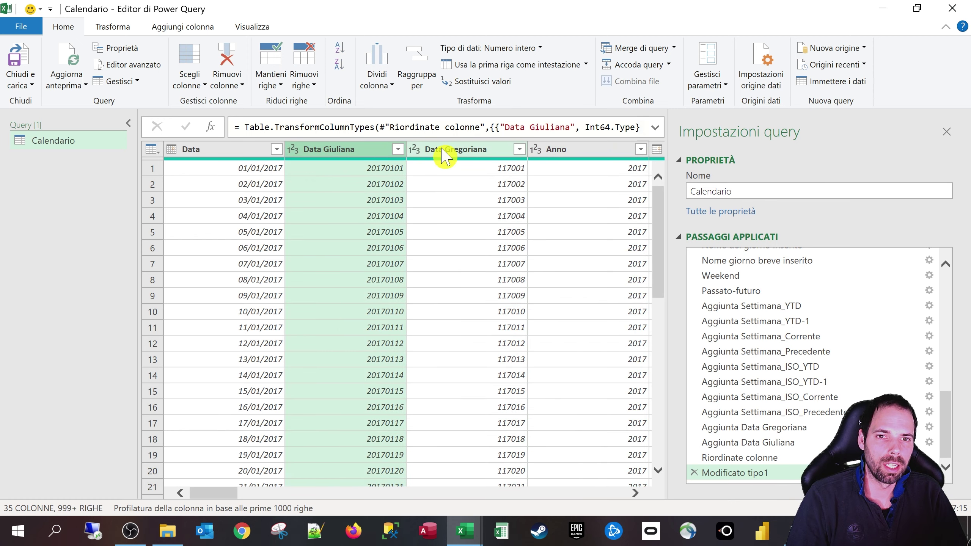
ctrl+click(444, 153)
ctrl+click(568, 157)
right_click(359, 159)
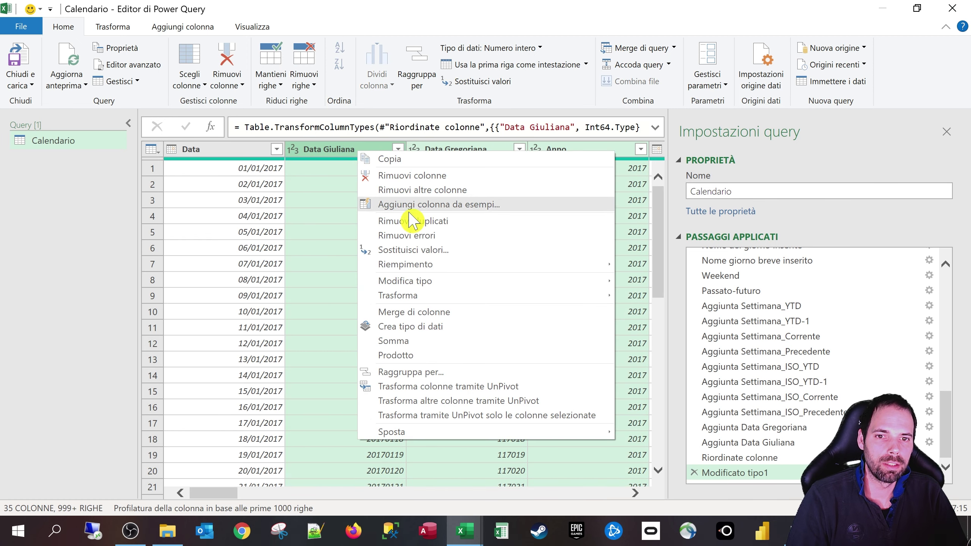
mouse_move(412, 281)
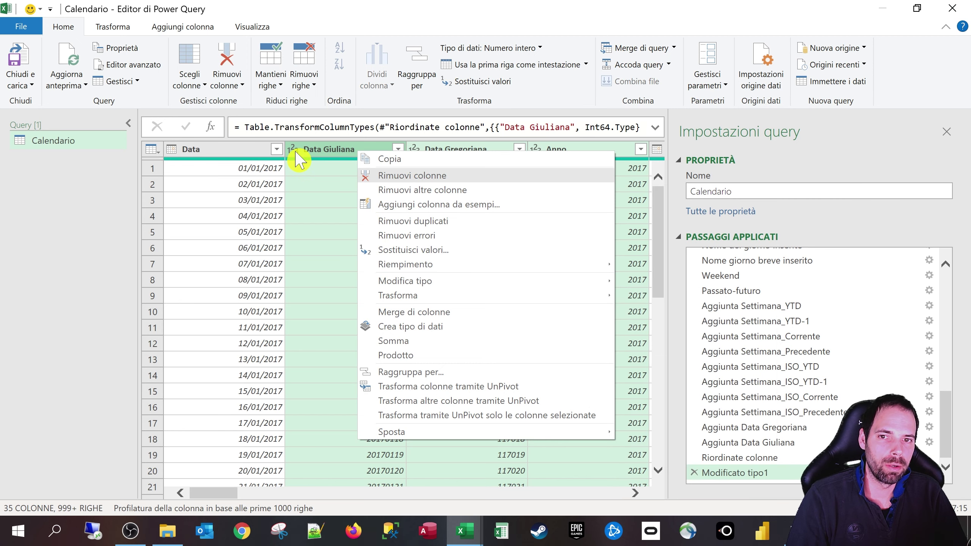
click(303, 187)
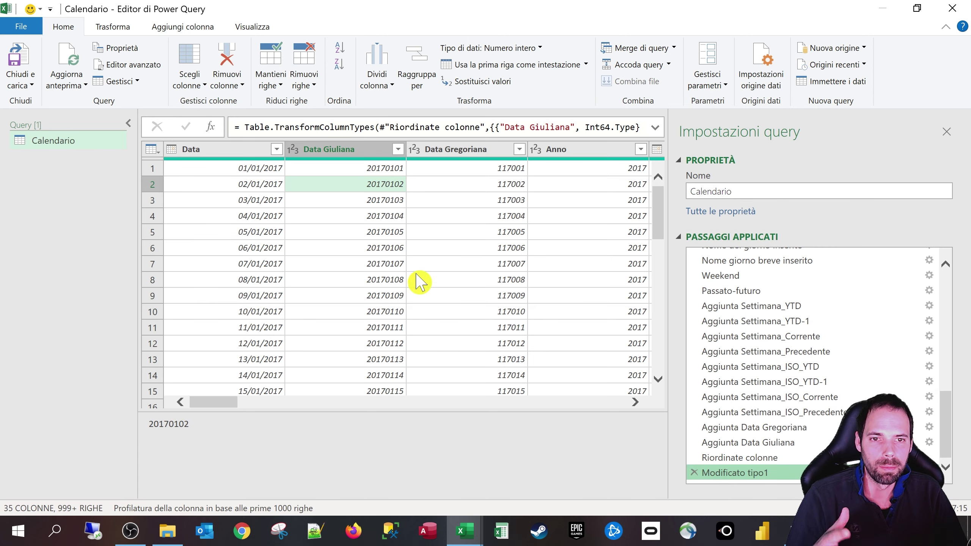
mouse_move(235, 409)
mouse_down()
mouse_move(250, 408)
mouse_move(229, 408)
mouse_up()
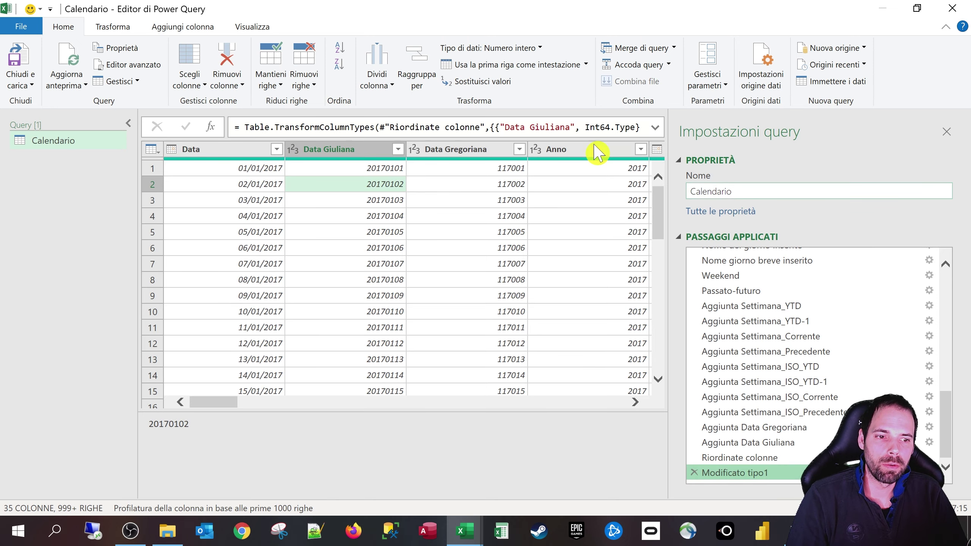
Step: Close and load the Calendario query, and replace Settimana YTD with Settimana Corrente in the pivot table's rows
click(18, 59)
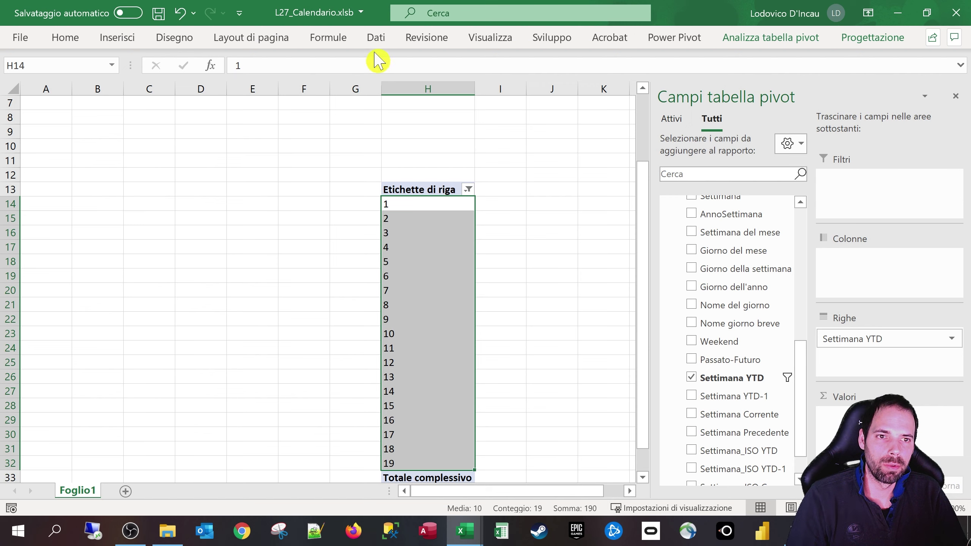
drag(805, 416, 811, 440)
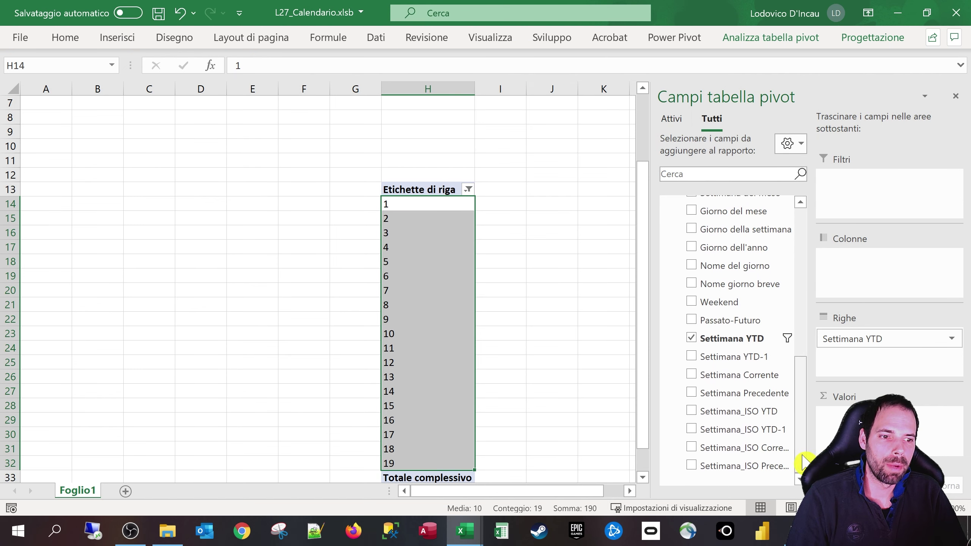
drag(713, 379, 837, 371)
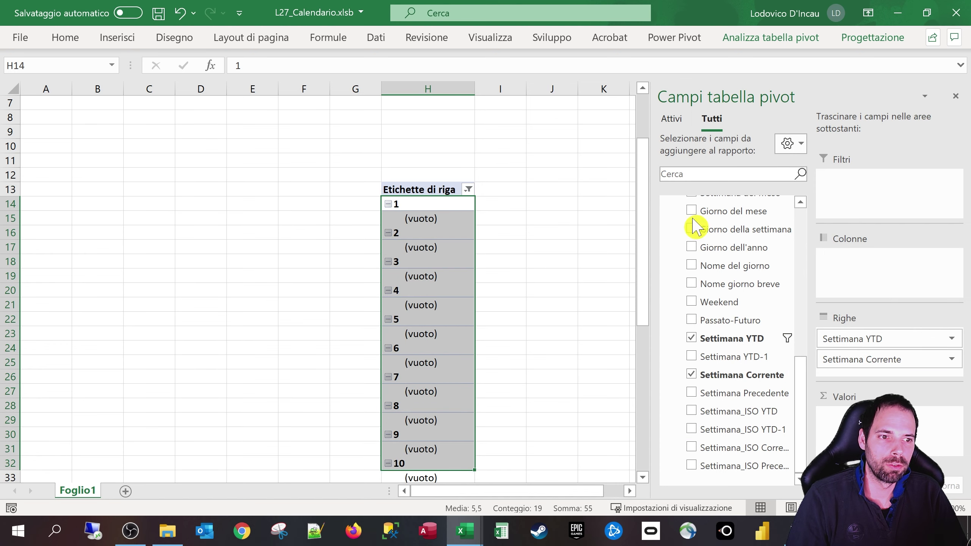
drag(752, 323, 511, 275)
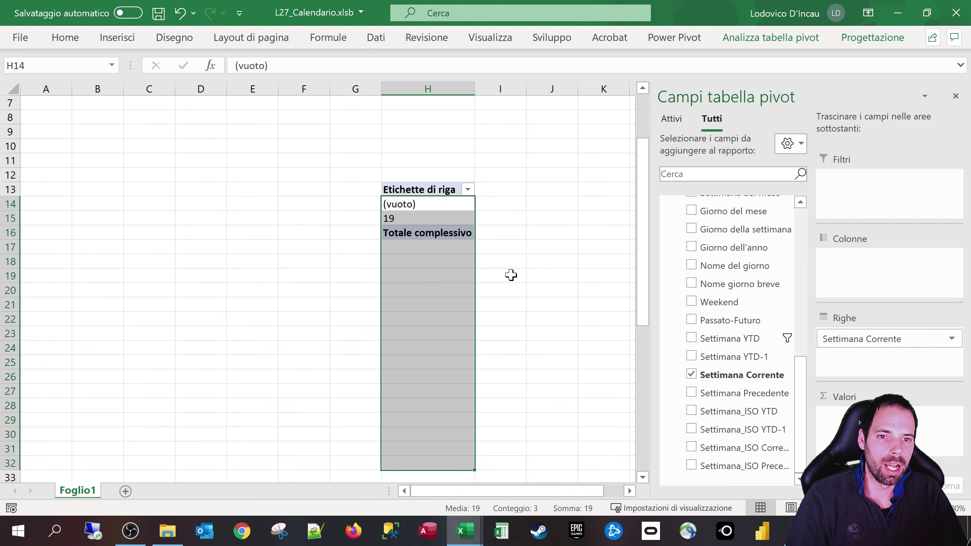
Step: Filter the pivot table's row labels to exclude (vuoto), keeping only week 19
click(412, 218)
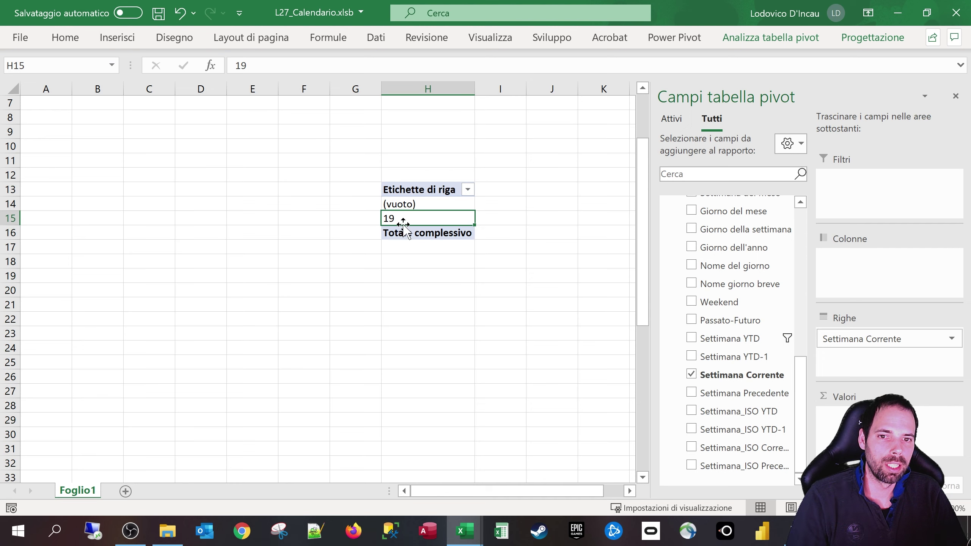
click(468, 189)
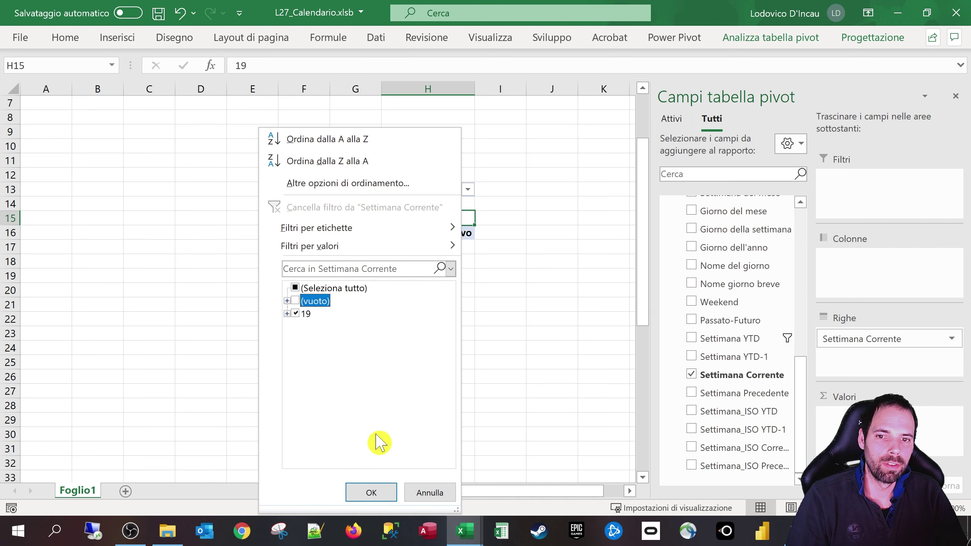
click(371, 492)
Step: Try including new items in the manual filter in Settimana Corrente's field settings, and cancel the dialog
click(826, 343)
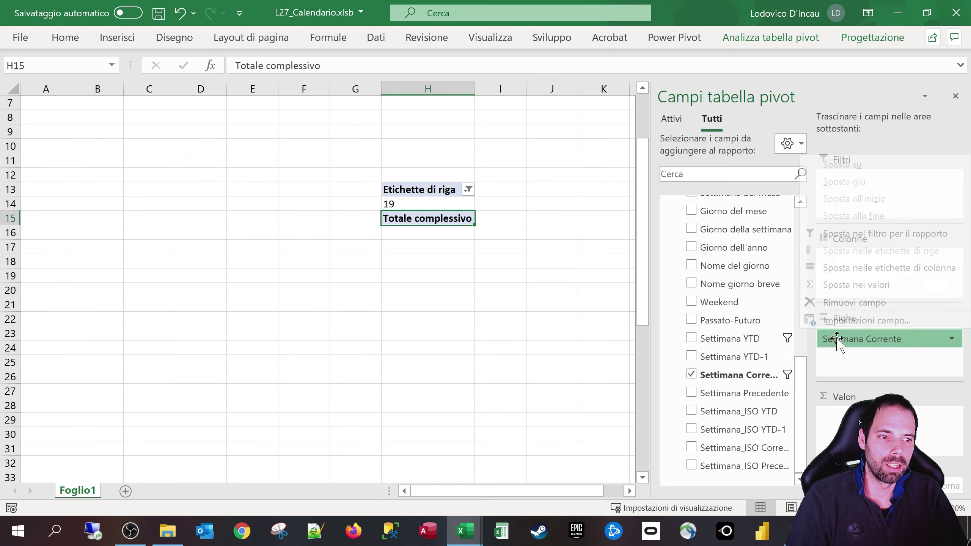
click(689, 15)
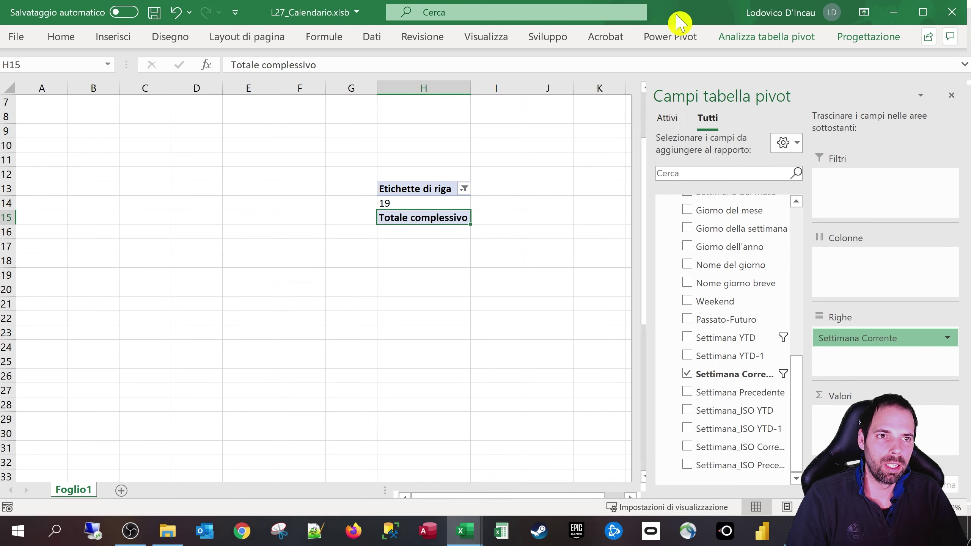
drag(627, 12, 524, 39)
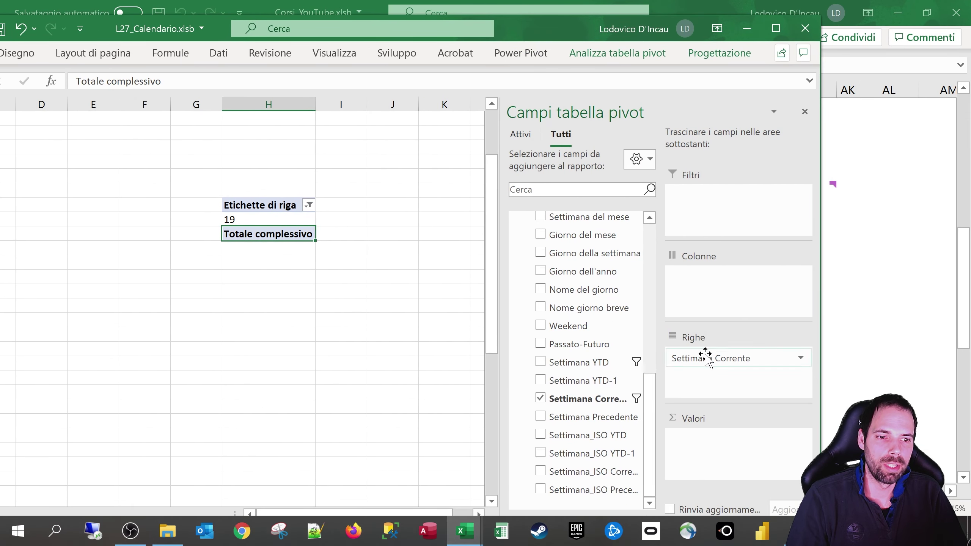
click(747, 363)
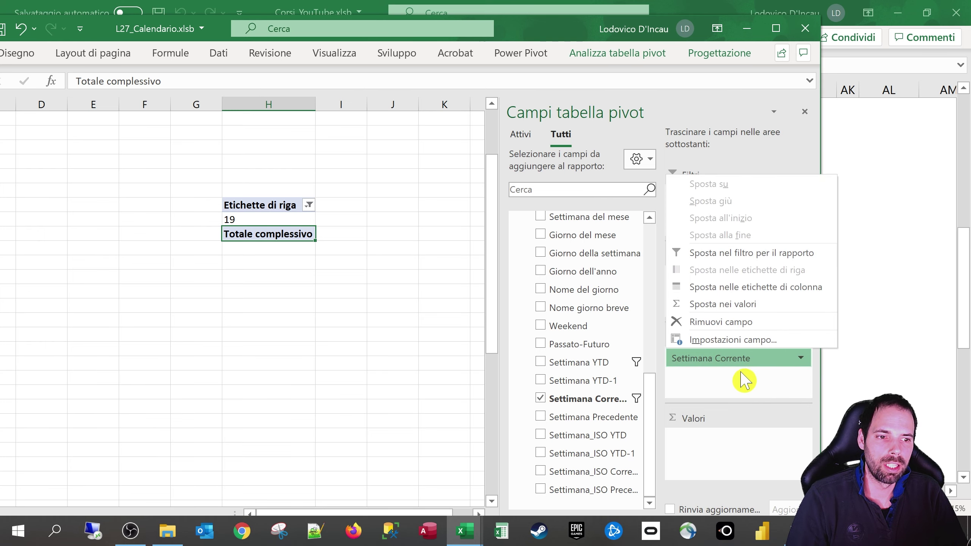
click(708, 341)
click(447, 382)
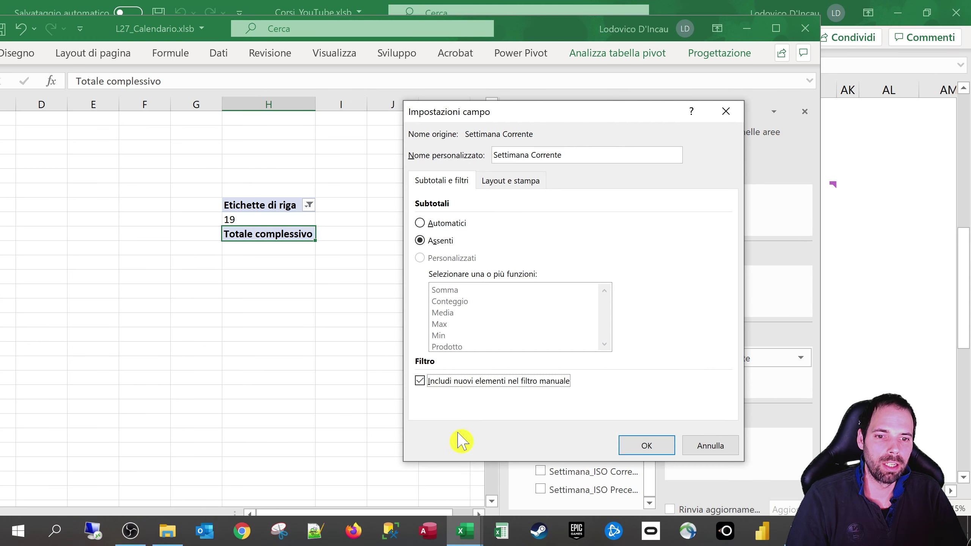
click(729, 448)
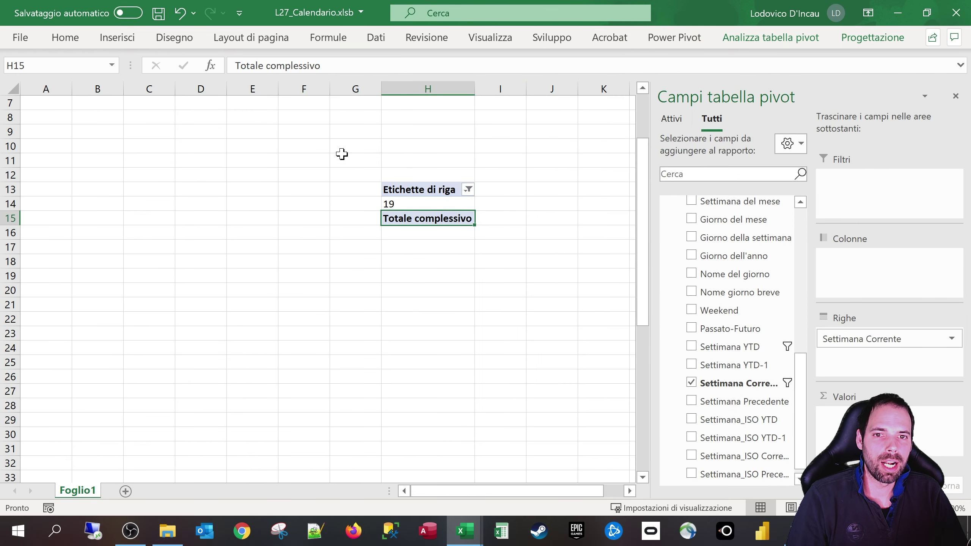
Step: Remove the pivot table by pasting a copied blank cell over G11:I18, and select cell C11
click(180, 166)
key(ctrl+c)
drag(333, 163, 516, 262)
key(ctrl+v)
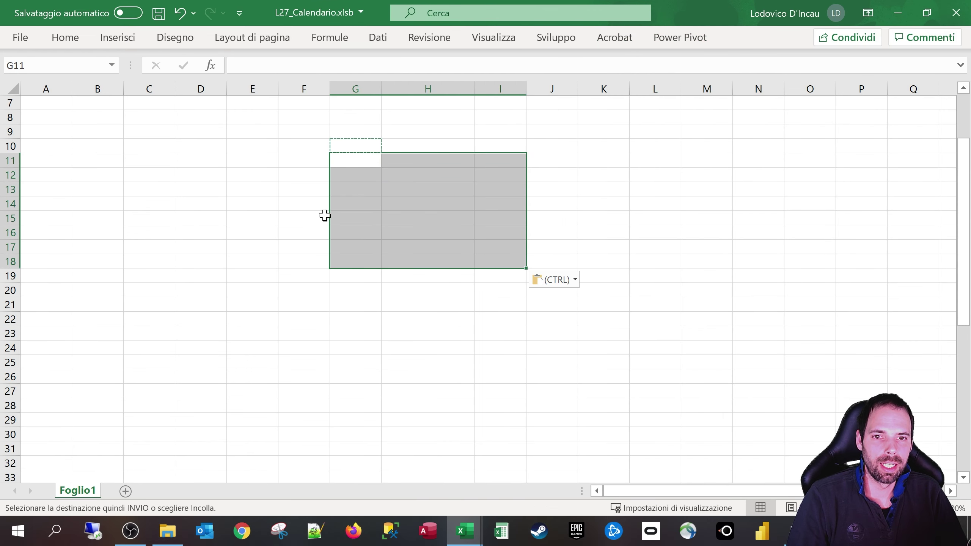
click(173, 167)
key(Escape)
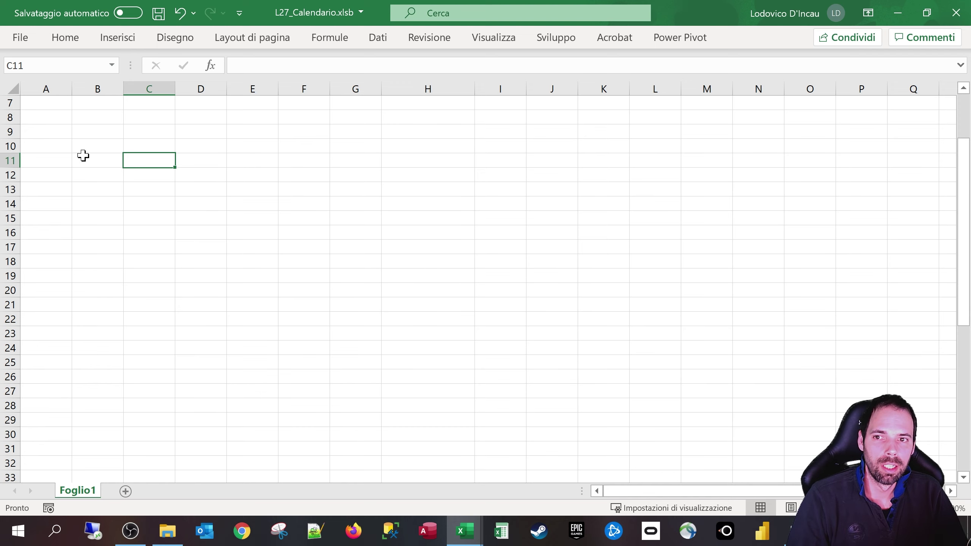
click(74, 142)
click(158, 163)
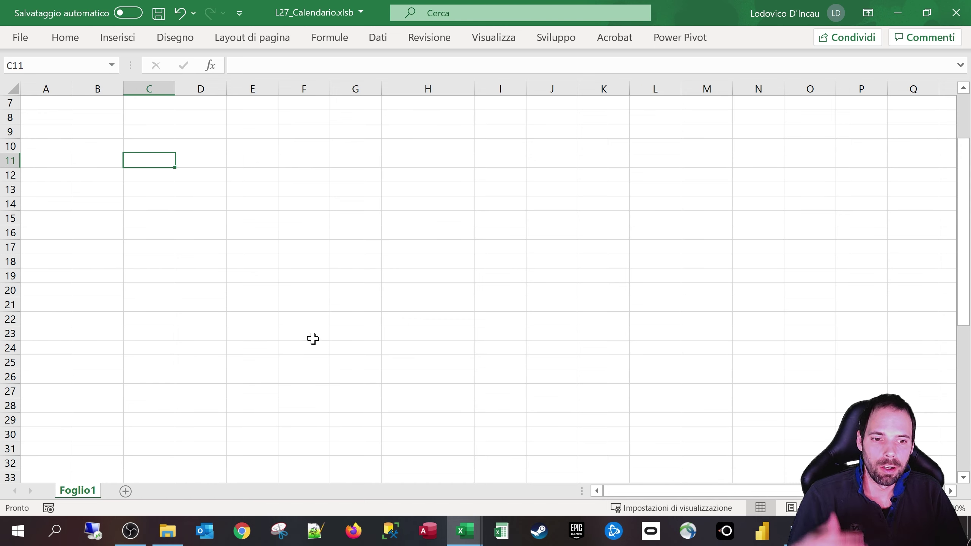